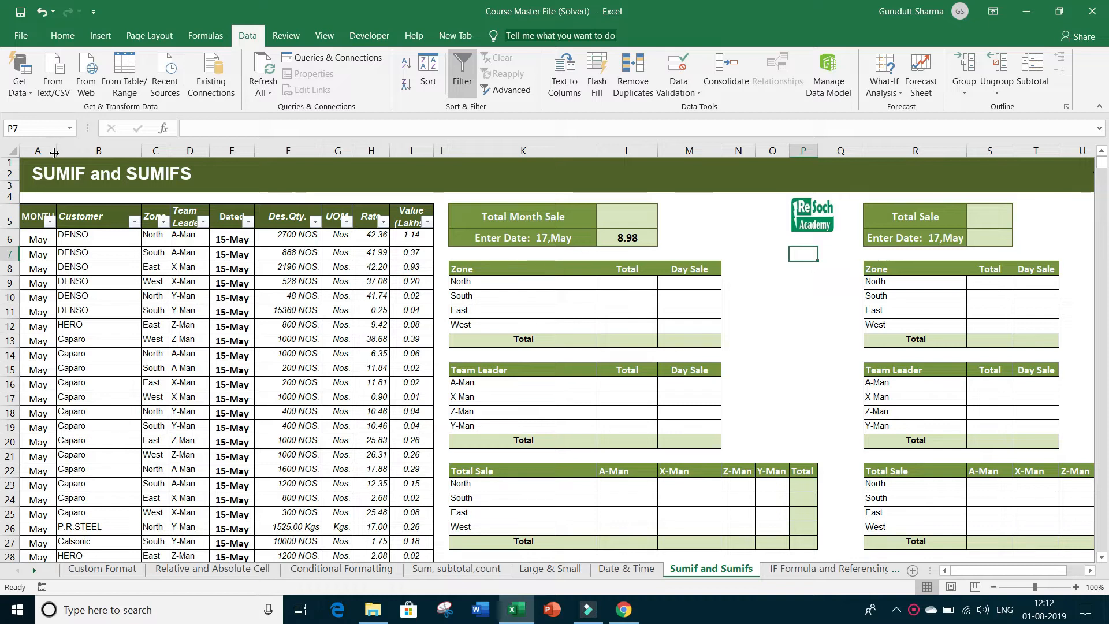
Widen the Month, Zone, Team Leader and Dated columns so their headers are readable, and look through the Customer column
{"action": "left_click_drag", "start_coordinate": [56, 151], "coordinate": [63, 151]}
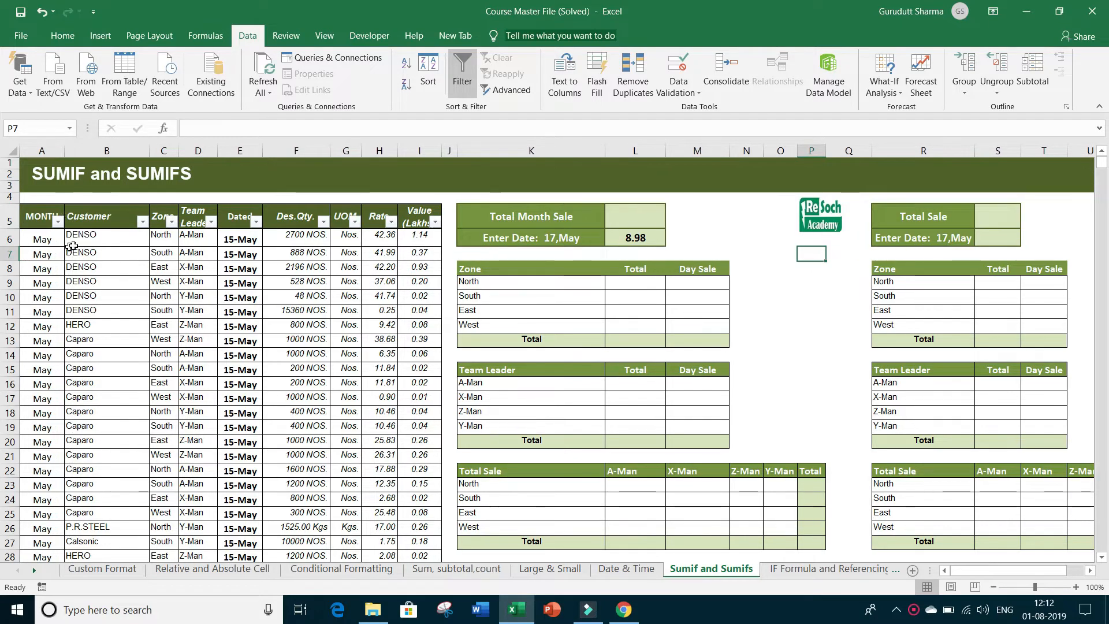
{"action": "left_click", "coordinate": [113, 150]}
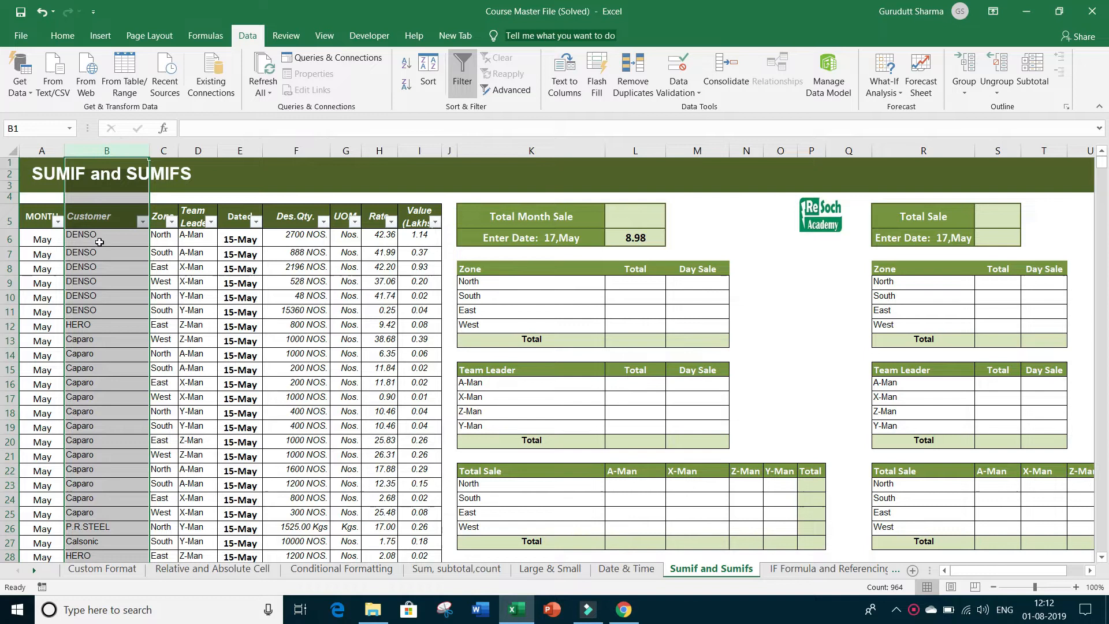
{"action": "scroll", "coordinate": [100, 242], "scroll_direction": "down", "scroll_amount": 11}
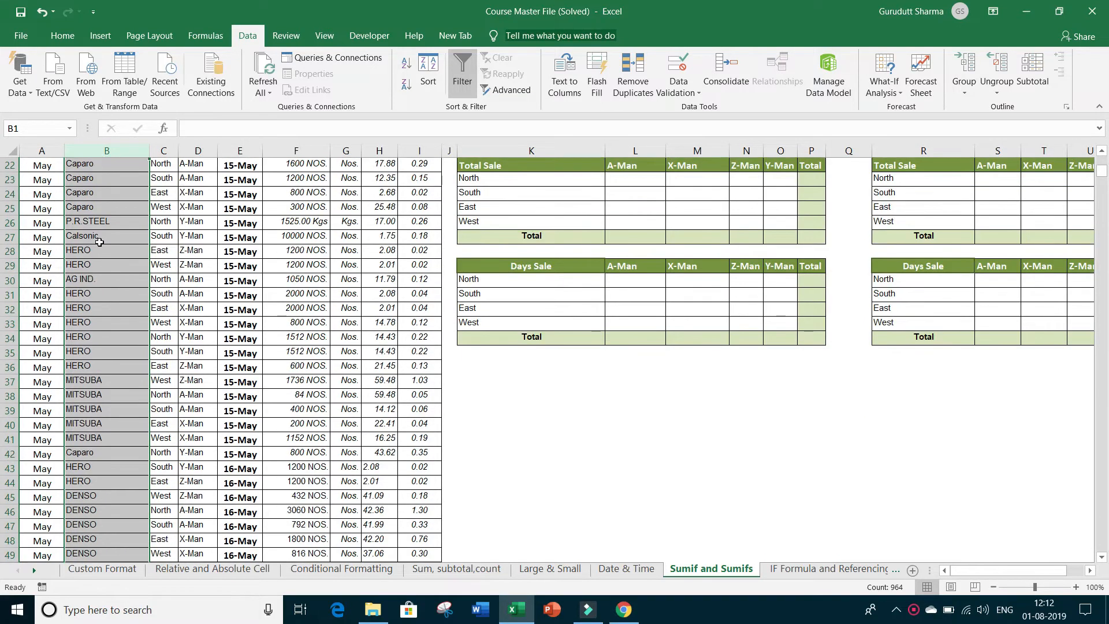
{"action": "scroll", "coordinate": [99, 242], "scroll_direction": "up", "scroll_amount": 11}
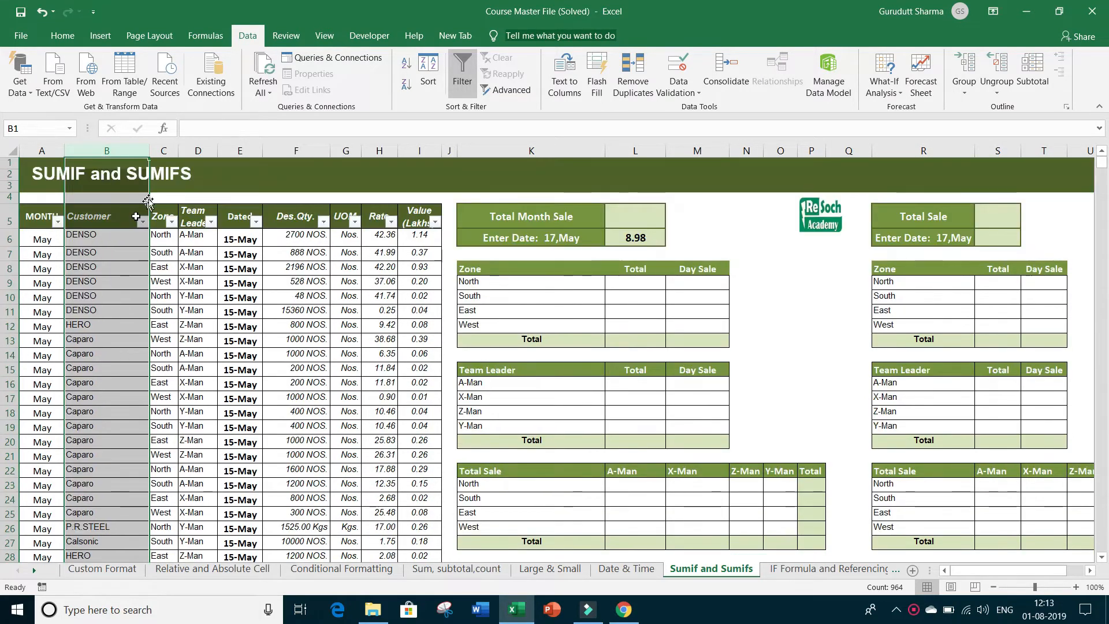
{"action": "left_click_drag", "start_coordinate": [177, 150], "coordinate": [274, 150]}
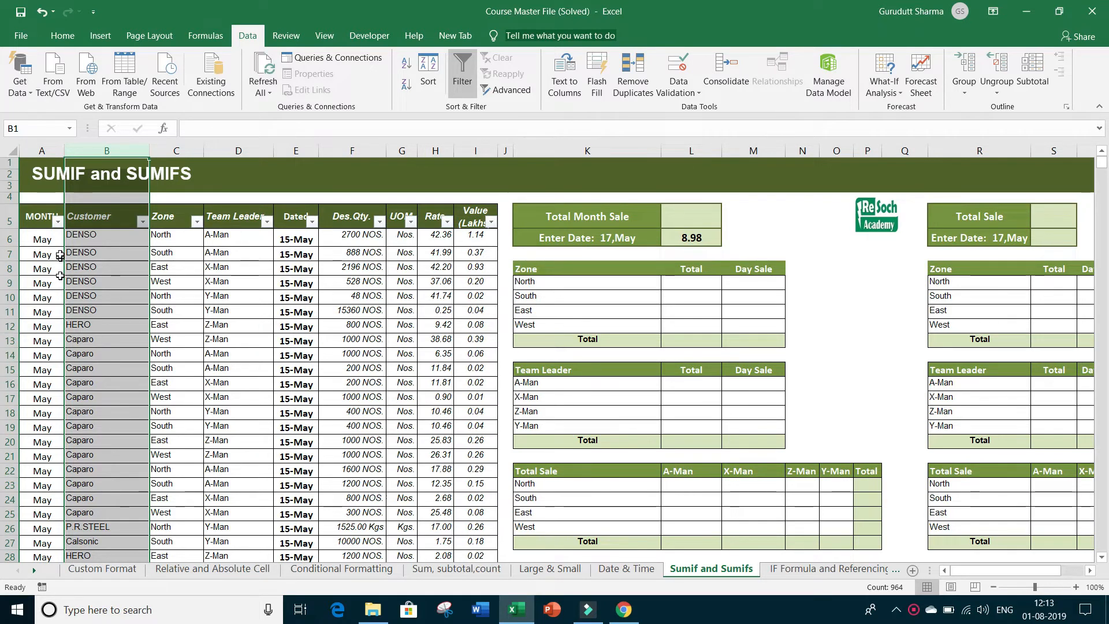
{"action": "left_click_drag", "start_coordinate": [318, 150], "coordinate": [325, 150]}
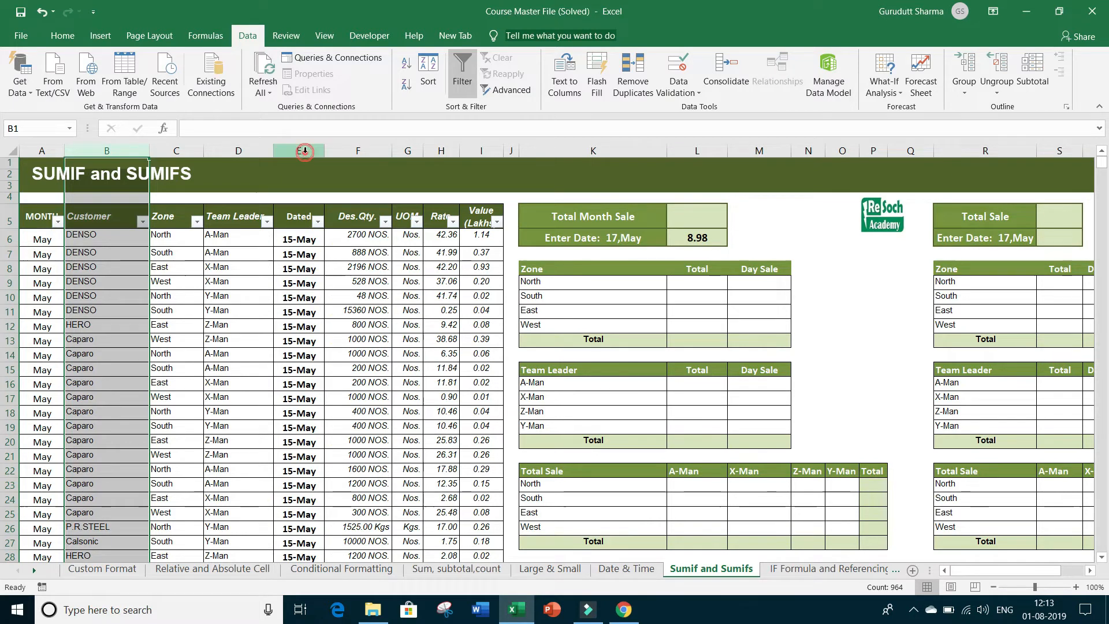
Review the Dated, Des.Qty., UOM, Rate and Value columns, including the Value formula in I6 and the overall data range
{"action": "left_click", "coordinate": [305, 150]}
{"action": "left_click", "coordinate": [359, 146]}
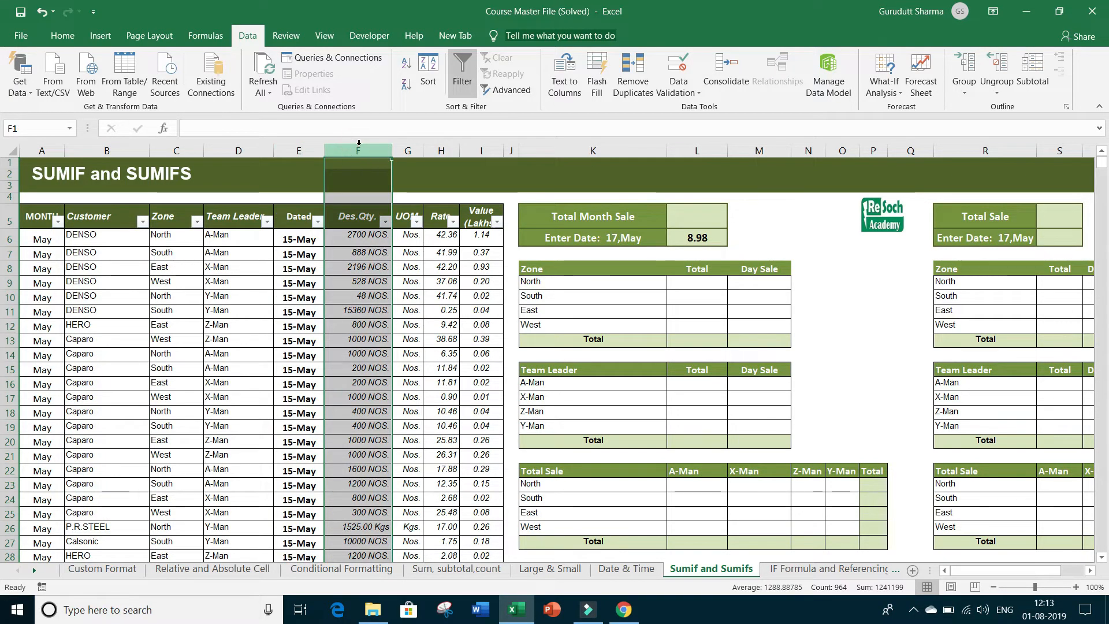
{"action": "left_click", "coordinate": [407, 147]}
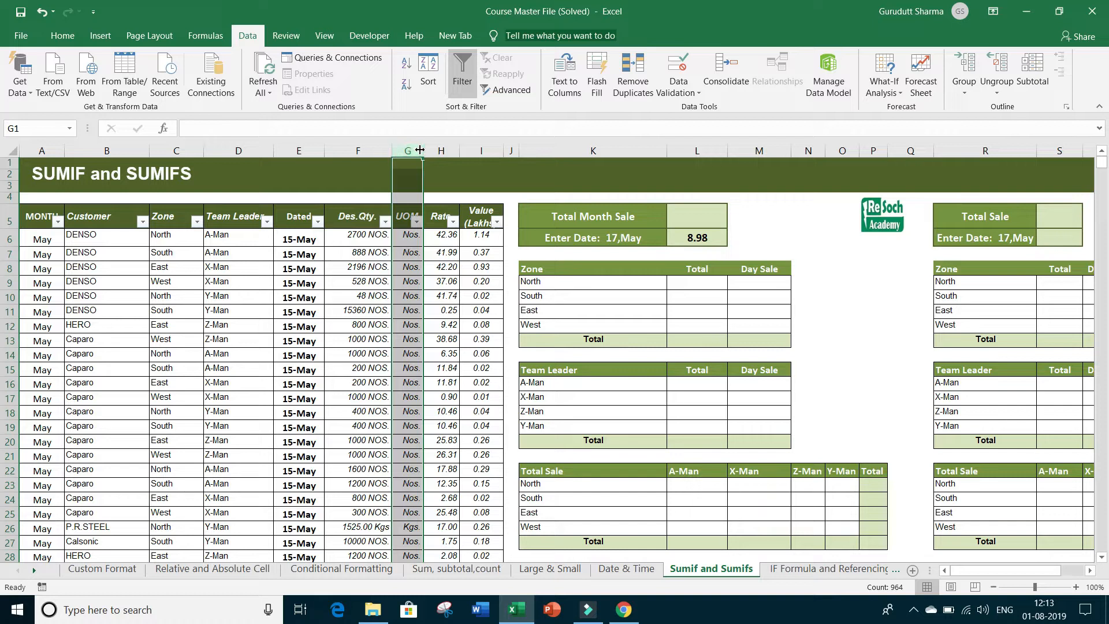
{"action": "left_click", "coordinate": [443, 152]}
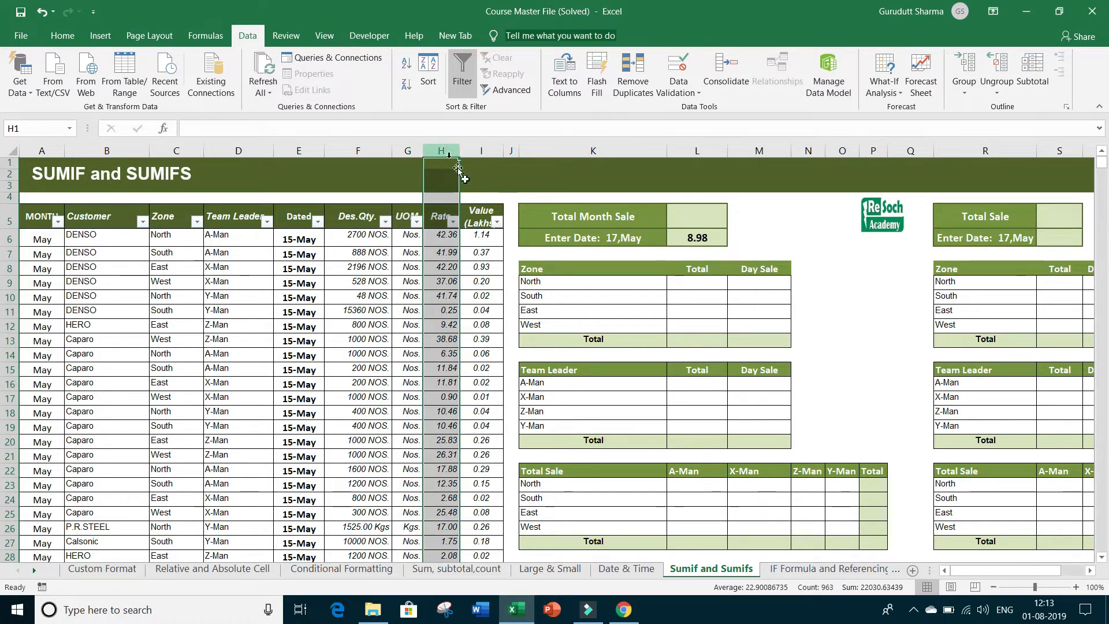
{"action": "left_click", "coordinate": [484, 150]}
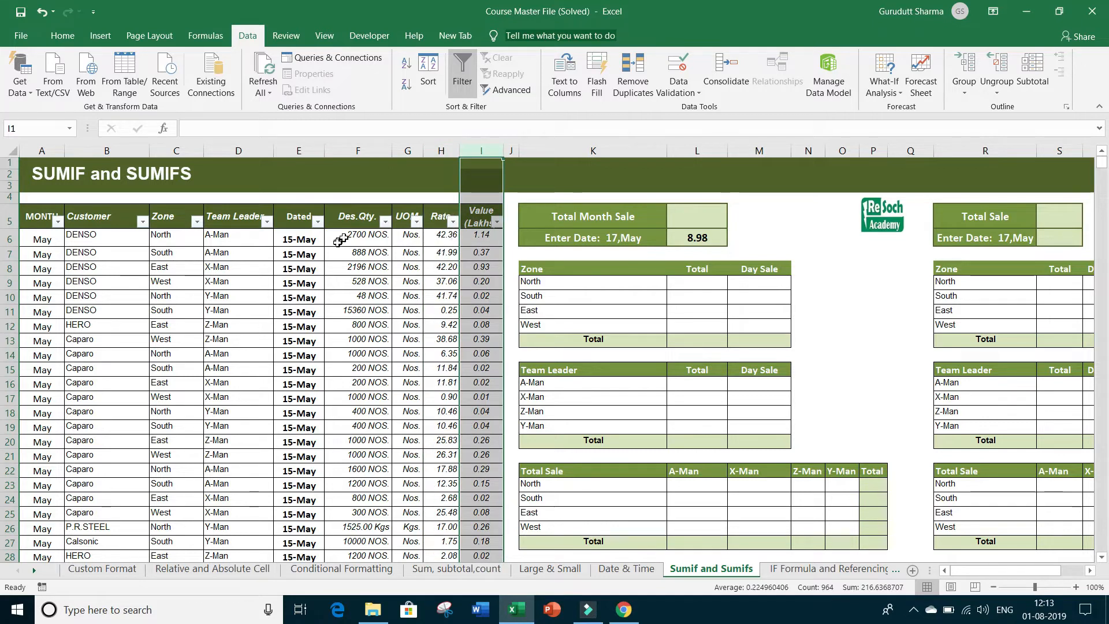
{"action": "left_click", "coordinate": [479, 238]}
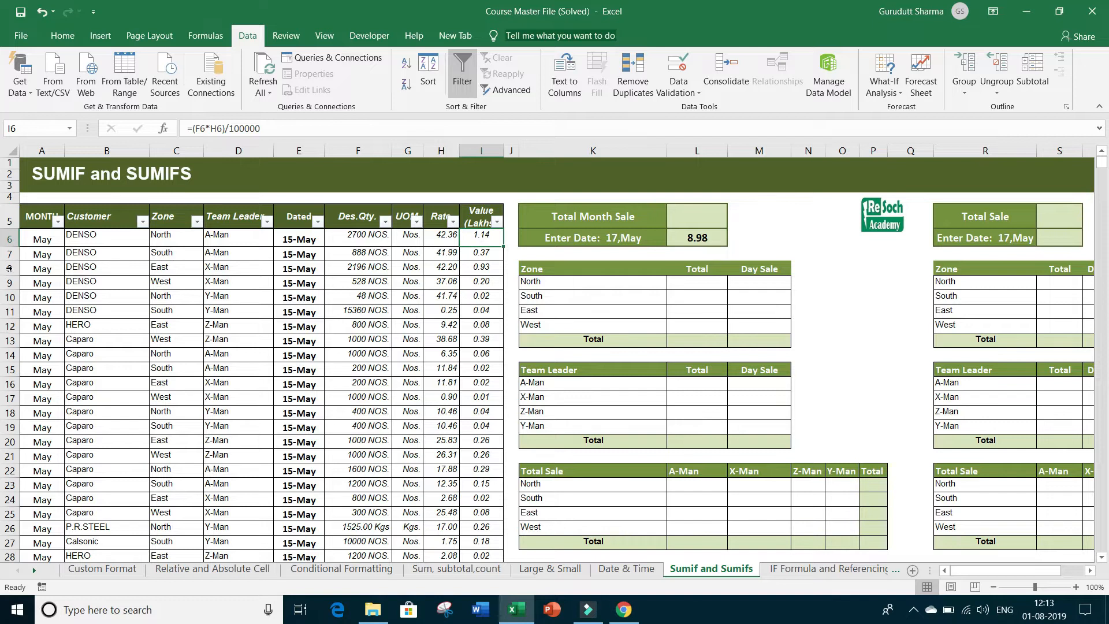
{"action": "left_click_drag", "start_coordinate": [44, 217], "coordinate": [452, 549]}
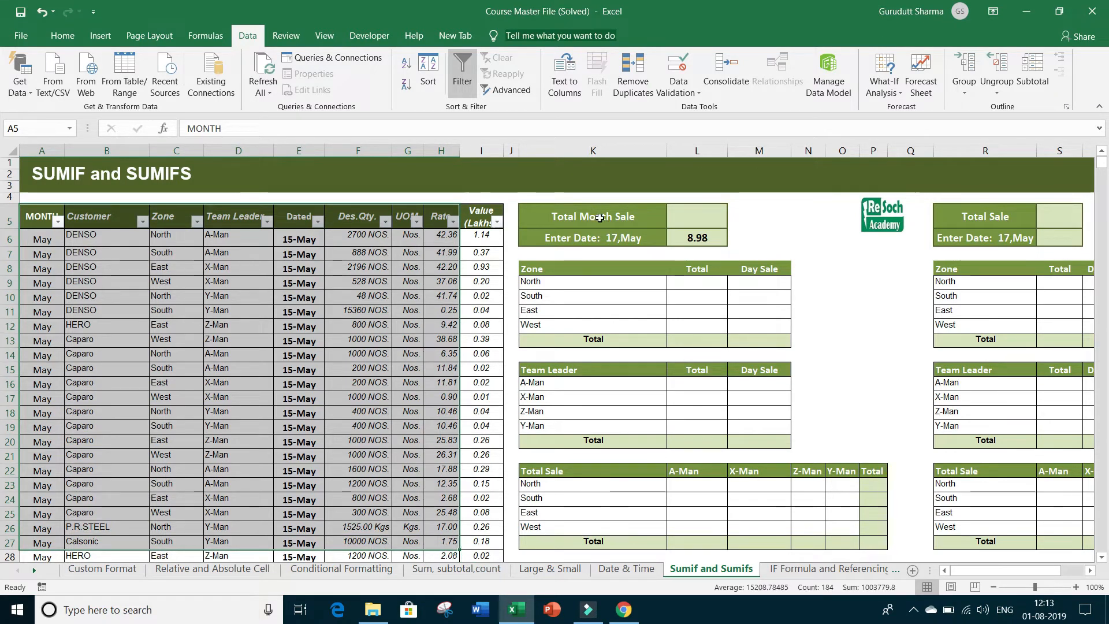
Examine the Total Month Sale cell, the date cell with its SUMIF formula, and the Total and Day Sale columns of the Zone summary
{"action": "left_click", "coordinate": [695, 216]}
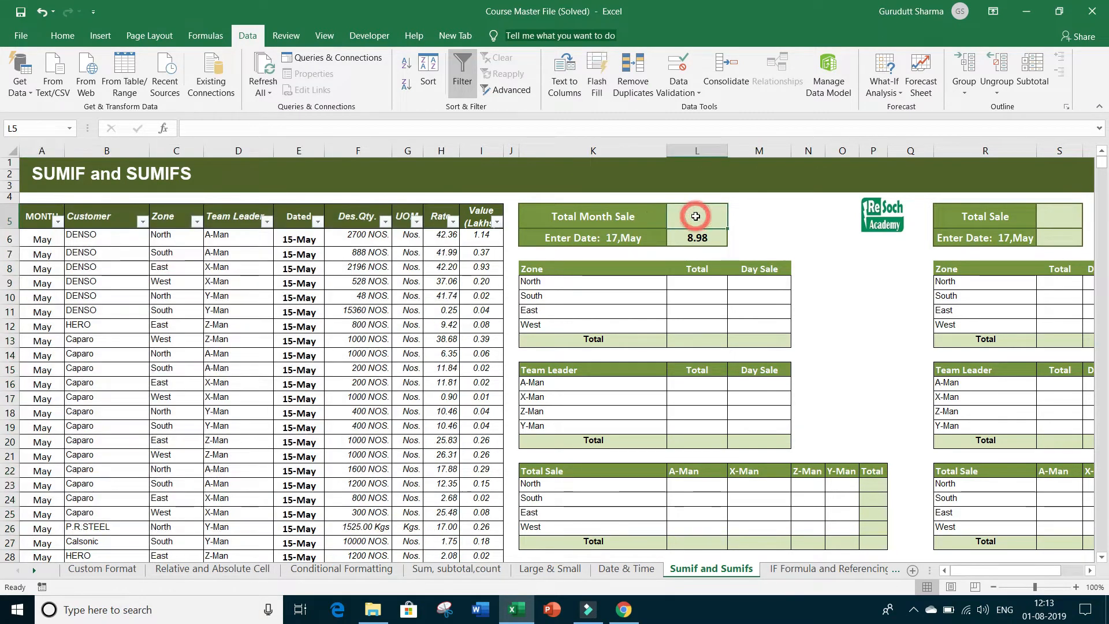
{"action": "left_click", "coordinate": [613, 238]}
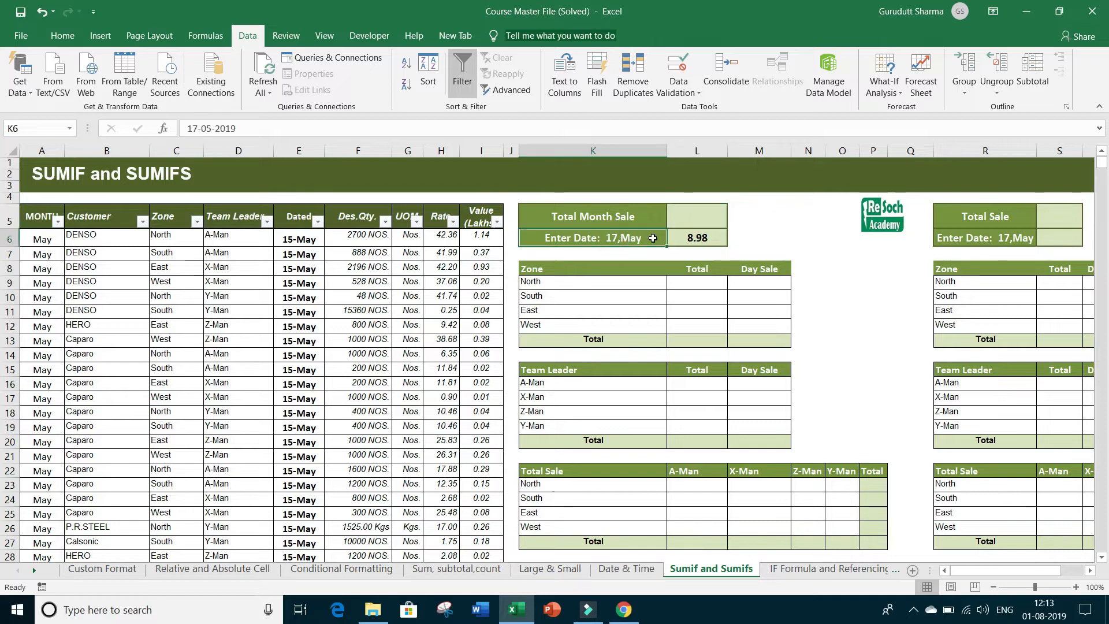
{"action": "left_click", "coordinate": [688, 238]}
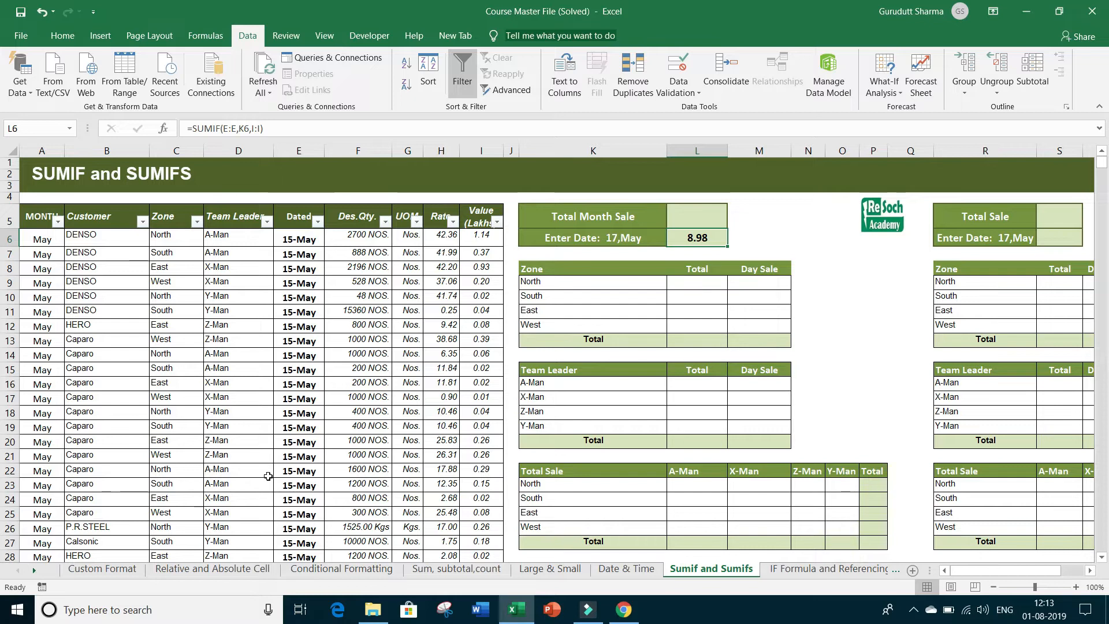
{"action": "left_click", "coordinate": [581, 270]}
{"action": "left_click_drag", "start_coordinate": [582, 283], "coordinate": [582, 341]}
{"action": "left_click_drag", "start_coordinate": [691, 278], "coordinate": [692, 342]}
{"action": "left_click", "coordinate": [750, 272]}
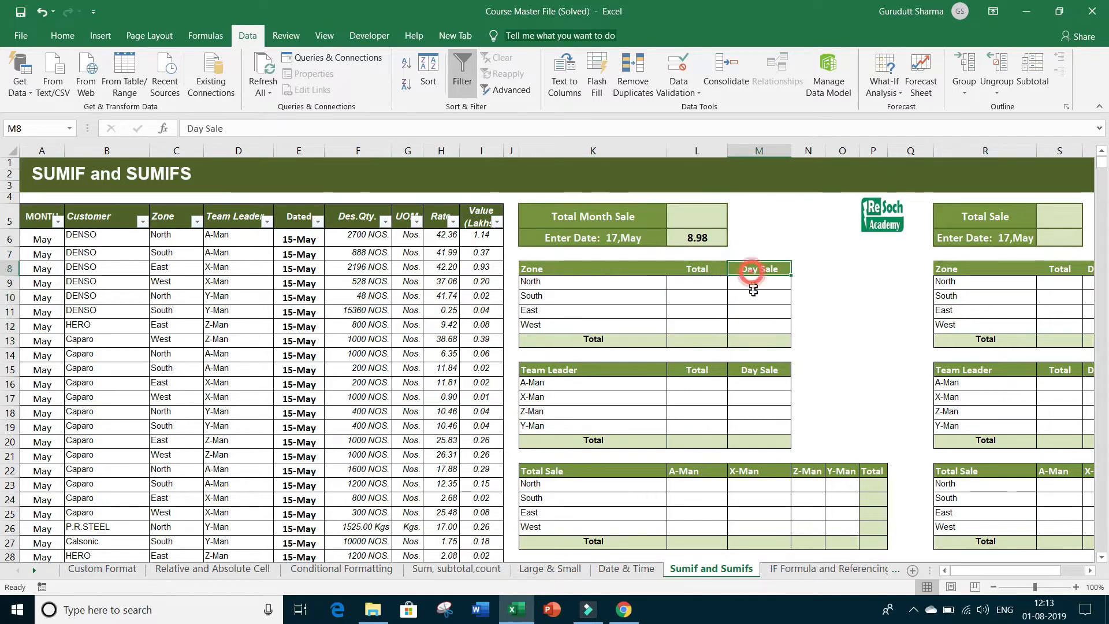
{"action": "left_click_drag", "start_coordinate": [752, 291], "coordinate": [751, 341]}
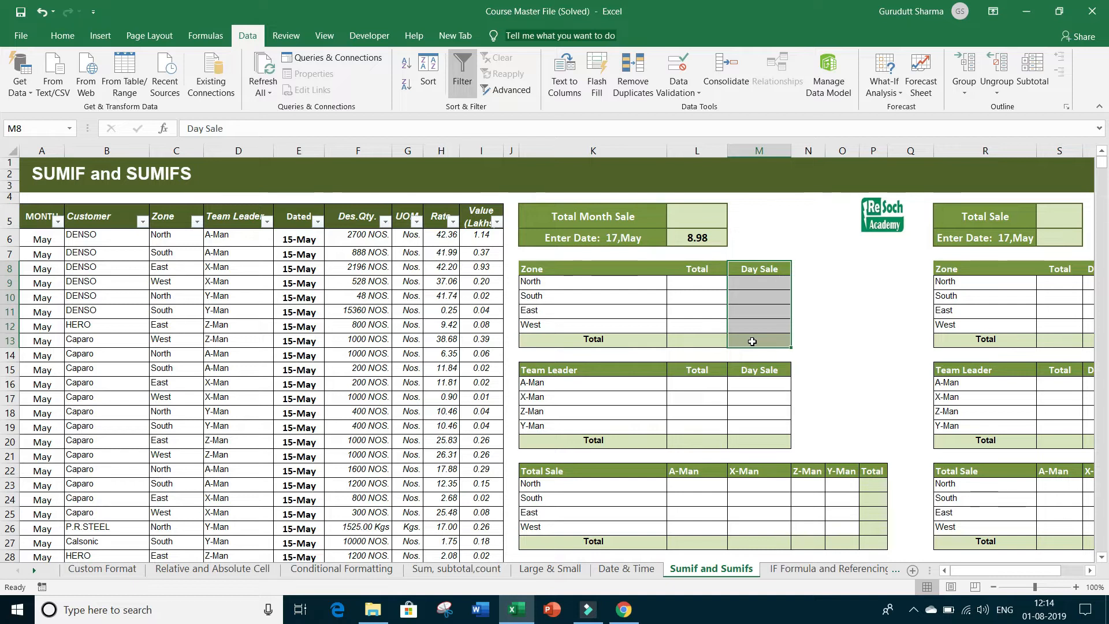
Clear the existing SUMIF formula from cell L6 beside the Enter Date label
{"action": "left_click", "coordinate": [710, 235]}
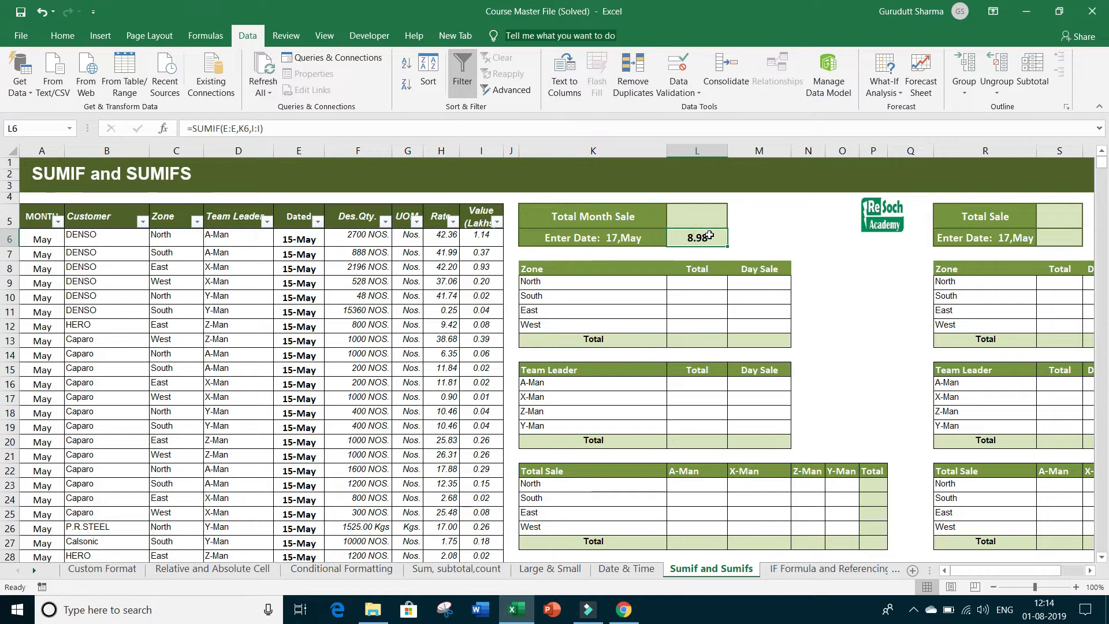
{"action": "key", "text": "Delete"}
{"action": "left_click", "coordinate": [762, 226]}
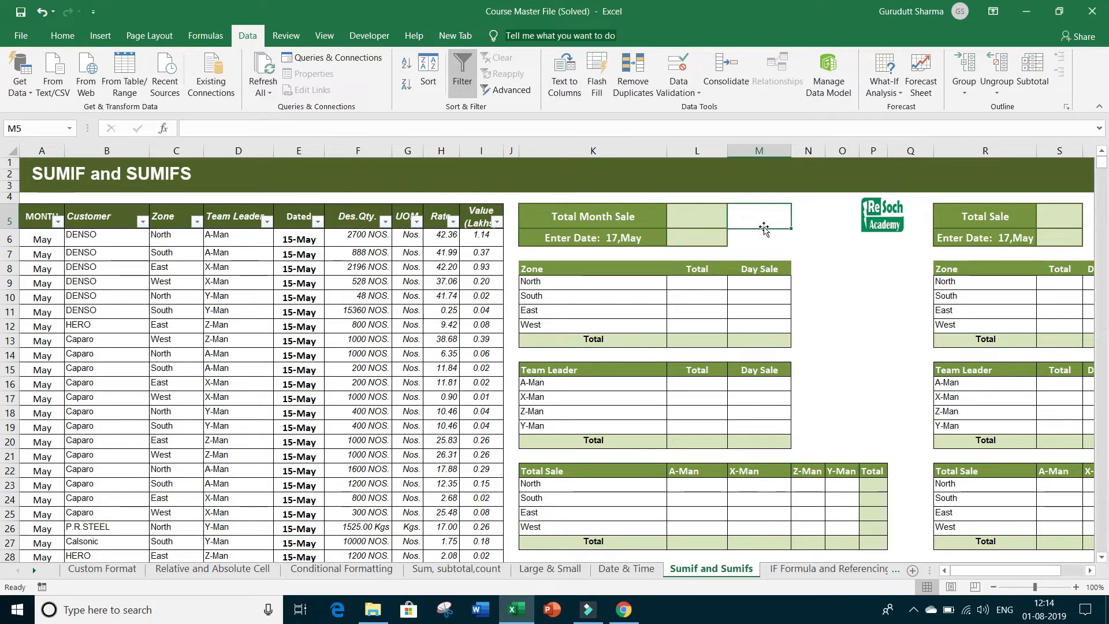
Calculate the total month sale in L5 with =SUM(I:I) over the Value column
{"action": "left_click", "coordinate": [582, 229]}
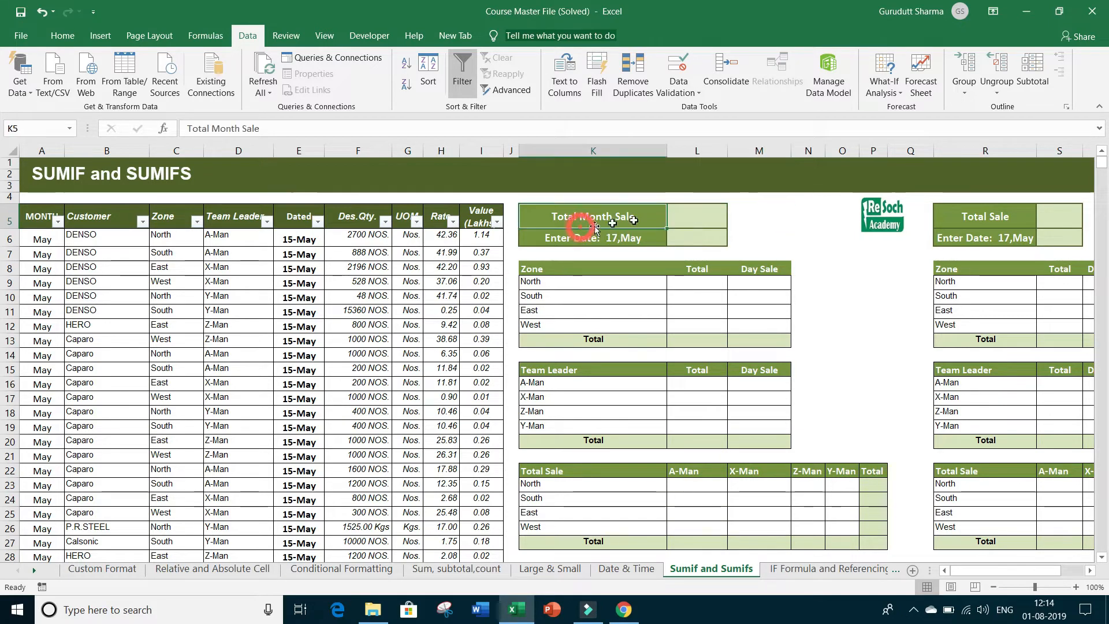
{"action": "left_click", "coordinate": [688, 215]}
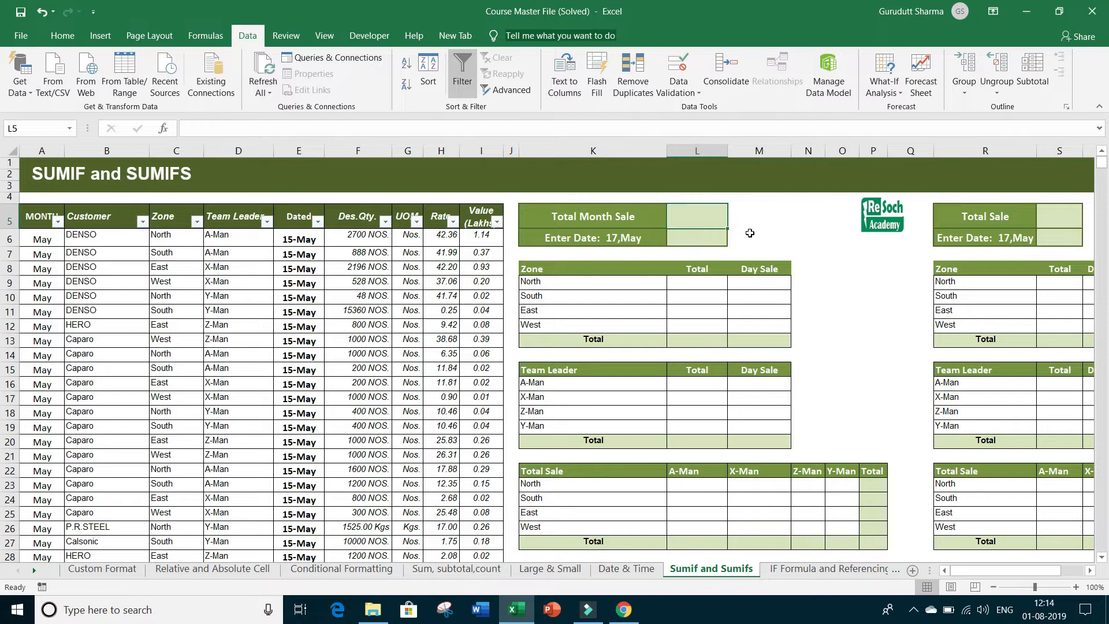
{"action": "type", "text": "=sum("}
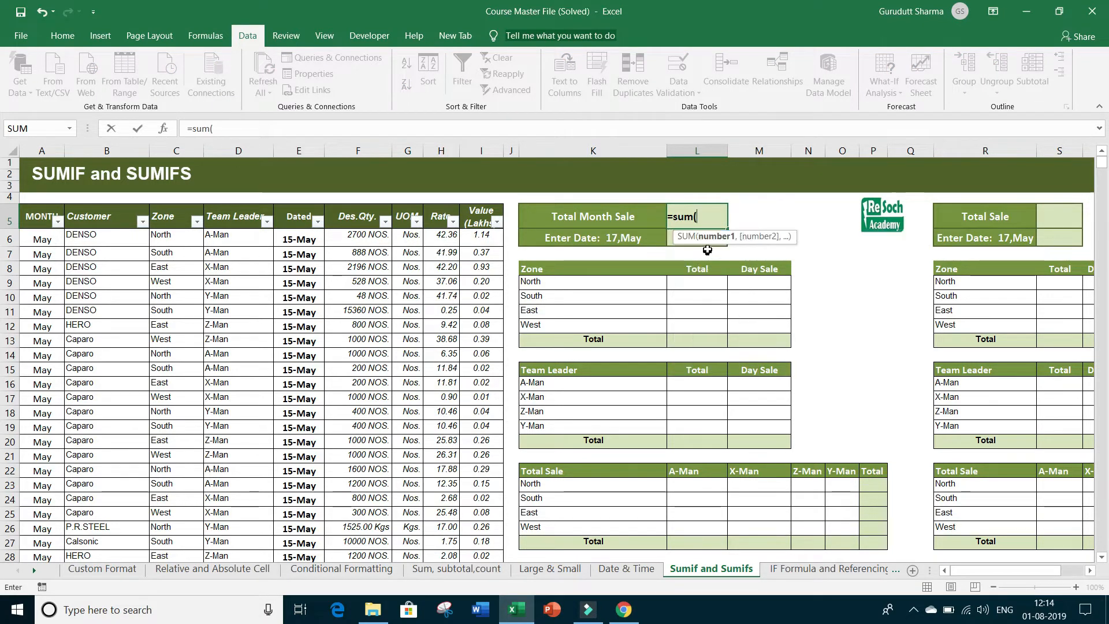
{"action": "left_click", "coordinate": [476, 149]}
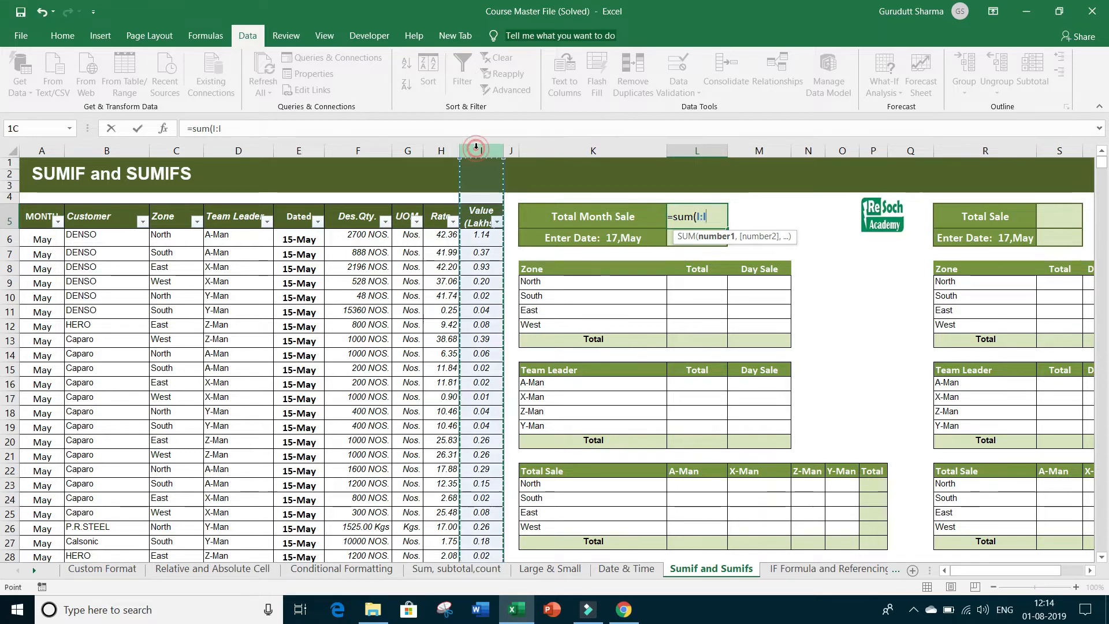
{"action": "type", "text": ")"}
{"action": "key", "text": "Return"}
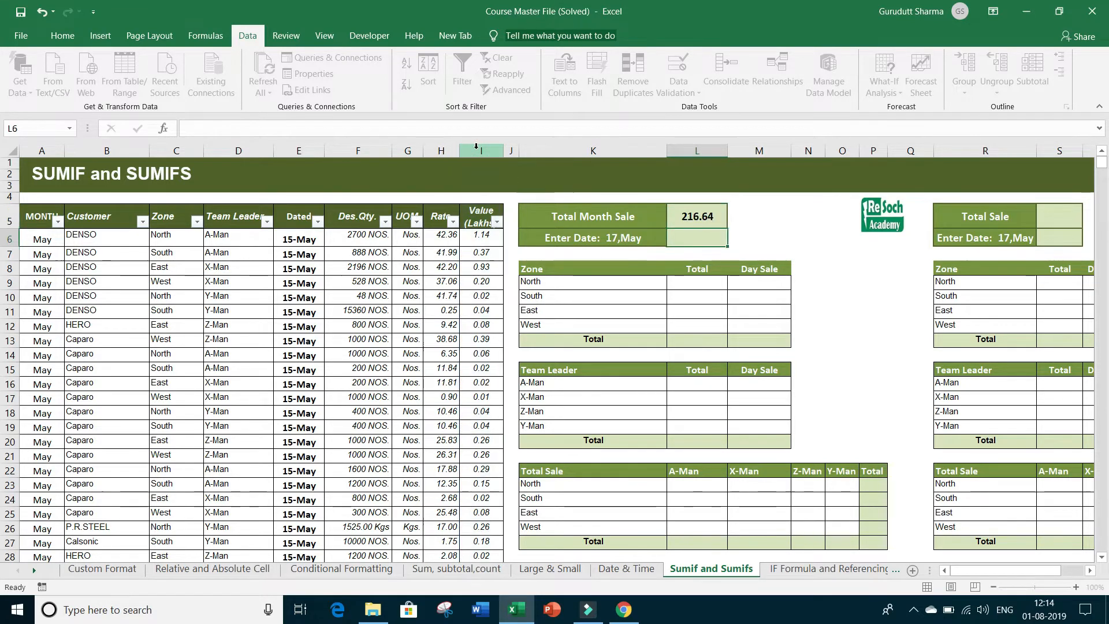
Check the SUM formula in L5 against the sum of the whole Value column
{"action": "left_click", "coordinate": [695, 219]}
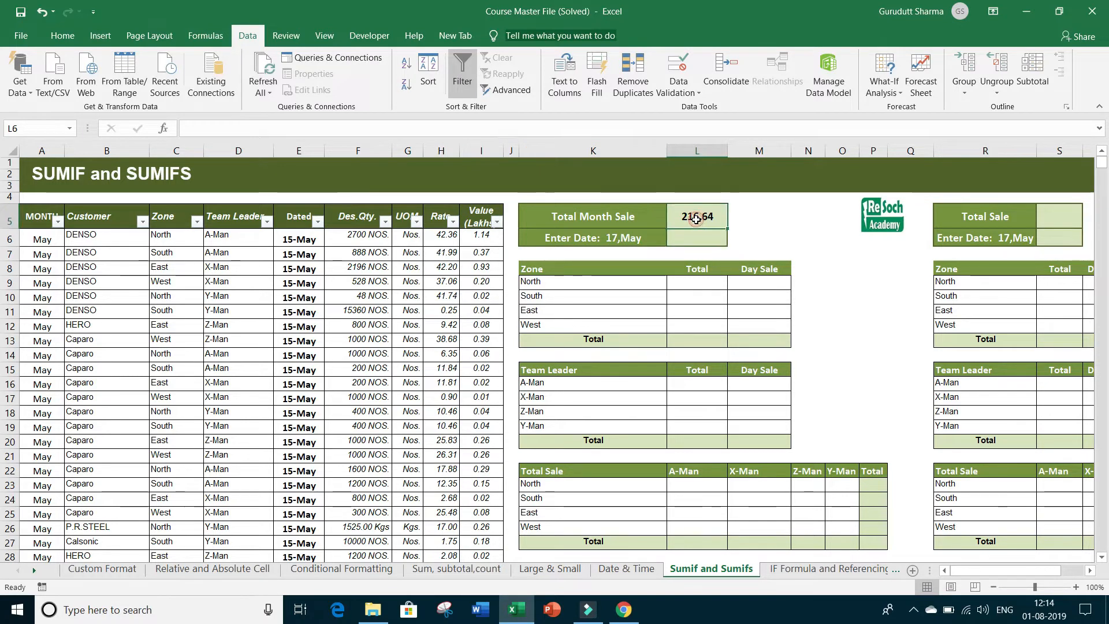
{"action": "scroll", "coordinate": [479, 235], "scroll_direction": "down", "scroll_amount": 1}
{"action": "scroll", "coordinate": [479, 235], "scroll_direction": "up", "scroll_amount": 1}
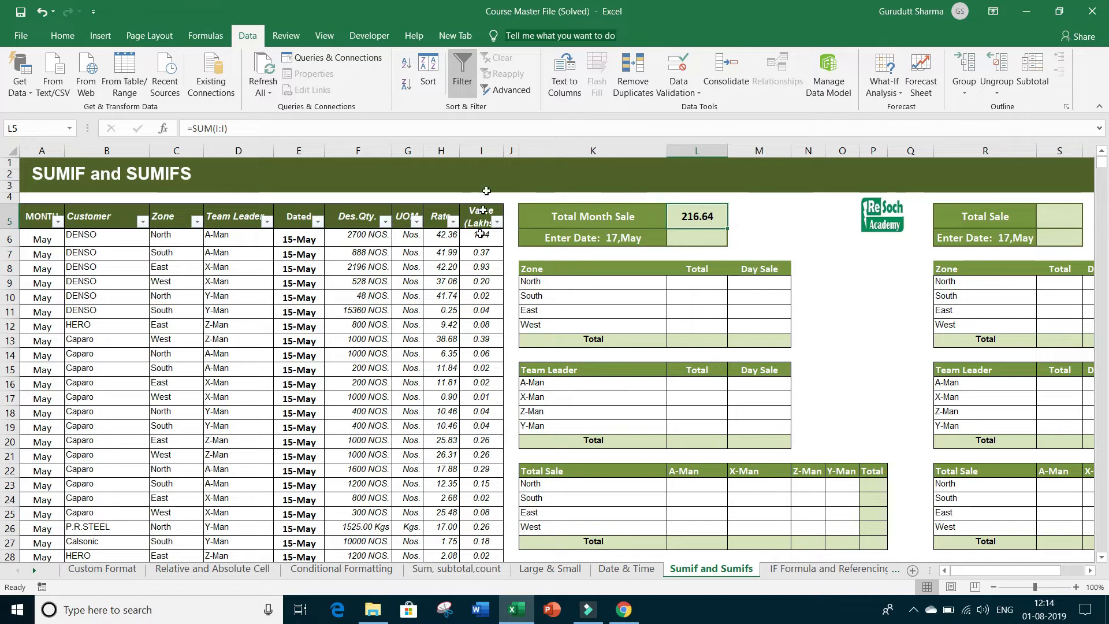
{"action": "left_click", "coordinate": [481, 150]}
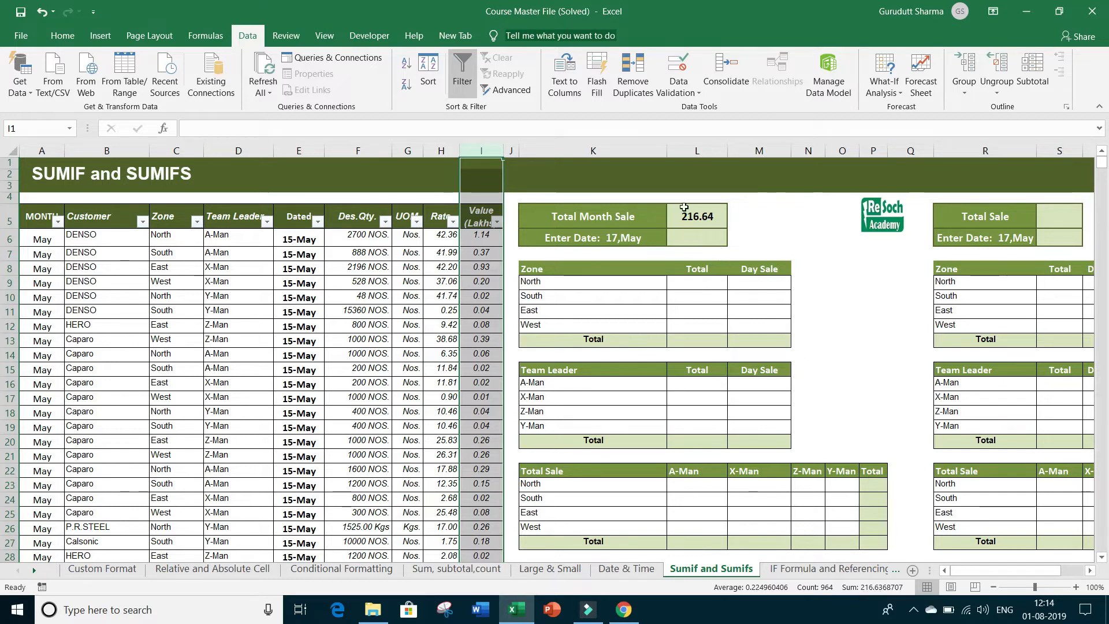
{"action": "left_click", "coordinate": [705, 215]}
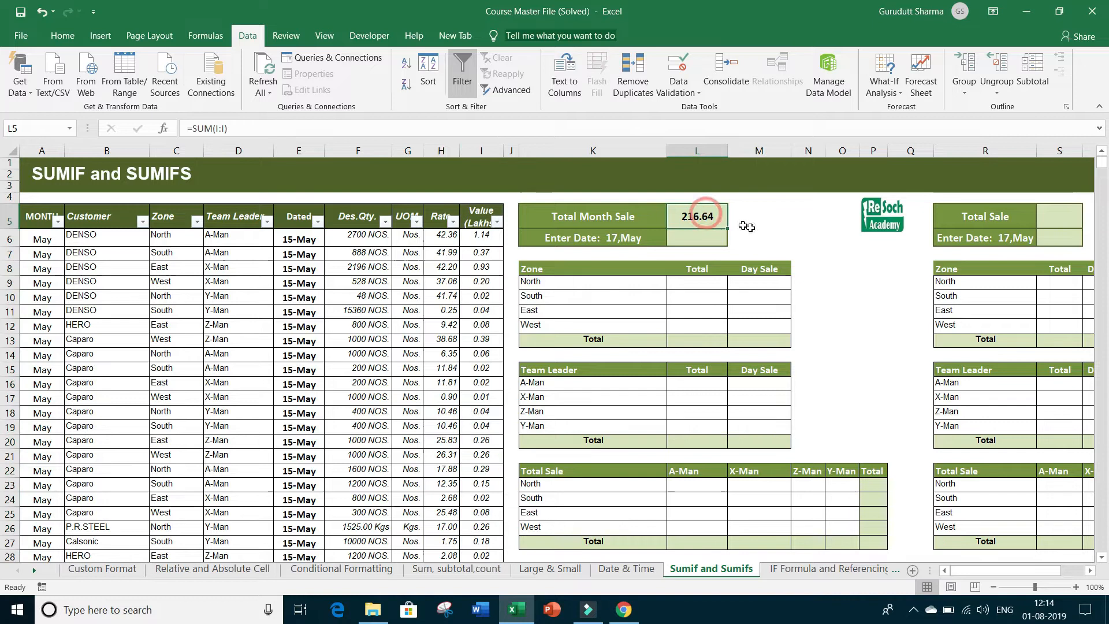
{"action": "left_click", "coordinate": [784, 219]}
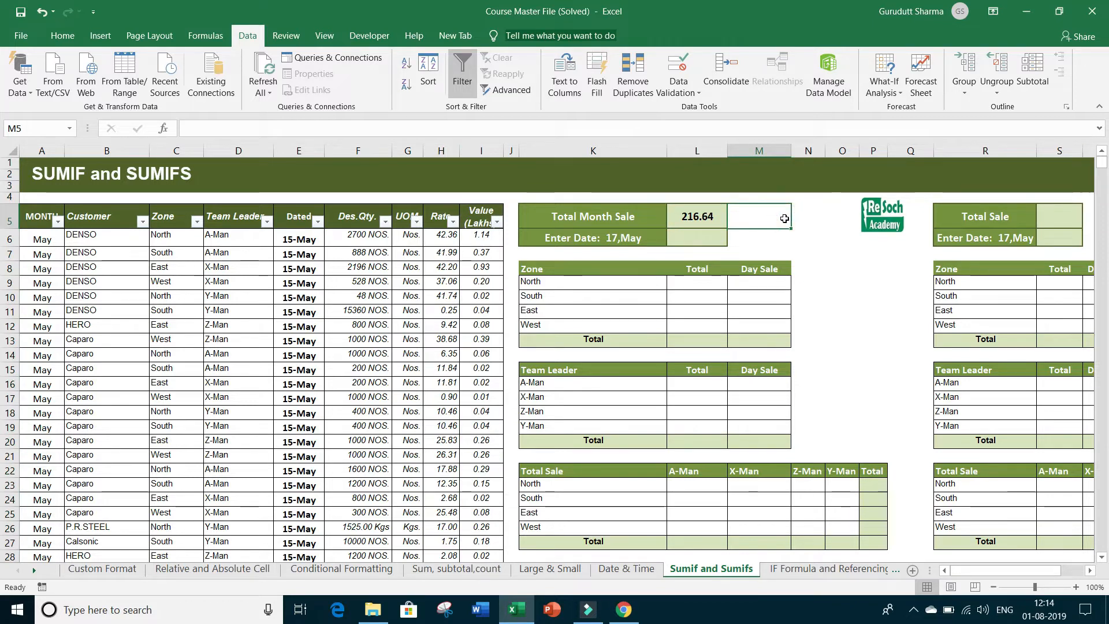
Examine the Enter Date cell K6 and the custom number format that adds its "Enter Date:" text
{"action": "left_click", "coordinate": [693, 237]}
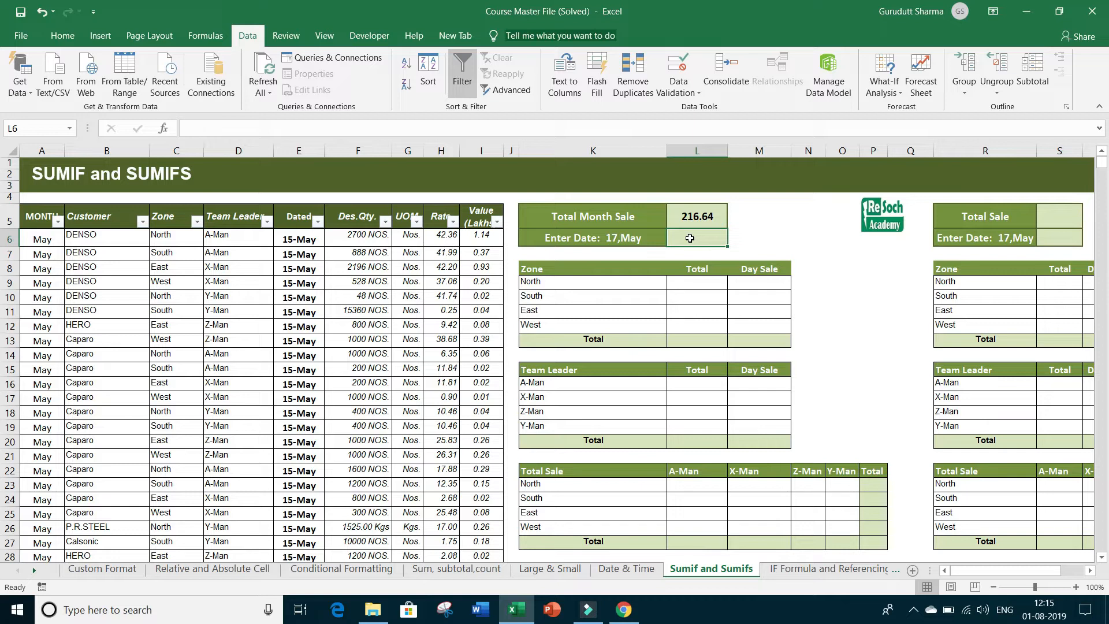
{"action": "left_click", "coordinate": [605, 241]}
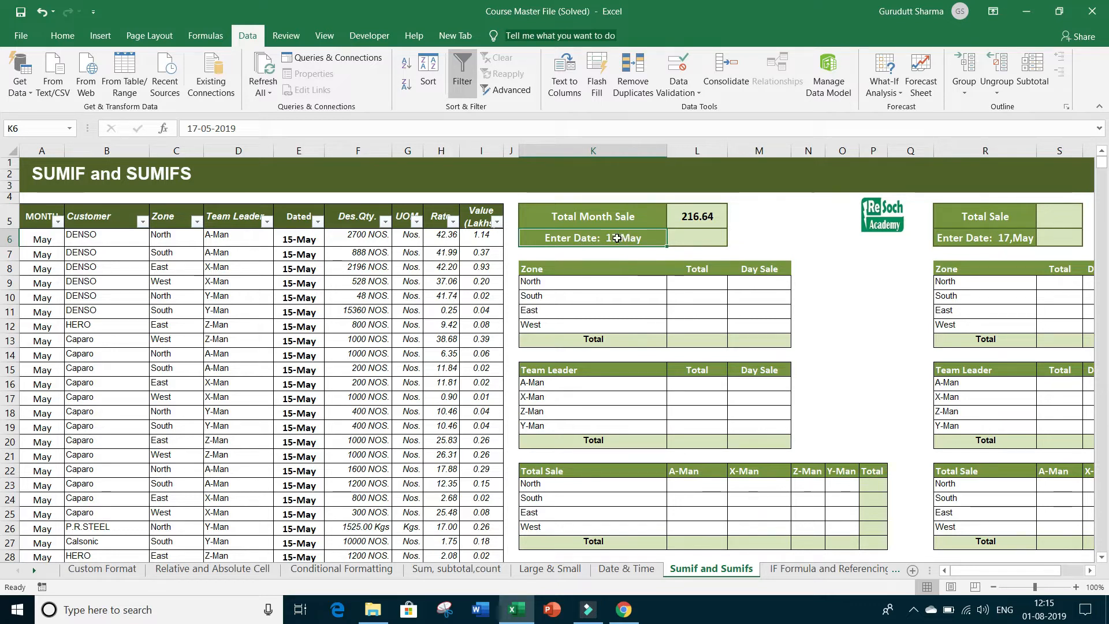
{"action": "left_click", "coordinate": [715, 238]}
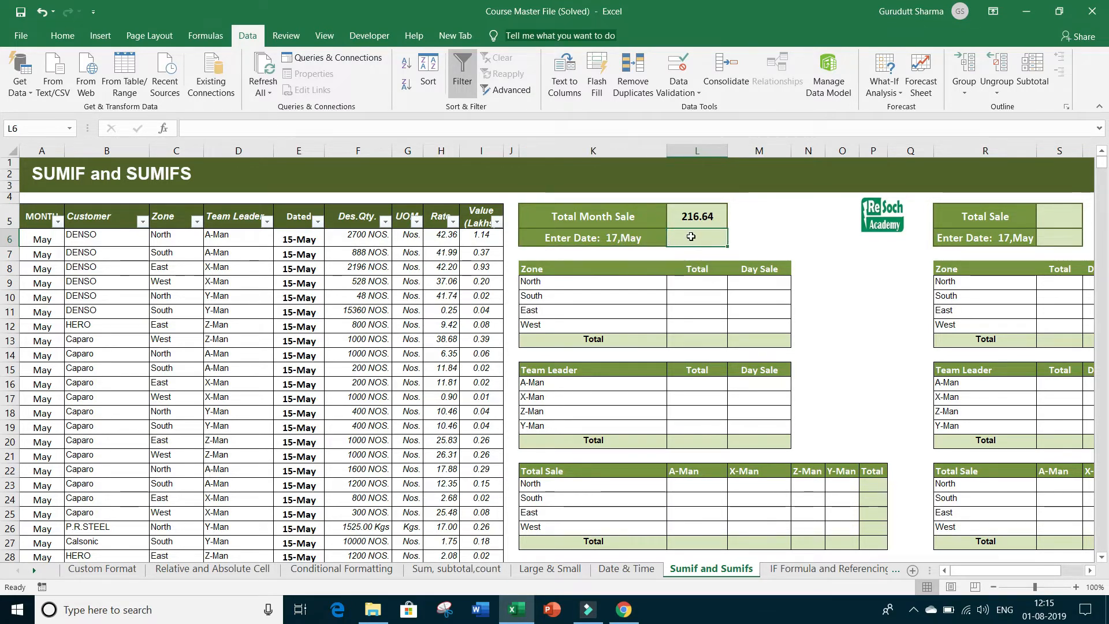
{"action": "left_click", "coordinate": [632, 238]}
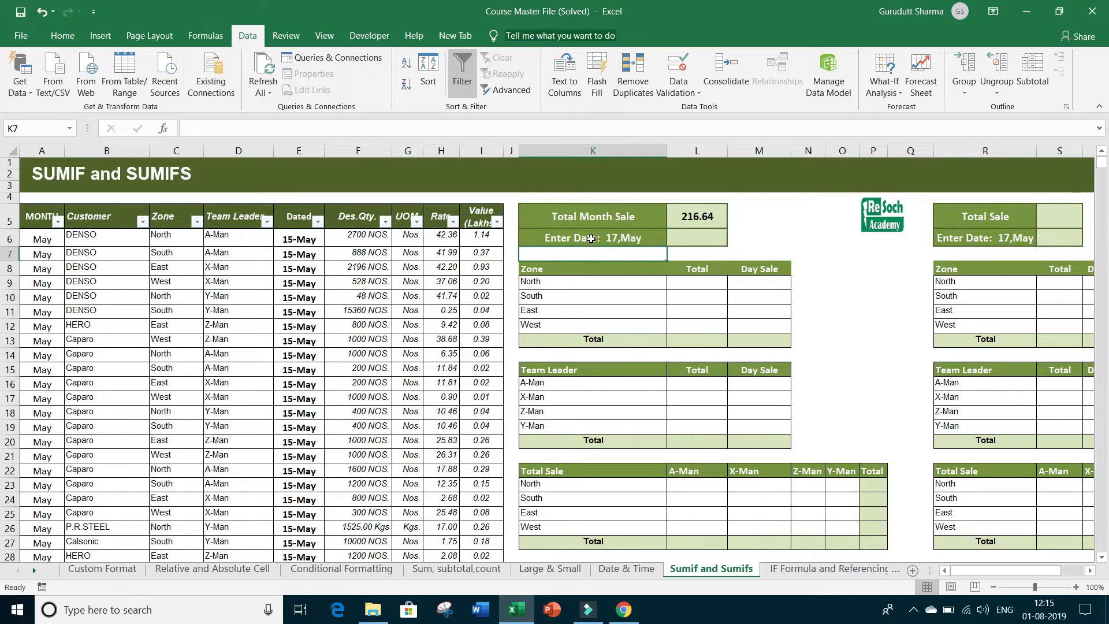
{"action": "right_click", "coordinate": [592, 240]}
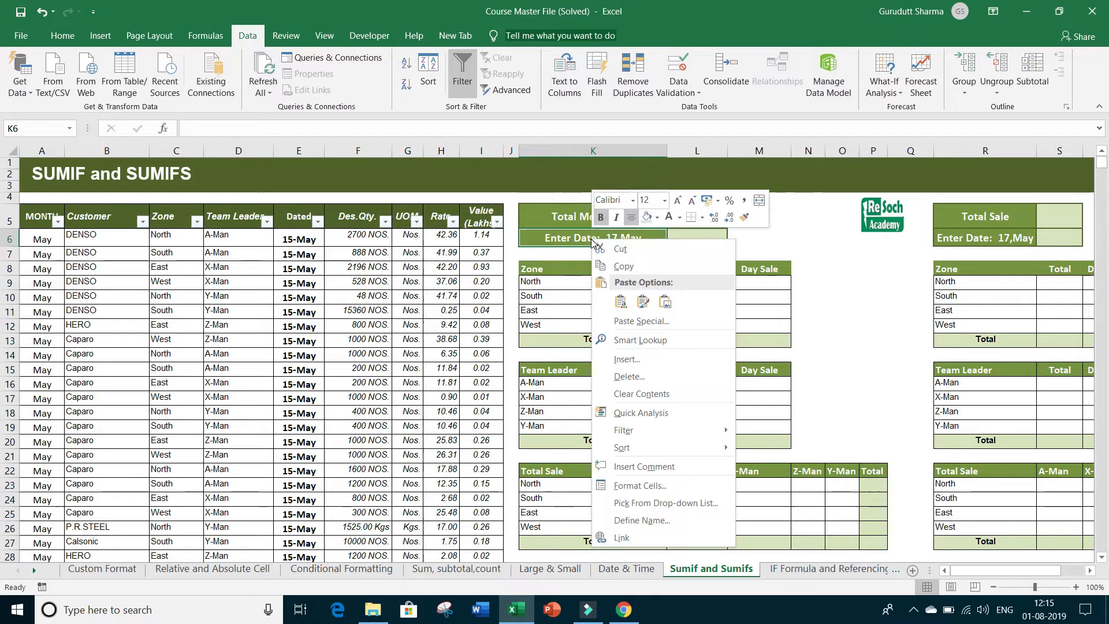
{"action": "left_click", "coordinate": [630, 484]}
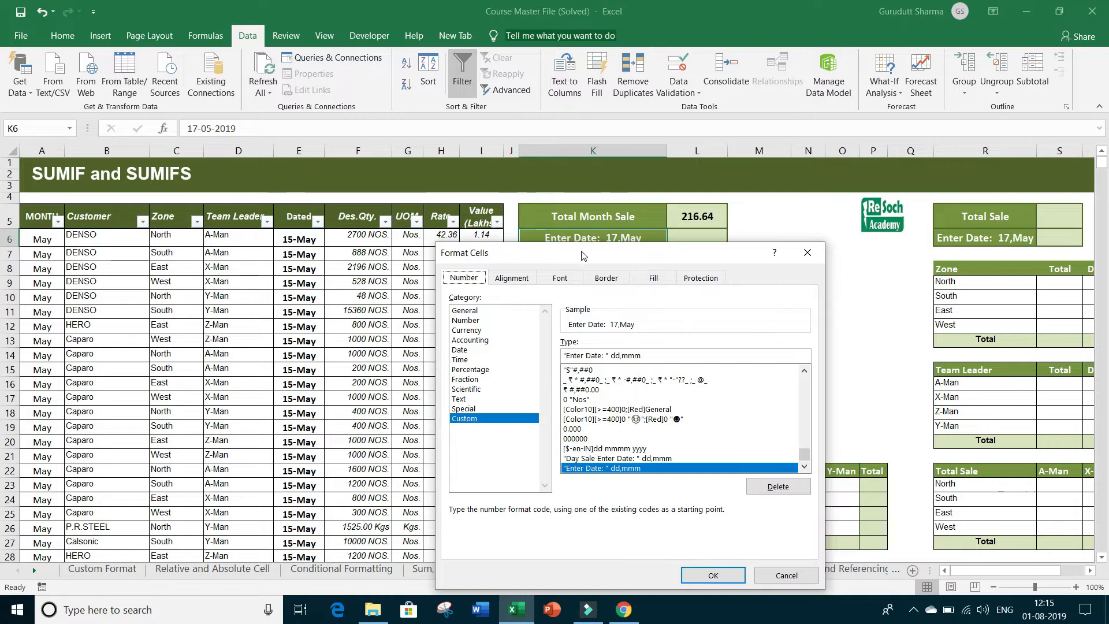
{"action": "left_click", "coordinate": [716, 579]}
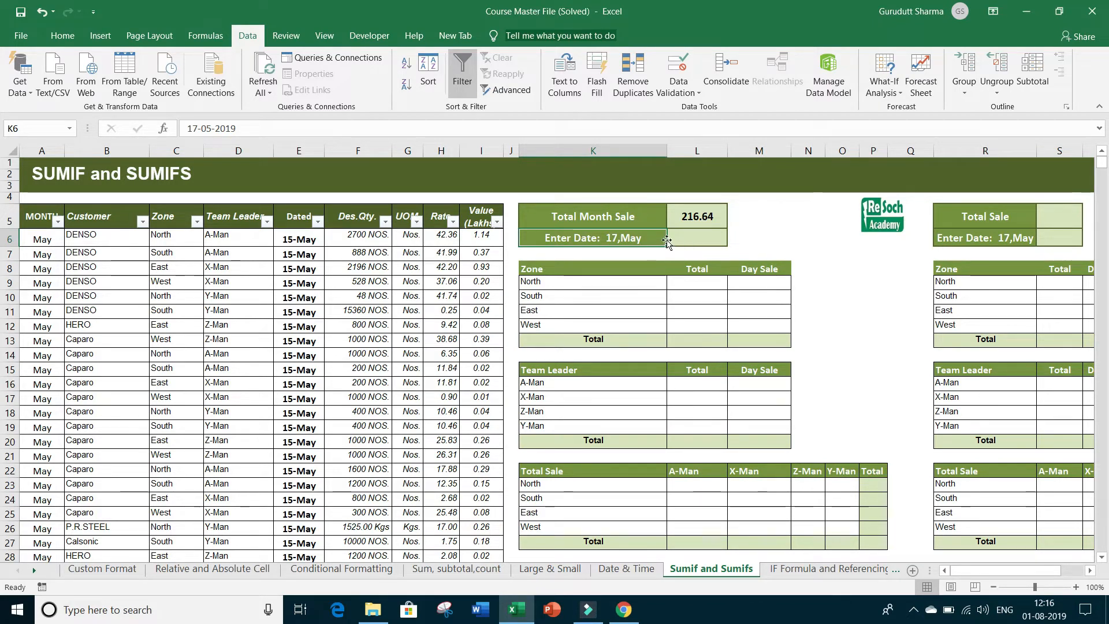
Calculate the date's sale in L6 with =SUMIF(E:E,K6,I:I), using the Dated column, the entered date and the Value column
{"action": "left_click", "coordinate": [691, 238]}
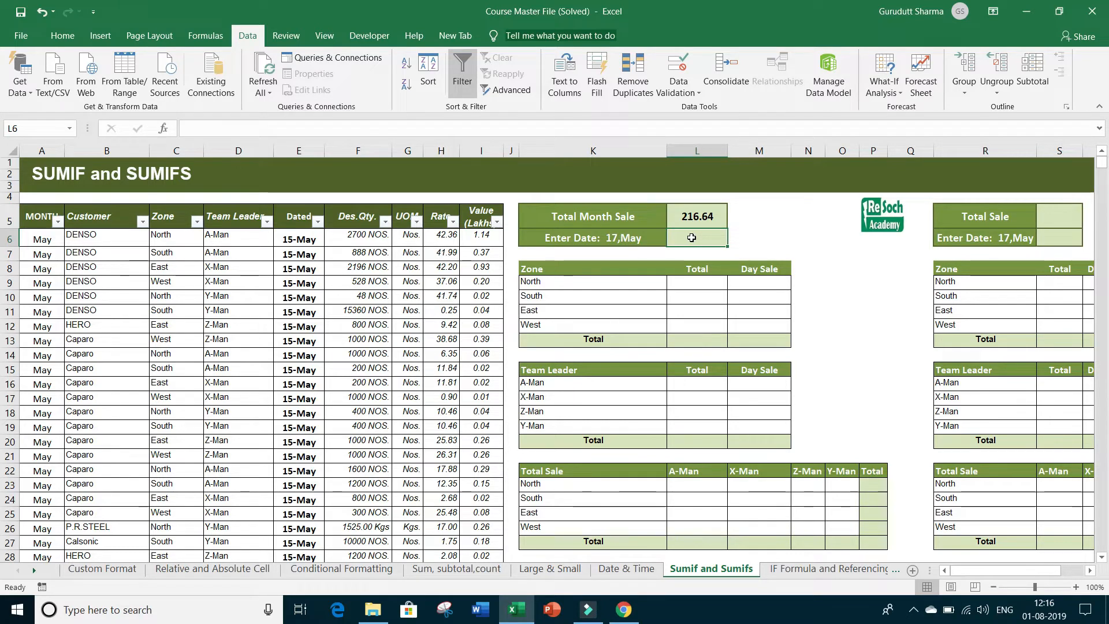
{"action": "type", "text": "=sumif"}
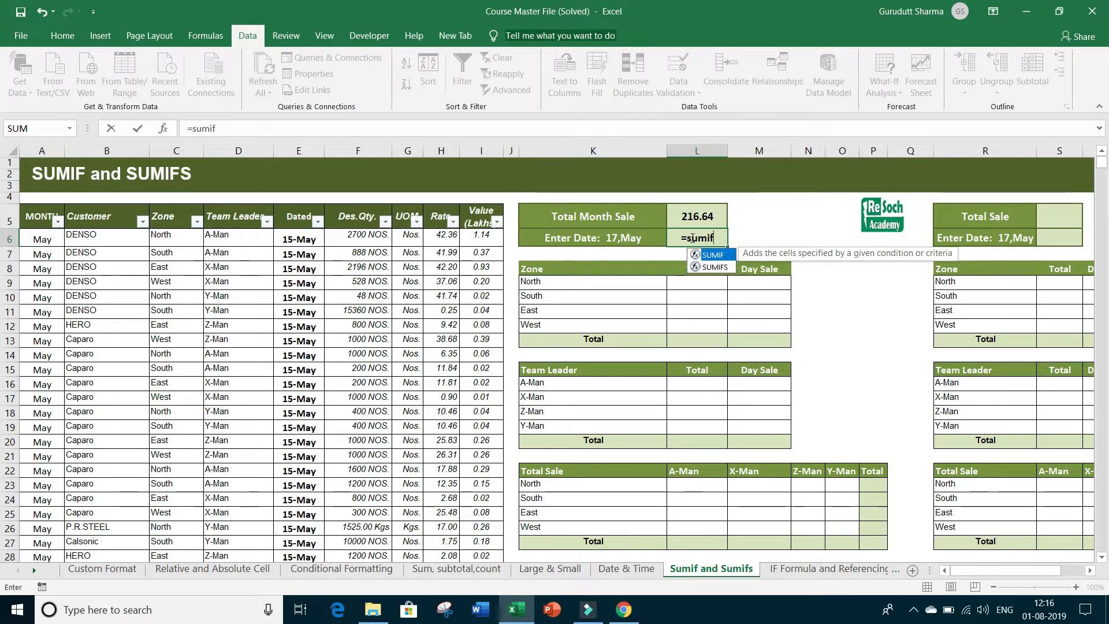
{"action": "type", "text": "("}
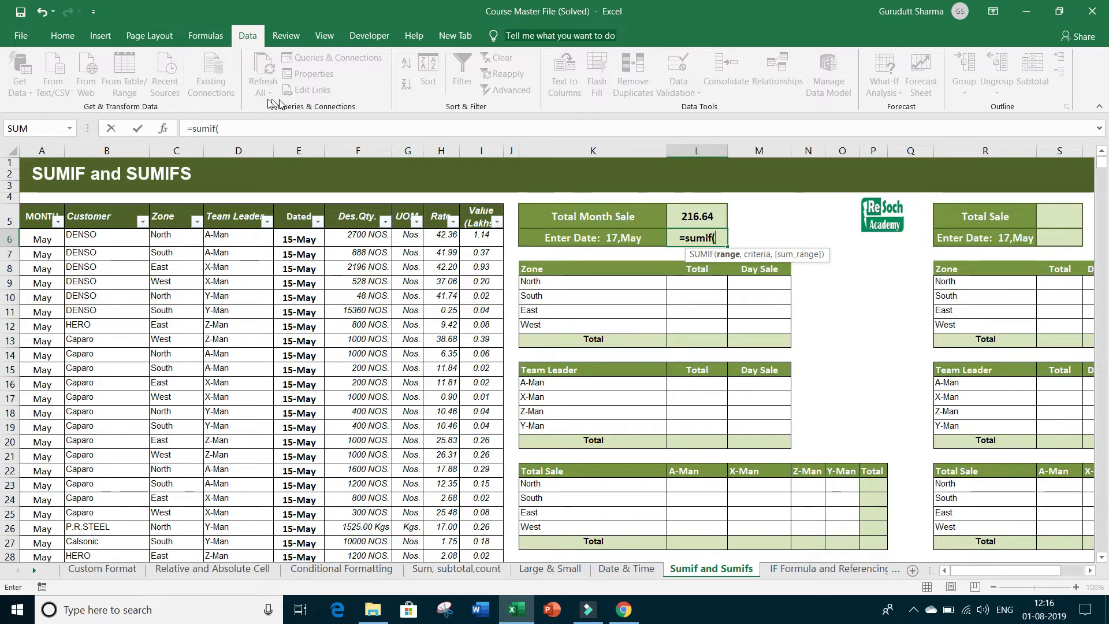
{"action": "left_click", "coordinate": [164, 132]}
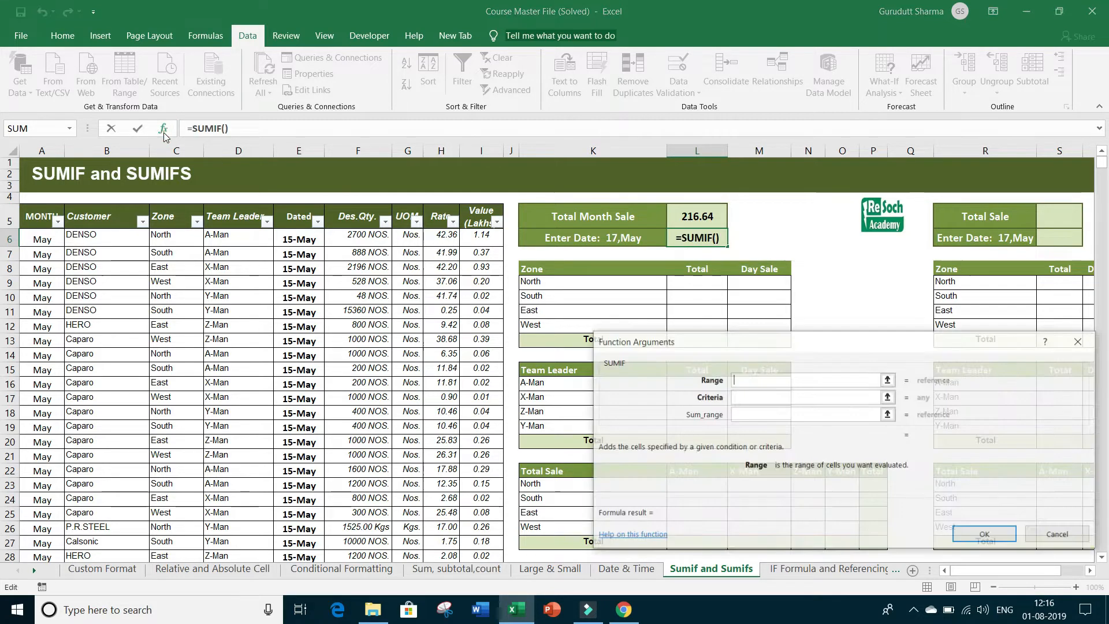
{"action": "left_click_drag", "start_coordinate": [716, 341], "coordinate": [579, 303]}
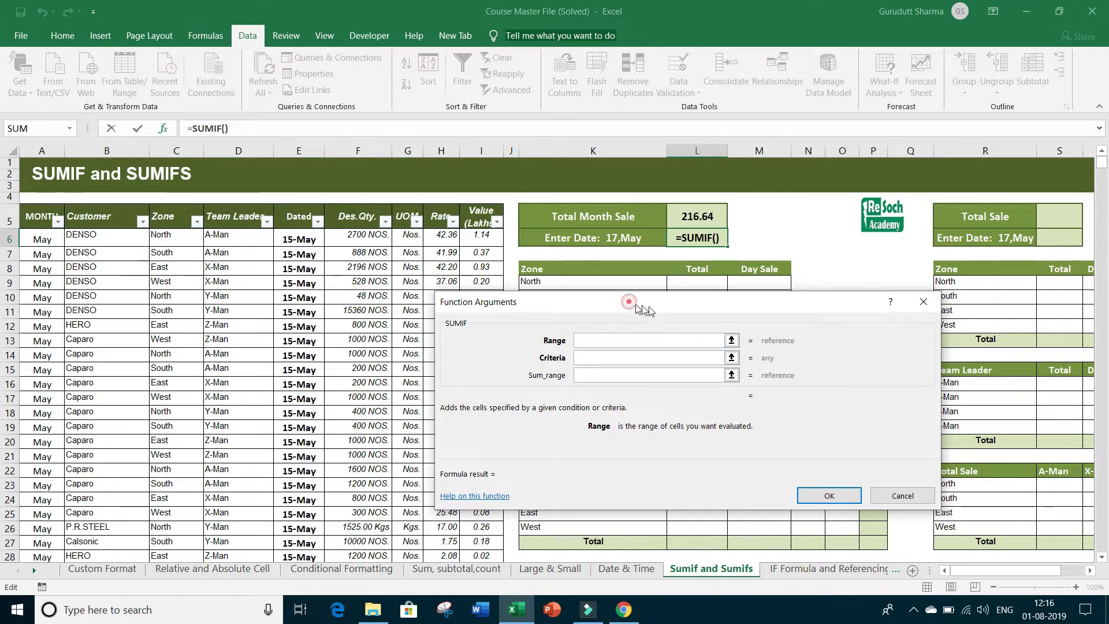
{"action": "left_click", "coordinate": [629, 348]}
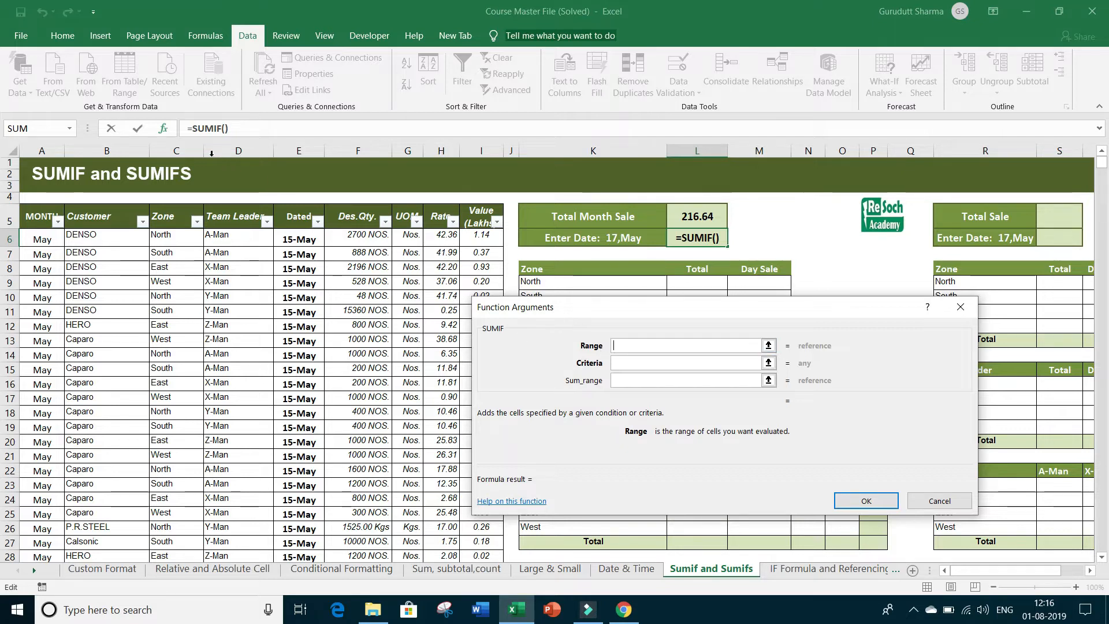
{"action": "left_click", "coordinate": [298, 151]}
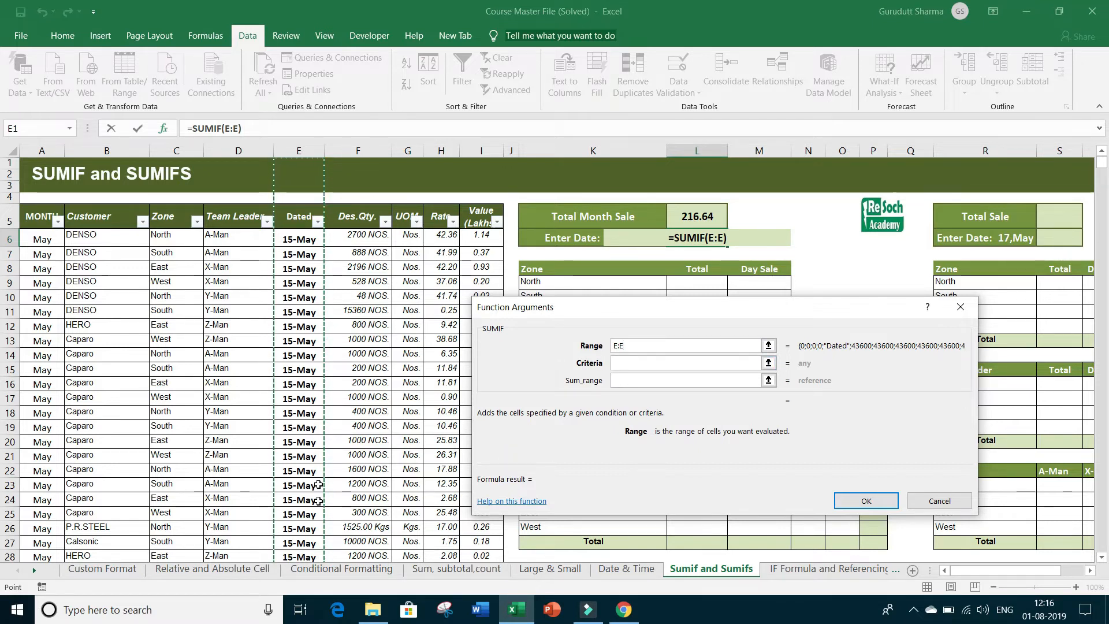
{"action": "left_click", "coordinate": [625, 361]}
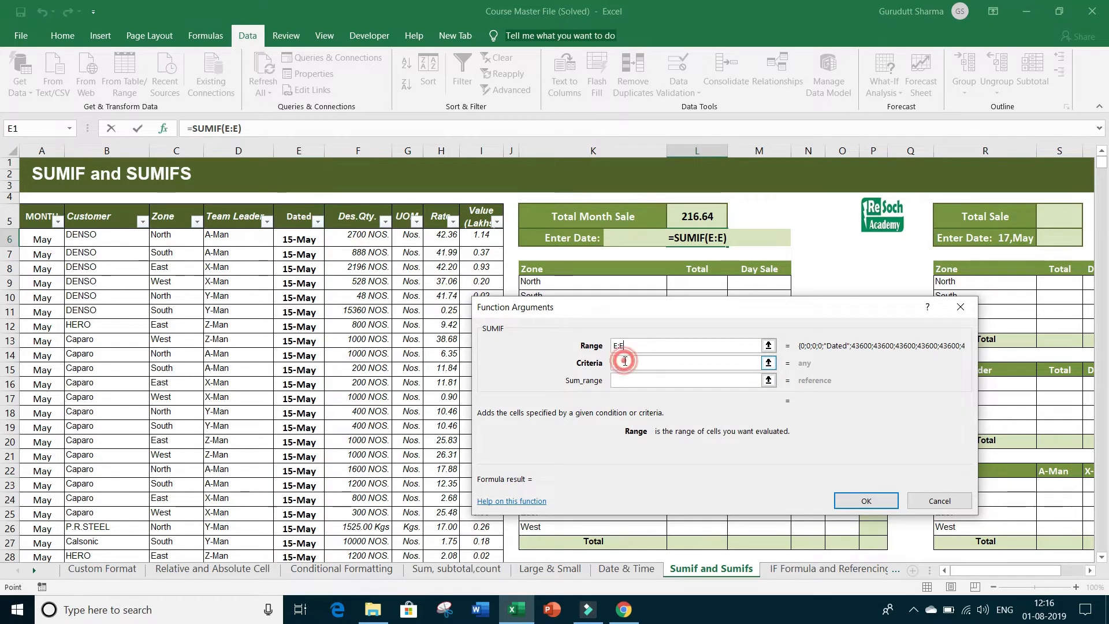
{"action": "left_click", "coordinate": [559, 238]}
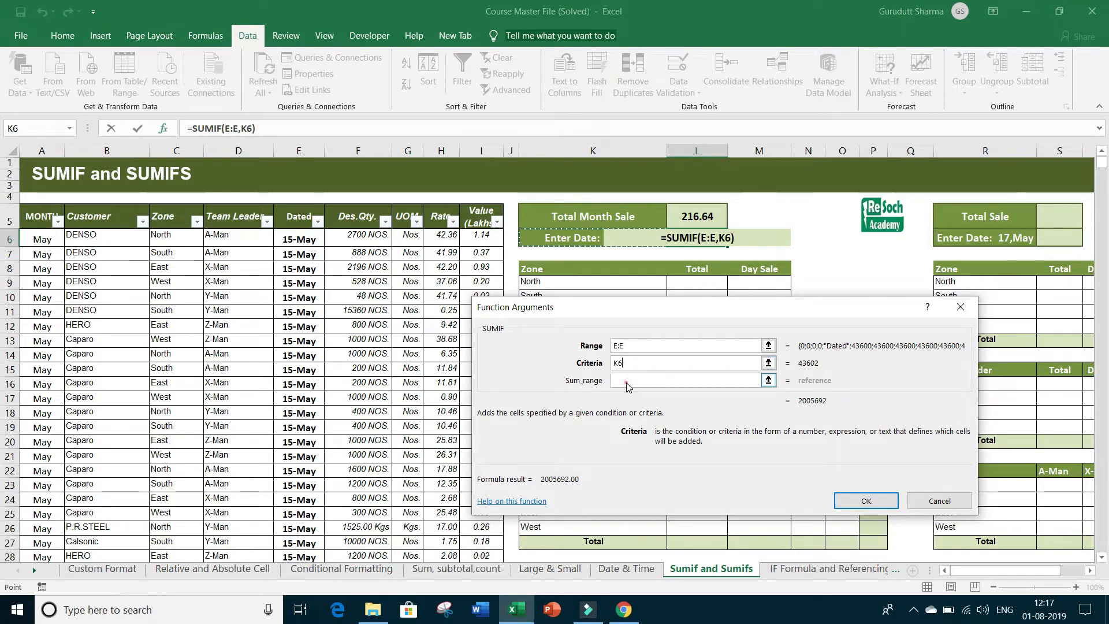
{"action": "left_click", "coordinate": [627, 381]}
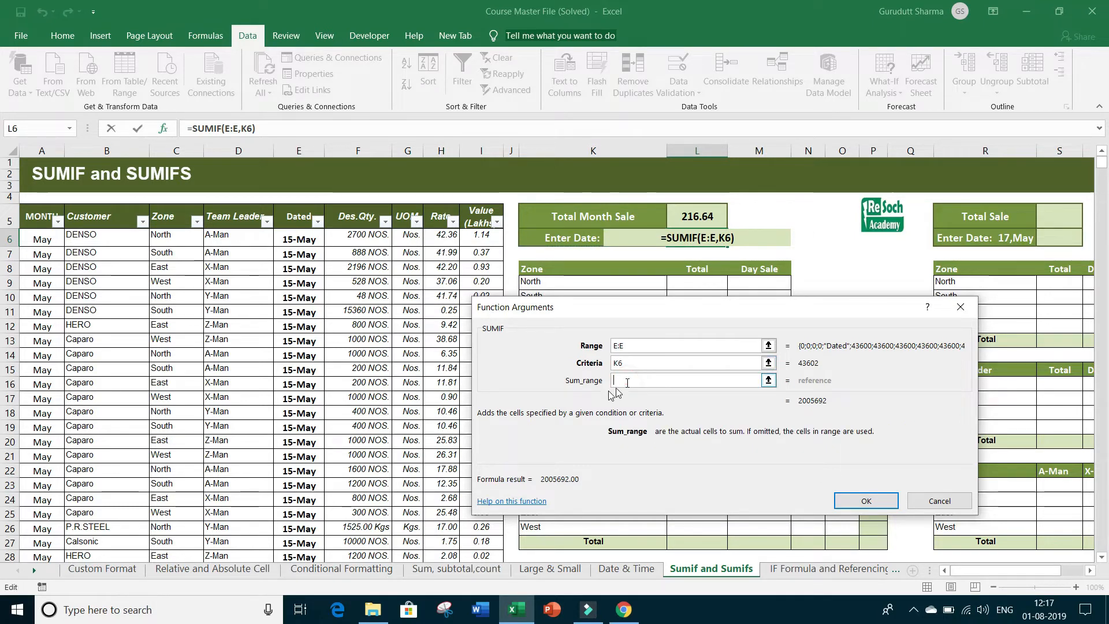
{"action": "left_click", "coordinate": [484, 149]}
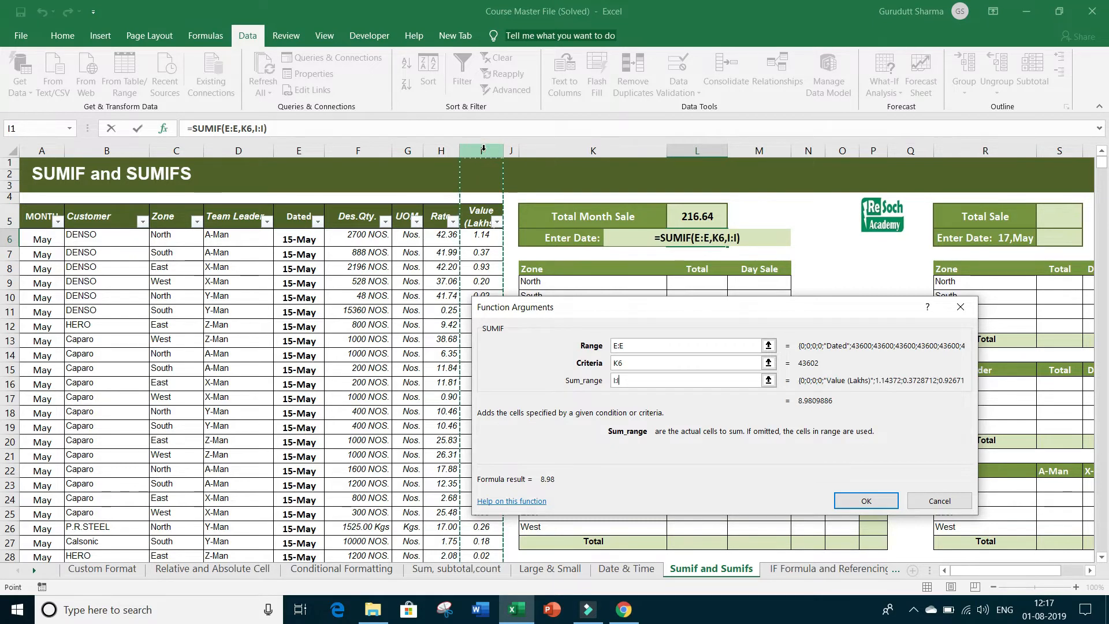
{"action": "key", "text": "Return"}
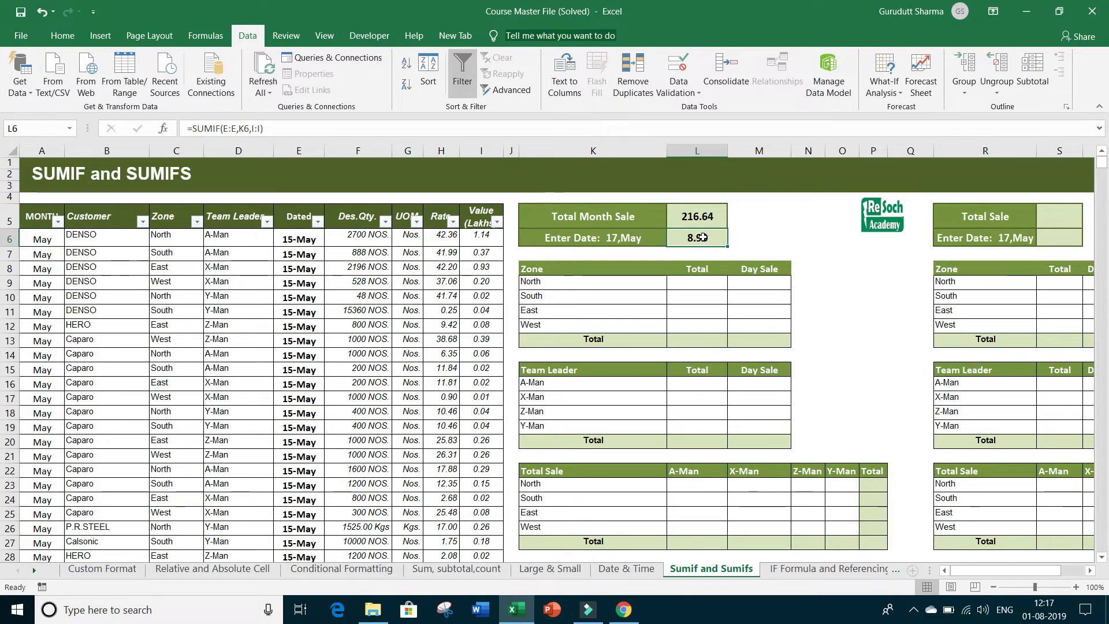
{"action": "left_click", "coordinate": [796, 231]}
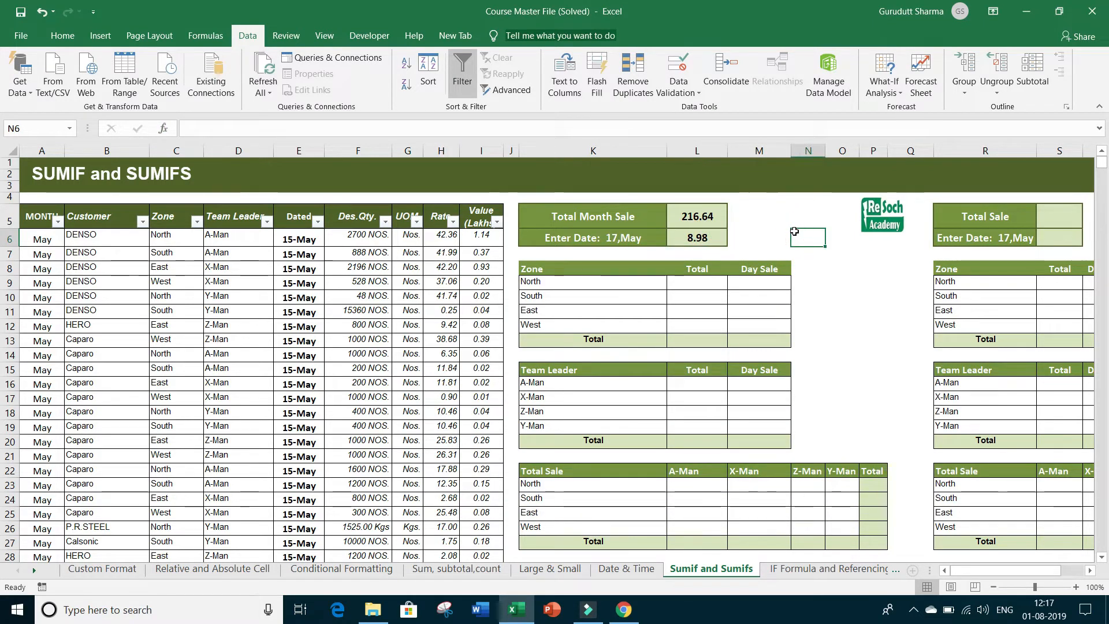
Filter the Dated column to 17 May 2019 and check the sum of its Value entries against the SUMIF result in L6
{"action": "left_click", "coordinate": [534, 238]}
{"action": "left_click", "coordinate": [697, 245]}
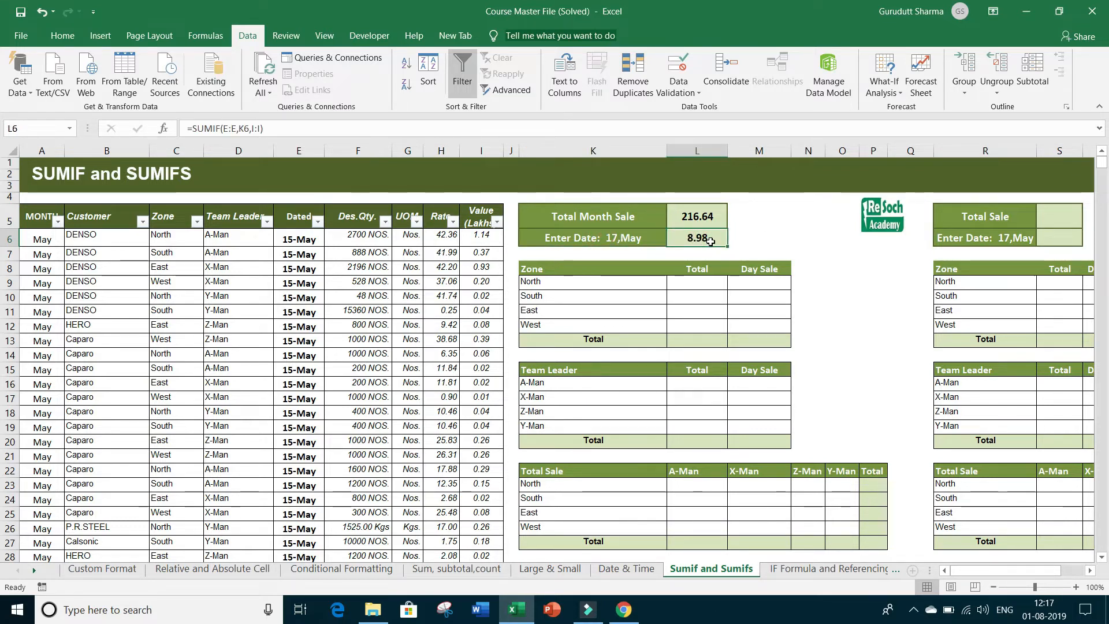
{"action": "left_click", "coordinate": [318, 222]}
{"action": "left_click", "coordinate": [181, 376]}
{"action": "scroll", "coordinate": [197, 439], "scroll_direction": "down", "scroll_amount": 1}
{"action": "left_click", "coordinate": [195, 452]}
{"action": "left_click", "coordinate": [237, 497]}
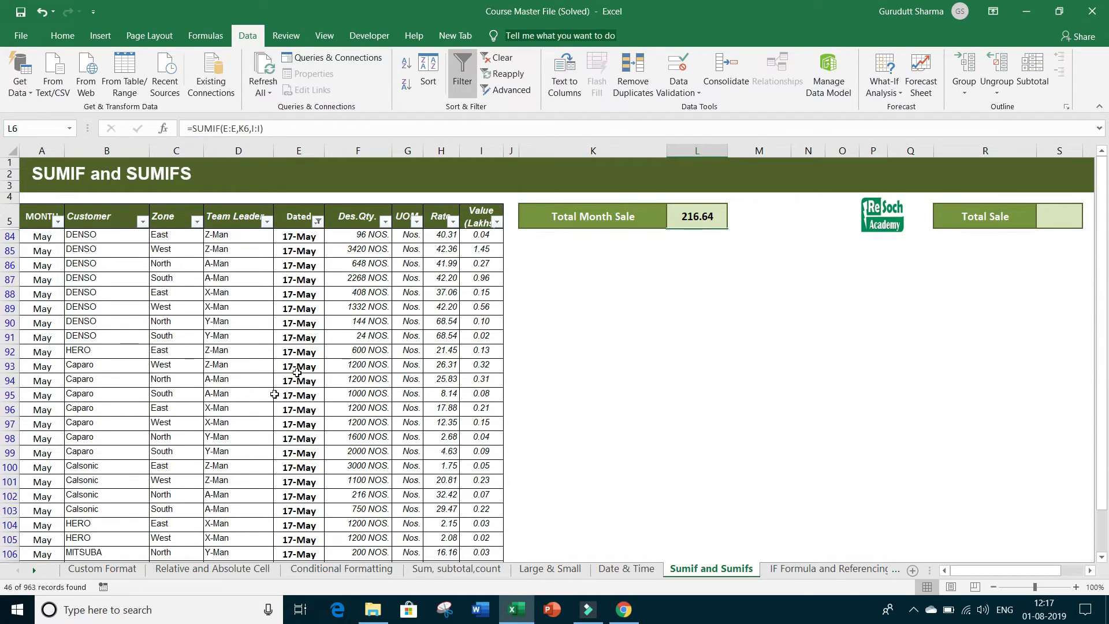
{"action": "left_click_drag", "start_coordinate": [484, 233], "coordinate": [492, 540]}
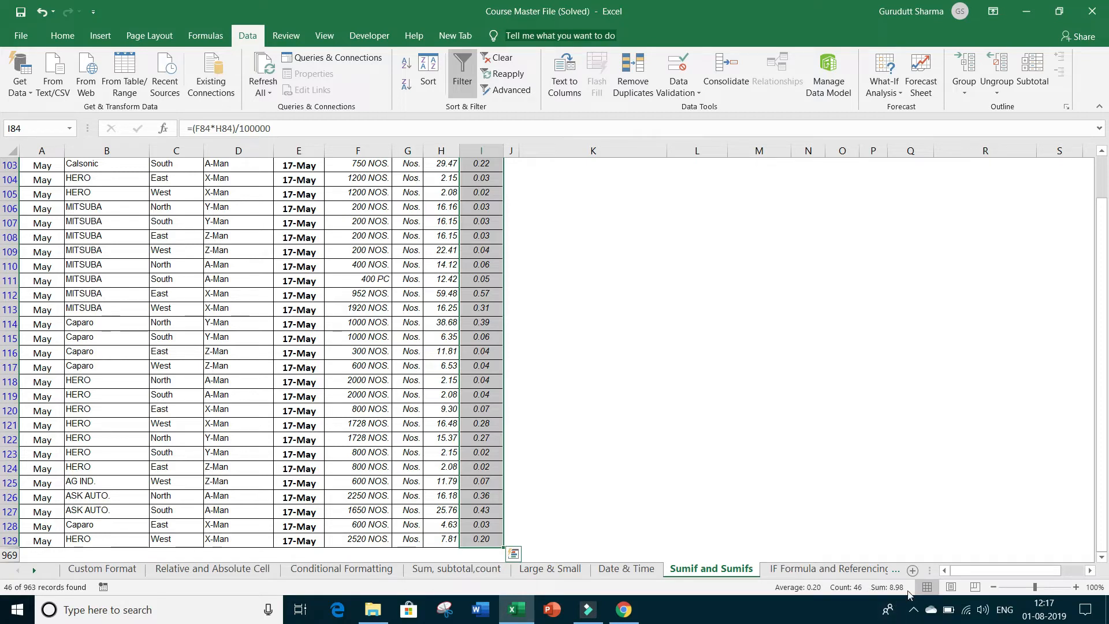
{"action": "scroll", "coordinate": [683, 369], "scroll_direction": "up", "scroll_amount": 8}
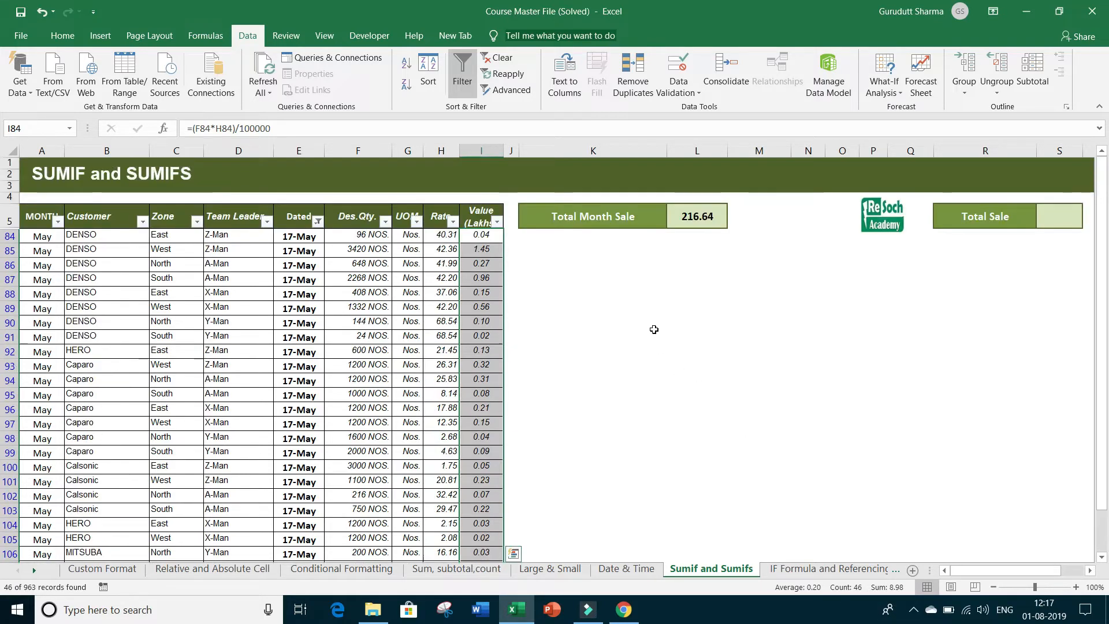
Show all dates in the Dated column again by selecting the whole year 2019 in its filter
{"action": "left_click", "coordinate": [496, 222]}
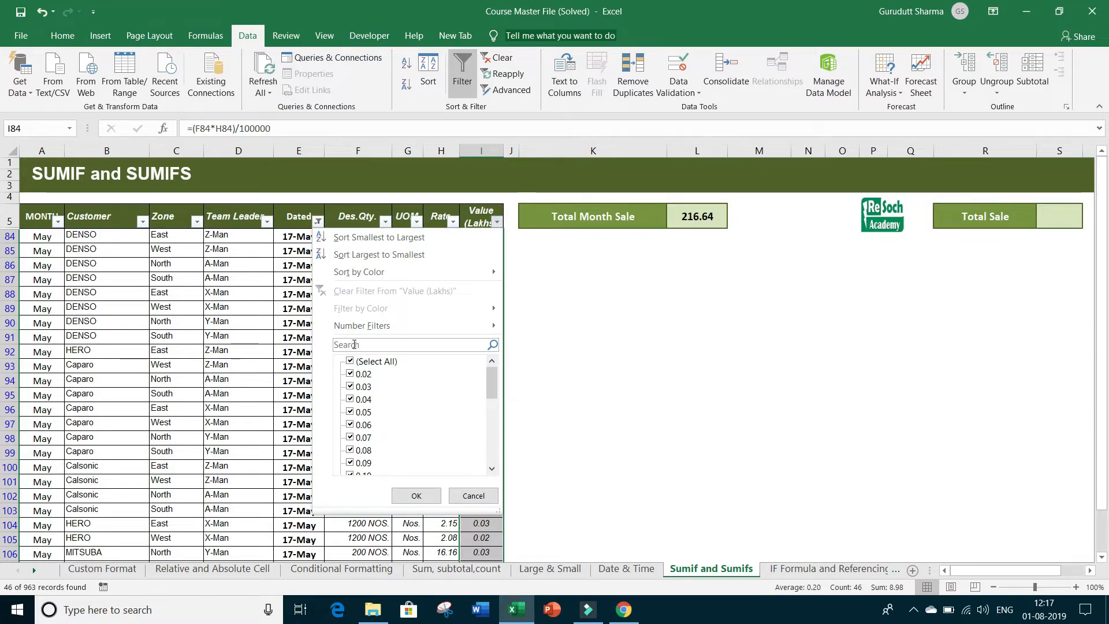
{"action": "left_click", "coordinate": [318, 220]}
{"action": "left_click", "coordinate": [318, 221]}
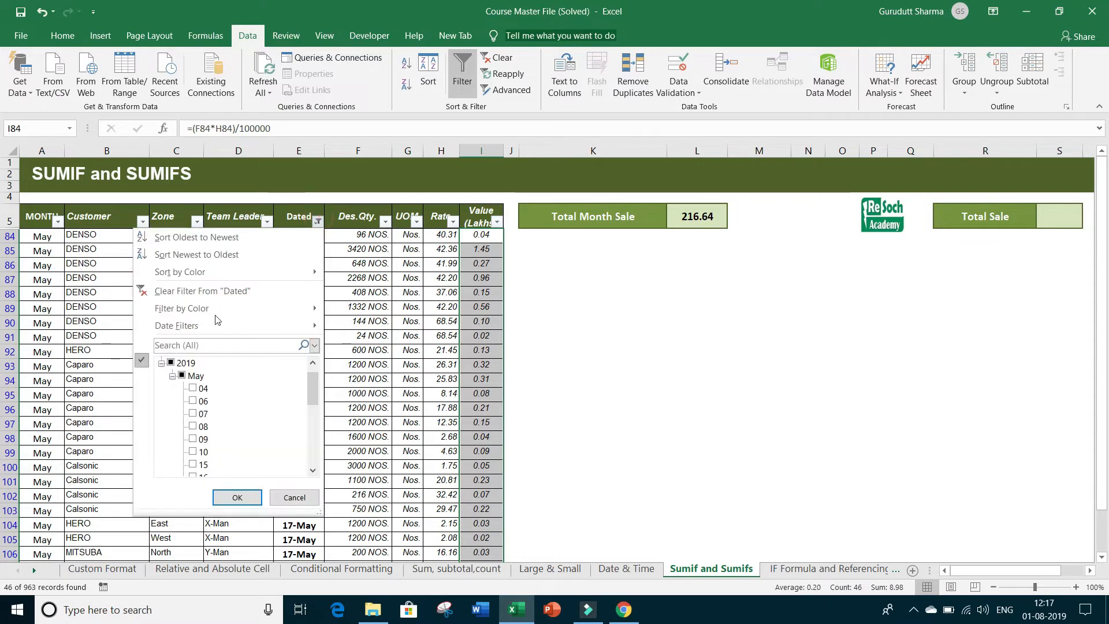
{"action": "left_click", "coordinate": [171, 362]}
{"action": "left_click", "coordinate": [234, 497]}
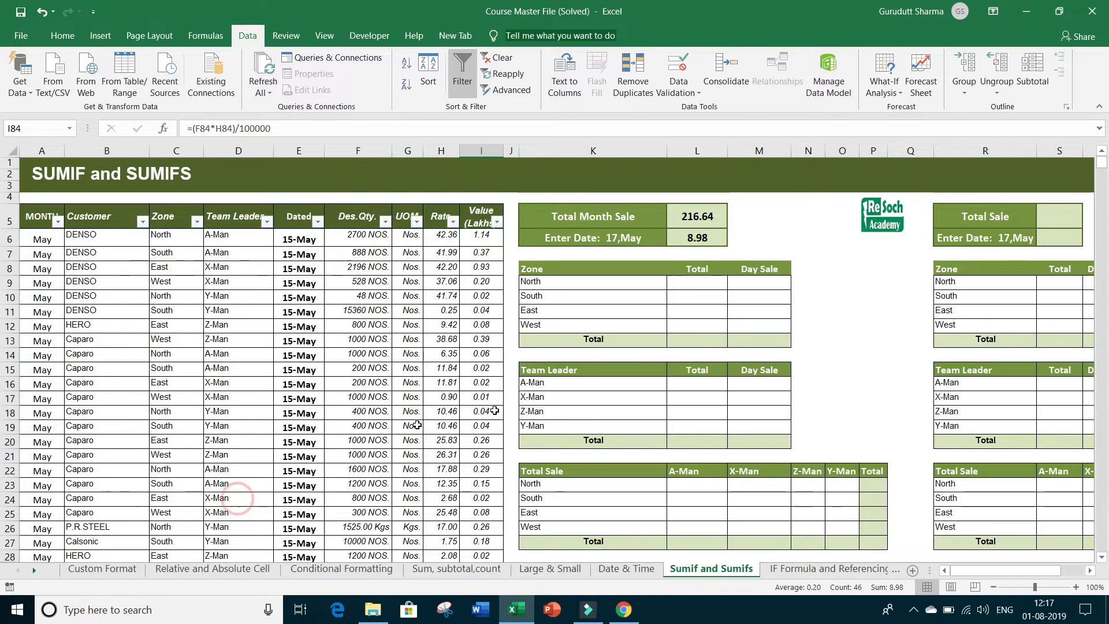
Set the date in K6 to 18-05-2019 to test the SUMIF formula
{"action": "left_click", "coordinate": [598, 237]}
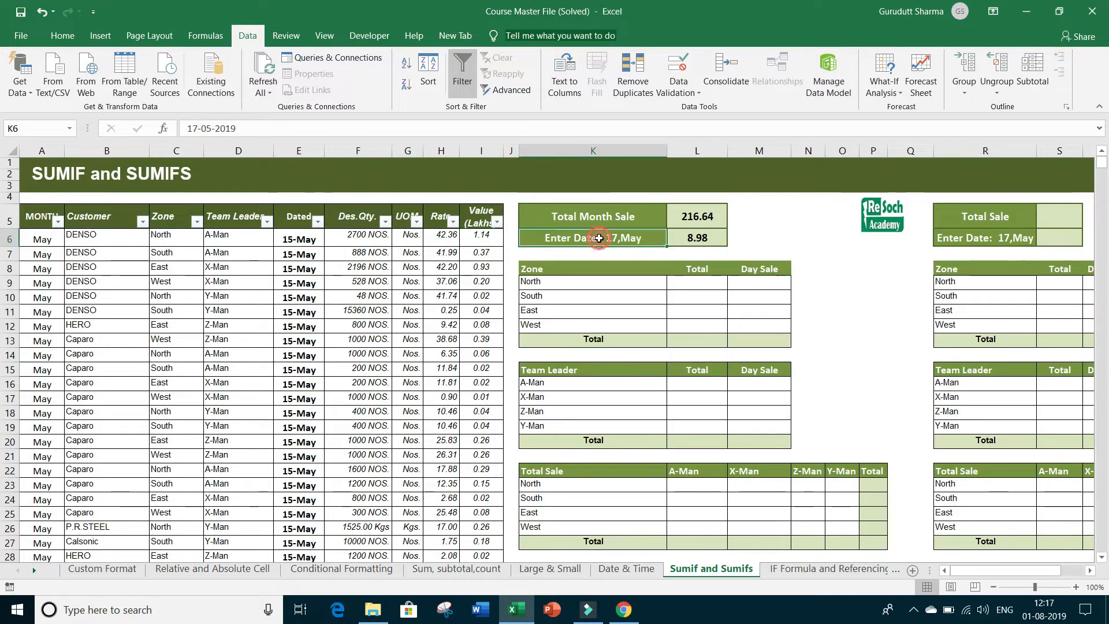
{"action": "left_click", "coordinate": [191, 129]}
{"action": "key", "text": "BackSpace"}
{"action": "type", "text": "8"}
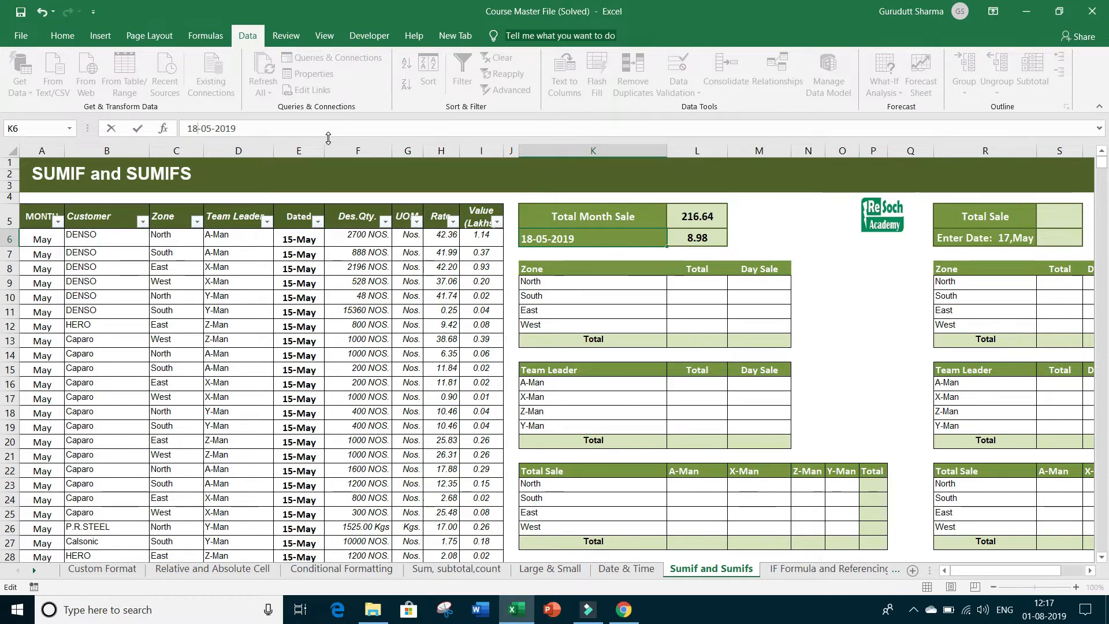
{"action": "key", "text": "Return"}
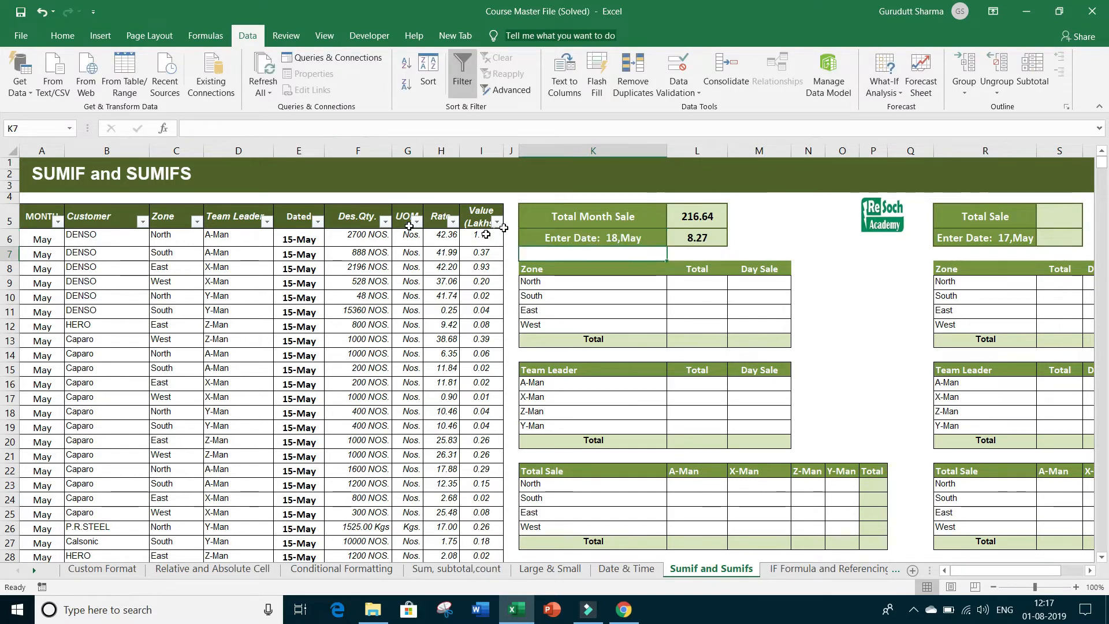
Set the date in K6 to 23-05-2019 and check the SUMIF cell L6 beside it
{"action": "left_click", "coordinate": [596, 241]}
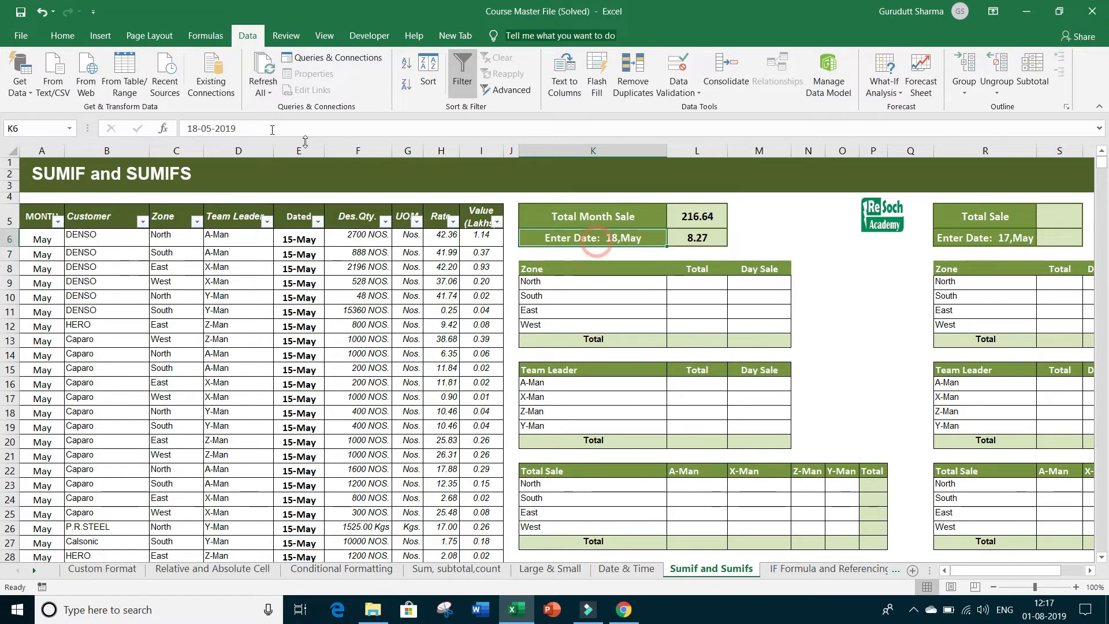
{"action": "left_click", "coordinate": [197, 129]}
{"action": "key", "text": "BackSpace"}
{"action": "key", "text": "BackSpace"}
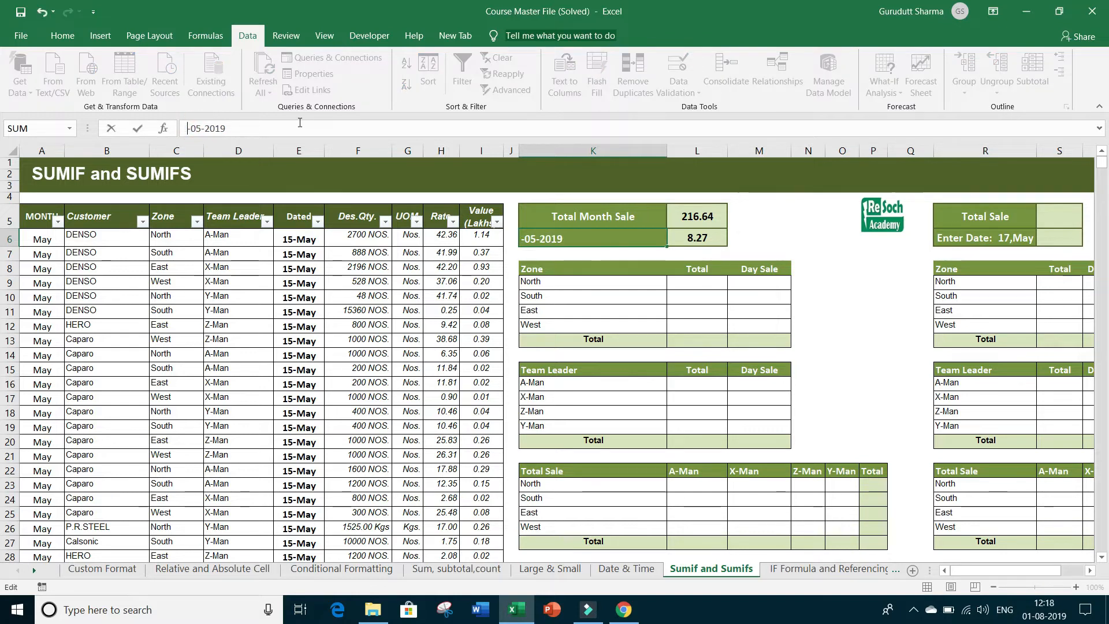
{"action": "type", "text": "23"}
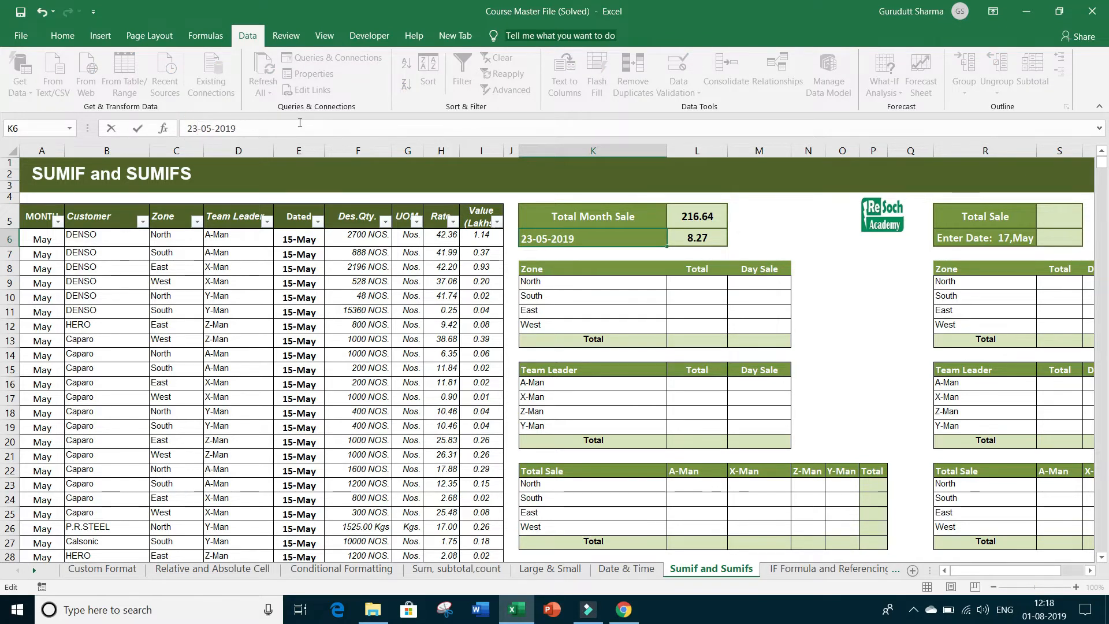
{"action": "key", "text": "Return"}
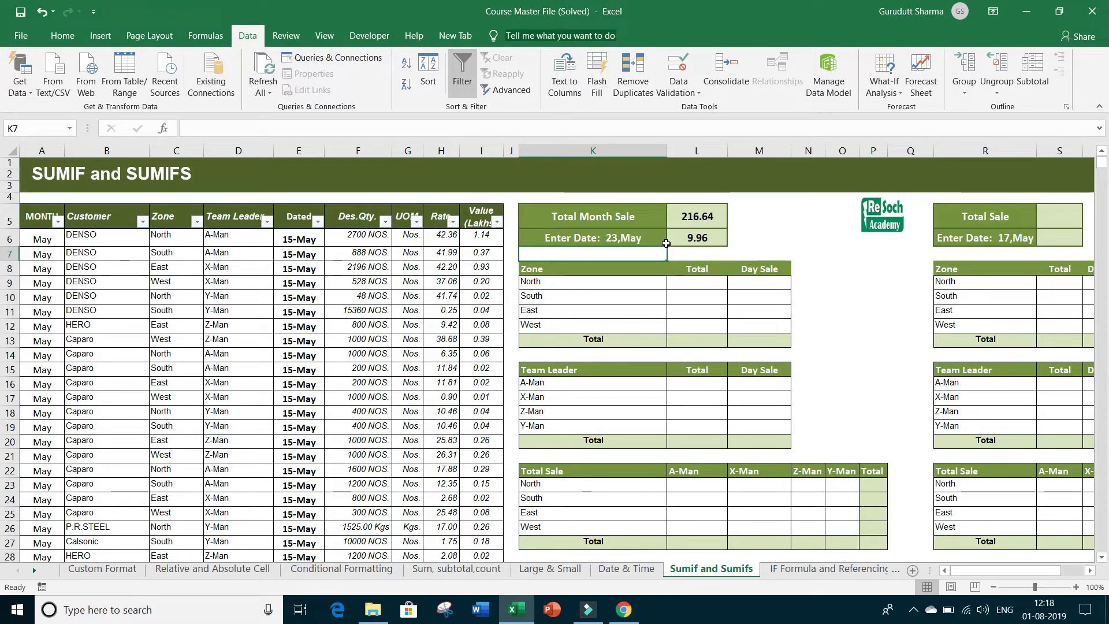
{"action": "left_click", "coordinate": [696, 236]}
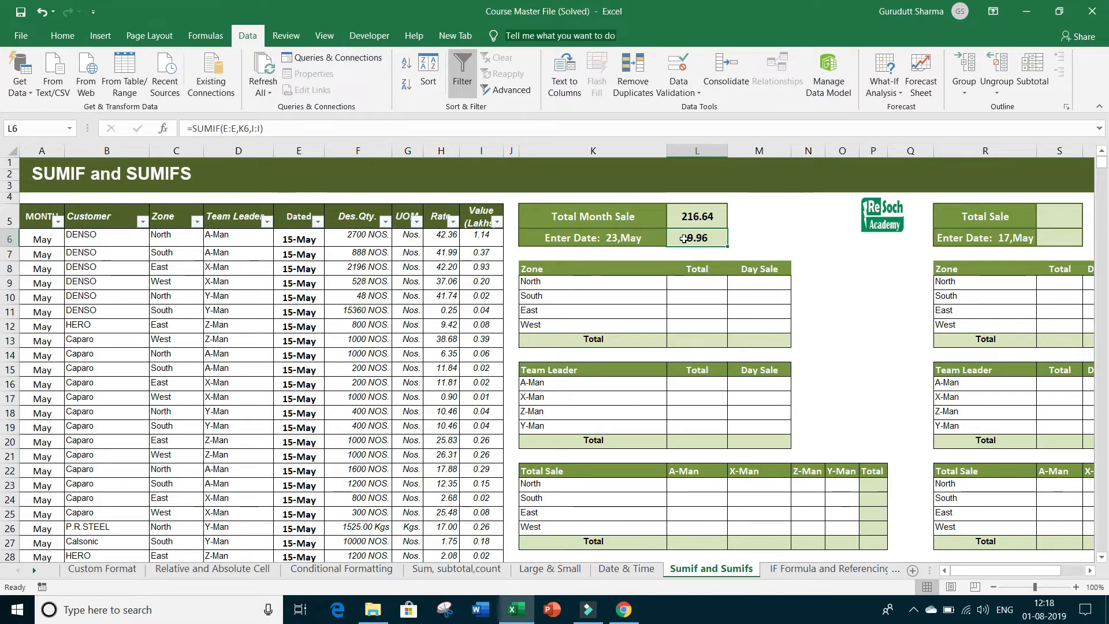
Examine the date in K6 and the Zone table's North to West rows with their empty Total and Day Sale columns
{"action": "left_click", "coordinate": [658, 239]}
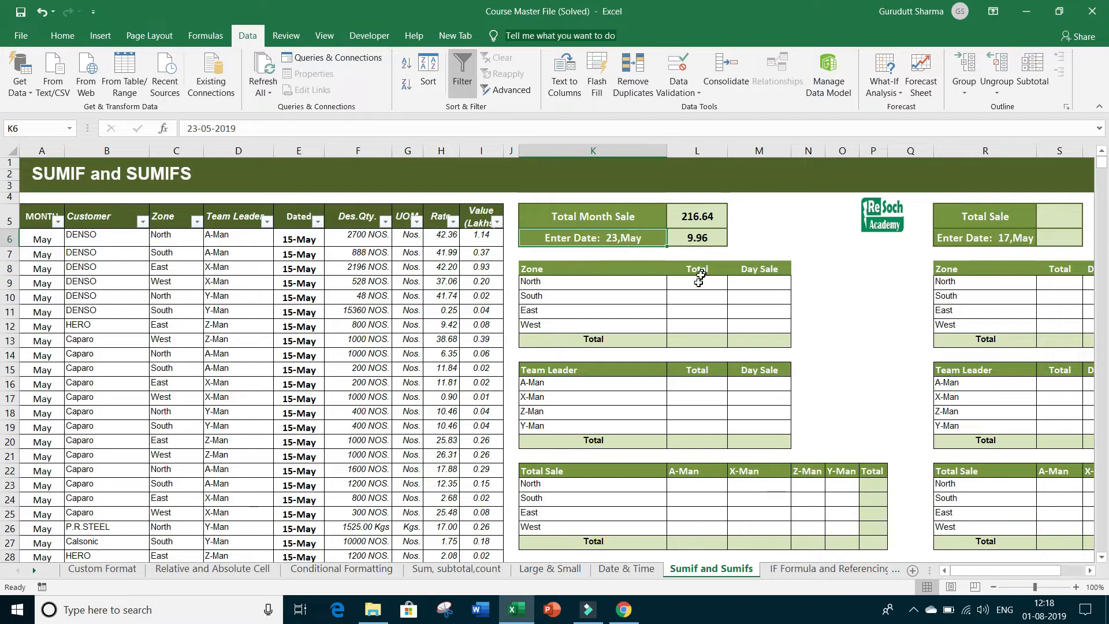
{"action": "left_click", "coordinate": [671, 293]}
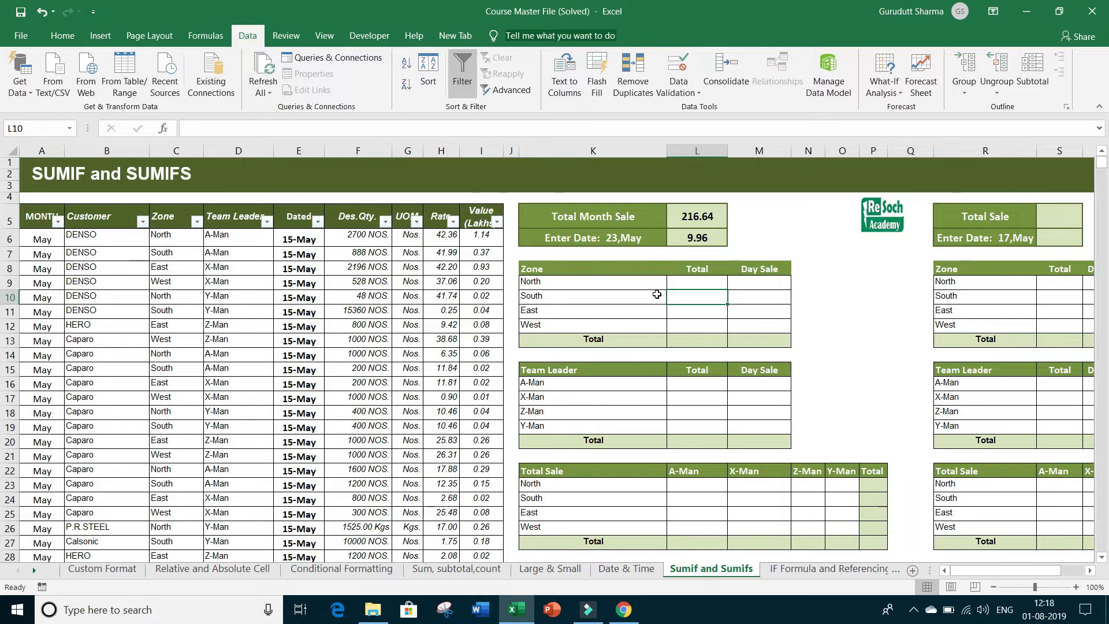
{"action": "left_click", "coordinate": [573, 283]}
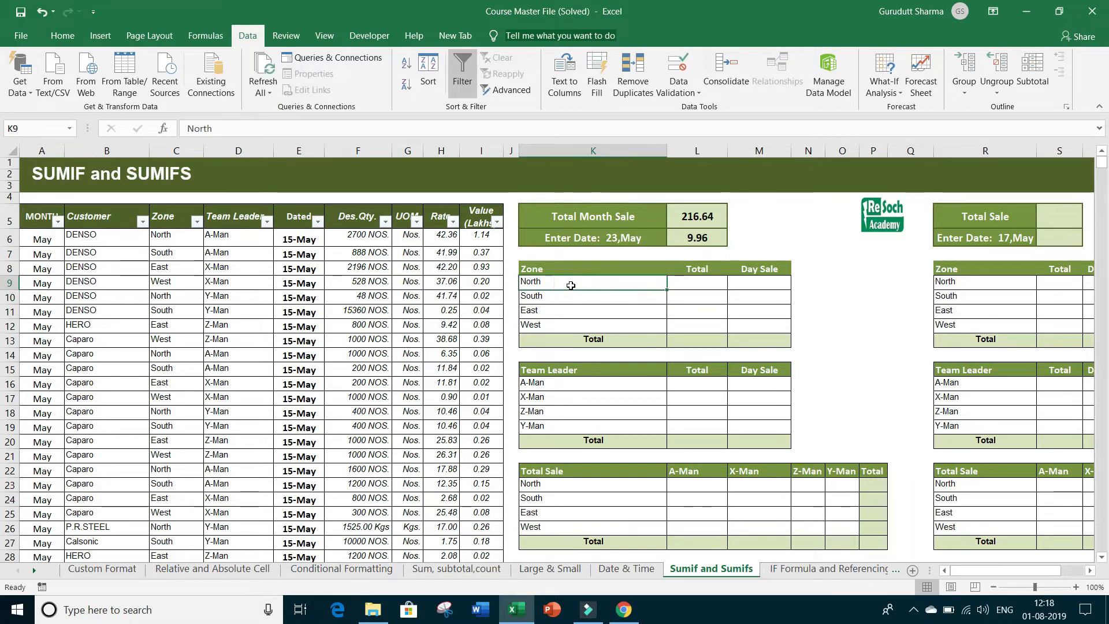
{"action": "left_click", "coordinate": [542, 313]}
{"action": "left_click", "coordinate": [533, 325]}
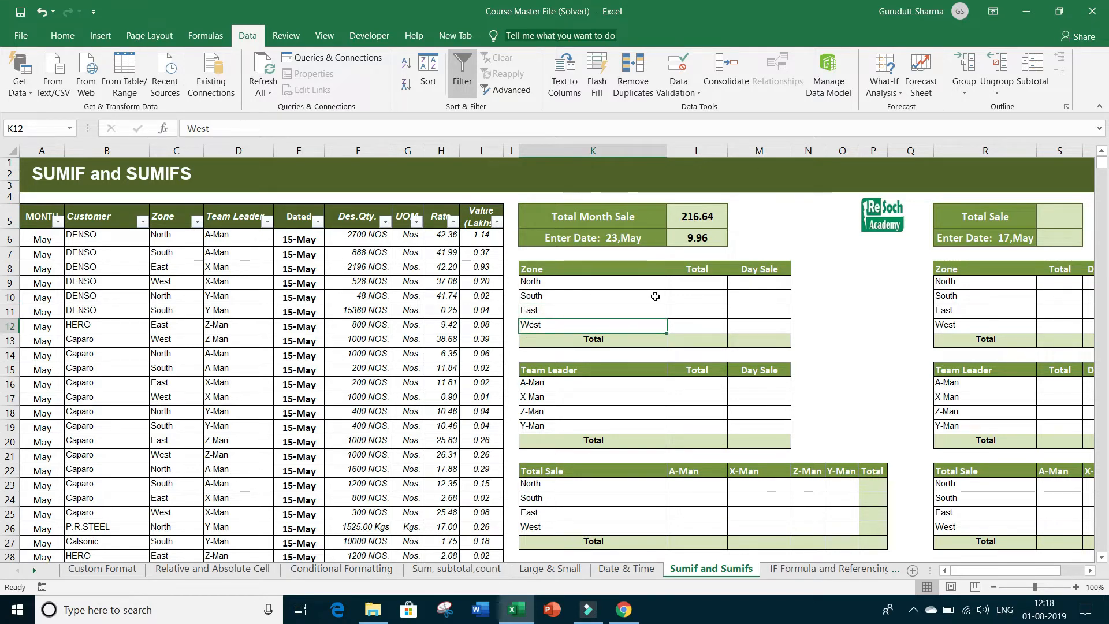
{"action": "left_click", "coordinate": [702, 281]}
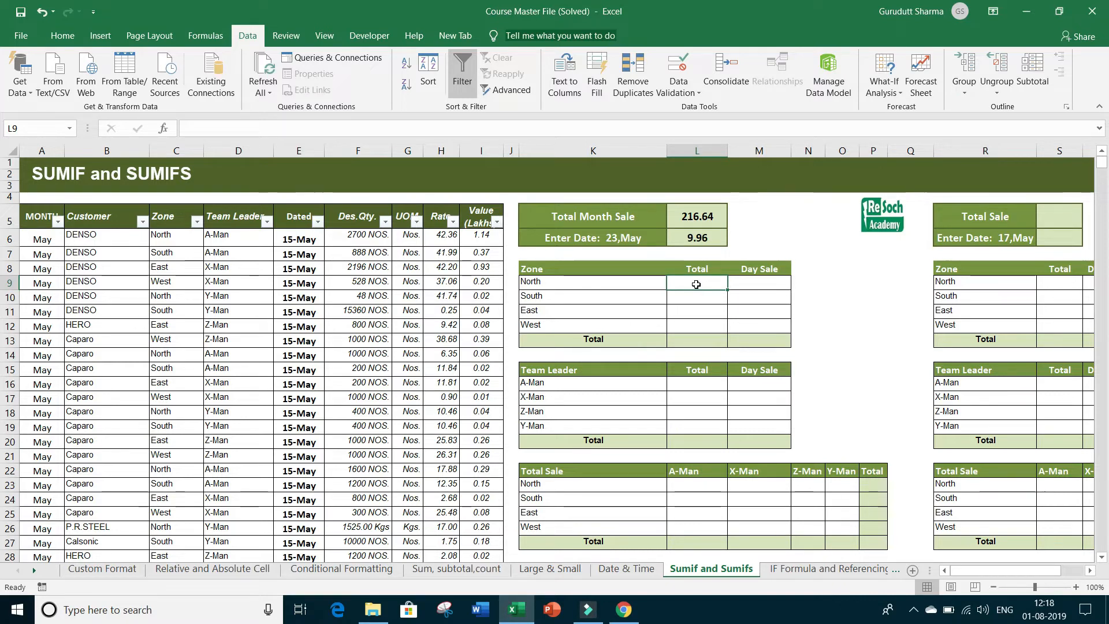
{"action": "left_click", "coordinate": [768, 284]}
{"action": "left_click", "coordinate": [690, 285]}
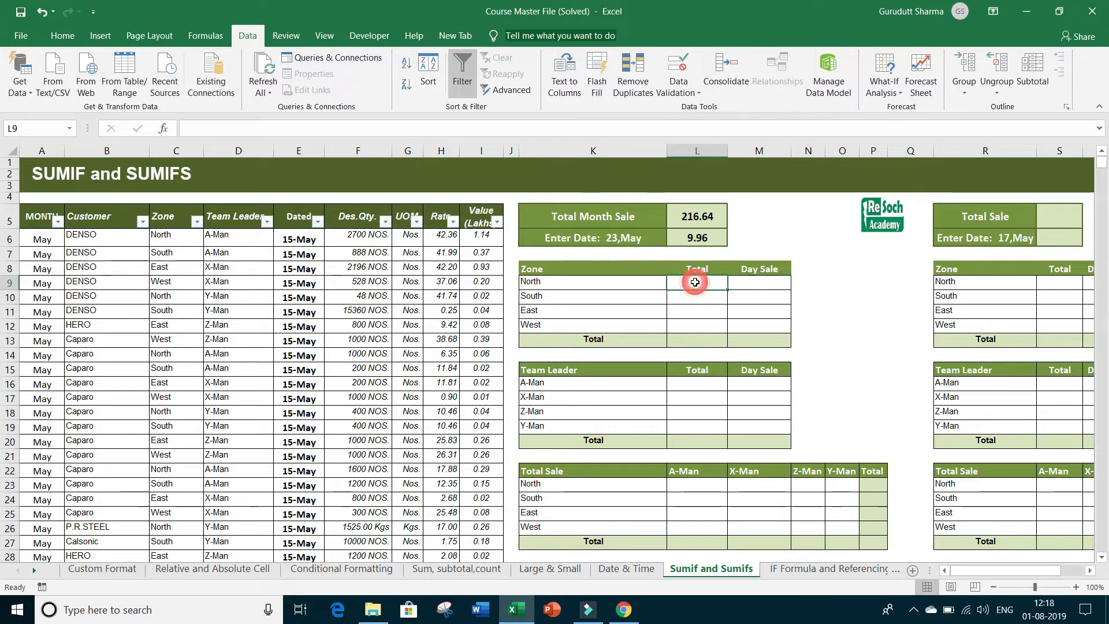
{"action": "left_click", "coordinate": [753, 283]}
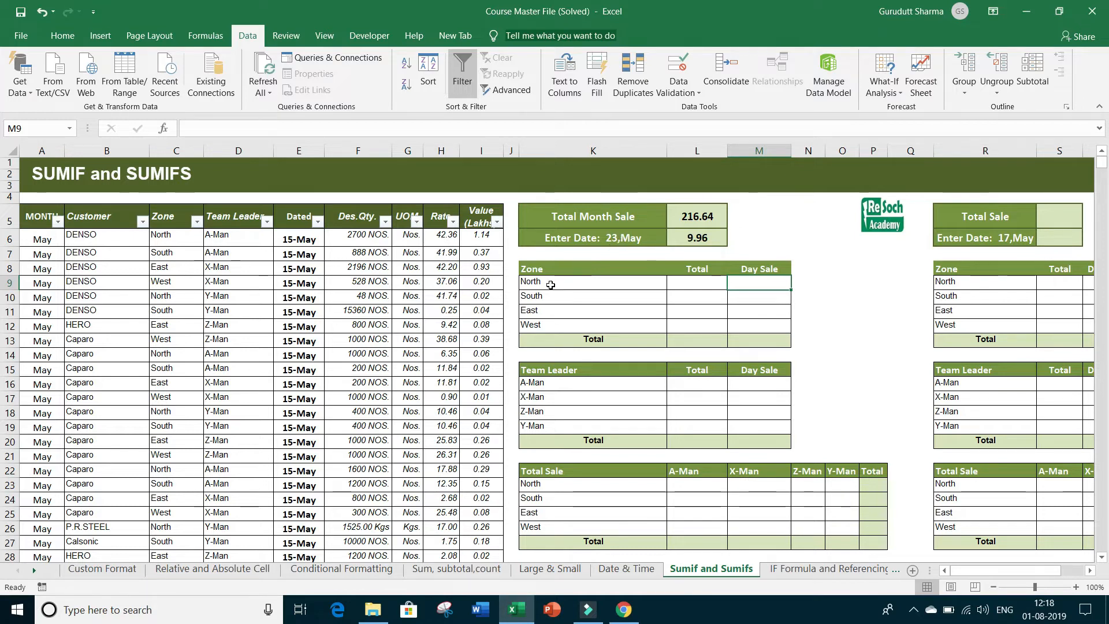
Enter =SUMIF(C:C,K9,I:I) in L9 to total the Value column for the North zone
{"action": "left_click", "coordinate": [698, 285]}
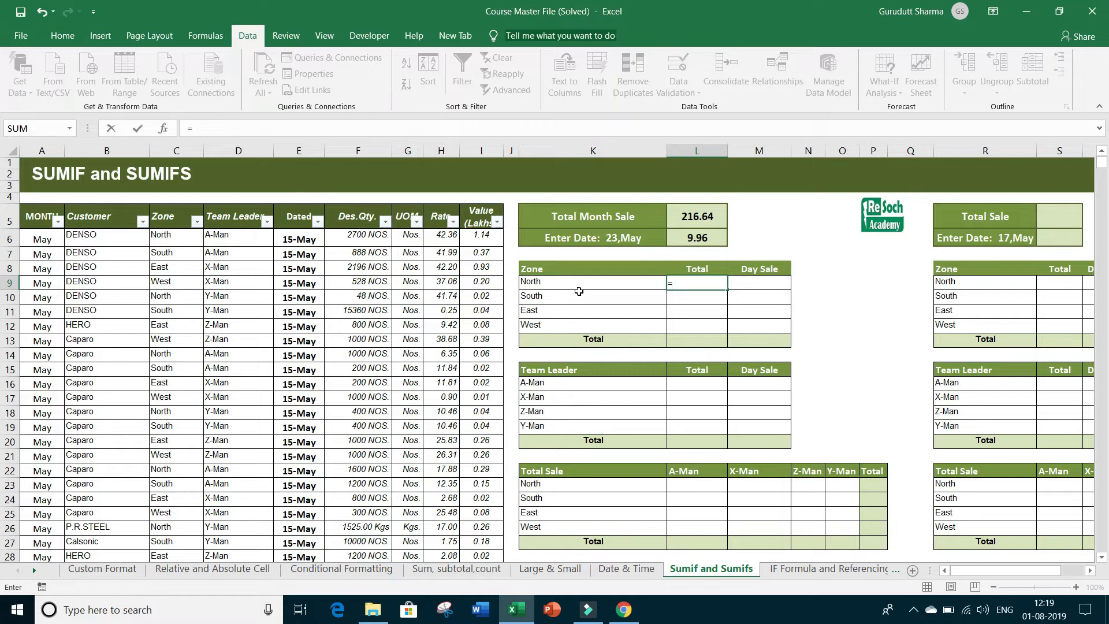
{"action": "type", "text": "sumif"}
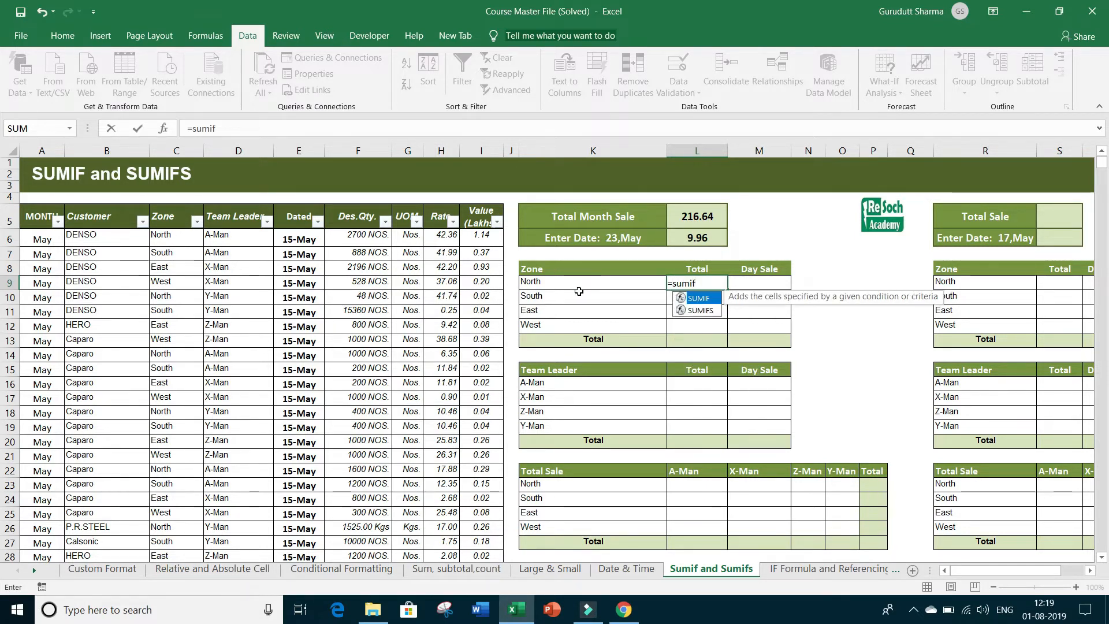
{"action": "type", "text": "("}
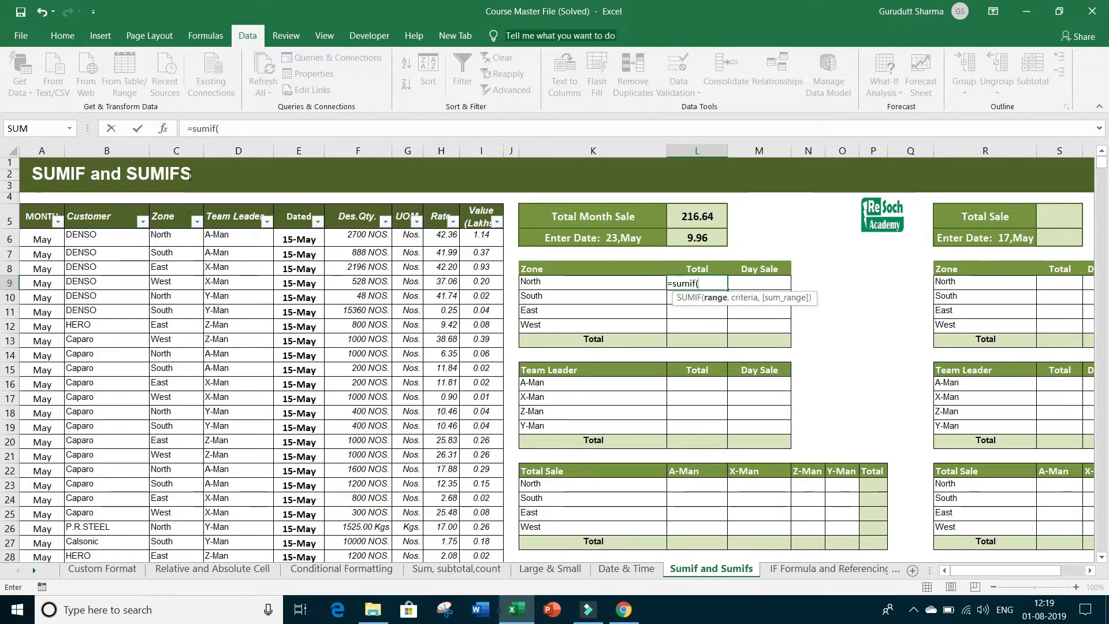
{"action": "left_click", "coordinate": [177, 149]}
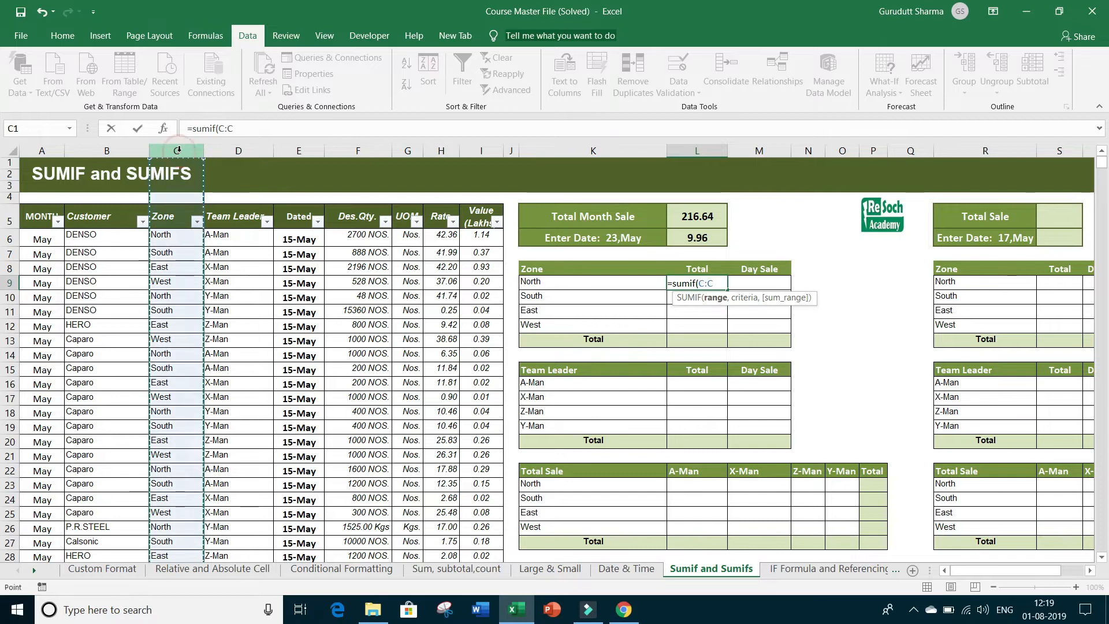
{"action": "type", "text": ","}
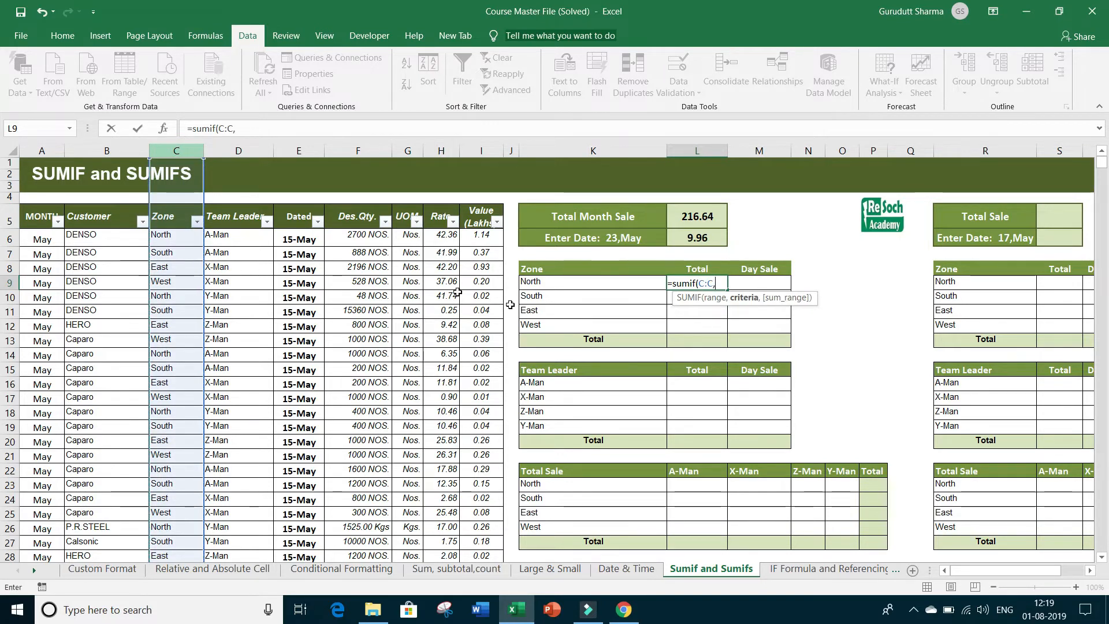
{"action": "left_click", "coordinate": [553, 281]}
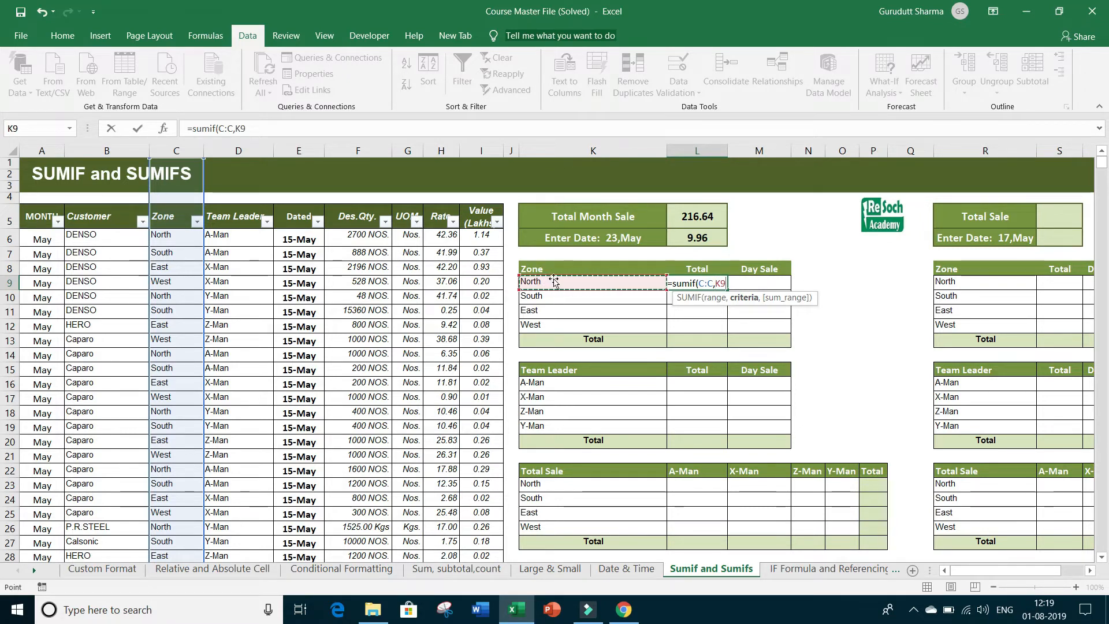
{"action": "type", "text": ","}
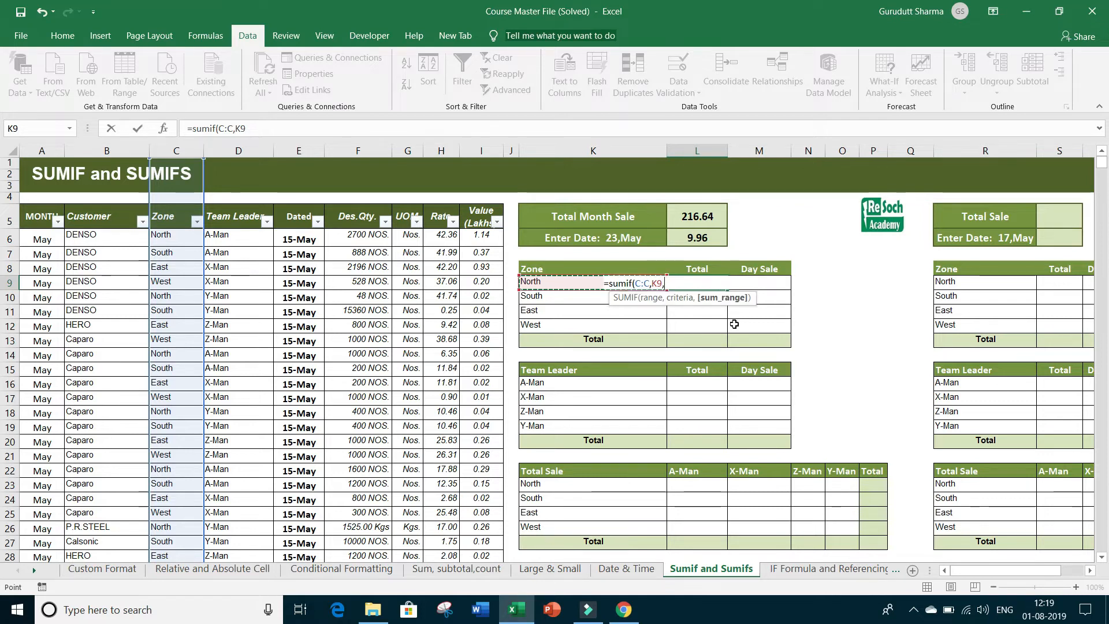
{"action": "left_click", "coordinate": [476, 144]}
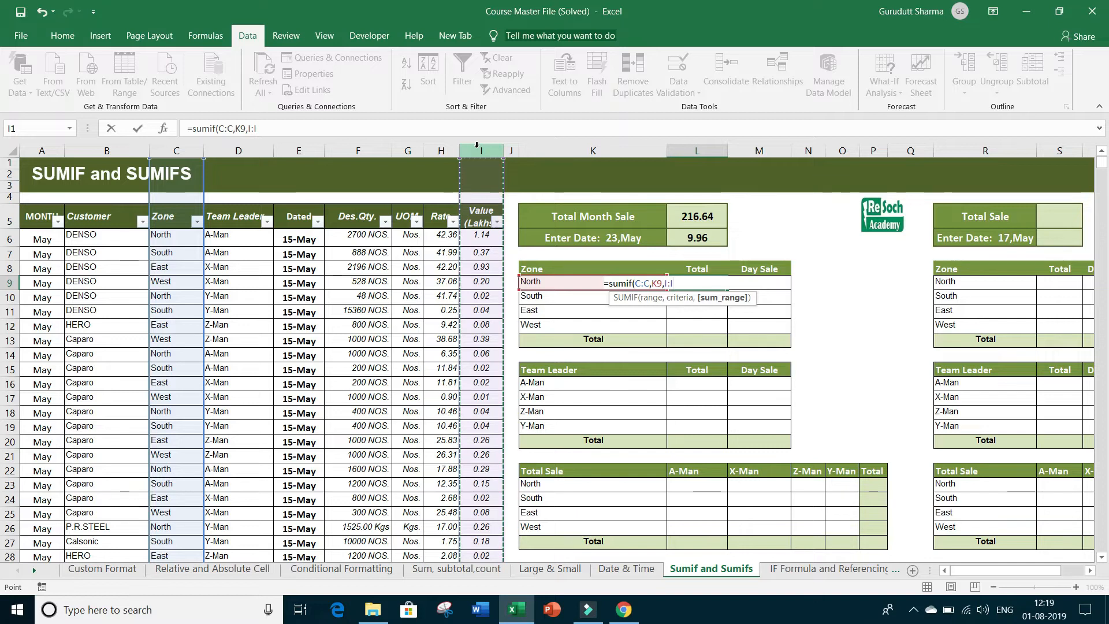
{"action": "type", "text": ")"}
{"action": "key", "text": "Return"}
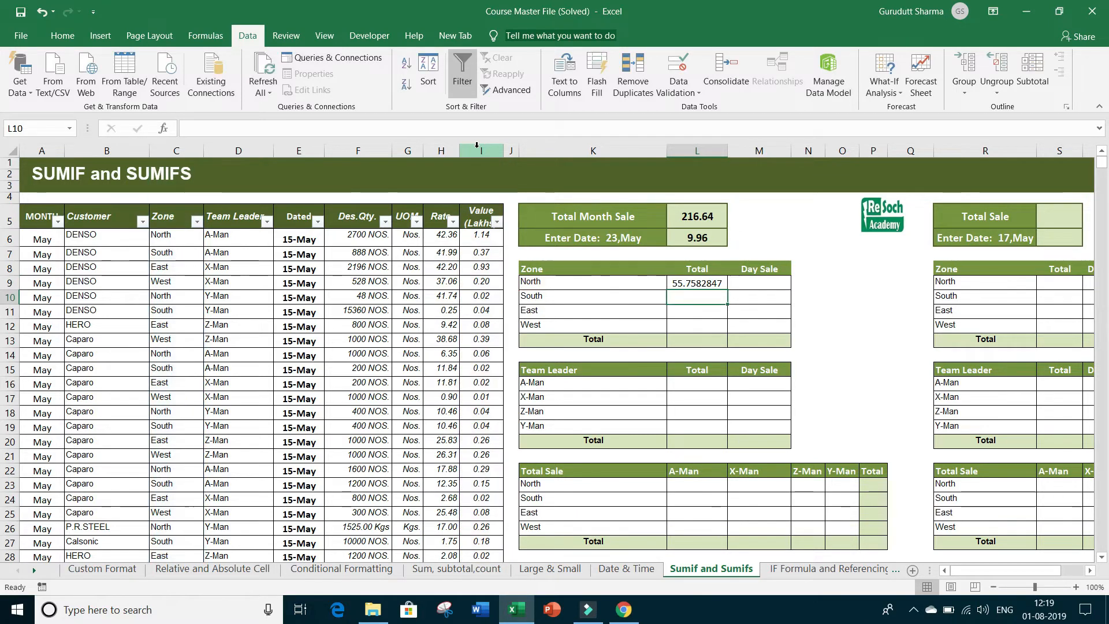
Copy the North total formula down to the West row in L12 and sum the four zone totals in L13
{"action": "left_click", "coordinate": [694, 280]}
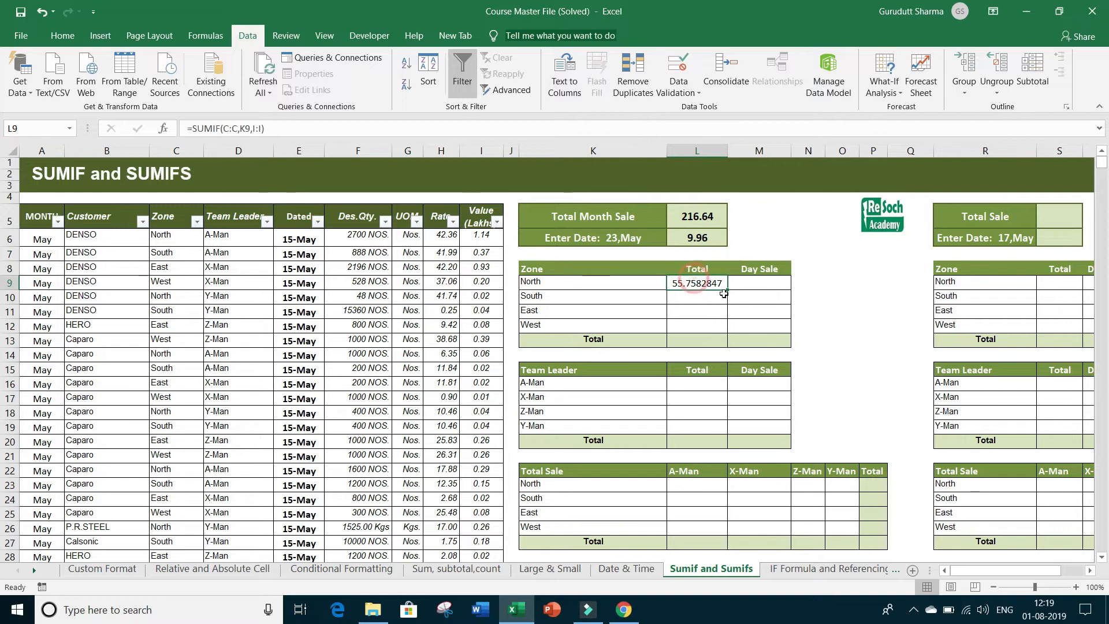
{"action": "left_click_drag", "start_coordinate": [729, 321], "coordinate": [729, 329]}
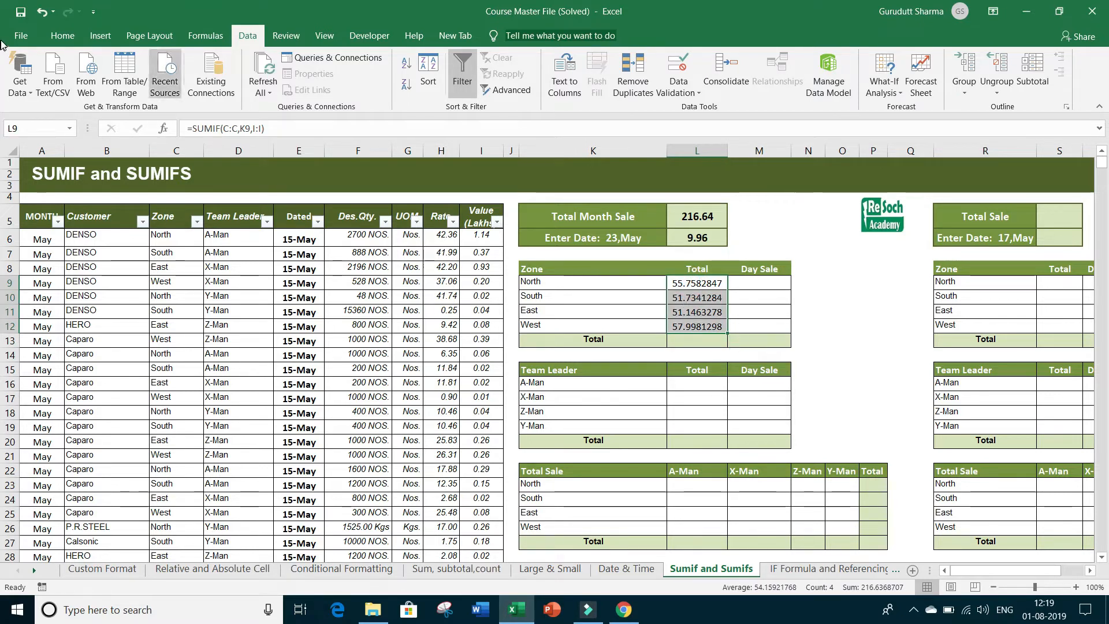
{"action": "left_click", "coordinate": [62, 36]}
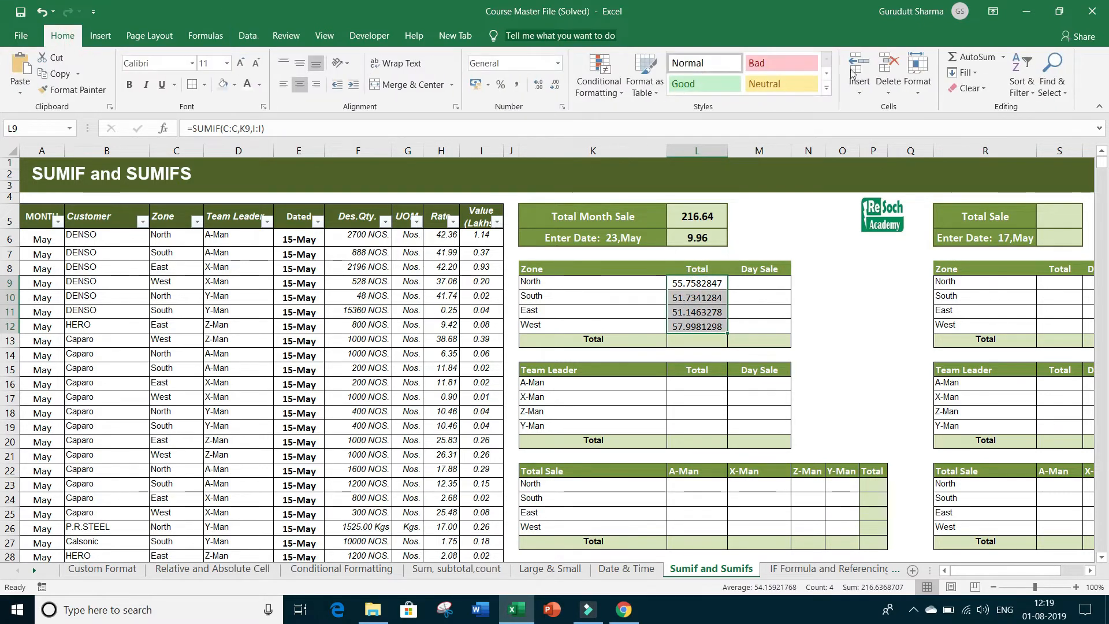
{"action": "left_click", "coordinate": [976, 56]}
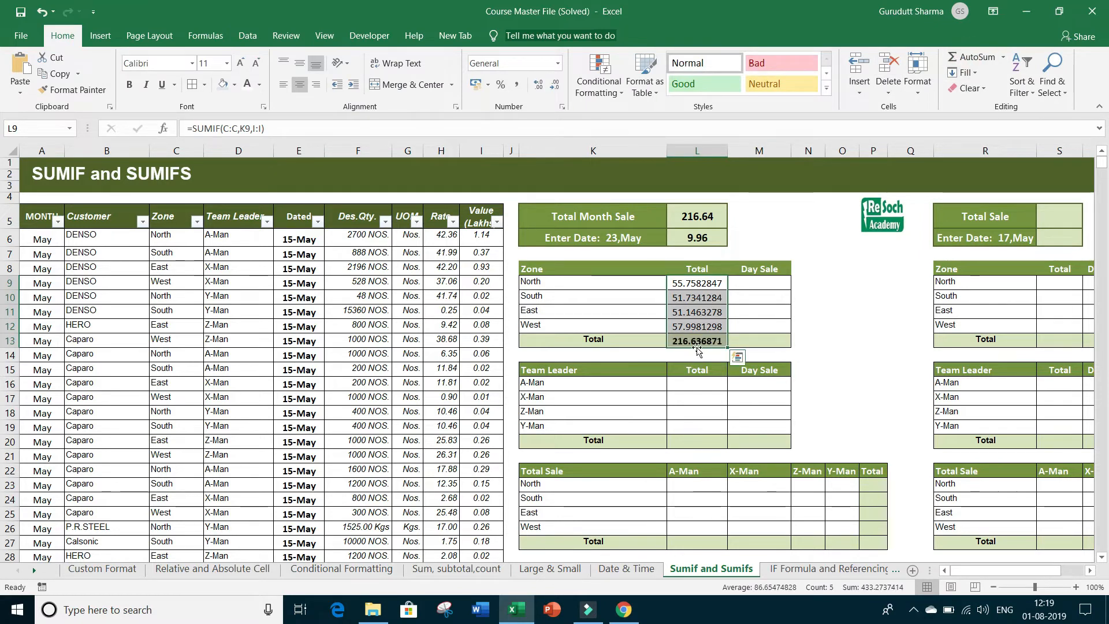
Format the zone totals in L9:L13 as Number with 2 decimal places
{"action": "left_click_drag", "start_coordinate": [696, 281], "coordinate": [695, 335]}
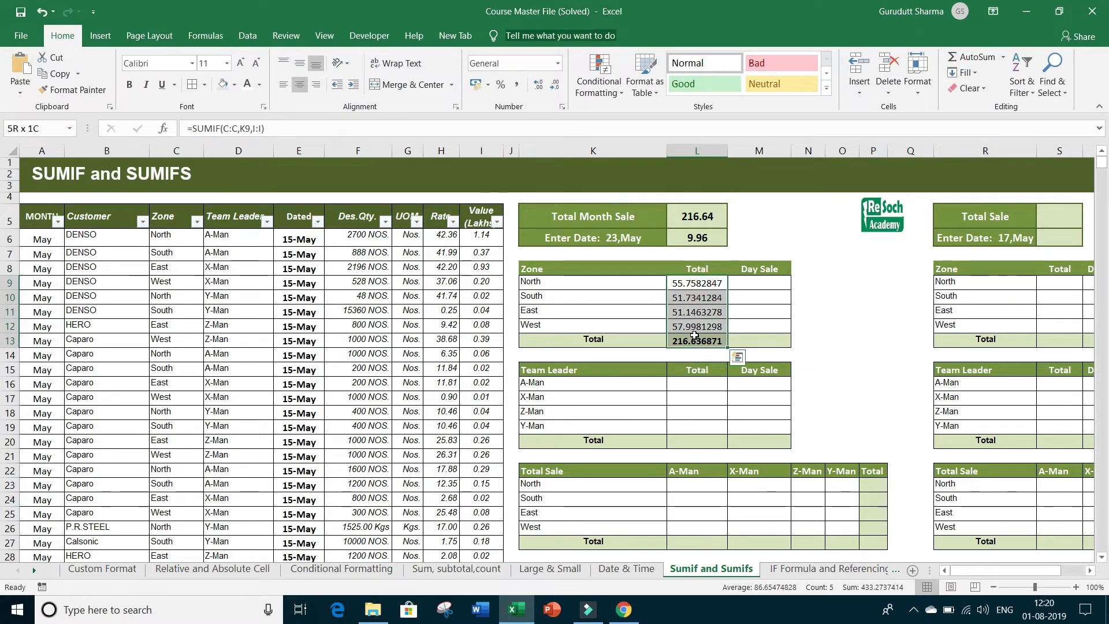
{"action": "right_click", "coordinate": [694, 318]}
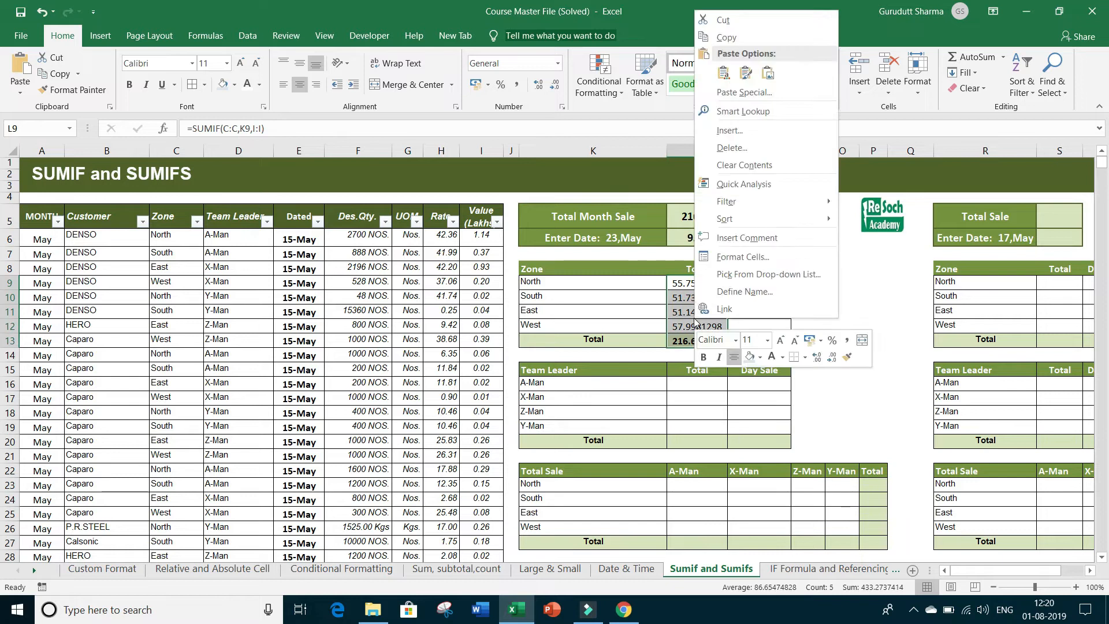
{"action": "left_click", "coordinate": [711, 258]}
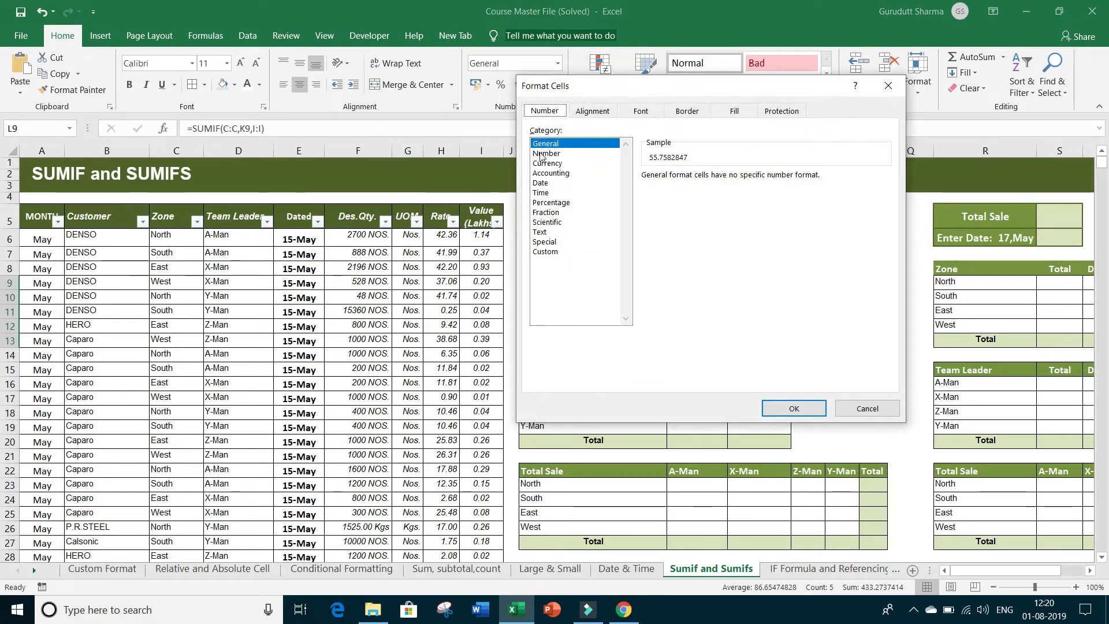
{"action": "left_click", "coordinate": [546, 153]}
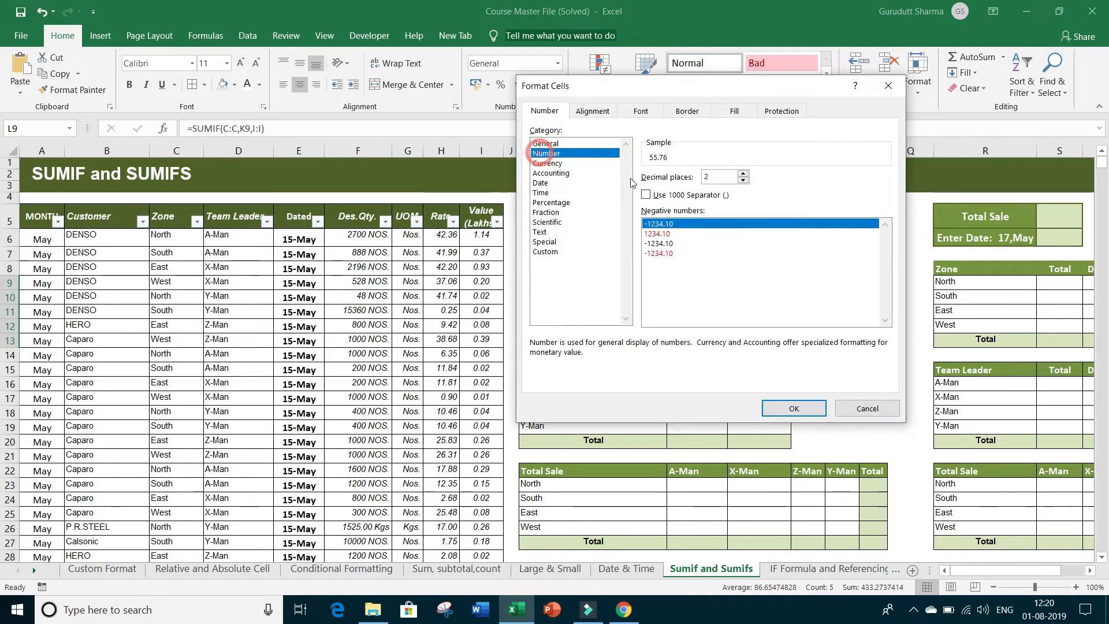
{"action": "left_click", "coordinate": [792, 409]}
{"action": "left_click", "coordinate": [774, 301]}
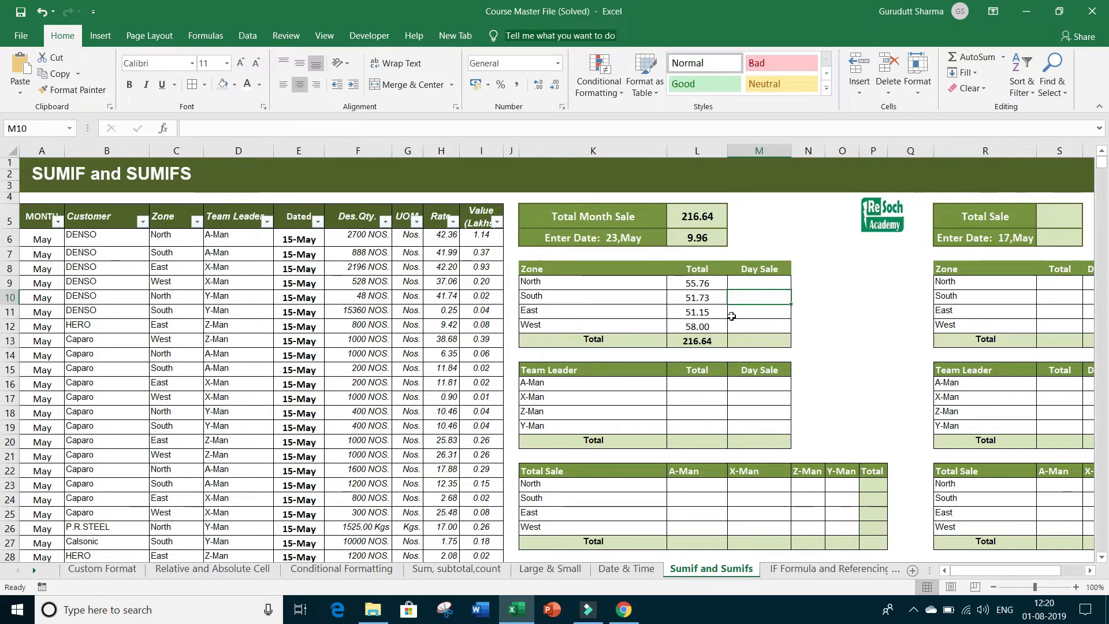
Review the zone SUMIF results and compare the zone total in L13 with the Total Month Sale in L5
{"action": "left_click", "coordinate": [696, 341]}
{"action": "left_click", "coordinate": [546, 282]}
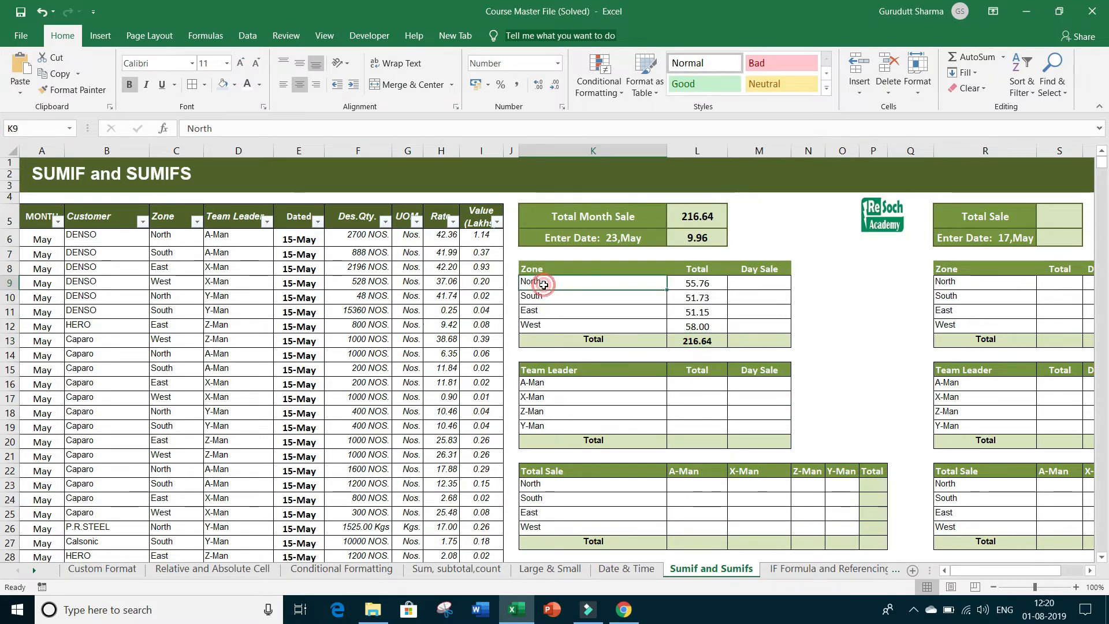
{"action": "left_click", "coordinate": [693, 286]}
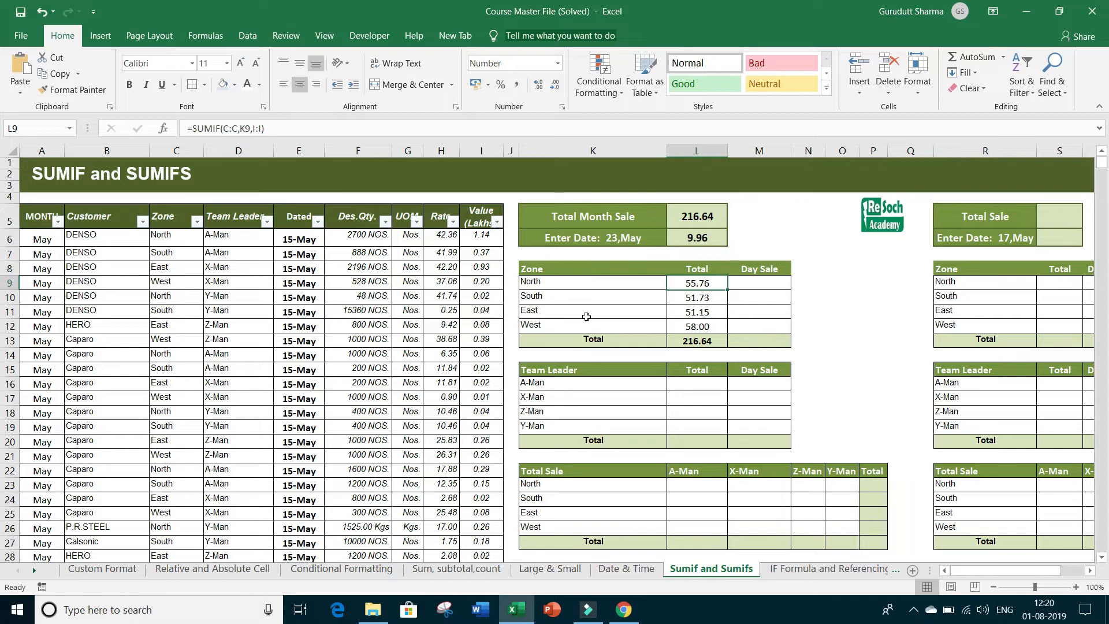
{"action": "left_click", "coordinate": [673, 344]}
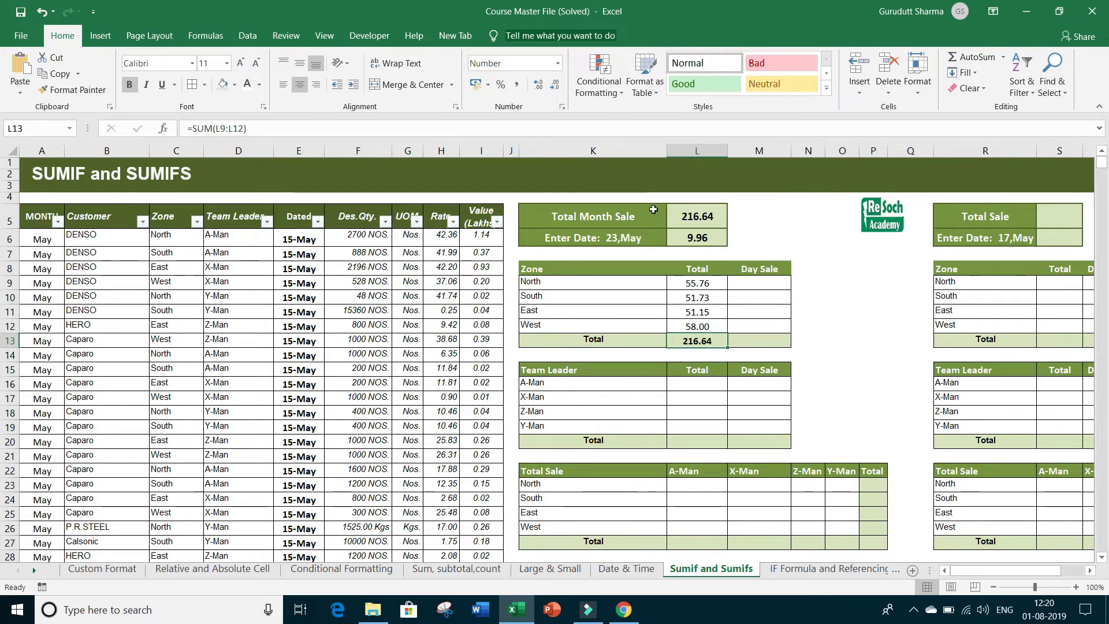
{"action": "left_click", "coordinate": [680, 216]}
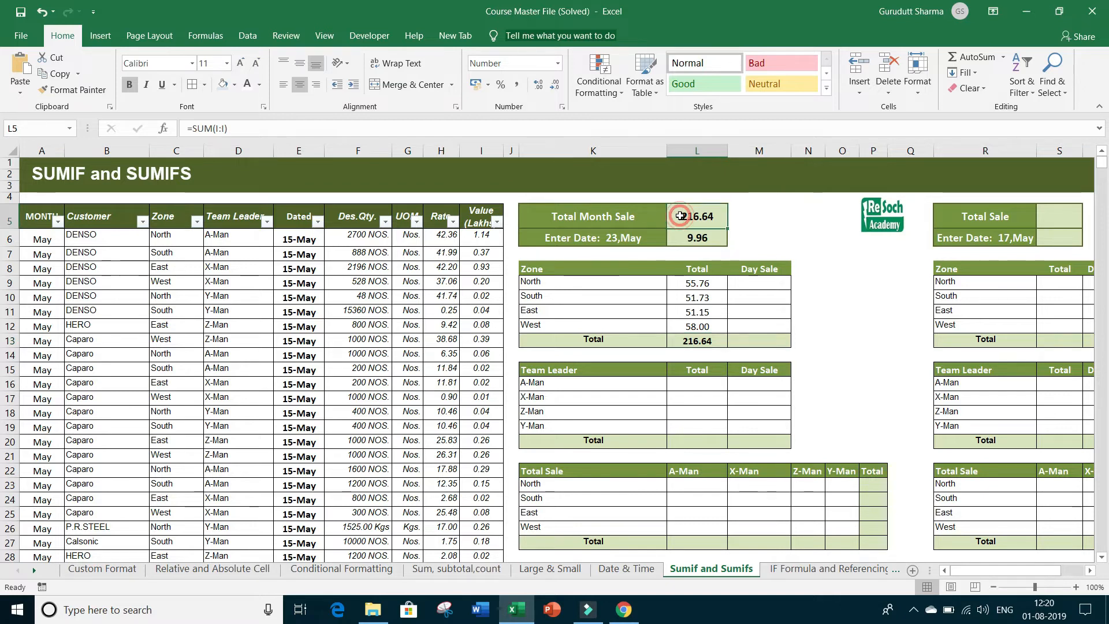
{"action": "left_click_drag", "start_coordinate": [564, 281], "coordinate": [681, 331]}
Start a SUMIFS formula in M9 for the North zone's Day Sale and open its function arguments
{"action": "left_click", "coordinate": [778, 282]}
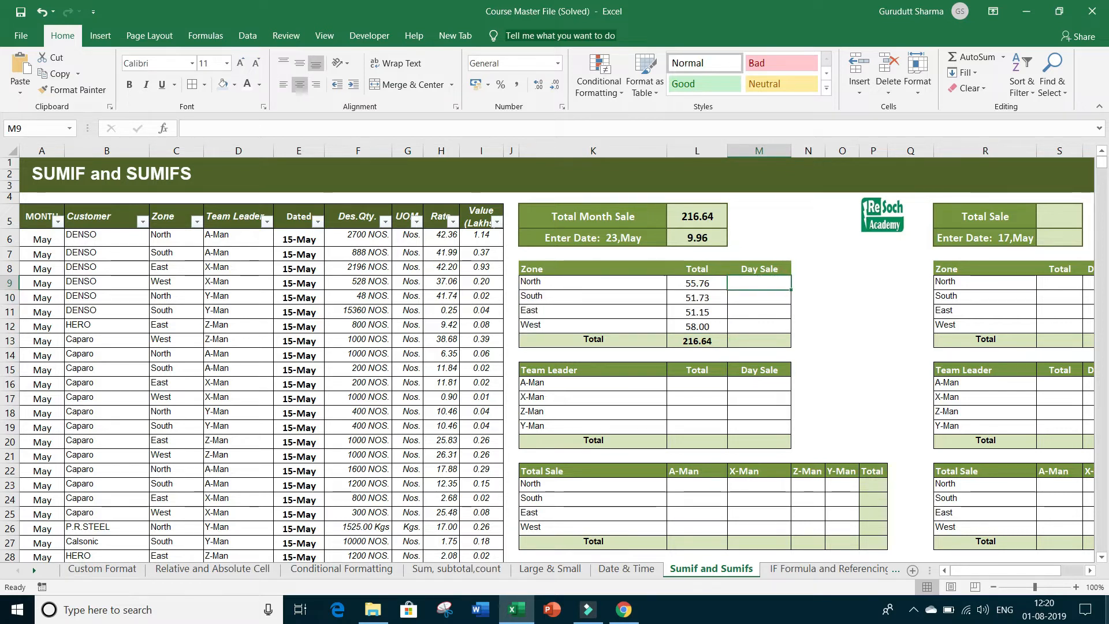
{"action": "left_click", "coordinate": [612, 237]}
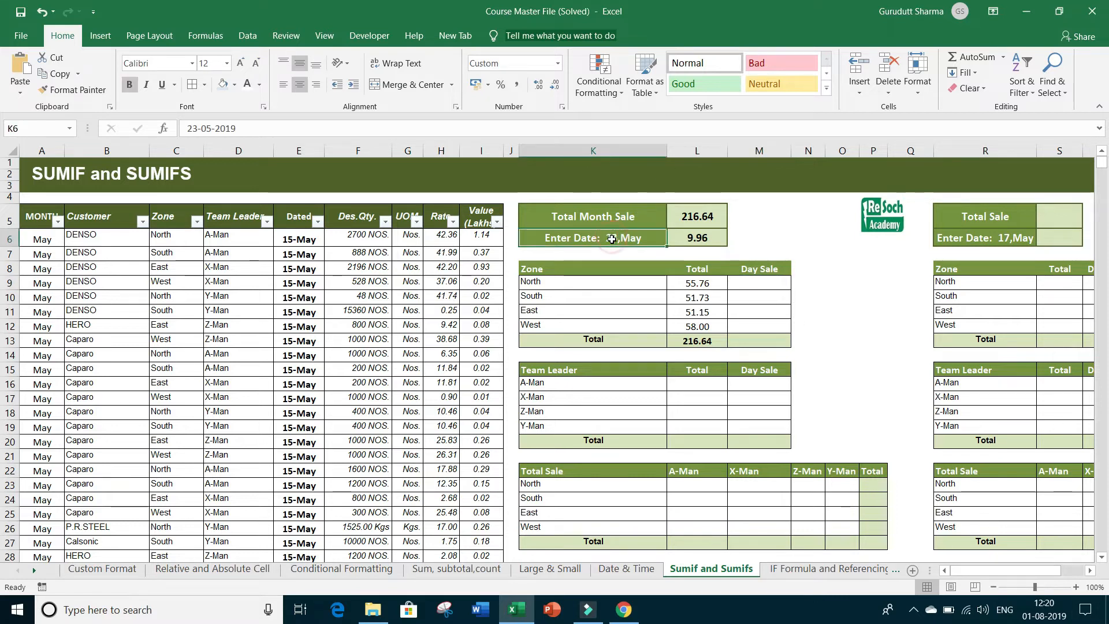
{"action": "left_click", "coordinate": [745, 279]}
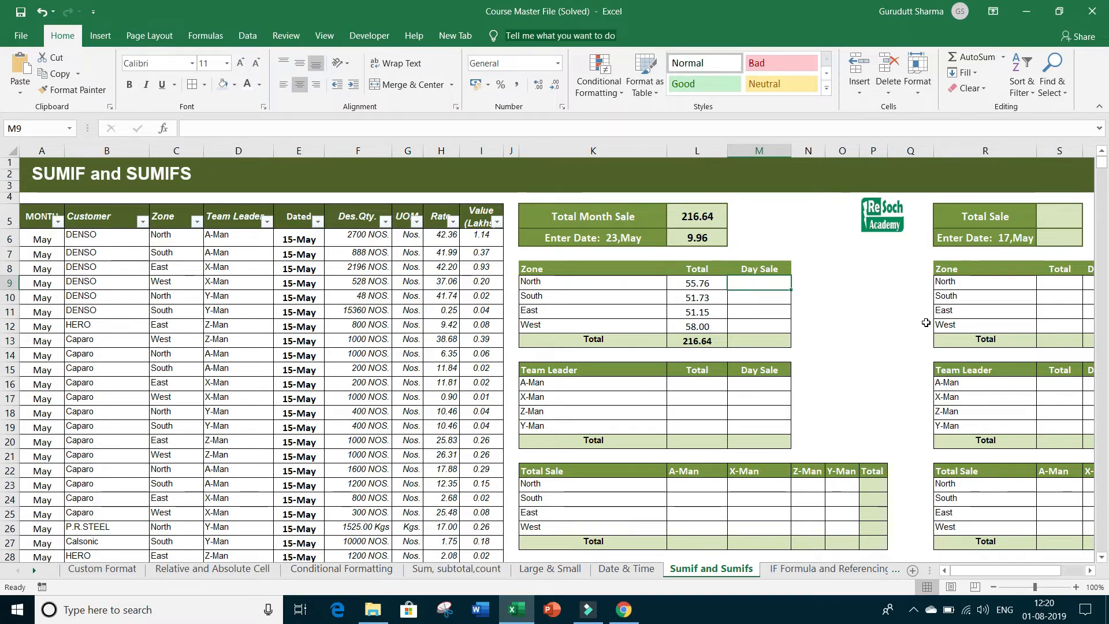
{"action": "type", "text": "=su"}
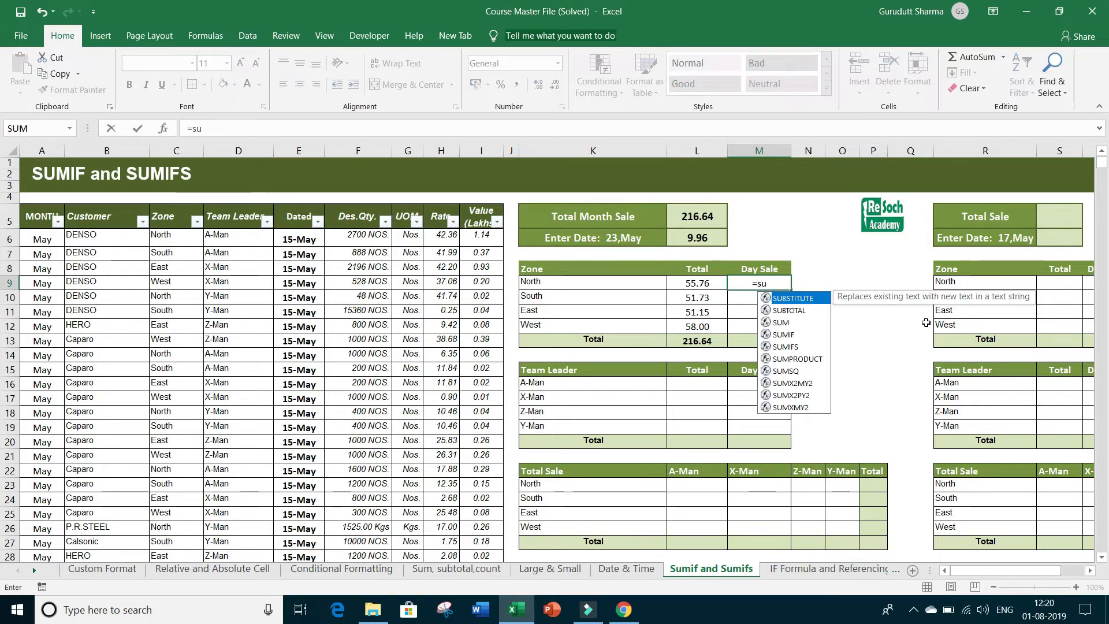
{"action": "type", "text": "mifs"}
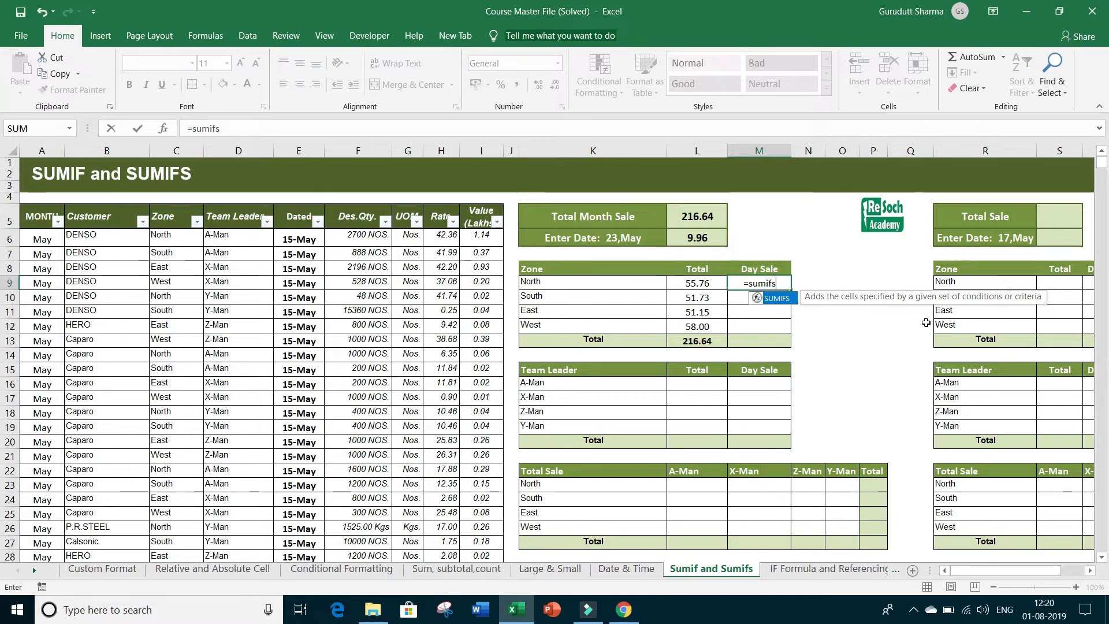
{"action": "type", "text": "("}
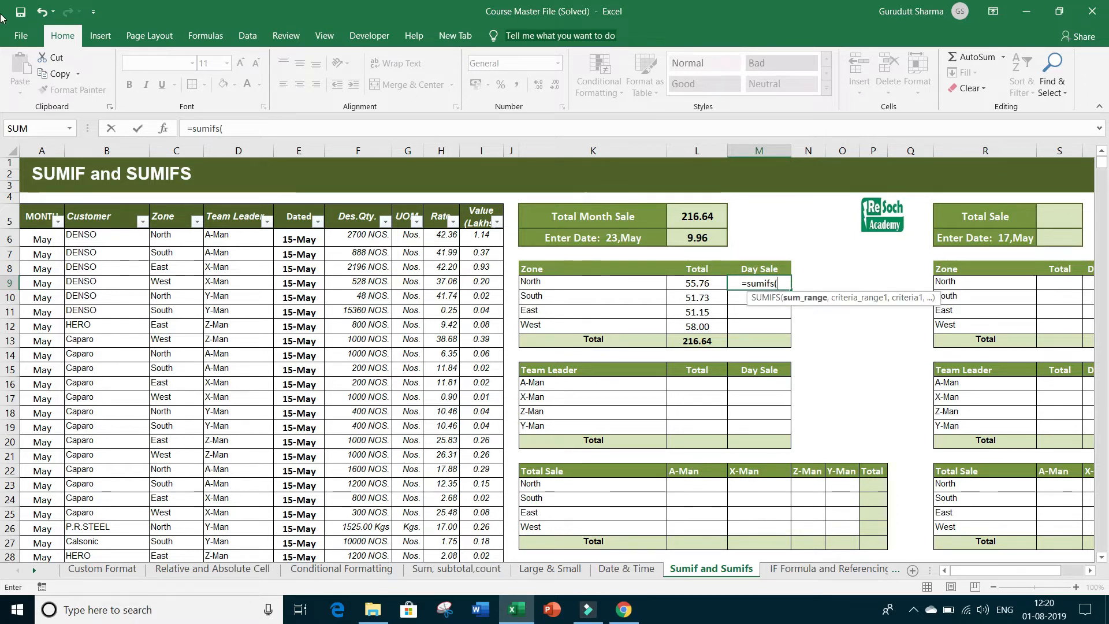
{"action": "left_click", "coordinate": [164, 128]}
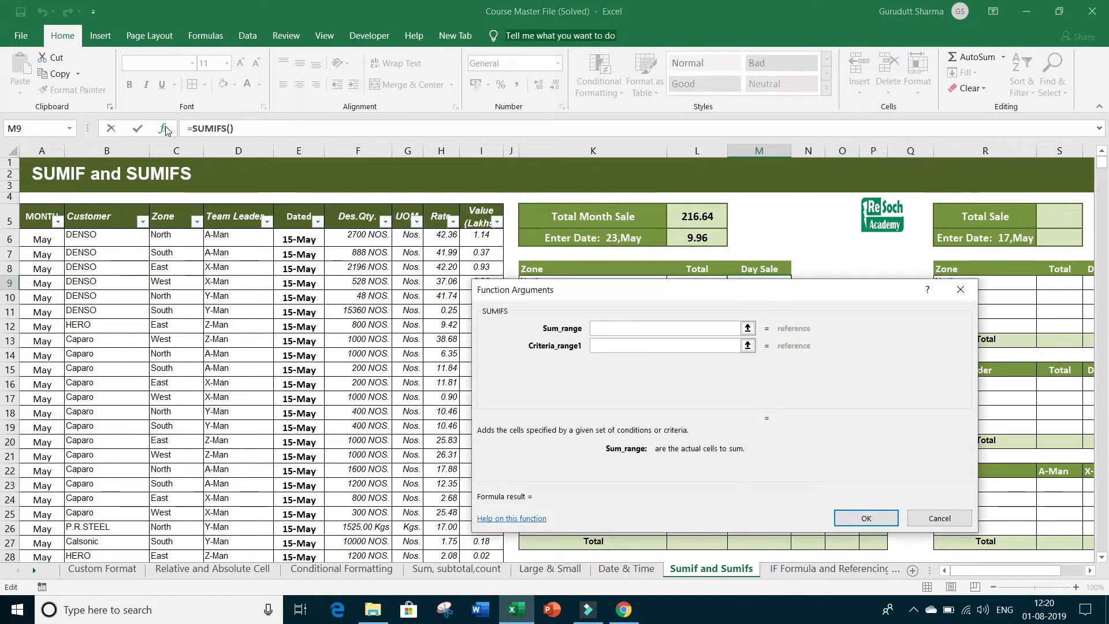
{"action": "left_click_drag", "start_coordinate": [767, 295], "coordinate": [868, 351]}
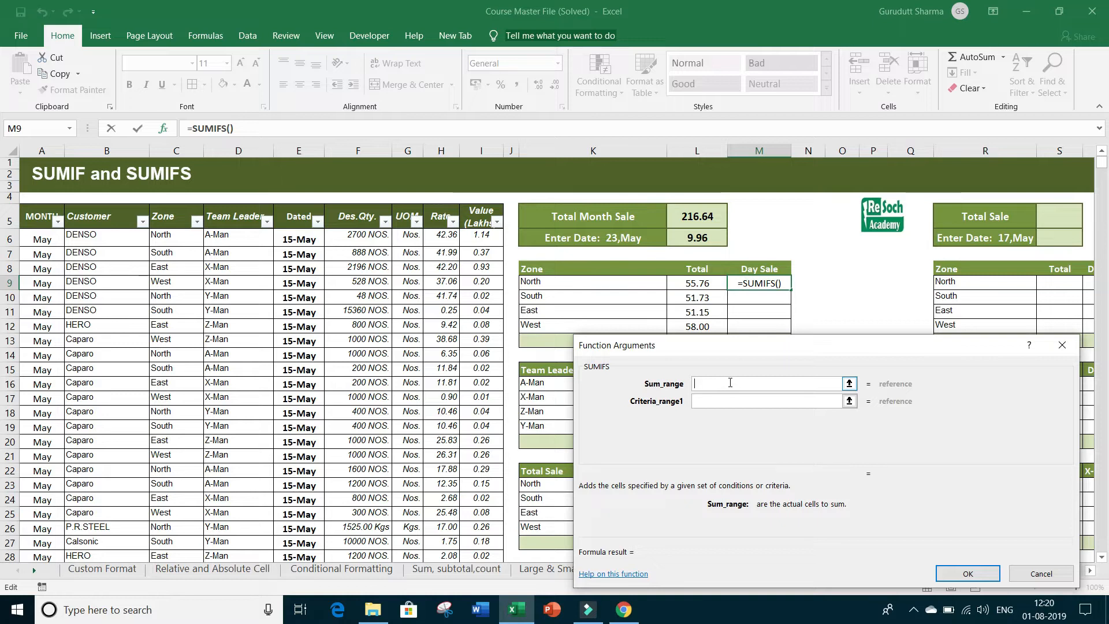
Set the SUMIFS sum range to I:I, the first criteria range to C:C and its criterion to K9
{"action": "left_click", "coordinate": [480, 150]}
{"action": "left_click", "coordinate": [720, 403]}
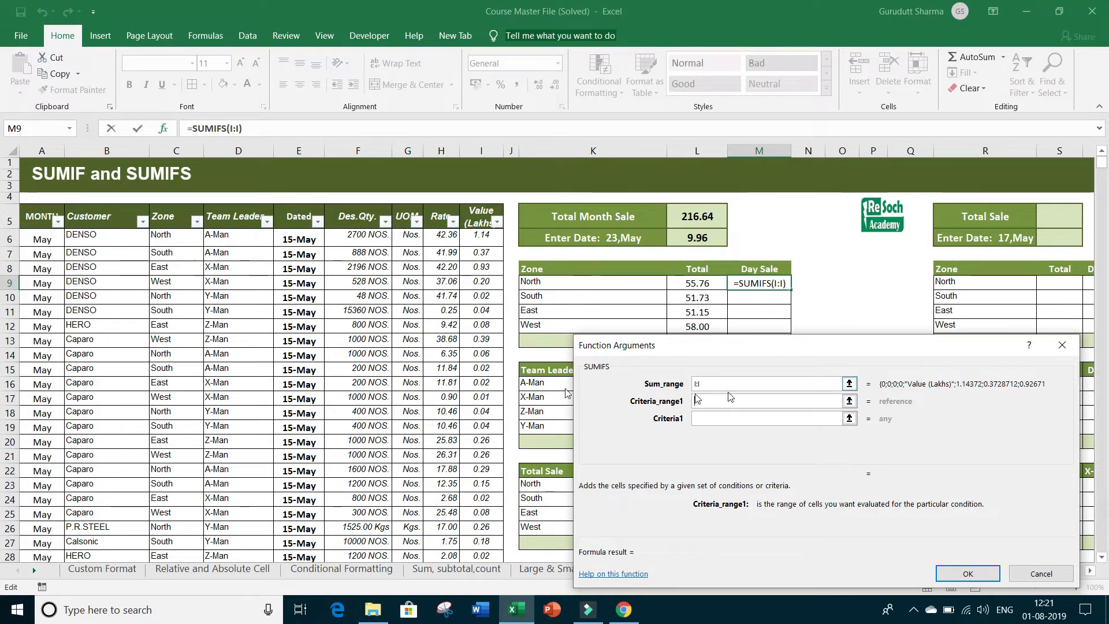
{"action": "left_click", "coordinate": [173, 149]}
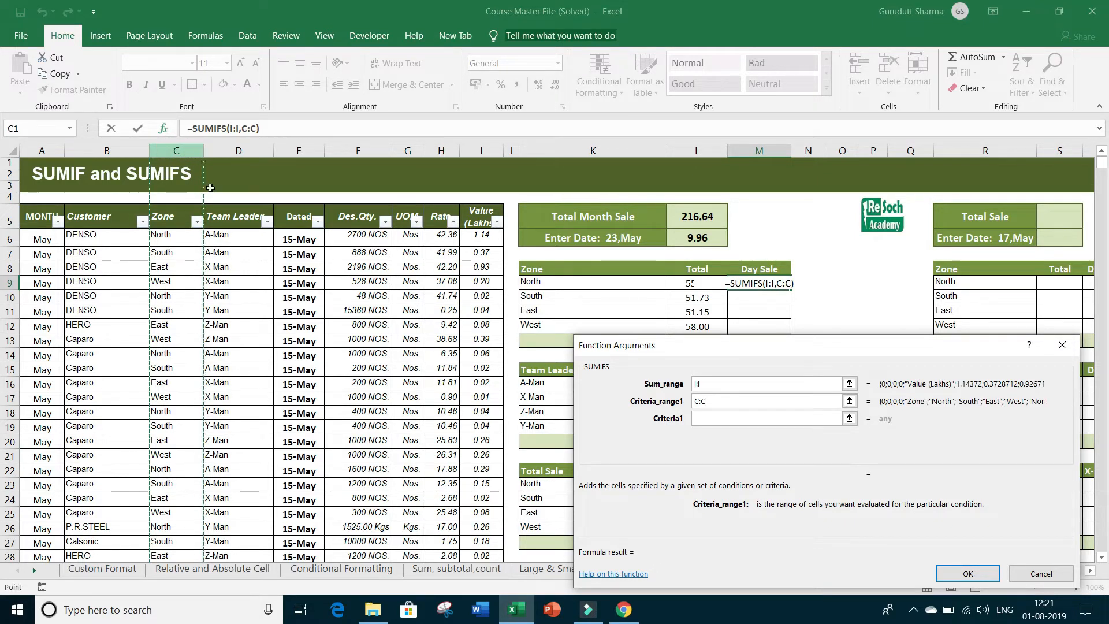
{"action": "left_click", "coordinate": [707, 417]}
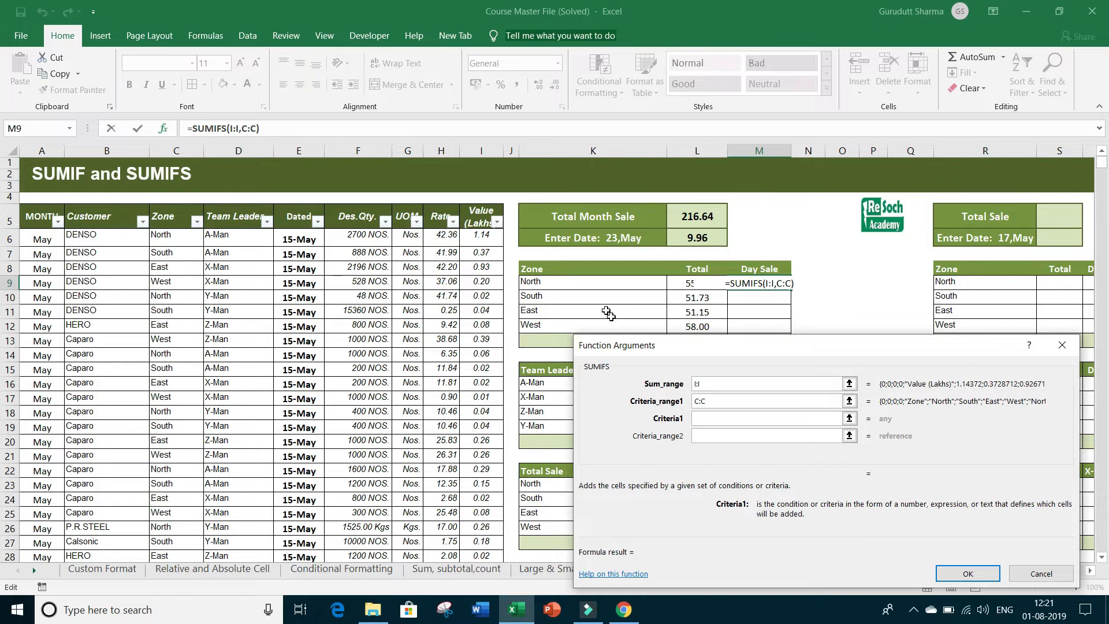
{"action": "left_click", "coordinate": [567, 282]}
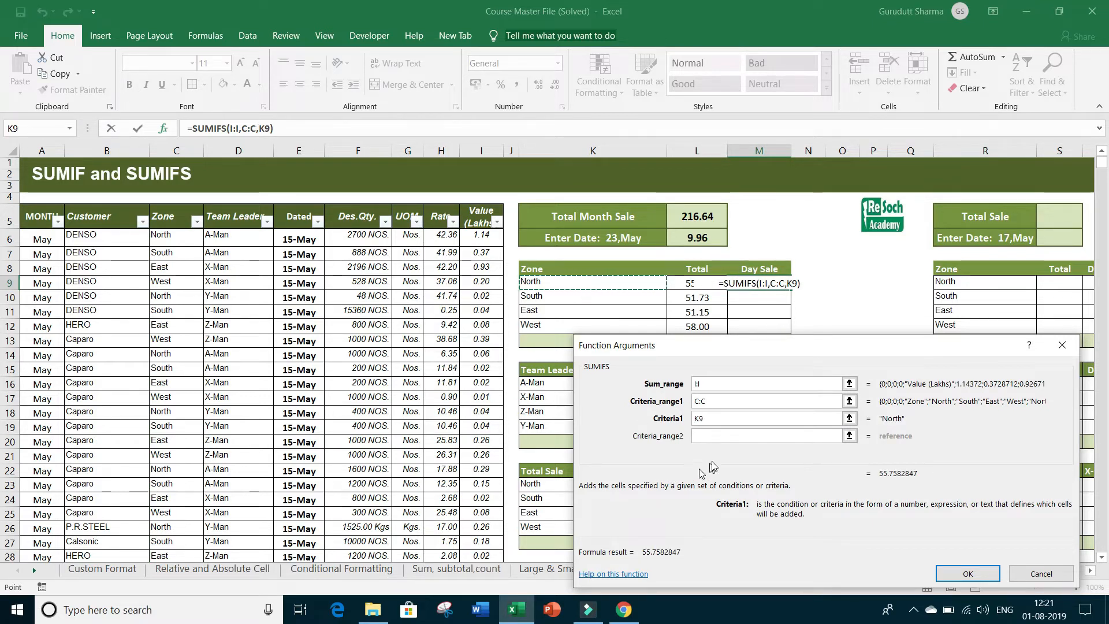
Add E:E as the second criteria range with the absolute date cell $K$6 as its criterion, and enter the formula
{"action": "left_click", "coordinate": [715, 436]}
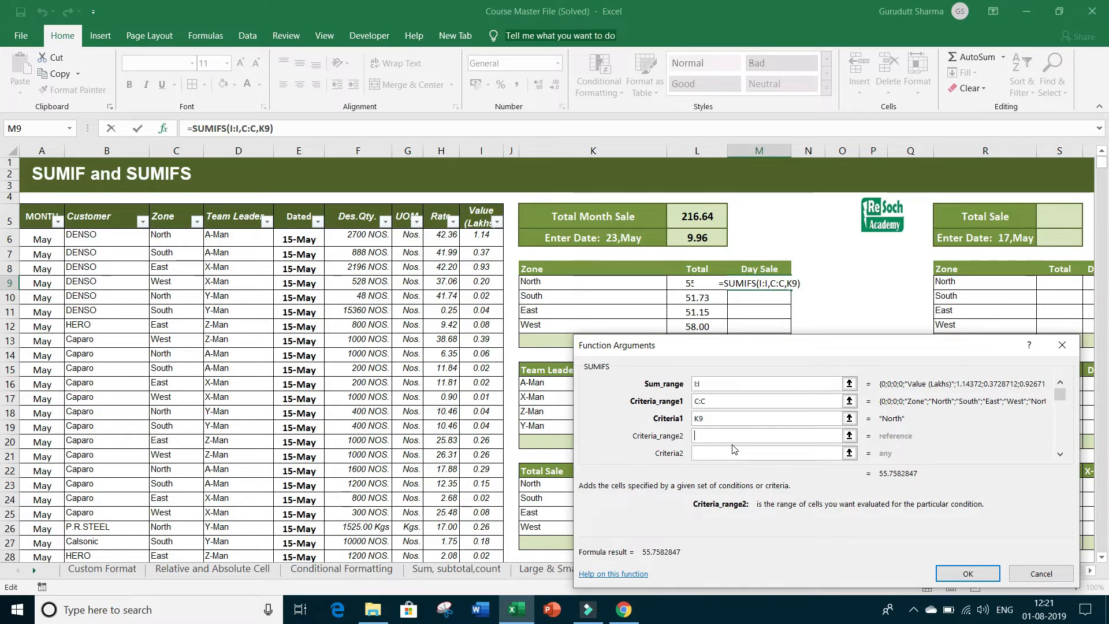
{"action": "left_click", "coordinate": [298, 149]}
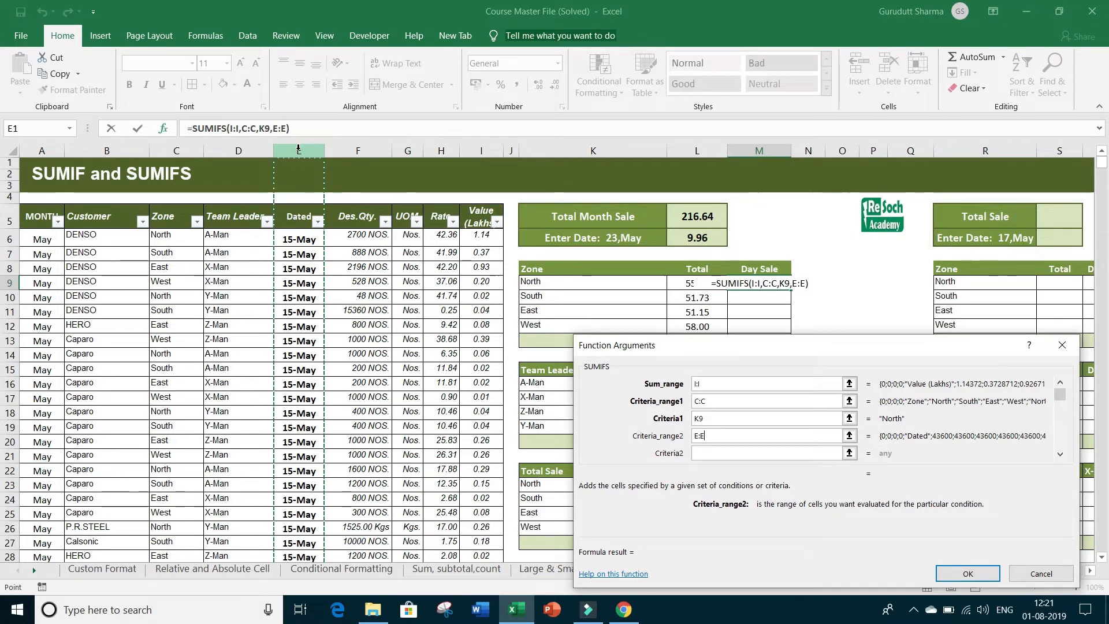
{"action": "left_click", "coordinate": [725, 455]}
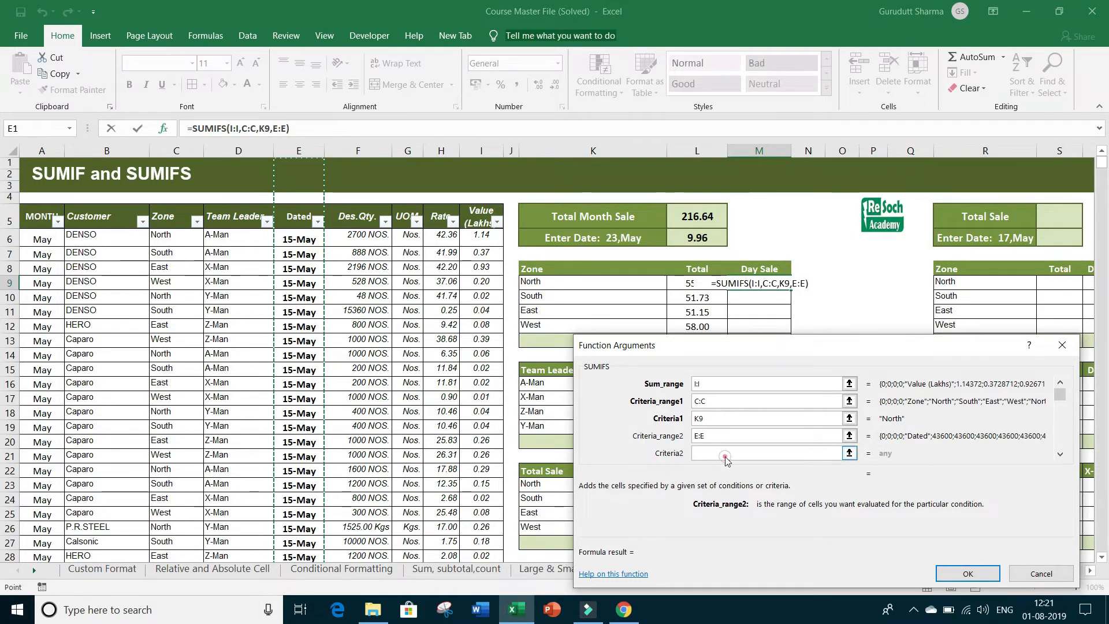
{"action": "left_click", "coordinate": [705, 236]}
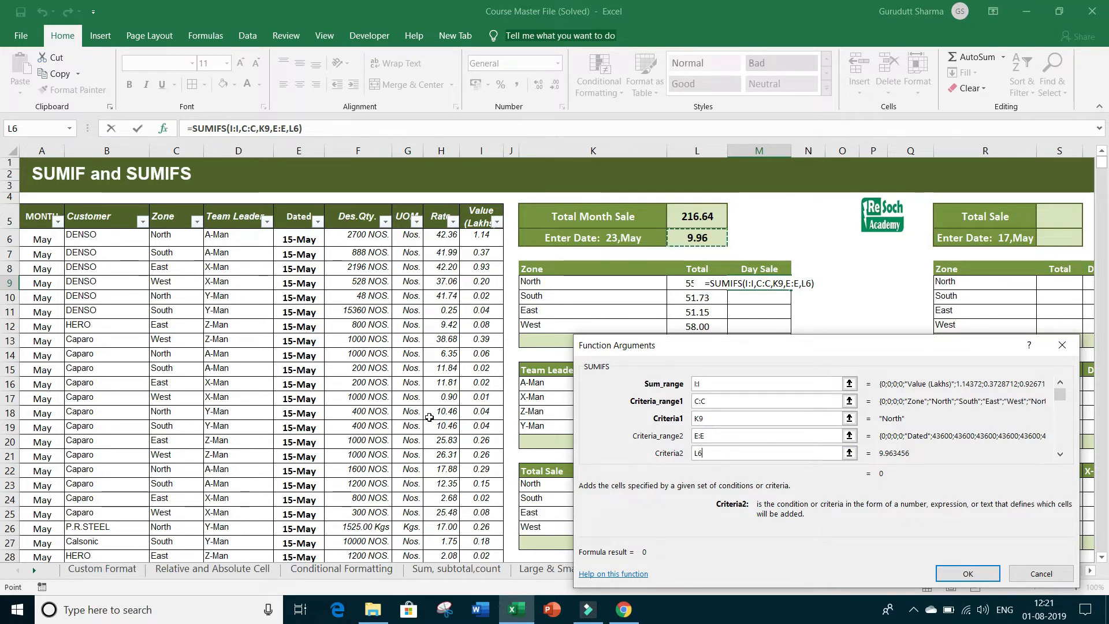
{"action": "left_click", "coordinate": [629, 238]}
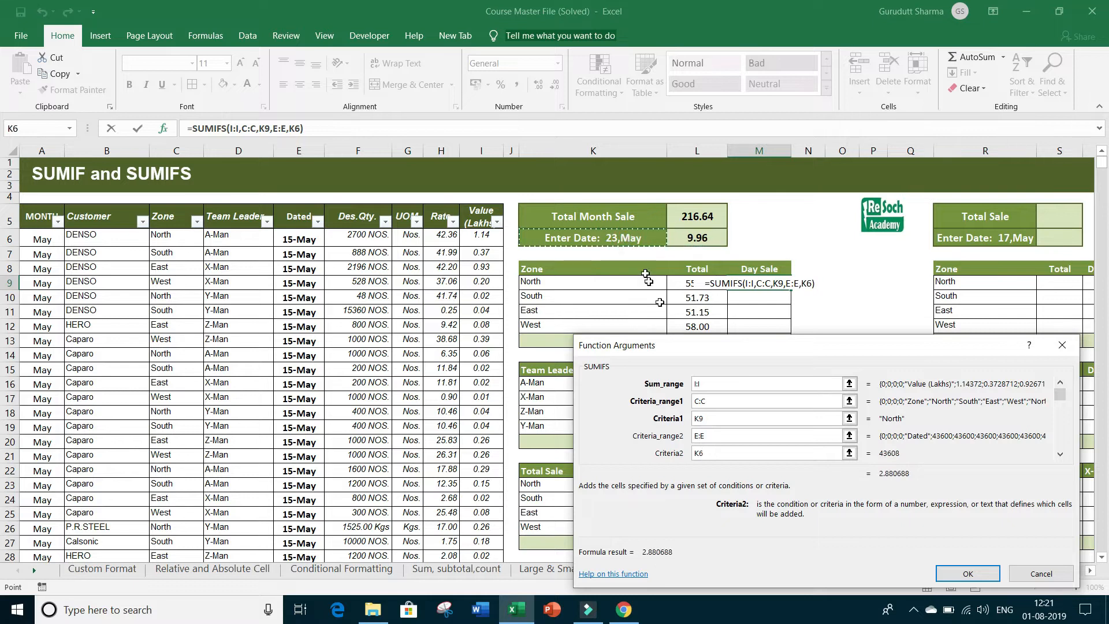
{"action": "left_click", "coordinate": [698, 454]}
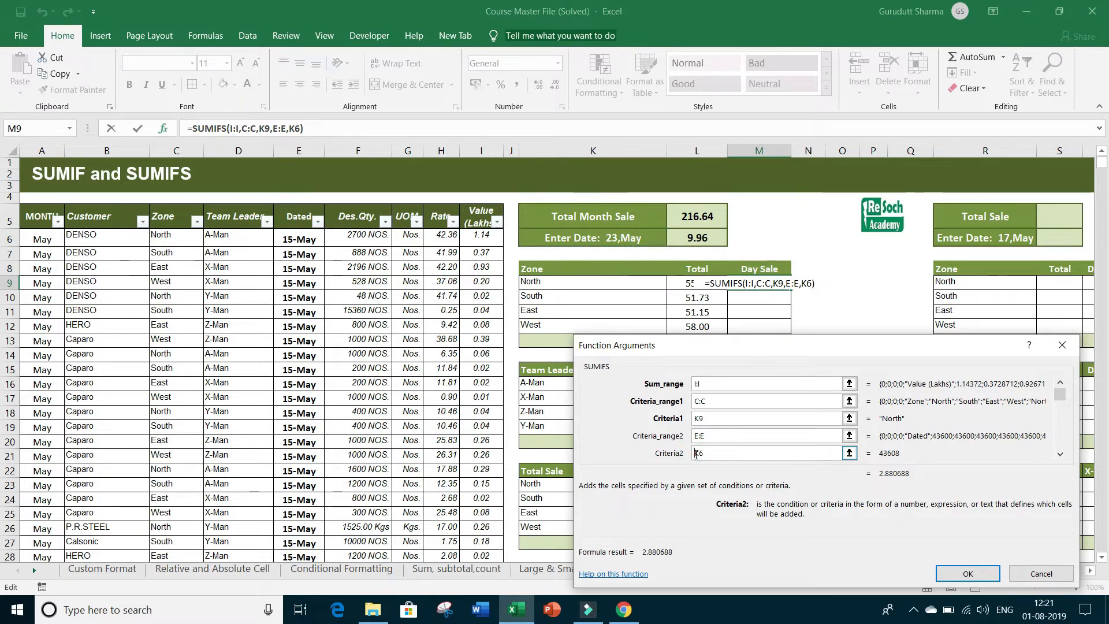
{"action": "left_click", "coordinate": [697, 454]}
{"action": "type", "text": "$"}
{"action": "left_click", "coordinate": [704, 454]}
{"action": "type", "text": "$"}
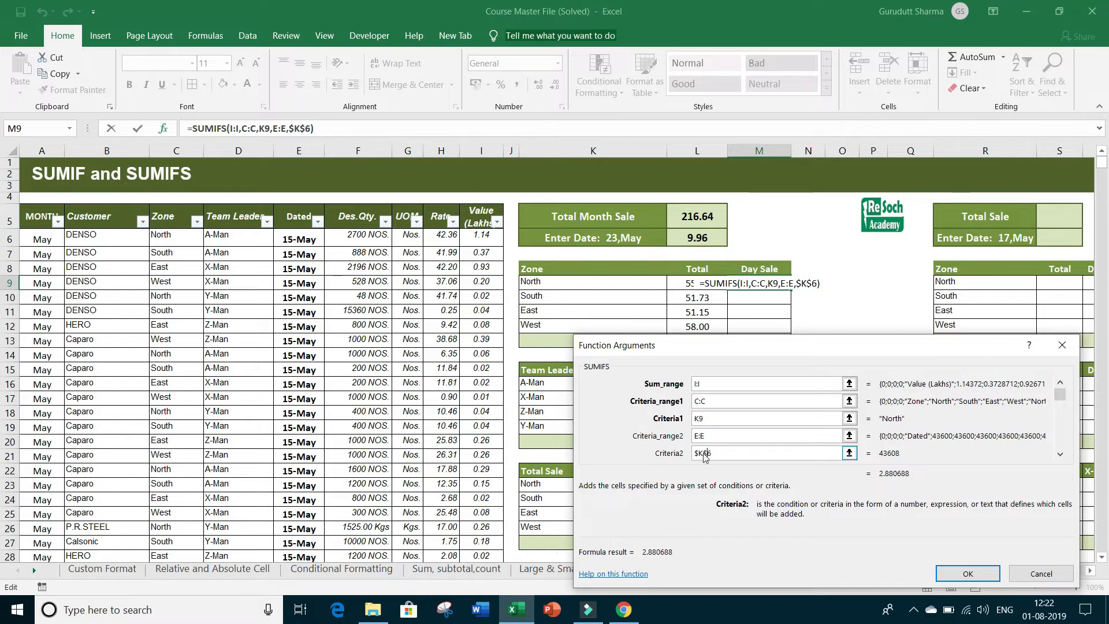
{"action": "key", "text": "Return"}
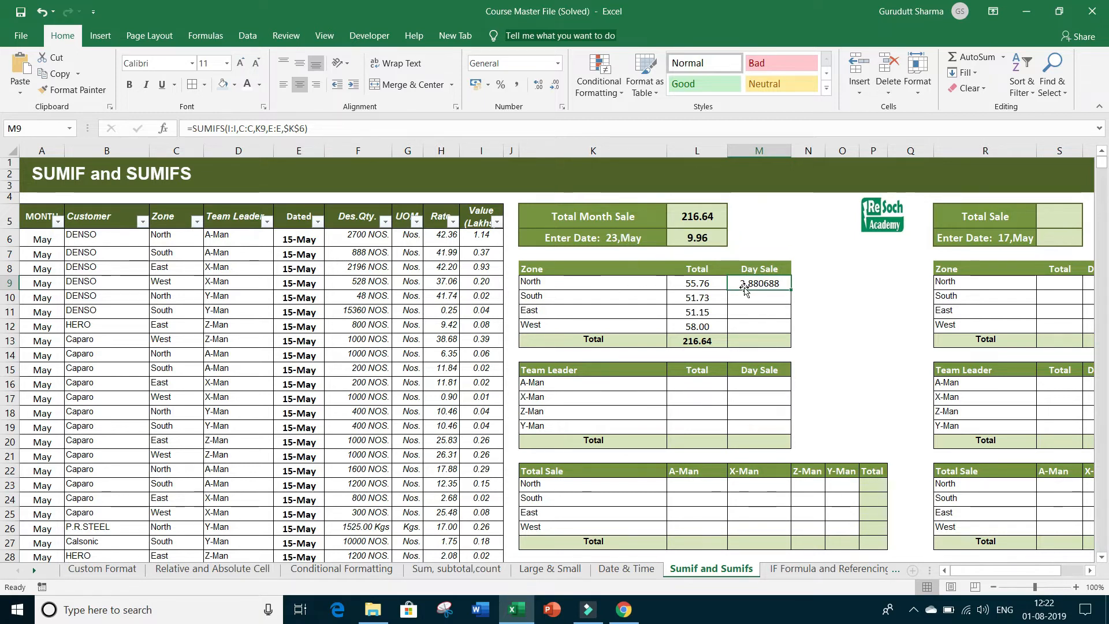
Format the North Day Sale cell M9 as Number with 2 decimal places
{"action": "right_click", "coordinate": [765, 282]}
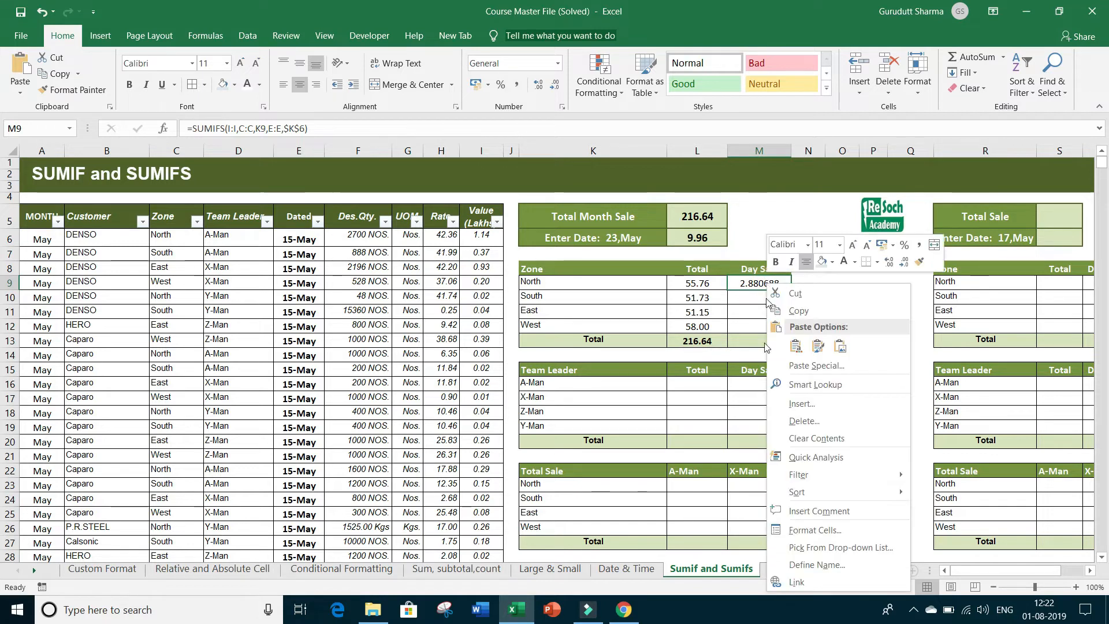
{"action": "left_click", "coordinate": [801, 534]}
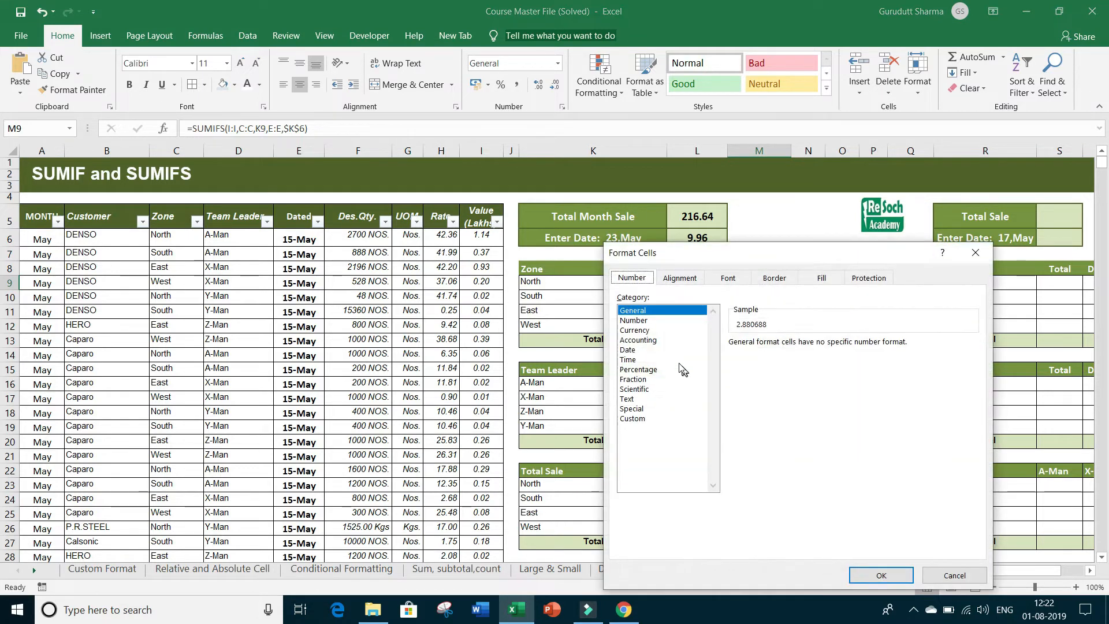
{"action": "left_click", "coordinate": [634, 320]}
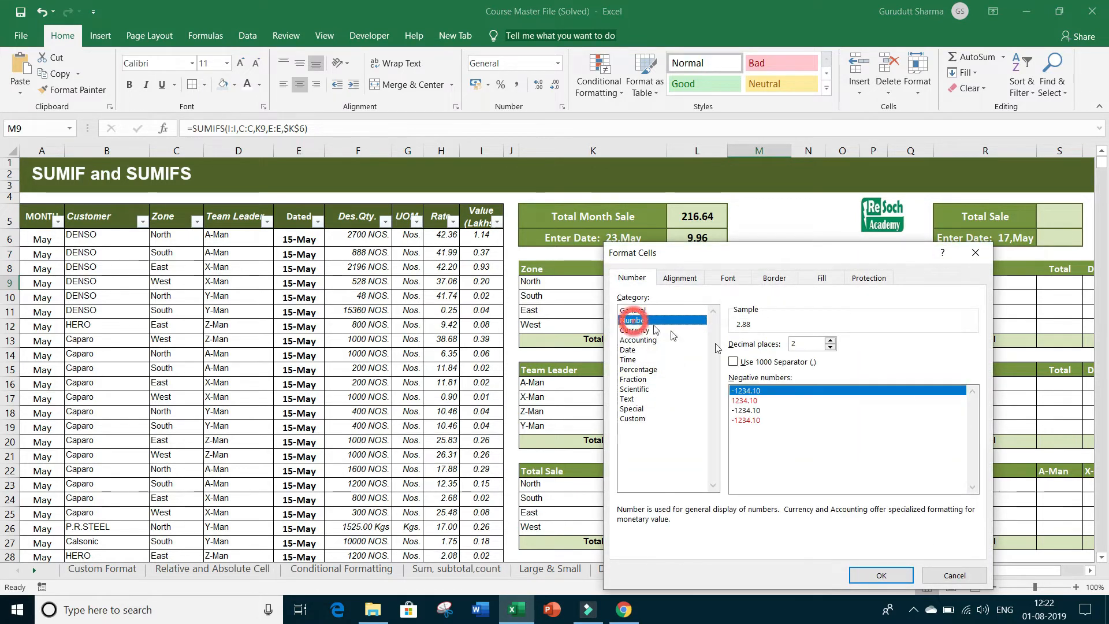
{"action": "left_click", "coordinate": [872, 576]}
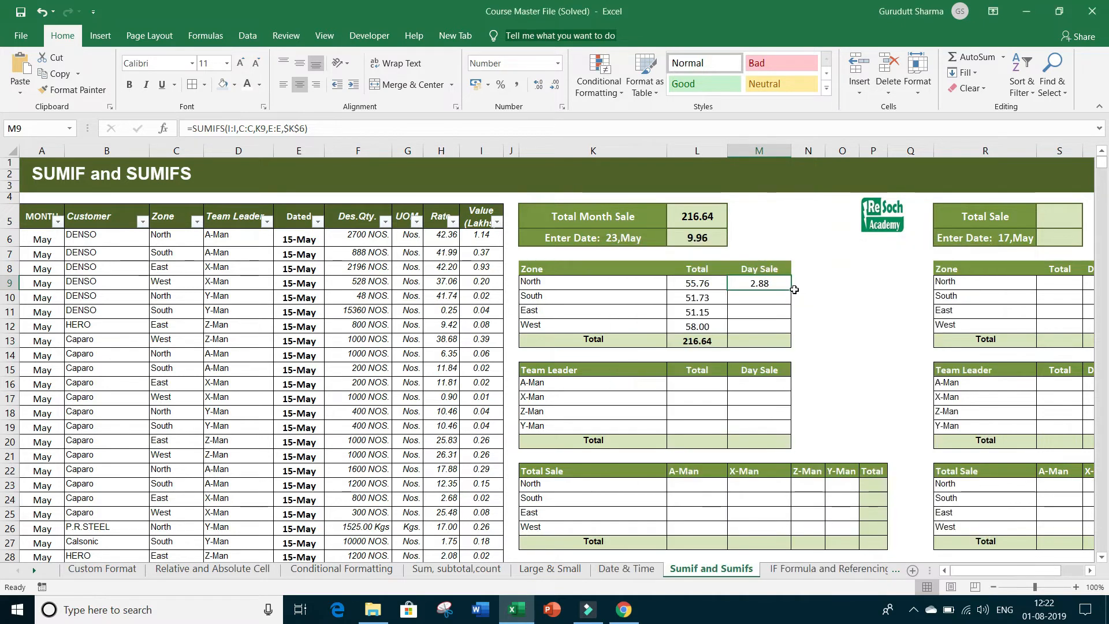
Copy the Day Sale formula from M9 down to the West row in M12 and extend the L13 total across to M13
{"action": "left_click_drag", "start_coordinate": [793, 290], "coordinate": [786, 335]}
{"action": "left_click", "coordinate": [828, 311]}
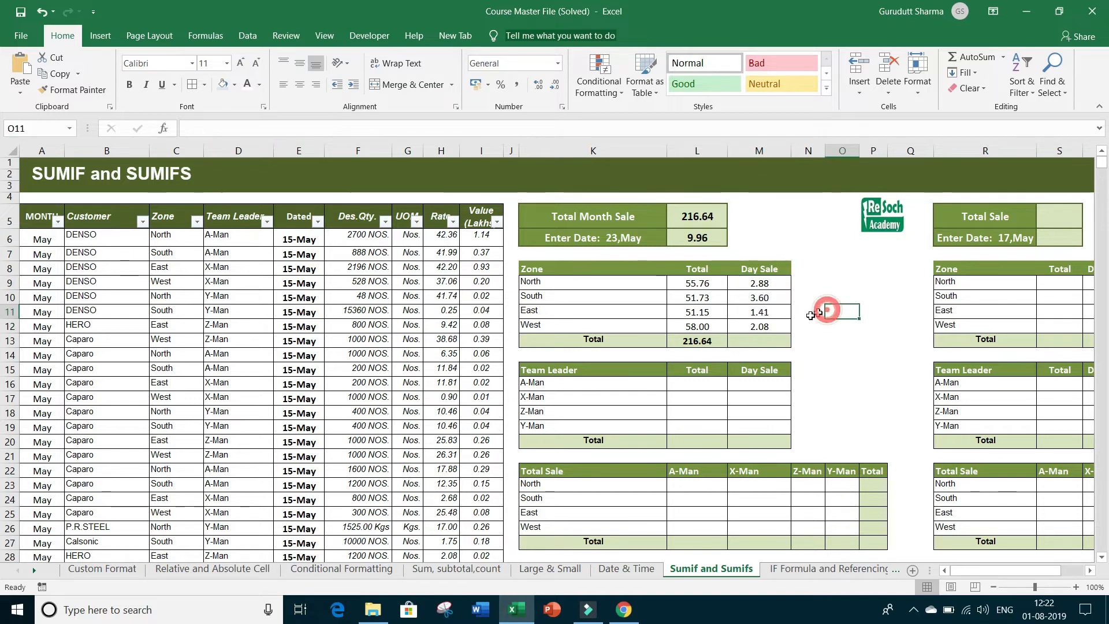
{"action": "left_click", "coordinate": [705, 341]}
{"action": "left_click_drag", "start_coordinate": [728, 350], "coordinate": [781, 350]}
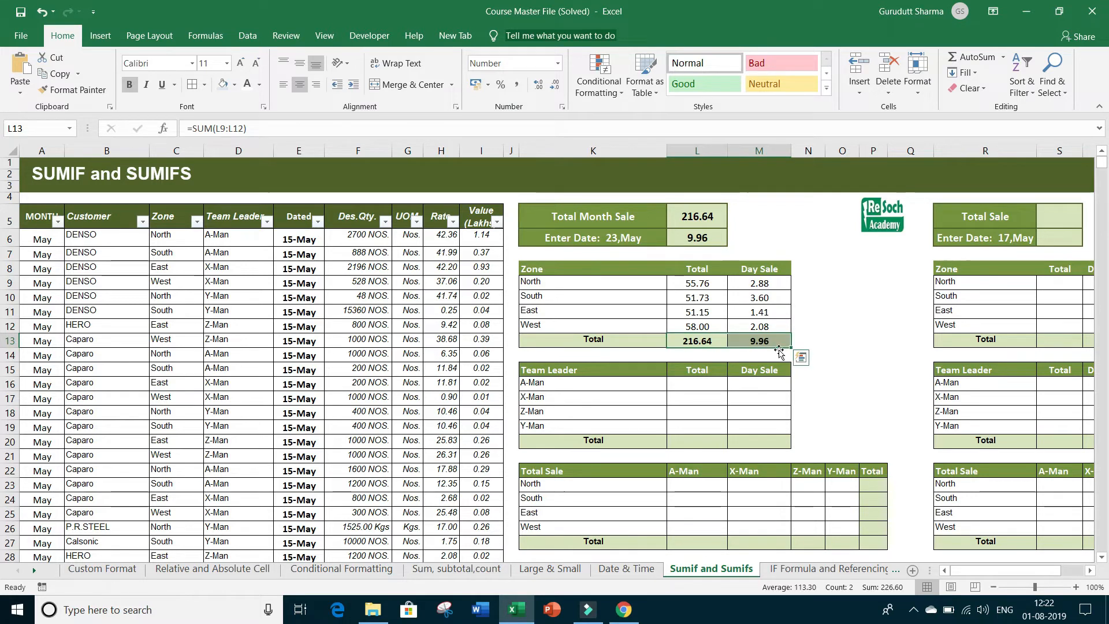
Compare the Day Sale total in M13 with the date total in L6 and review each zone's Day Sale formula
{"action": "left_click", "coordinate": [695, 238]}
{"action": "left_click", "coordinate": [762, 338]}
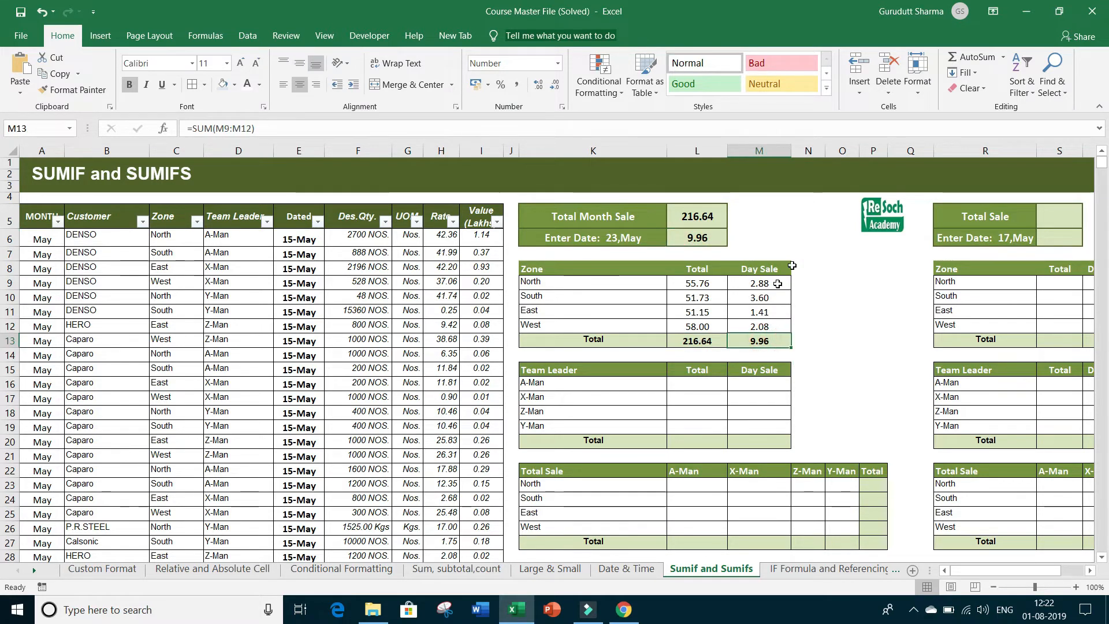
{"action": "left_click", "coordinate": [748, 231]}
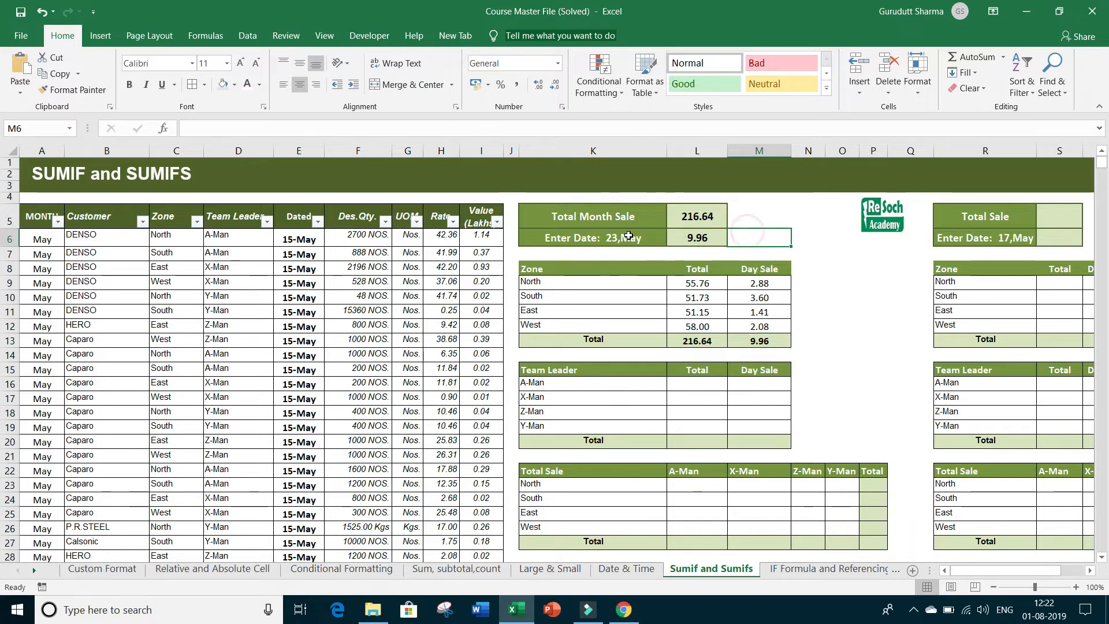
{"action": "left_click", "coordinate": [588, 280]}
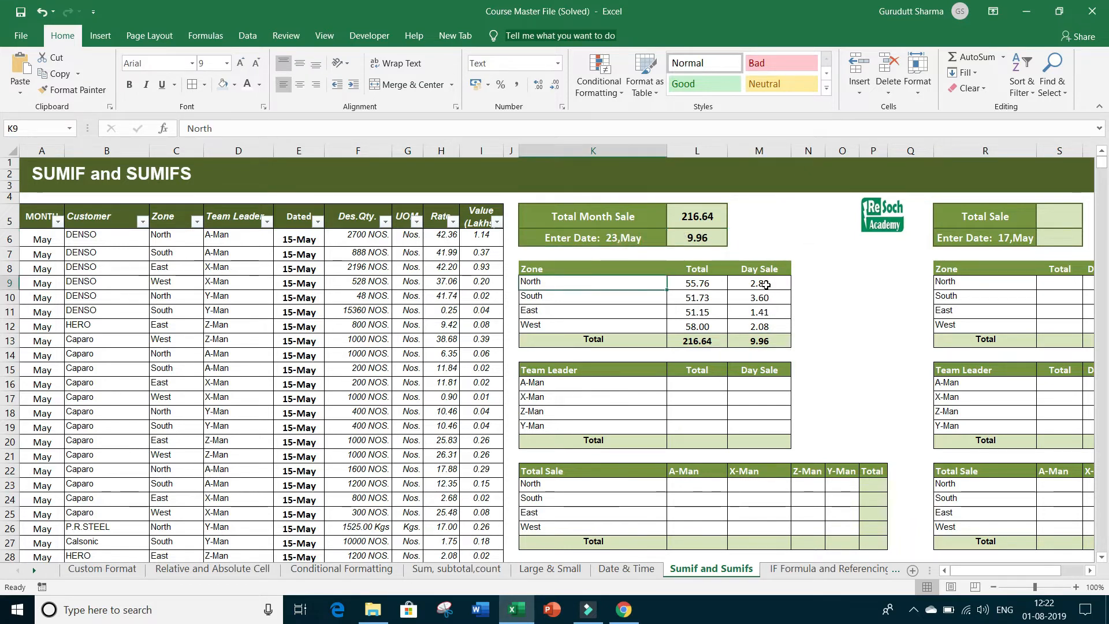
{"action": "left_click", "coordinate": [766, 285]}
{"action": "left_click", "coordinate": [625, 299]}
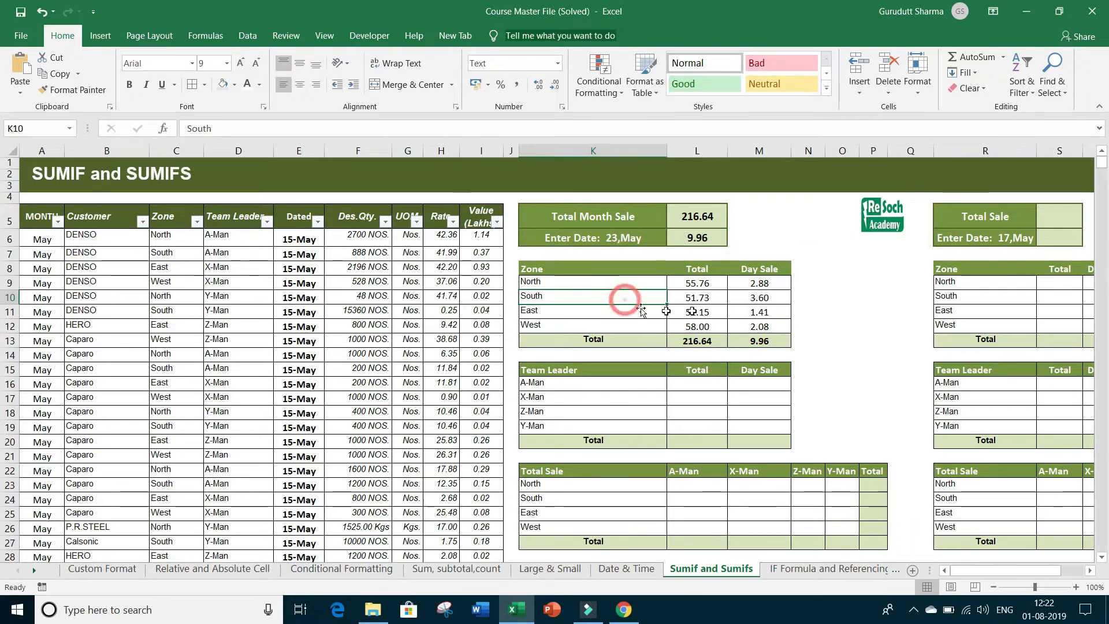
{"action": "left_click", "coordinate": [763, 300]}
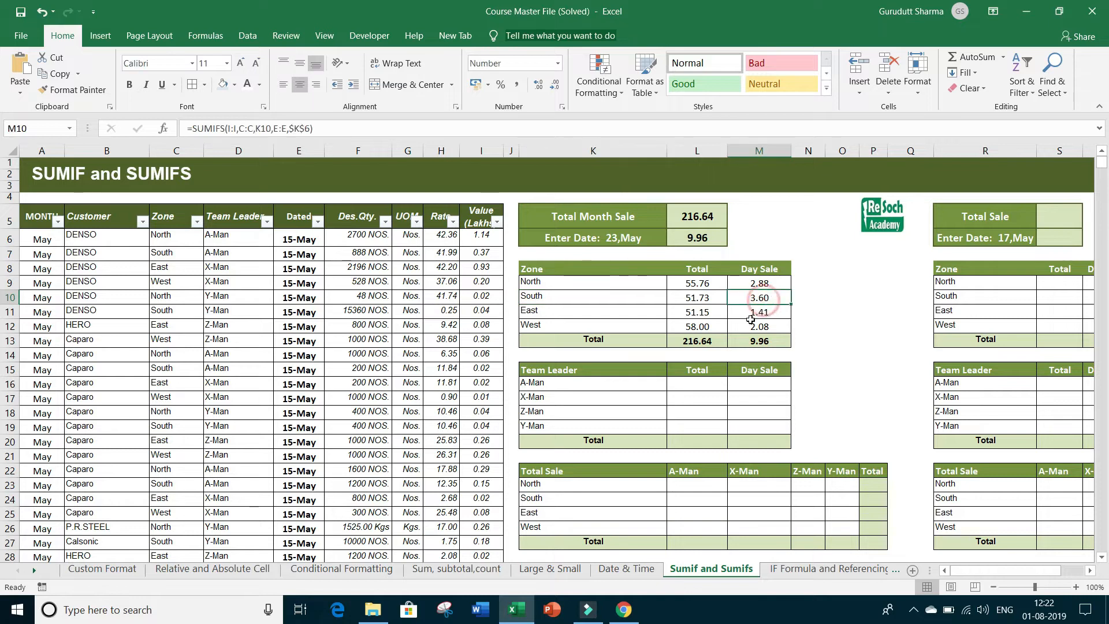
{"action": "left_click", "coordinate": [607, 317]}
{"action": "left_click", "coordinate": [759, 314]}
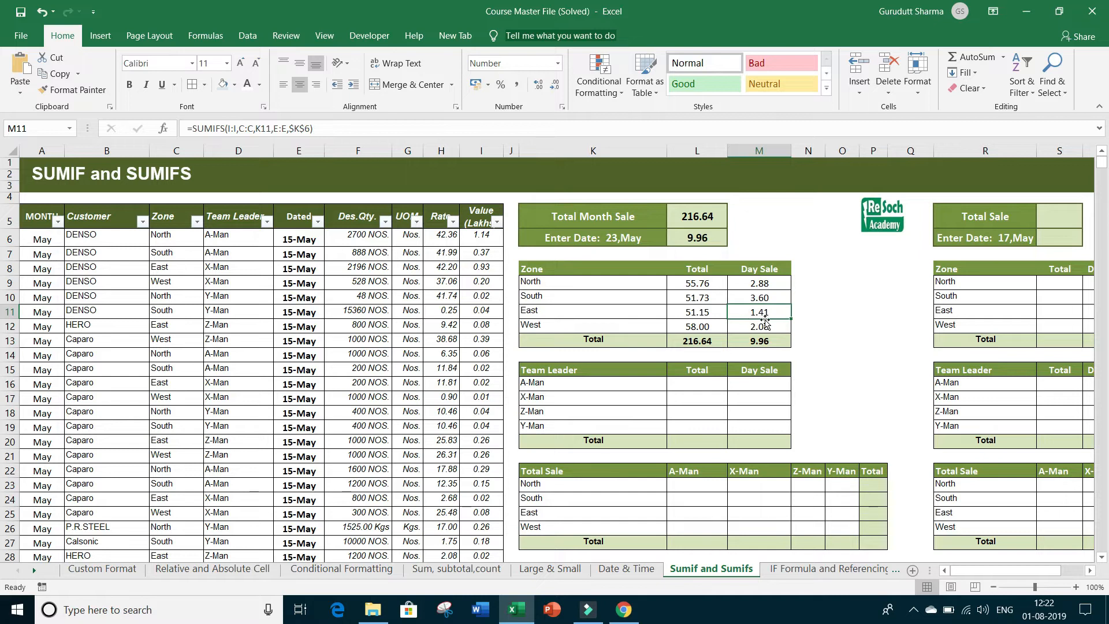
{"action": "left_click", "coordinate": [606, 328]}
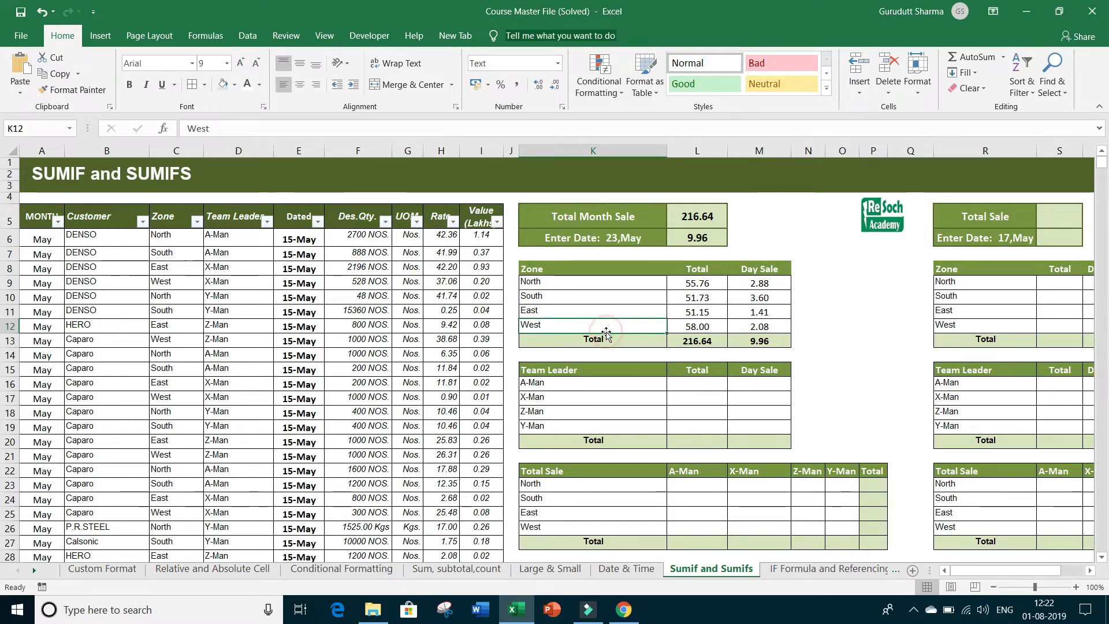
{"action": "left_click", "coordinate": [772, 342]}
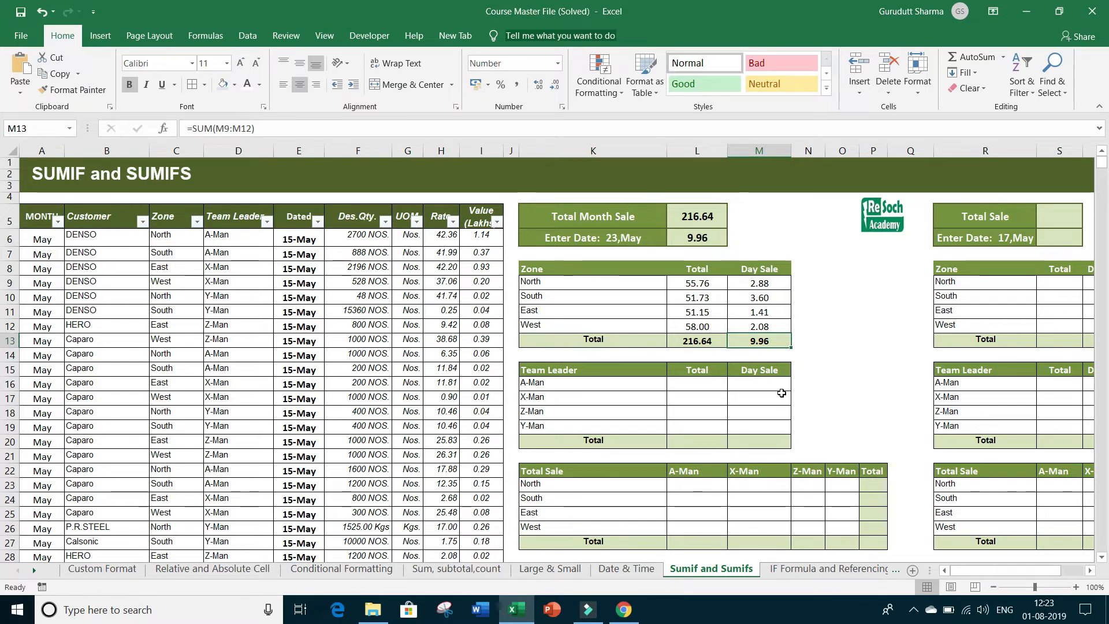
{"action": "left_click", "coordinate": [696, 287]}
{"action": "left_click", "coordinate": [691, 396]}
{"action": "left_click_drag", "start_coordinate": [691, 283], "coordinate": [698, 326]}
{"action": "left_click", "coordinate": [698, 396]}
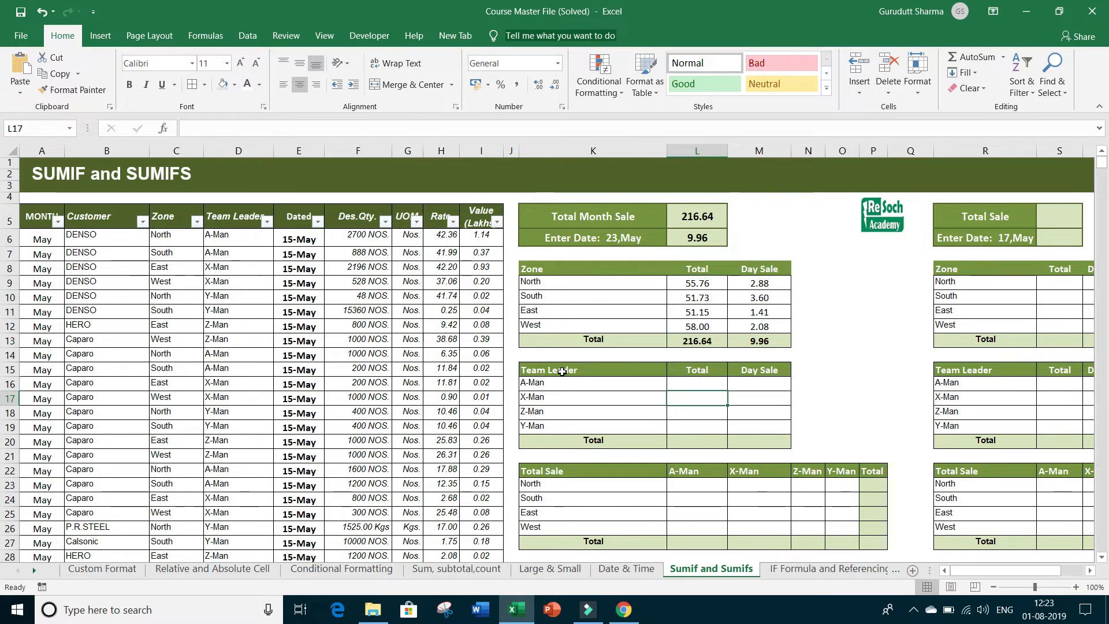
Start a SUMIFS formula in the A-Man Total cell L16 with column I:I as the sum range
{"action": "left_click_drag", "start_coordinate": [546, 374], "coordinate": [766, 443]}
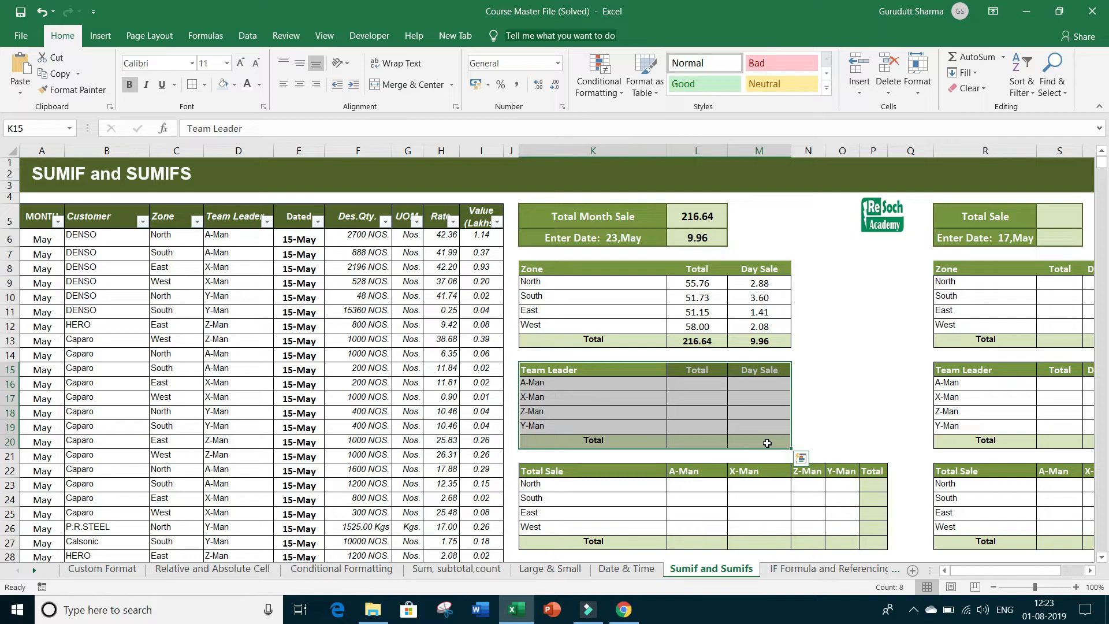
{"action": "left_click", "coordinate": [691, 382]}
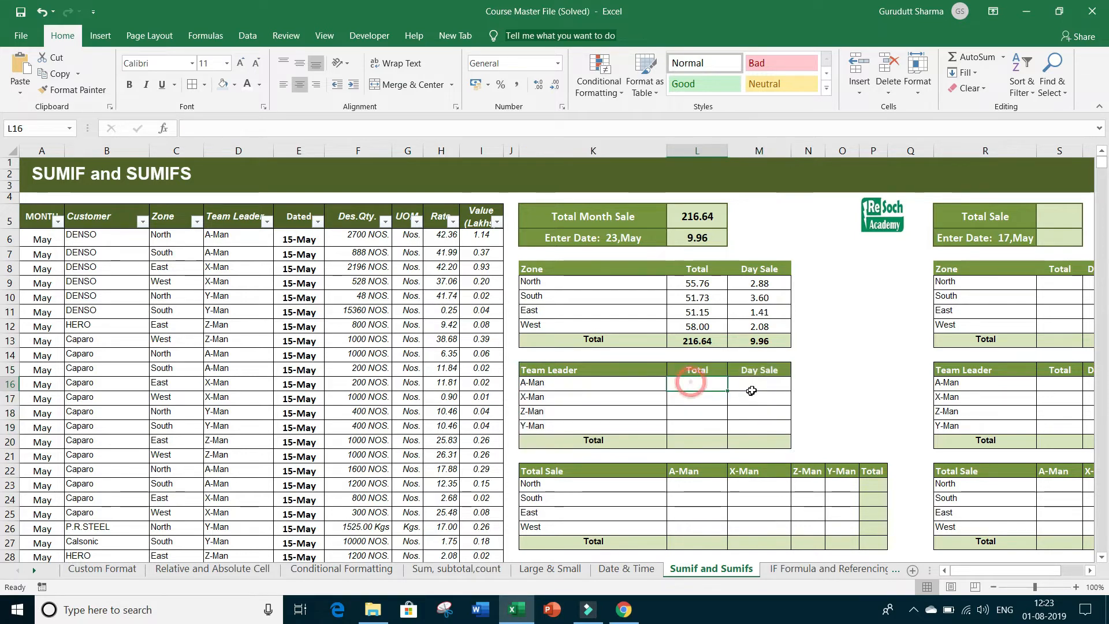
{"action": "left_click", "coordinate": [750, 391]}
{"action": "left_click", "coordinate": [699, 390]}
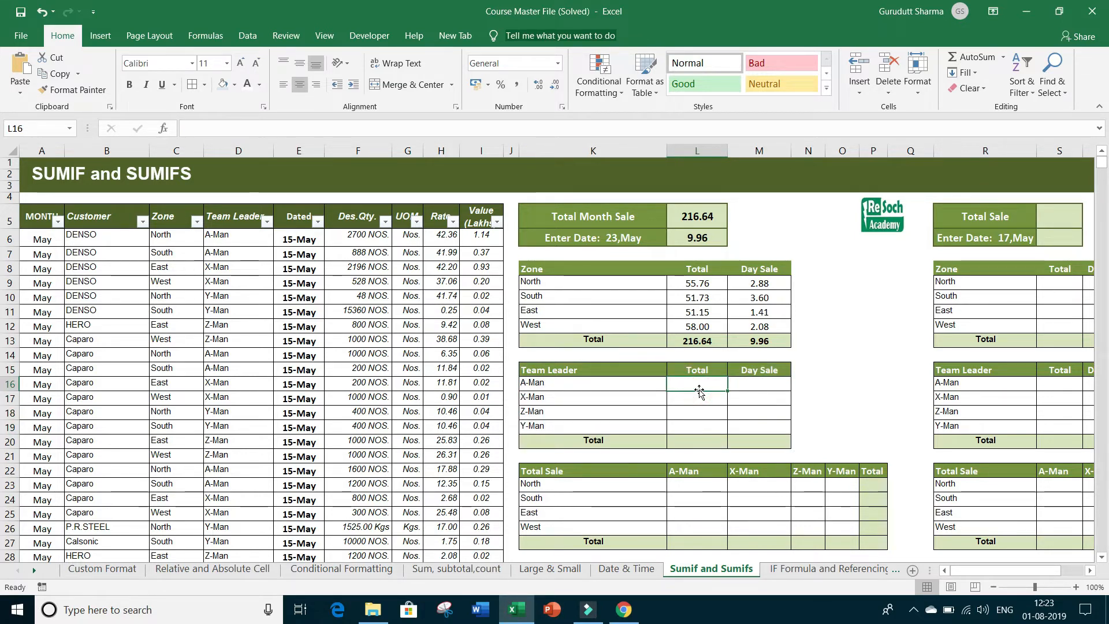
{"action": "type", "text": "=sum"}
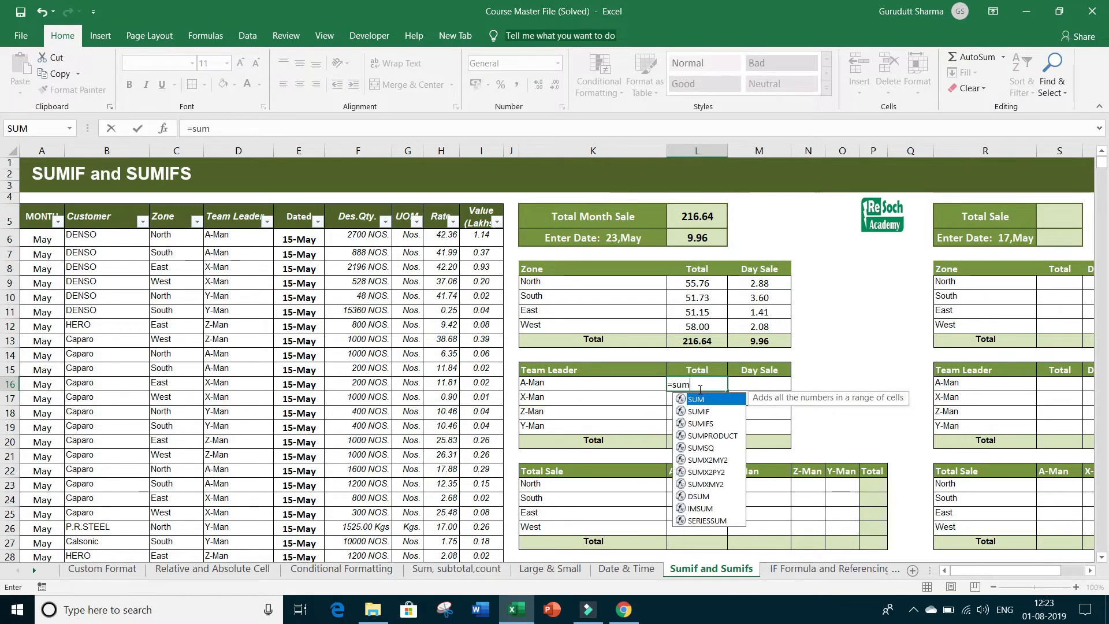
{"action": "type", "text": "if"}
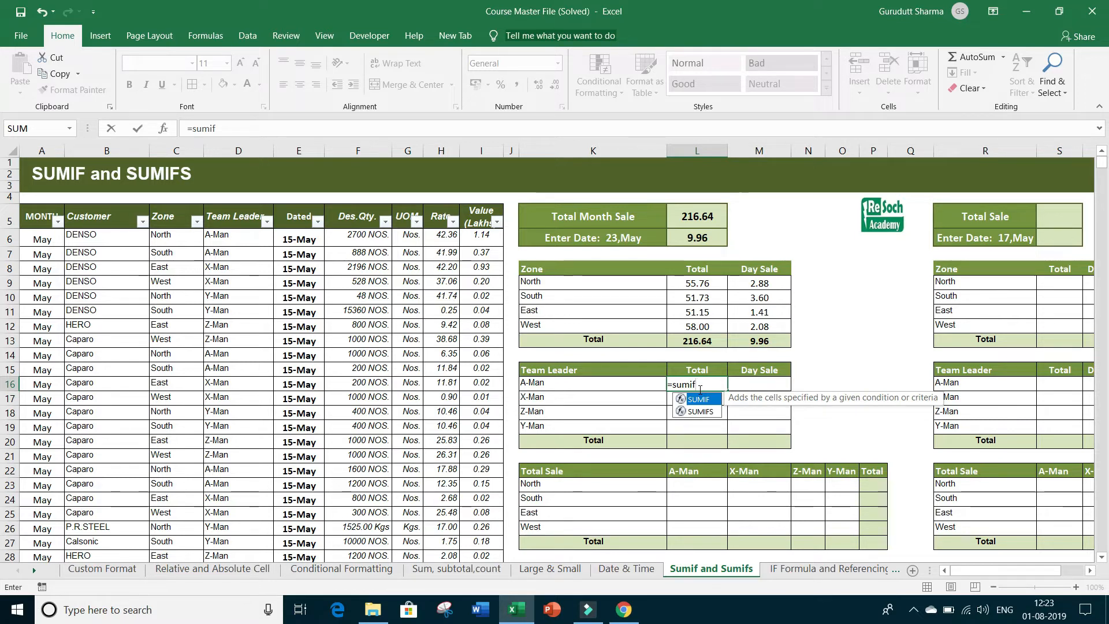
{"action": "type", "text": "s"}
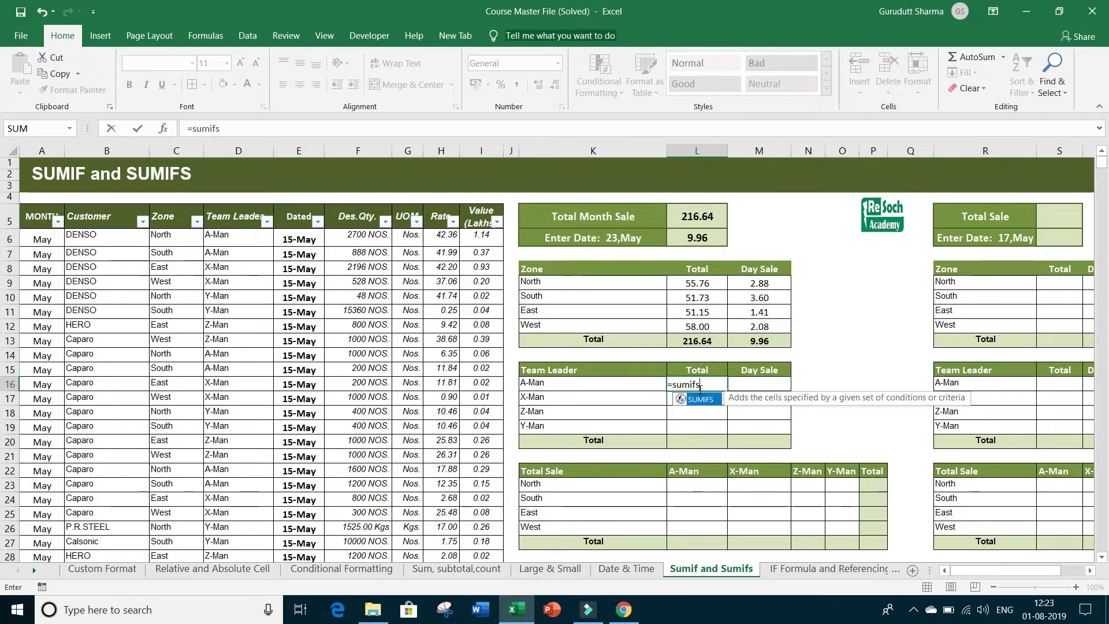
{"action": "type", "text": "("}
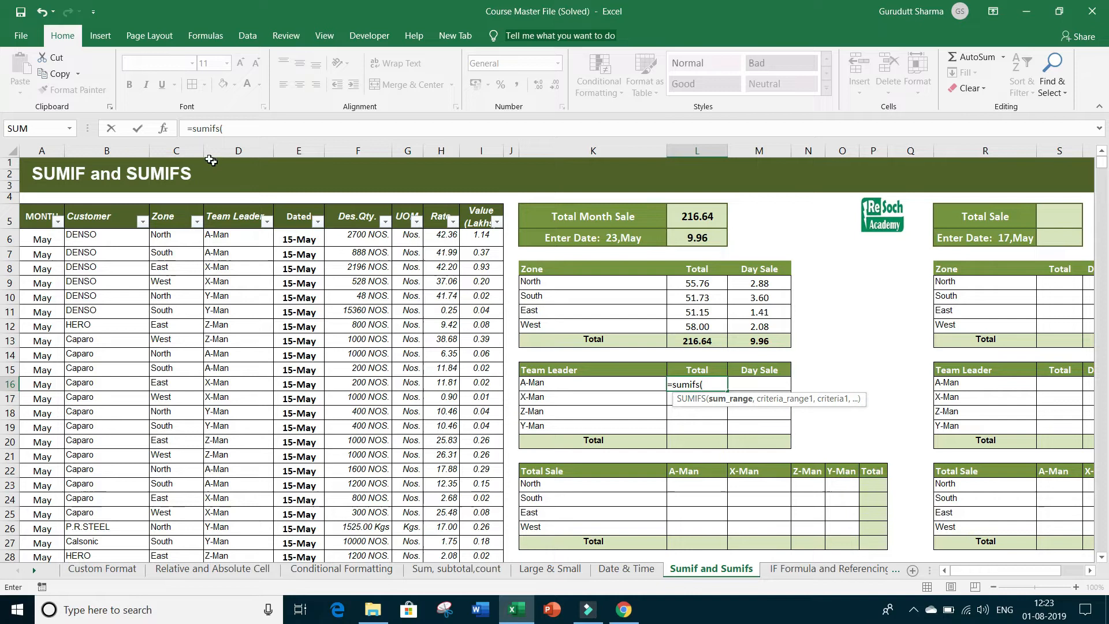
{"action": "left_click", "coordinate": [165, 128]}
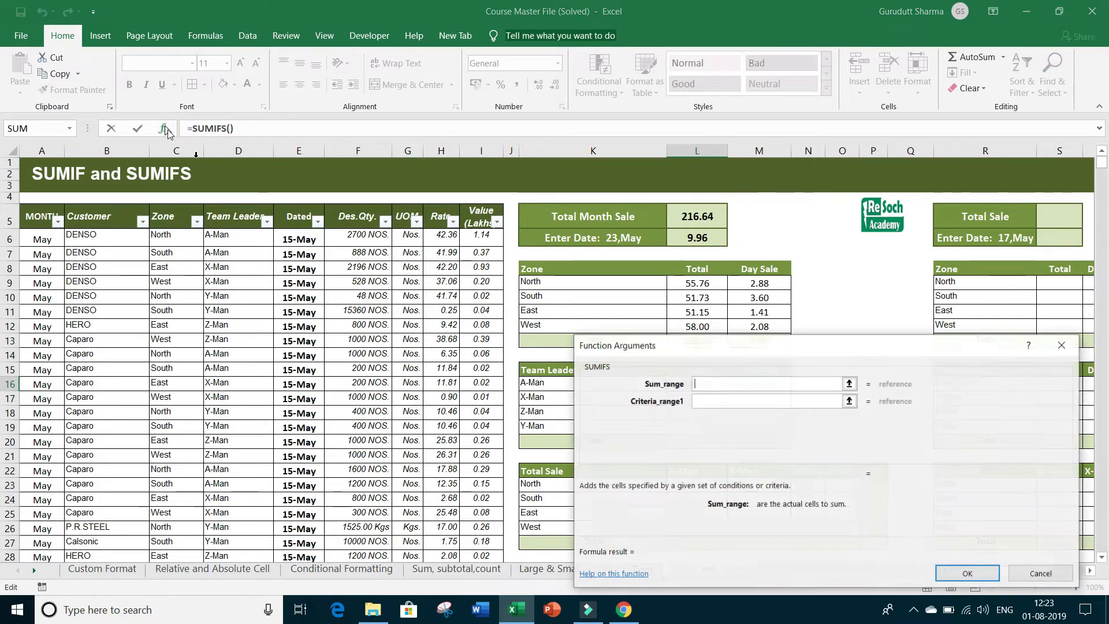
{"action": "left_click_drag", "start_coordinate": [801, 345], "coordinate": [828, 424]}
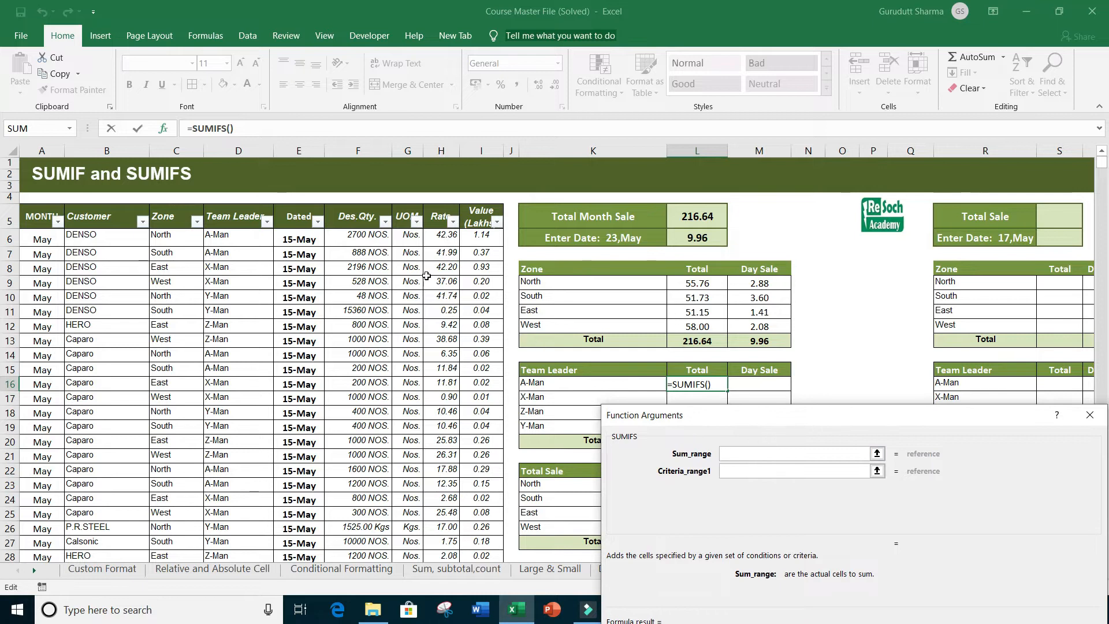
{"action": "left_click", "coordinate": [481, 151]}
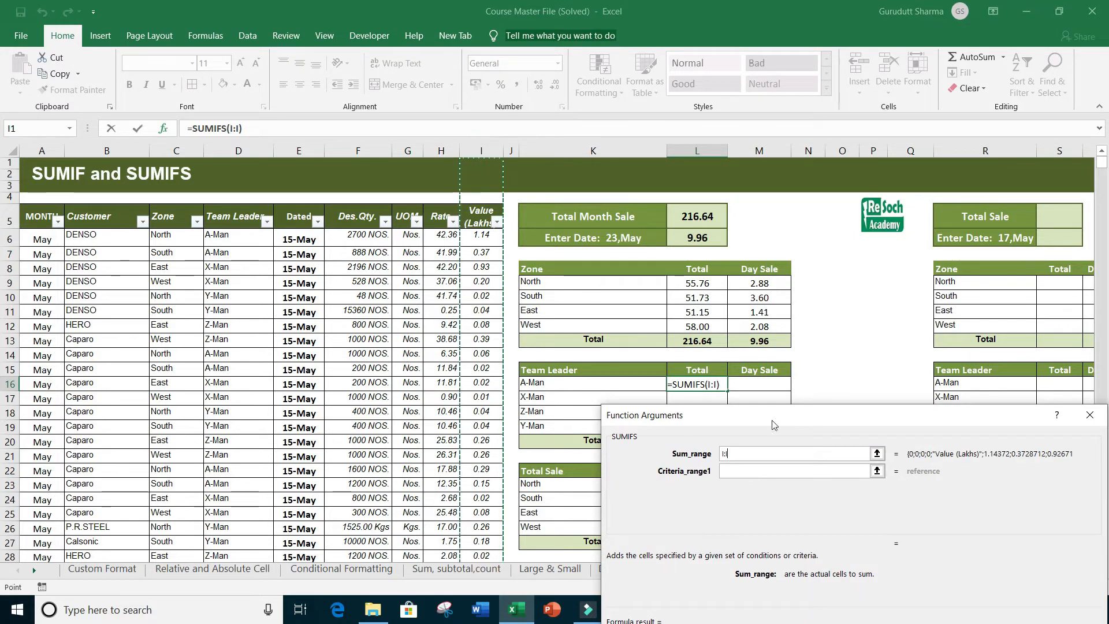
Set D:D as the first criteria range with K16 as its criterion, and enter the formula
{"action": "left_click", "coordinate": [753, 471]}
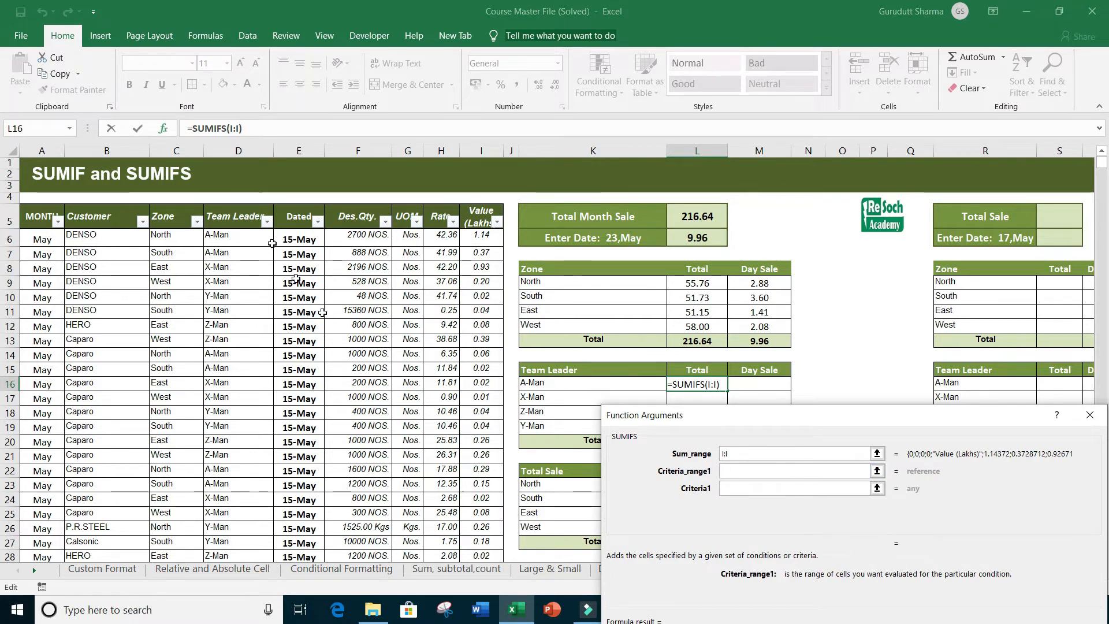
{"action": "left_click", "coordinate": [240, 150]}
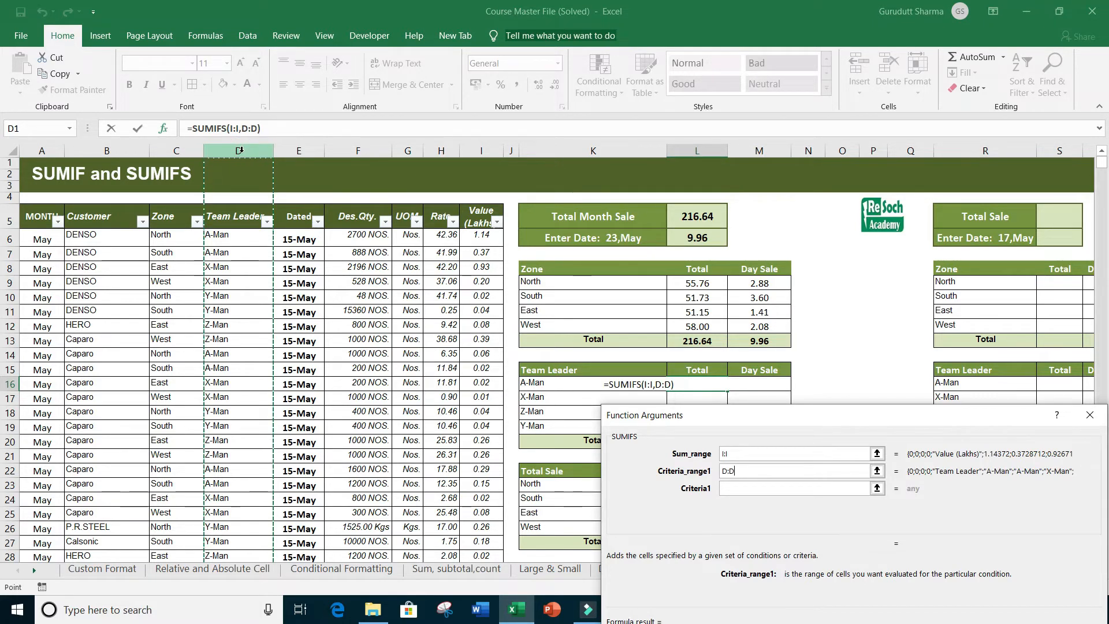
{"action": "left_click", "coordinate": [736, 486]}
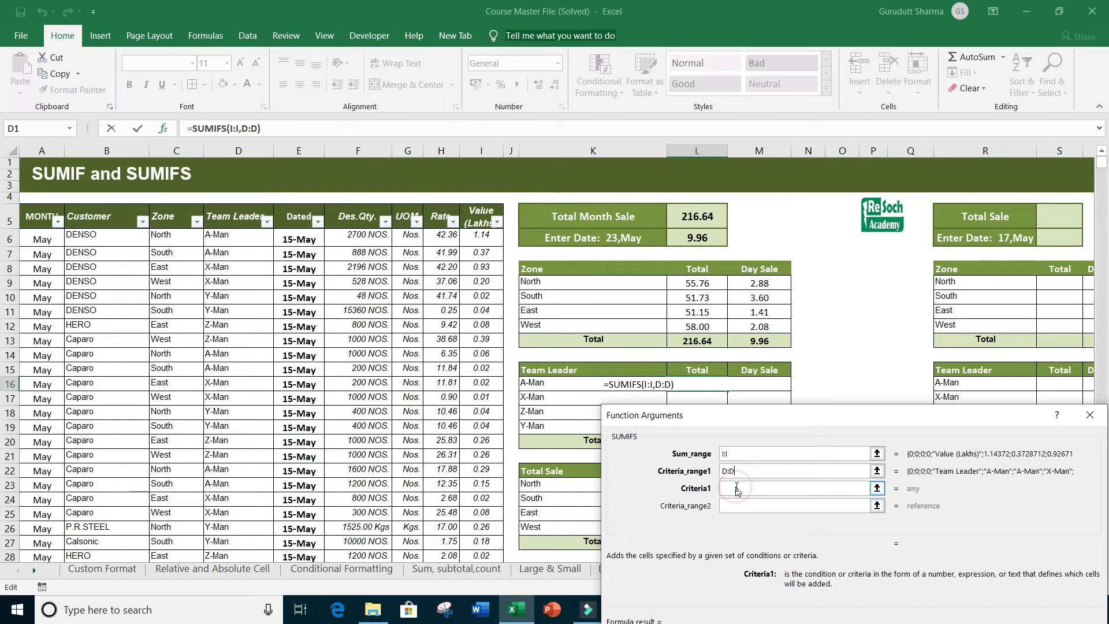
{"action": "left_click", "coordinate": [543, 383]}
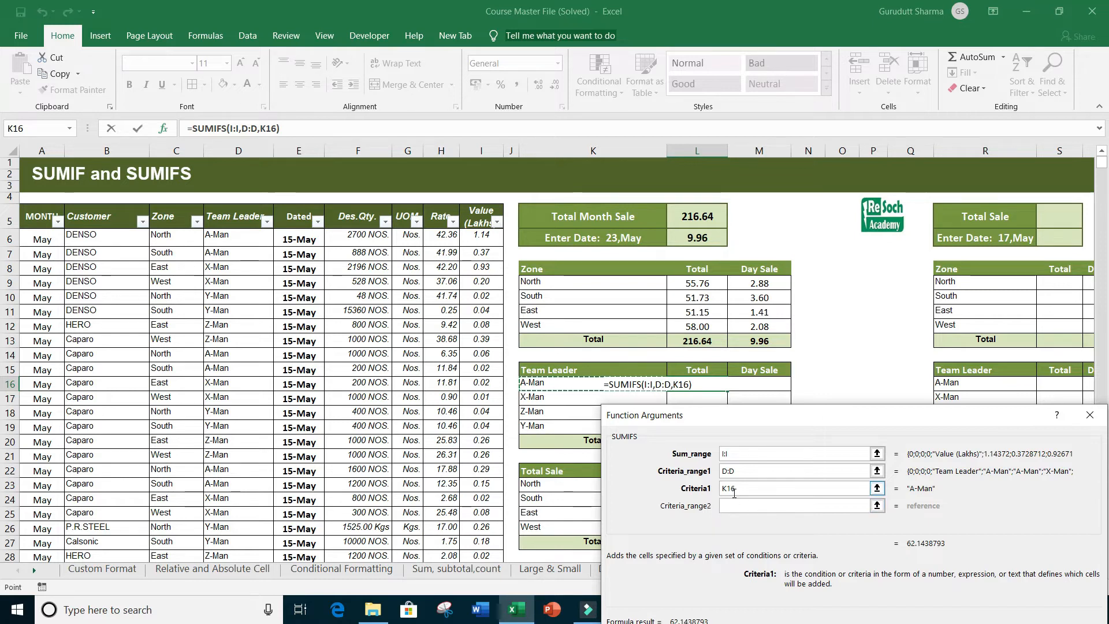
{"action": "key", "text": "Return"}
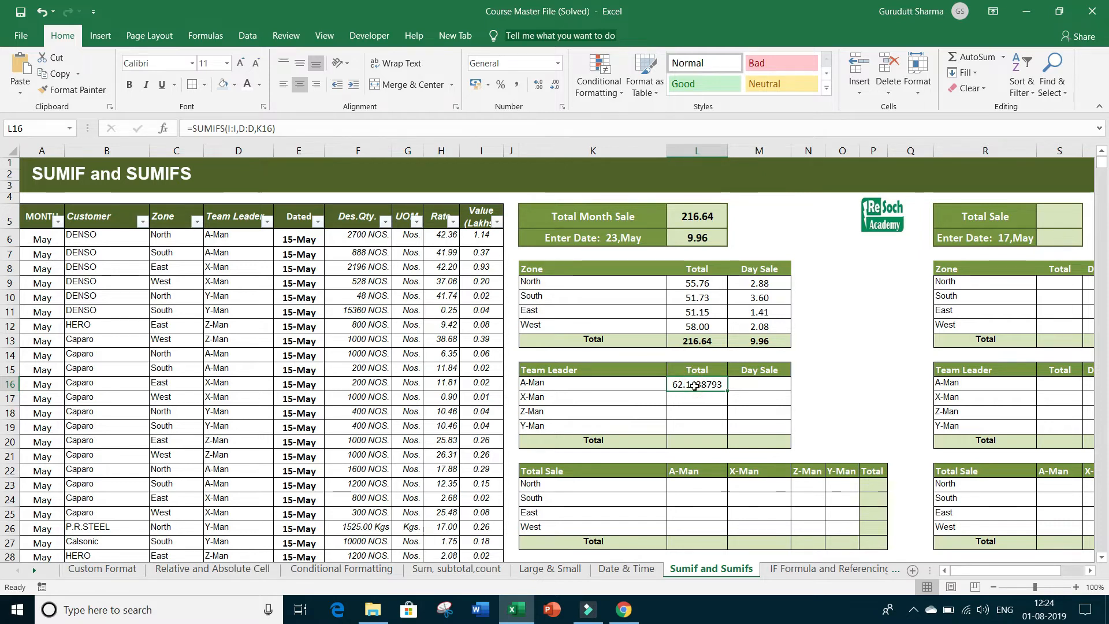
Copy the L16 formula down to the Y-Man row in L19 and format L16:L19 as Number with 2 decimal places
{"action": "left_click_drag", "start_coordinate": [727, 390], "coordinate": [726, 433]}
{"action": "right_click", "coordinate": [696, 404]}
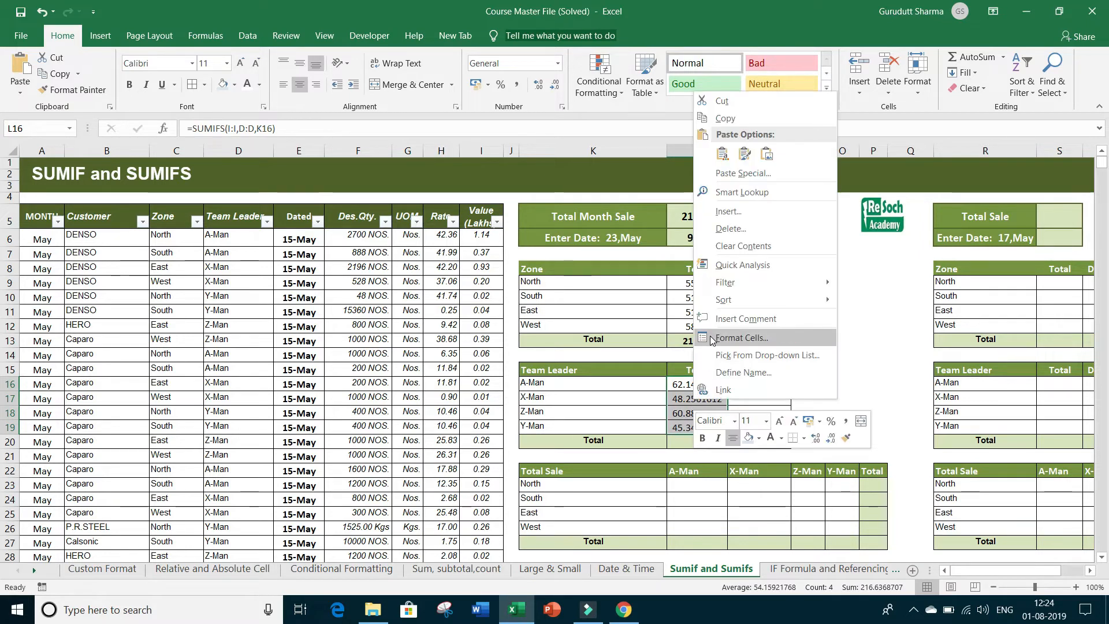
{"action": "left_click", "coordinate": [709, 337]}
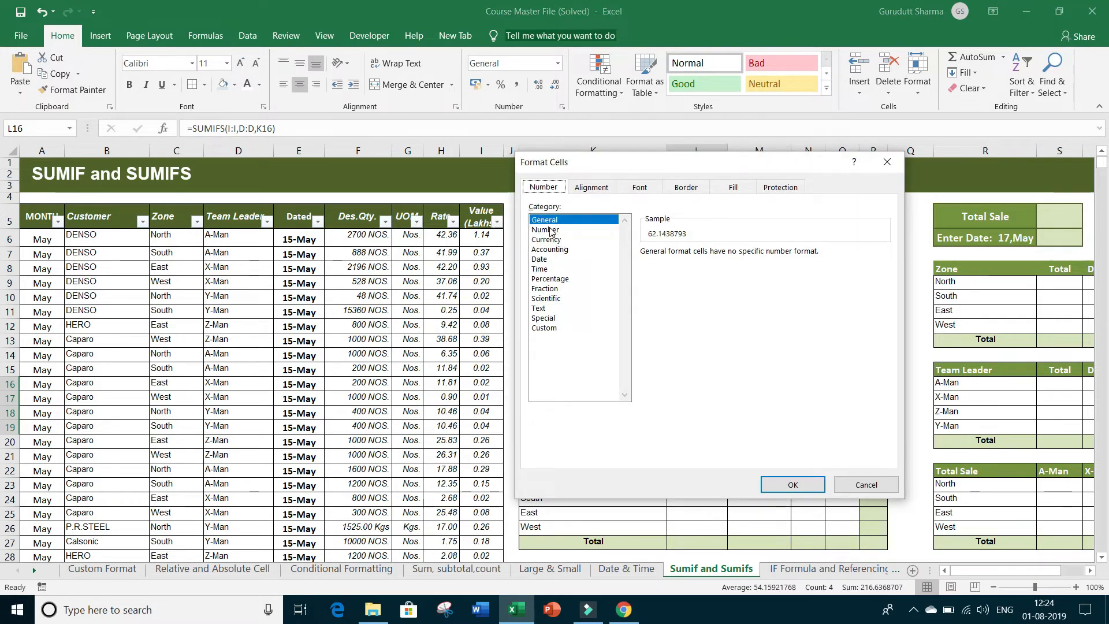
{"action": "left_click", "coordinate": [546, 229]}
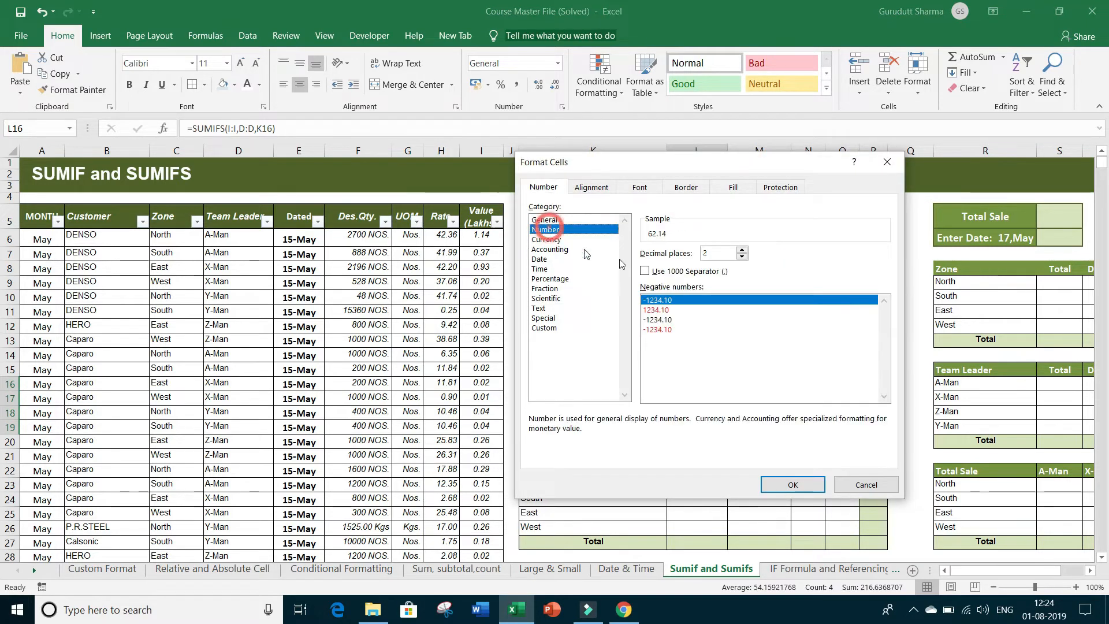
{"action": "left_click", "coordinate": [786, 486]}
Add an AutoSum total of L16:L19 in the Team Leader table's Total row, cell L20
{"action": "left_click", "coordinate": [691, 444]}
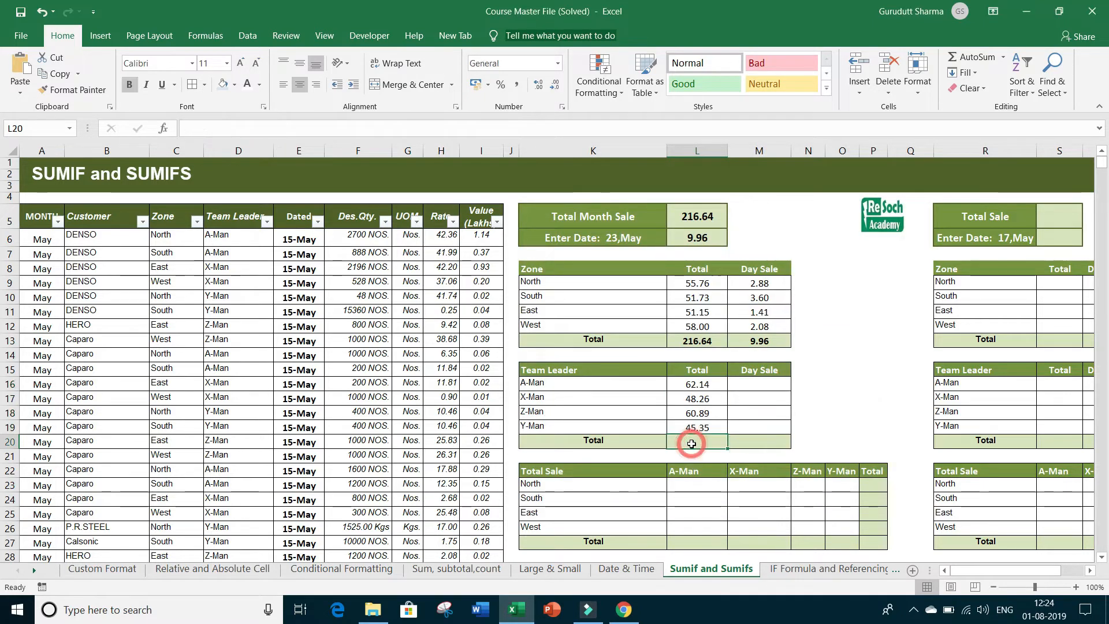
{"action": "left_click_drag", "start_coordinate": [696, 384], "coordinate": [694, 426]}
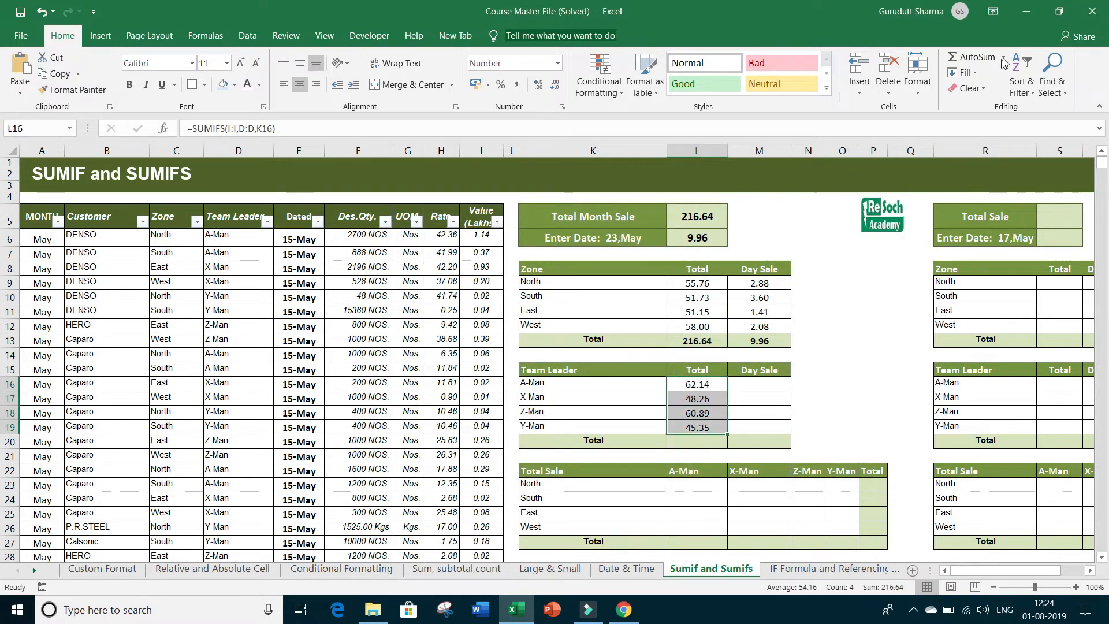
{"action": "left_click", "coordinate": [980, 58]}
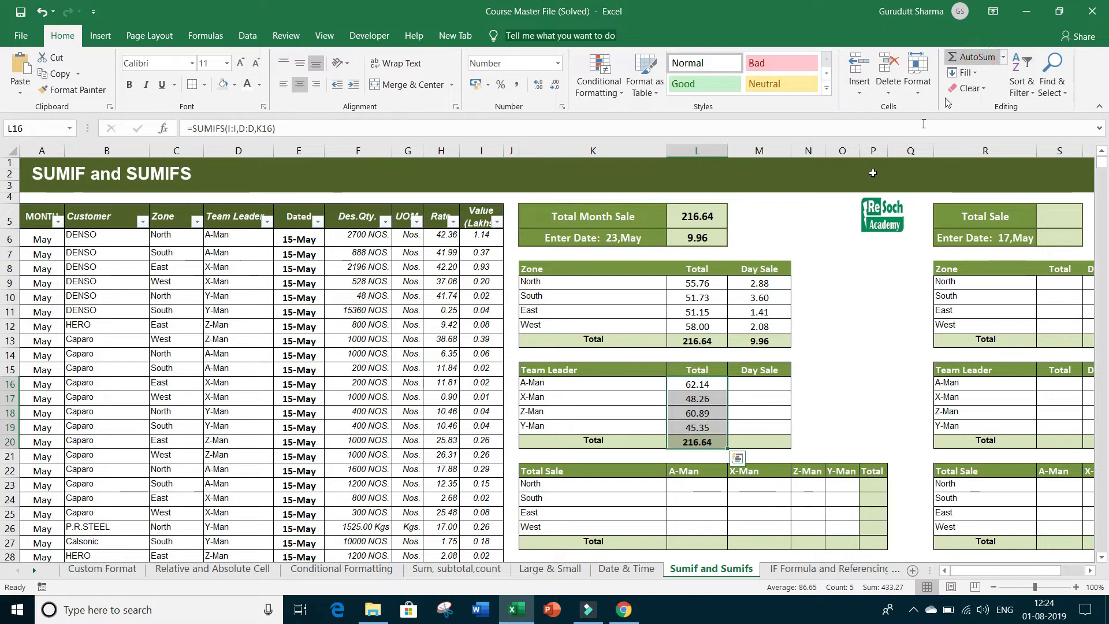
{"action": "left_click", "coordinate": [864, 382]}
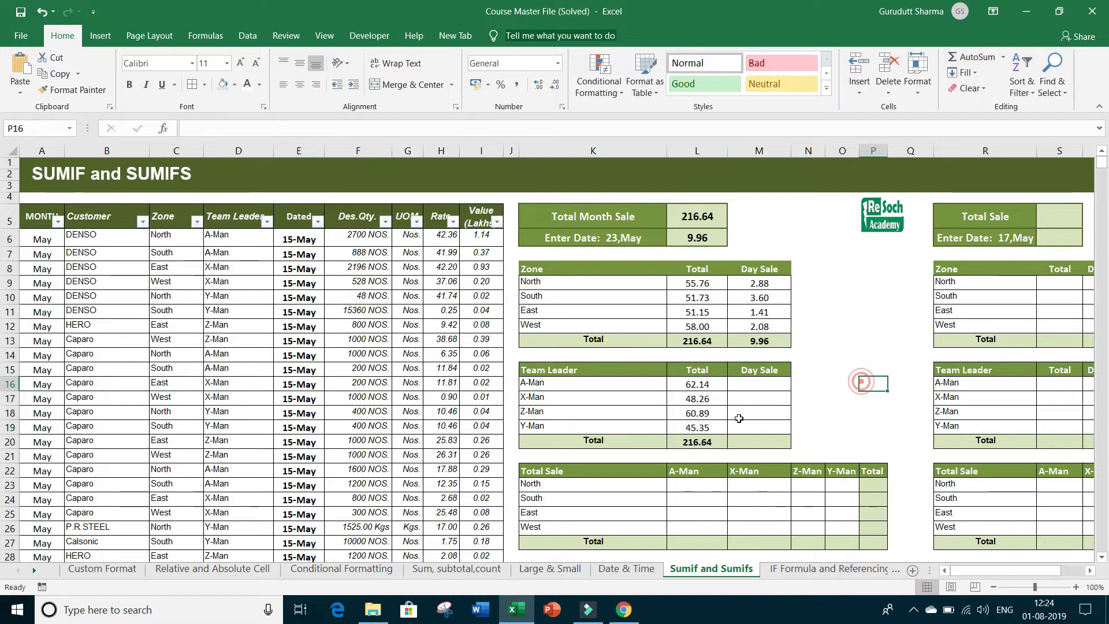
Review each team leader's Total formula in L16:L19 and the sum in L20
{"action": "left_click", "coordinate": [555, 384]}
{"action": "left_click", "coordinate": [701, 385]}
{"action": "left_click", "coordinate": [592, 401]}
{"action": "left_click", "coordinate": [705, 404]}
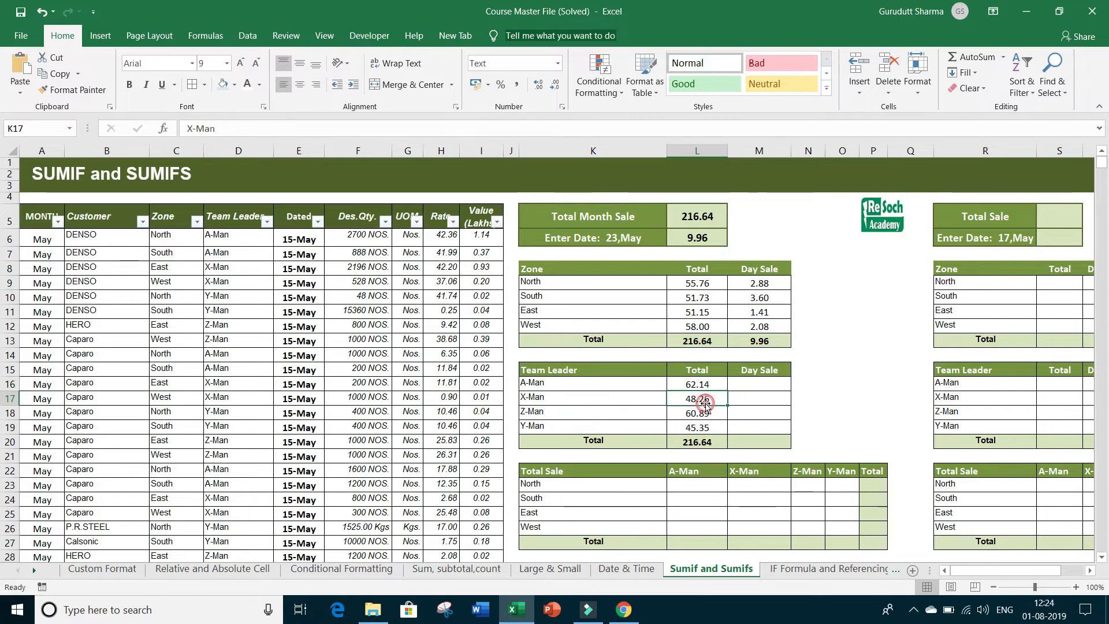
{"action": "left_click", "coordinate": [625, 416]}
{"action": "left_click", "coordinate": [699, 417]}
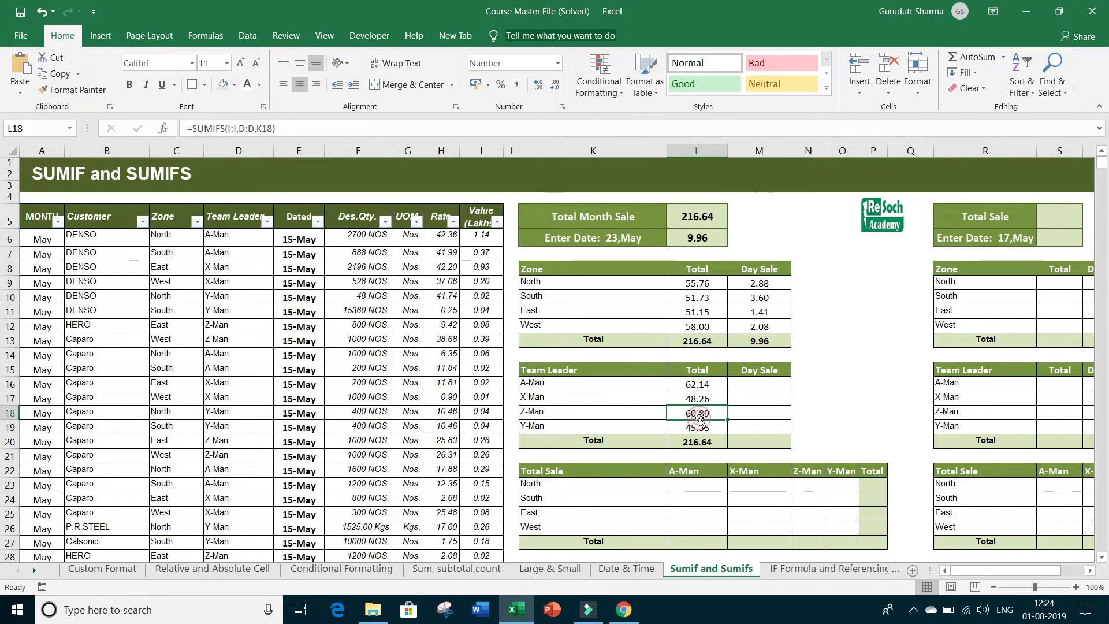
{"action": "left_click", "coordinate": [607, 427]}
{"action": "left_click", "coordinate": [701, 432]}
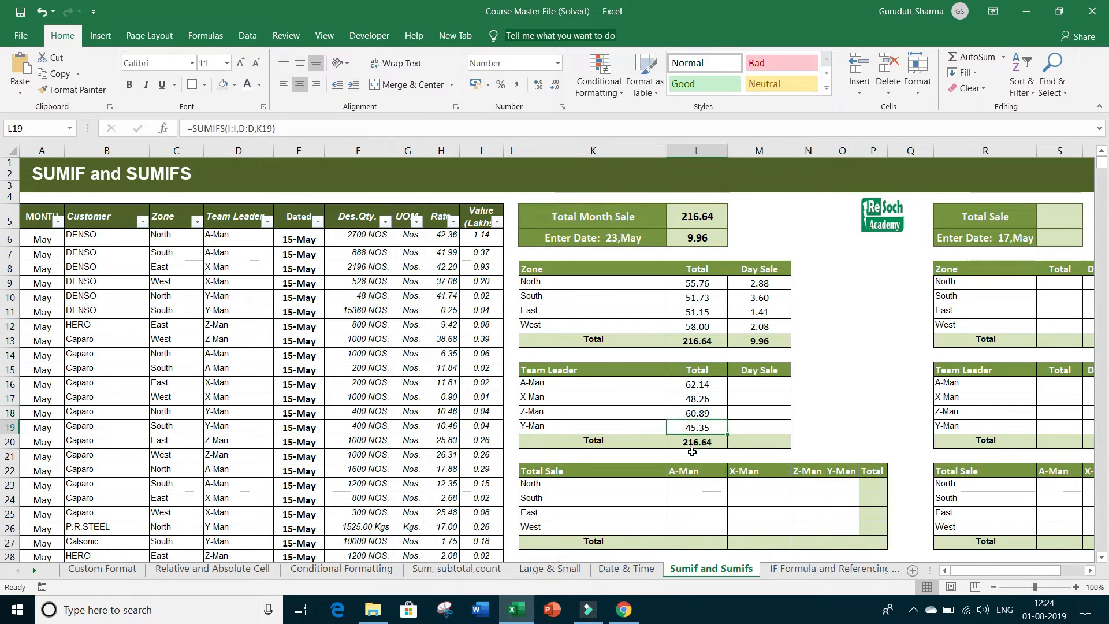
{"action": "left_click", "coordinate": [694, 444]}
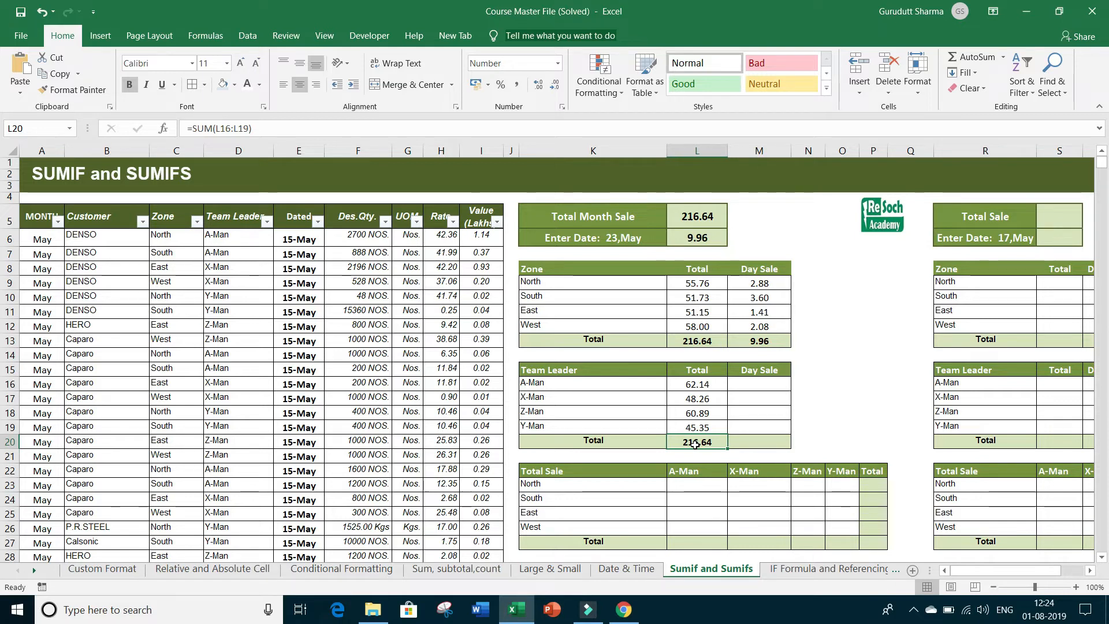
Start a SUMIFS formula in A-Man's Day Sale cell M16 with column I:I as the sum range
{"action": "left_click", "coordinate": [766, 389]}
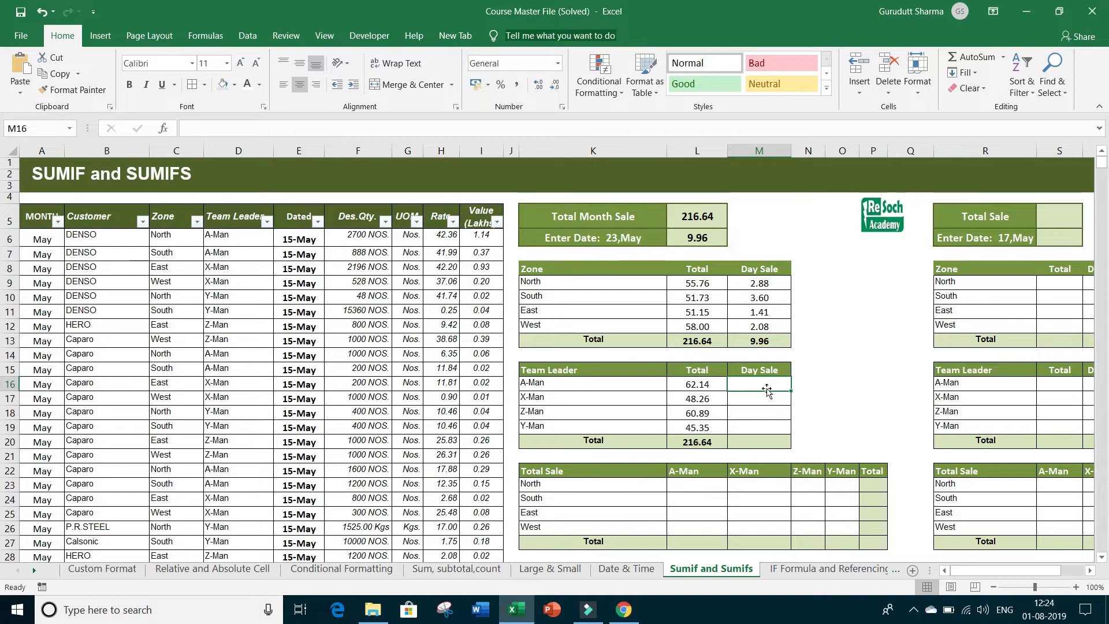
{"action": "type", "text": "sum"}
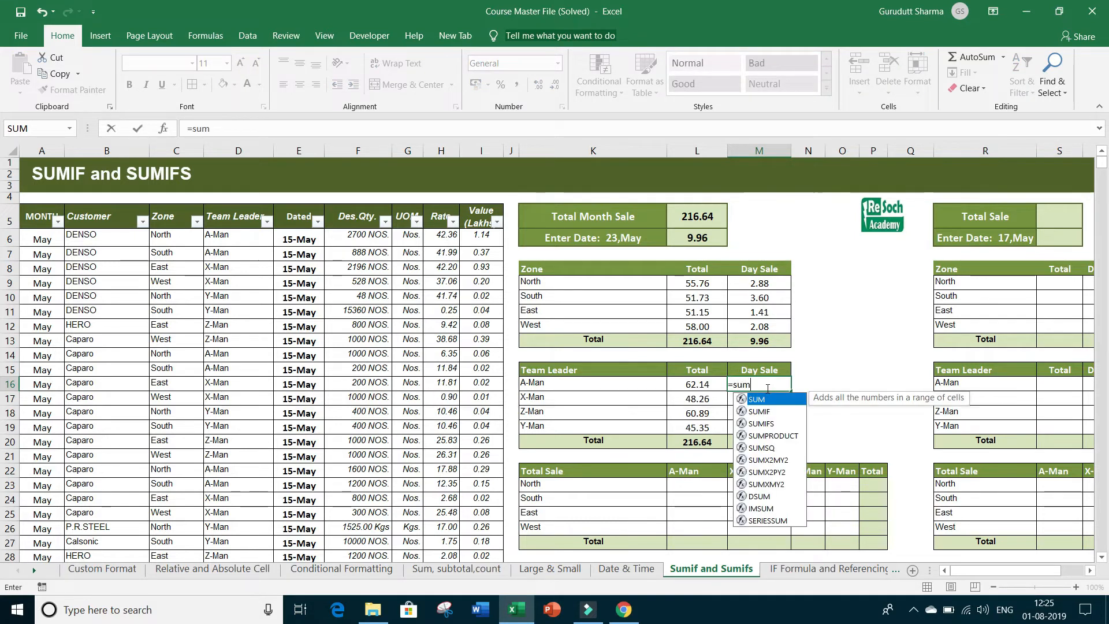
{"action": "type", "text": "ifs"}
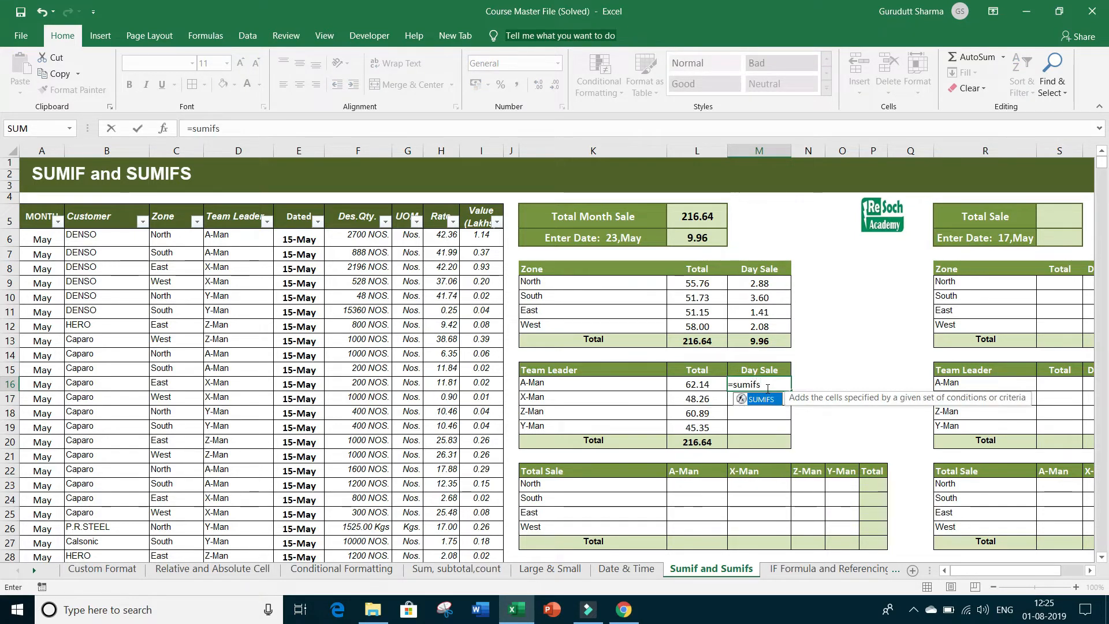
{"action": "type", "text": "("}
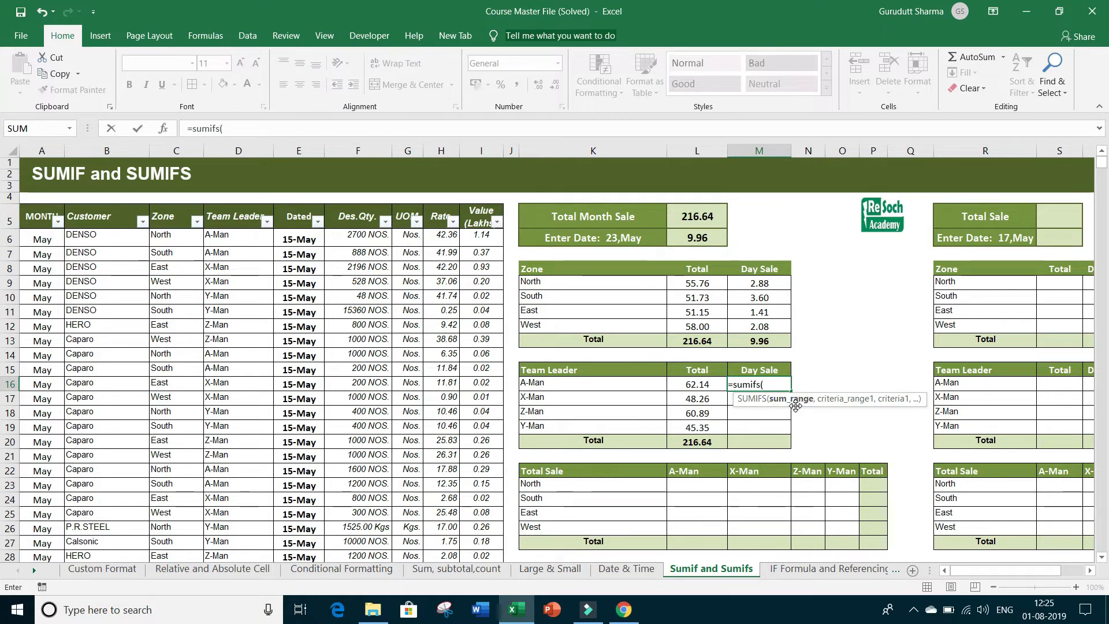
{"action": "left_click", "coordinate": [163, 128]}
{"action": "left_click_drag", "start_coordinate": [1086, 340], "coordinate": [784, 343]}
{"action": "left_click_drag", "start_coordinate": [275, 325], "coordinate": [200, 352]}
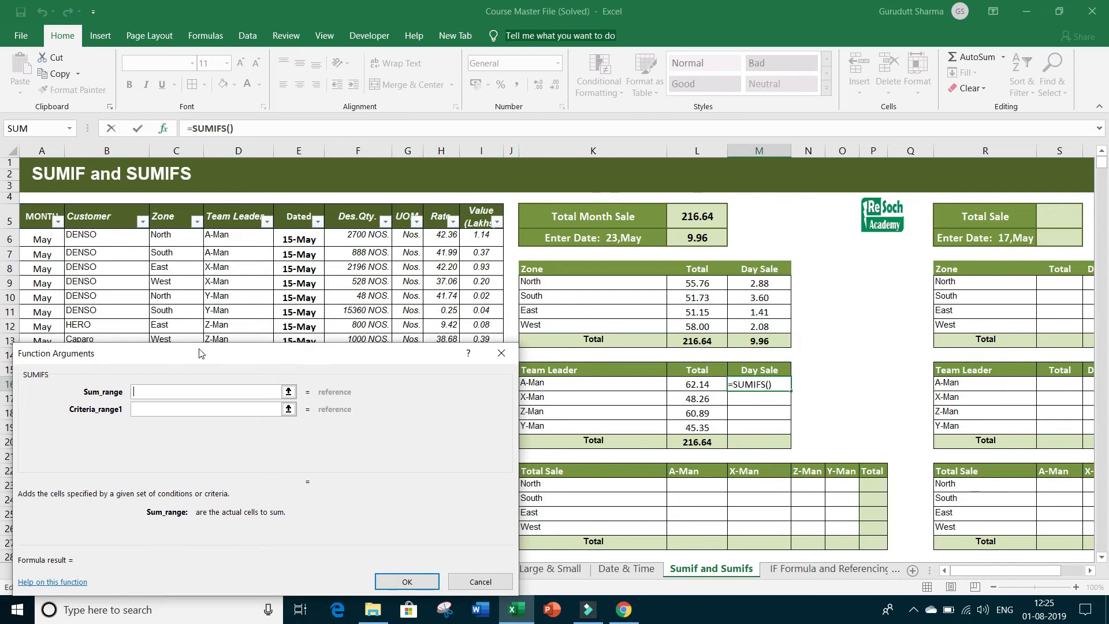
{"action": "left_click", "coordinate": [149, 390]}
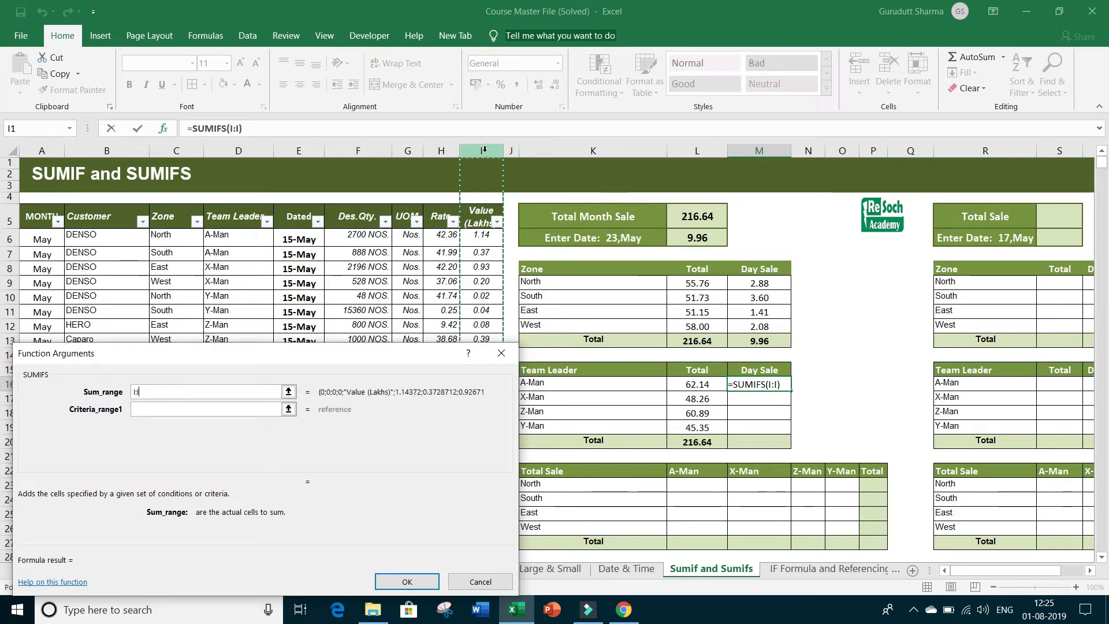
Set D:D as the first criteria range of the M16 formula with K16 as its criterion
{"action": "left_click", "coordinate": [185, 410]}
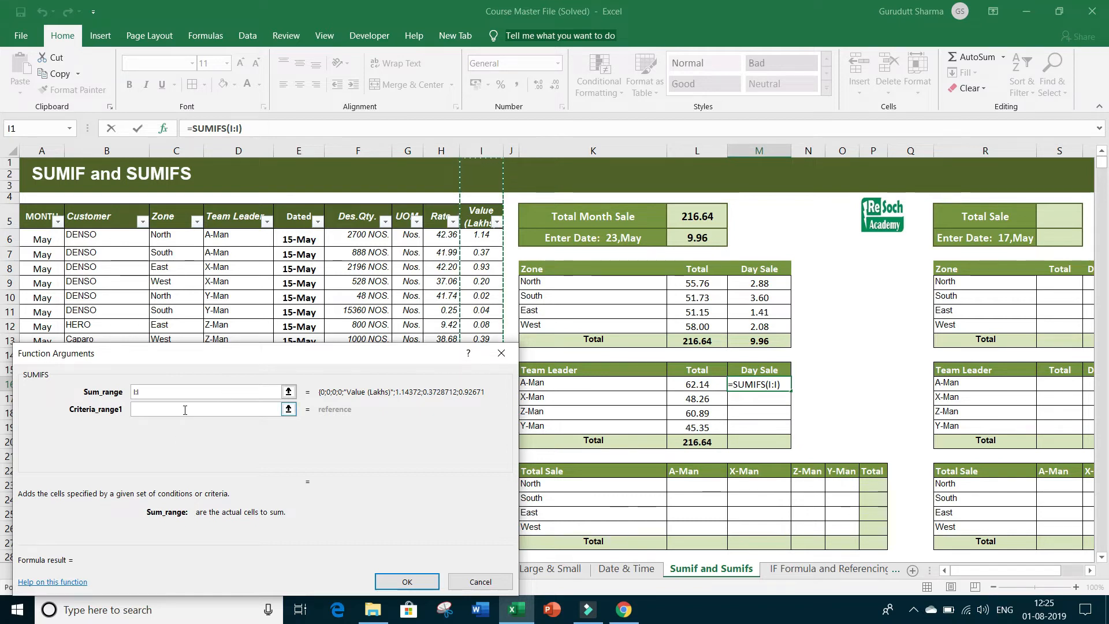
{"action": "left_click", "coordinate": [184, 410]}
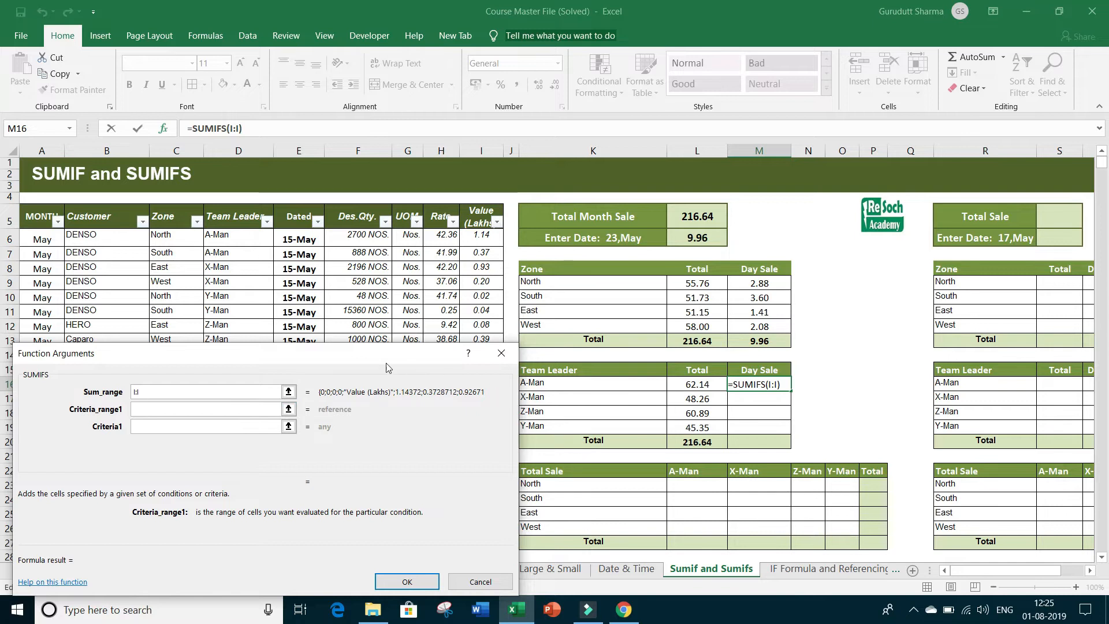
{"action": "left_click_drag", "start_coordinate": [381, 362], "coordinate": [356, 362]}
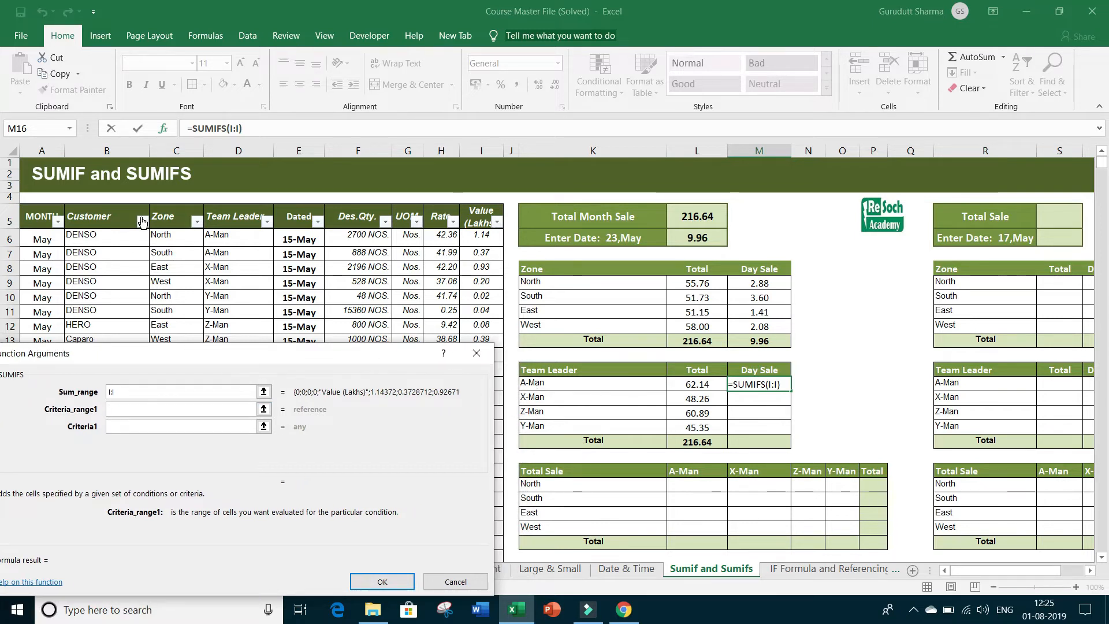
{"action": "left_click", "coordinate": [240, 147]}
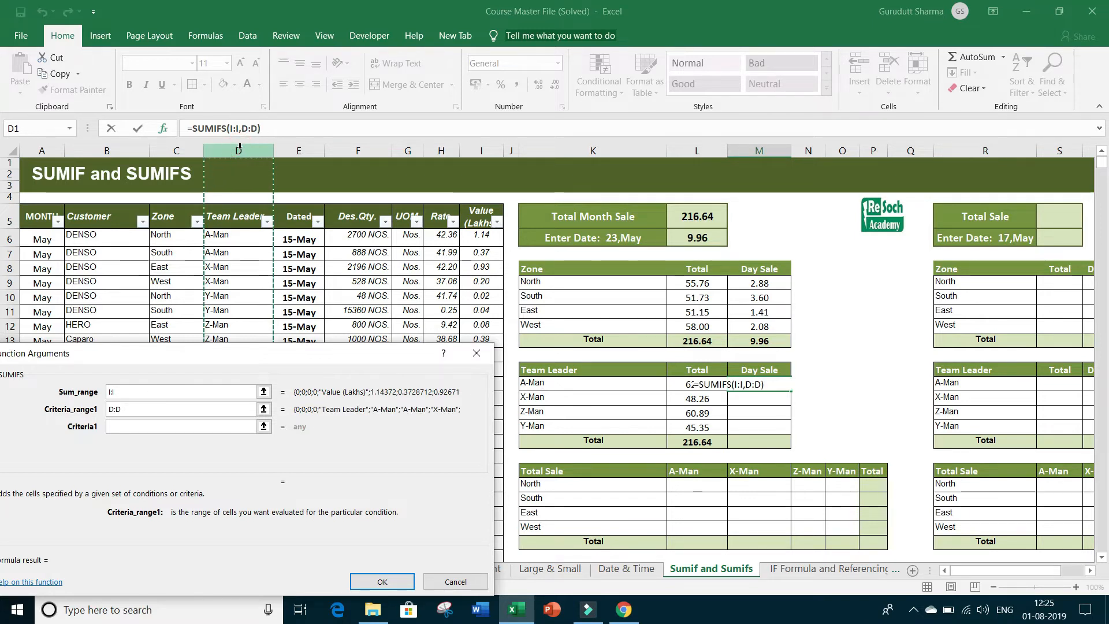
{"action": "left_click", "coordinate": [127, 428]}
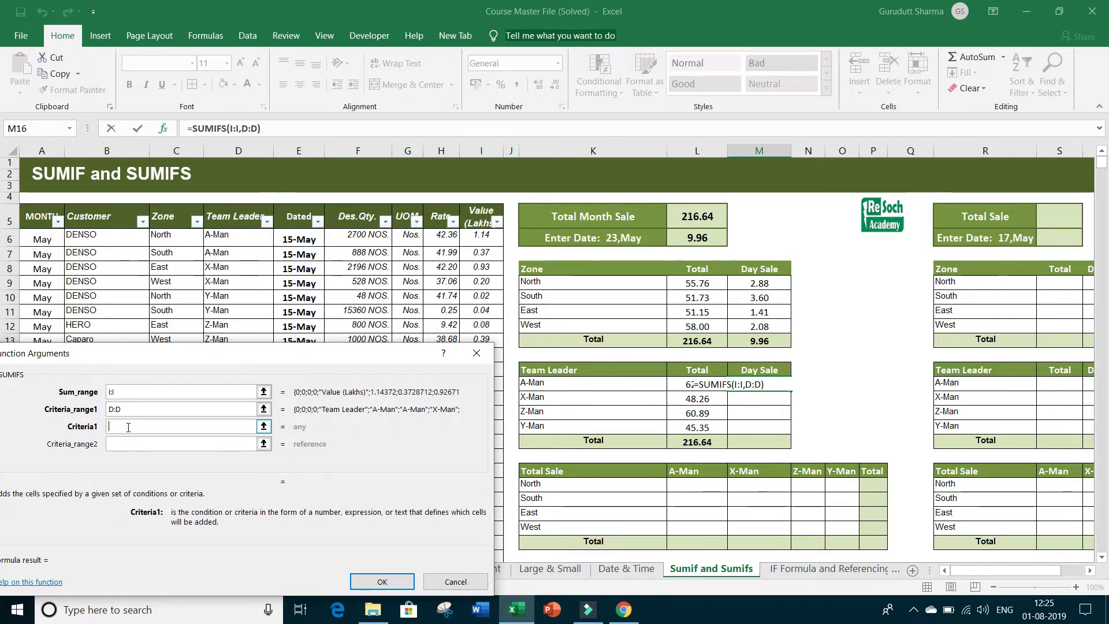
{"action": "left_click", "coordinate": [527, 385]}
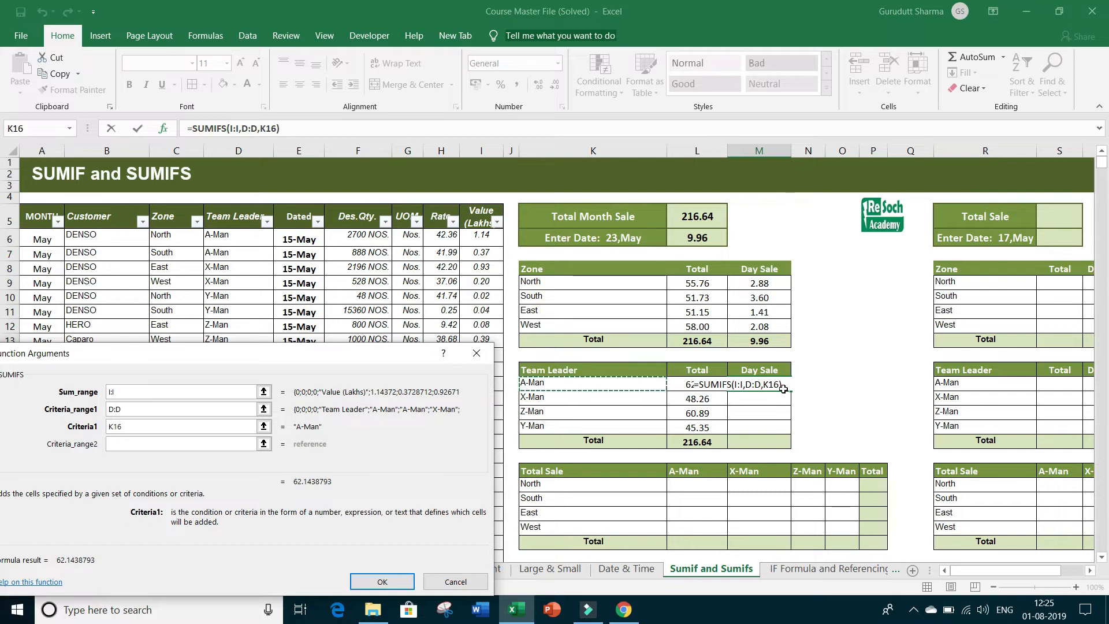
Add E:E as the second criteria range with the row-locked date cell K$6 as its criterion, and enter the formula
{"action": "left_click", "coordinate": [113, 448]}
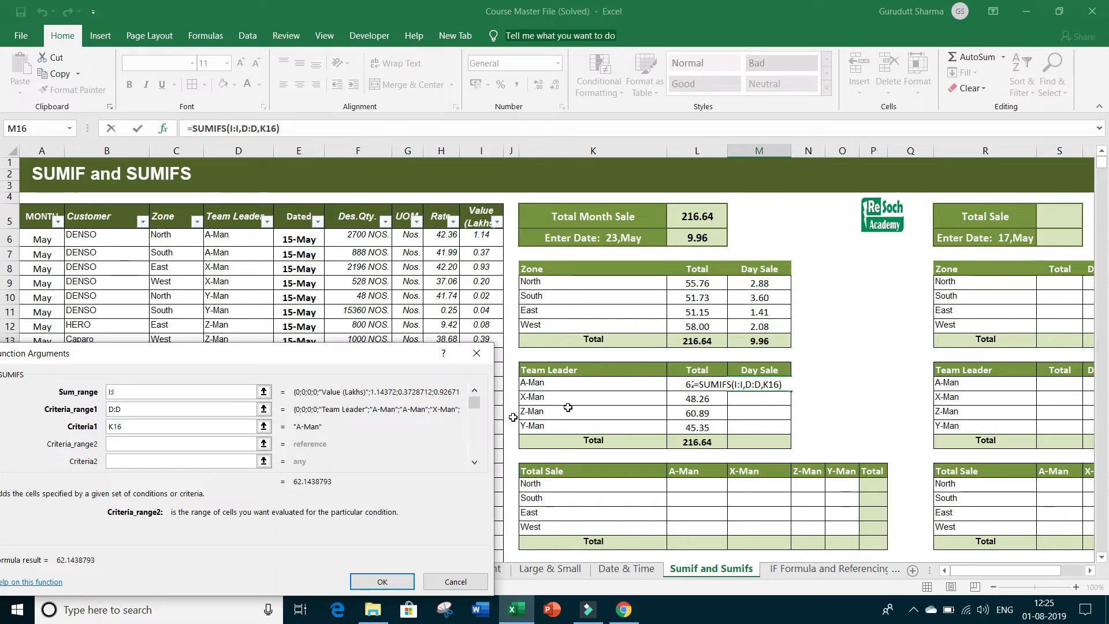
{"action": "left_click", "coordinate": [300, 151]}
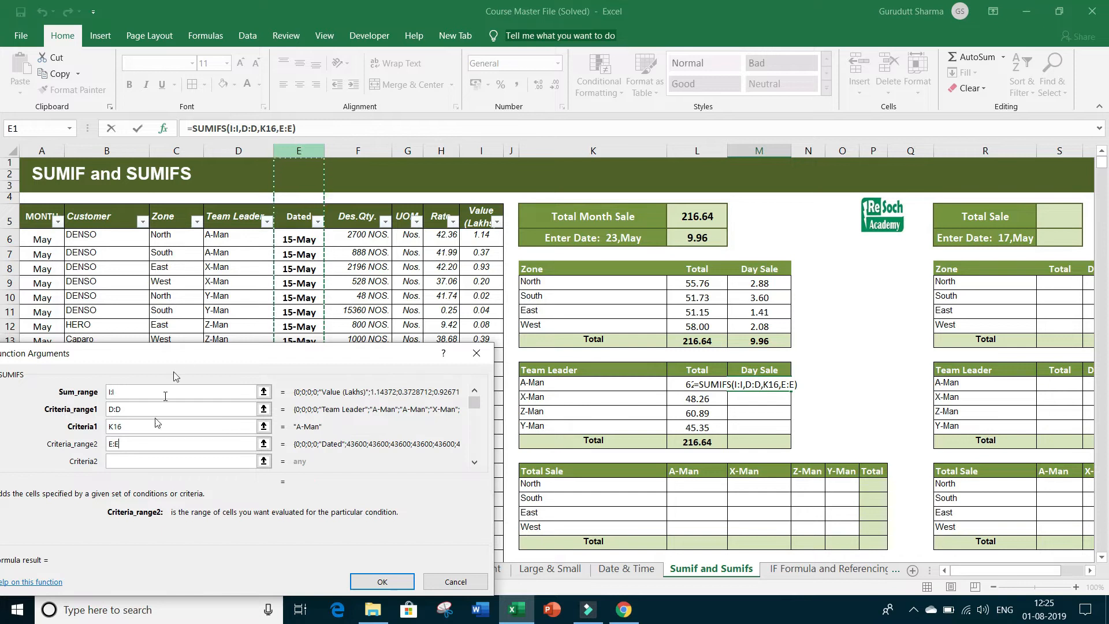
{"action": "left_click", "coordinate": [139, 462]}
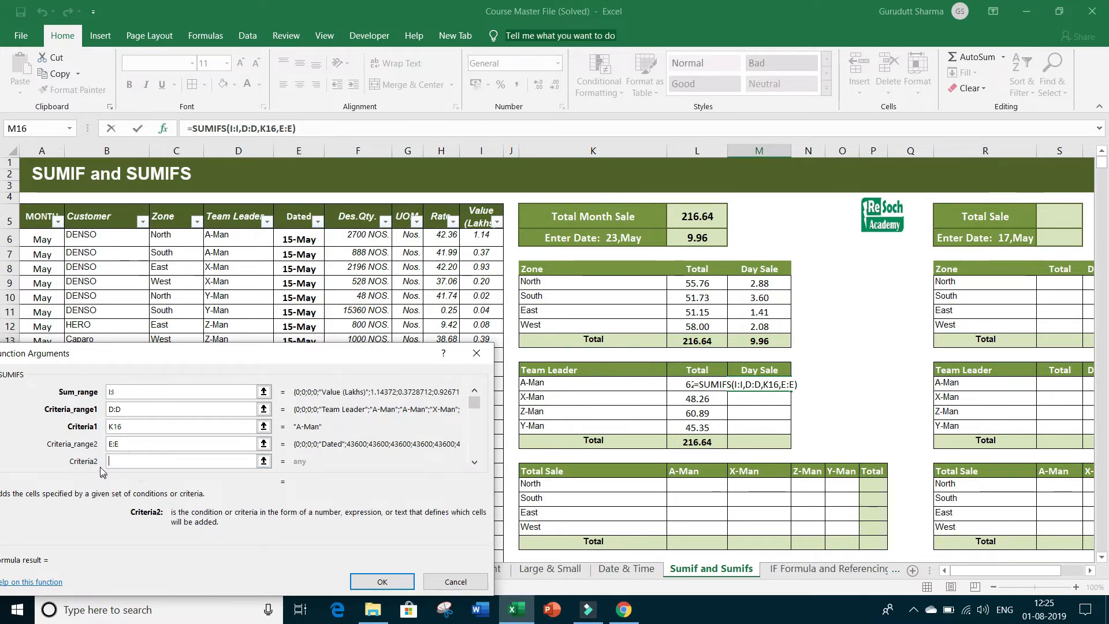
{"action": "left_click", "coordinate": [584, 237]}
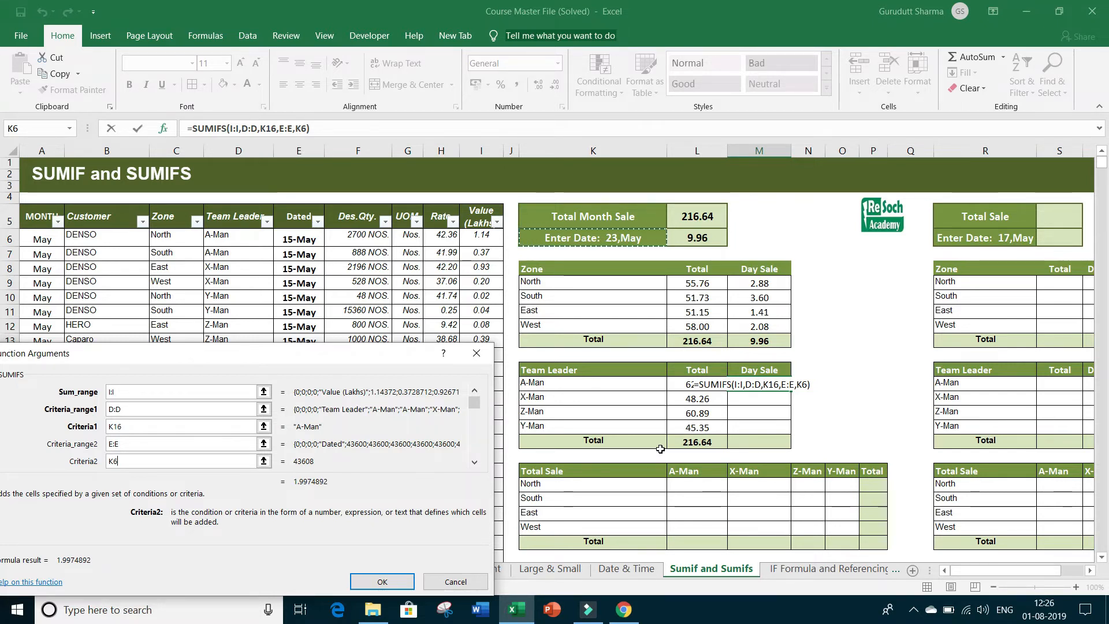
{"action": "left_click", "coordinate": [114, 462]}
{"action": "type", "text": "$"}
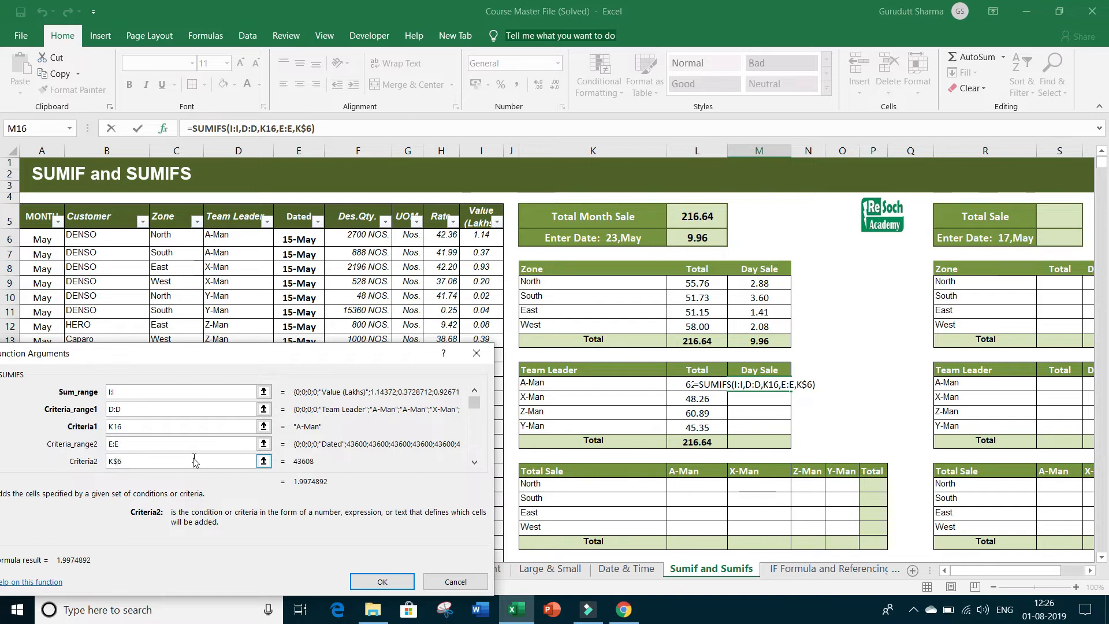
{"action": "key", "text": "Return"}
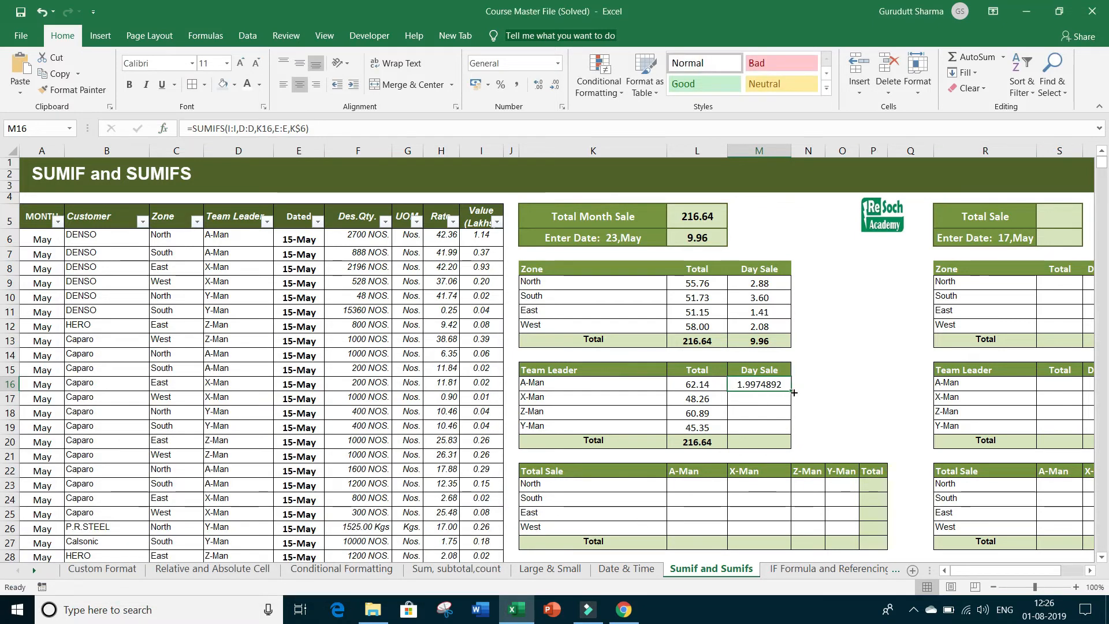
Copy the M16 formula down to the Y-Man row in M19 and format M16:M19 as Number with 2 decimal places
{"action": "left_click_drag", "start_coordinate": [790, 390], "coordinate": [788, 433]}
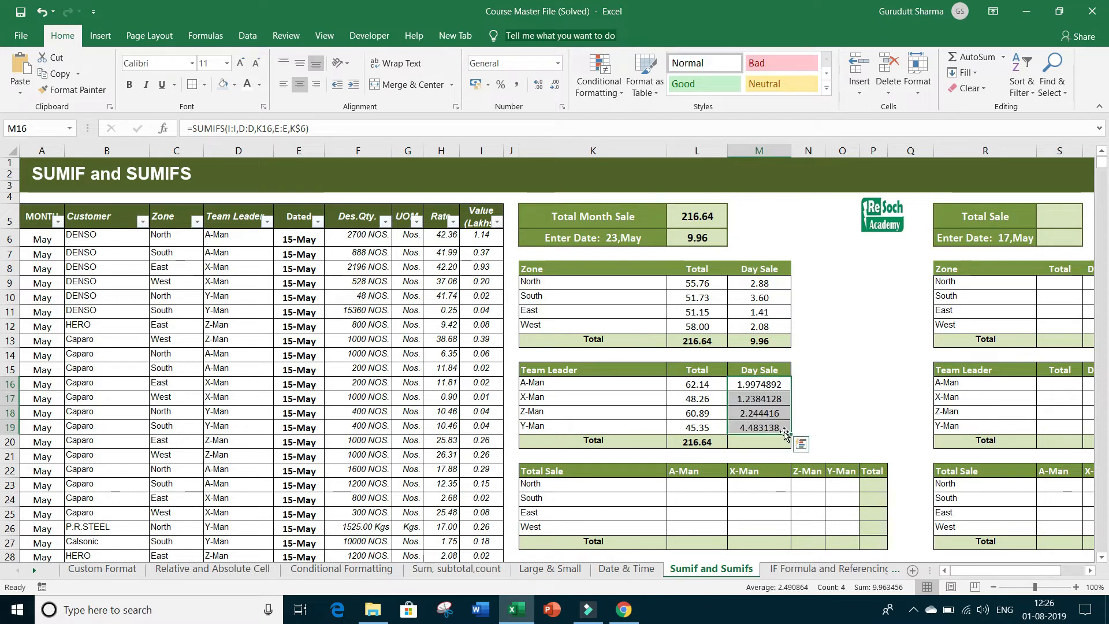
{"action": "right_click", "coordinate": [765, 398]}
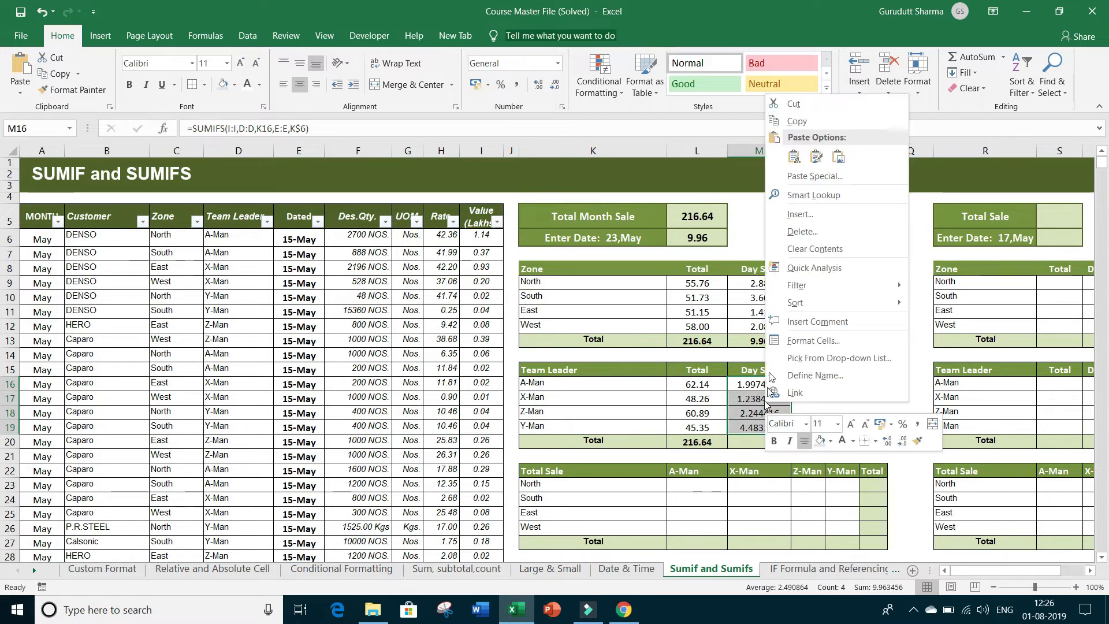
{"action": "left_click", "coordinate": [785, 347]}
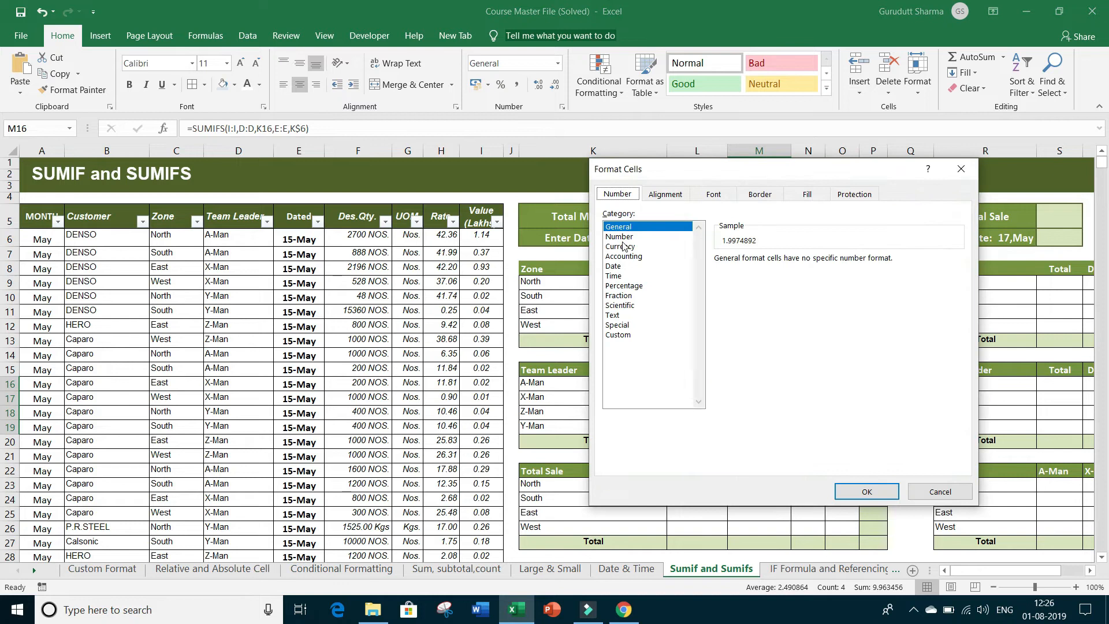
{"action": "key", "text": "Down"}
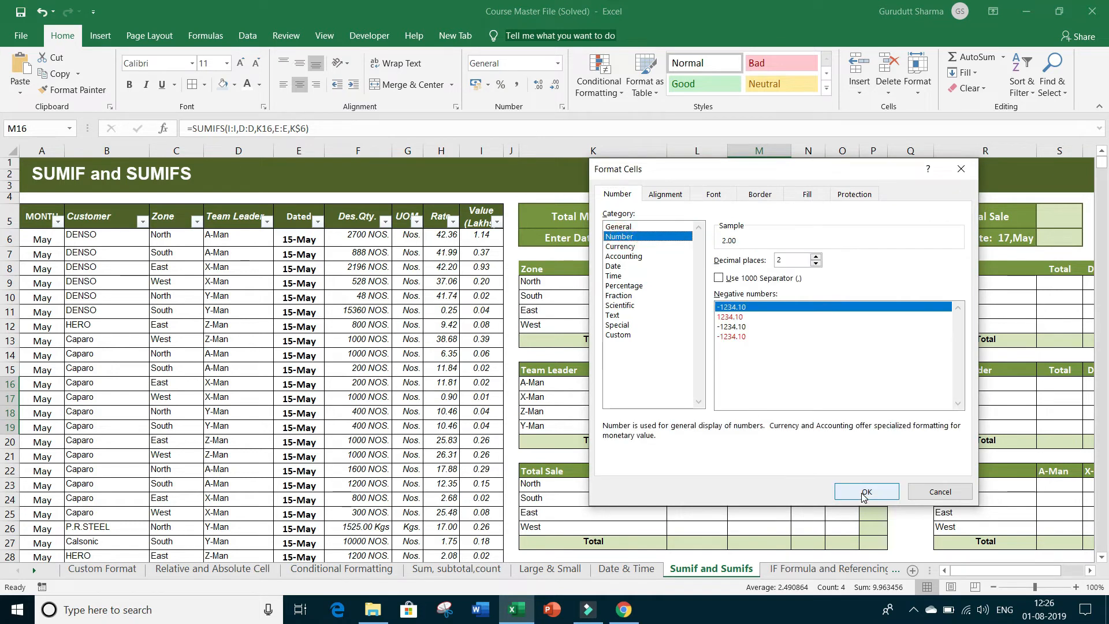
{"action": "left_click", "coordinate": [864, 494]}
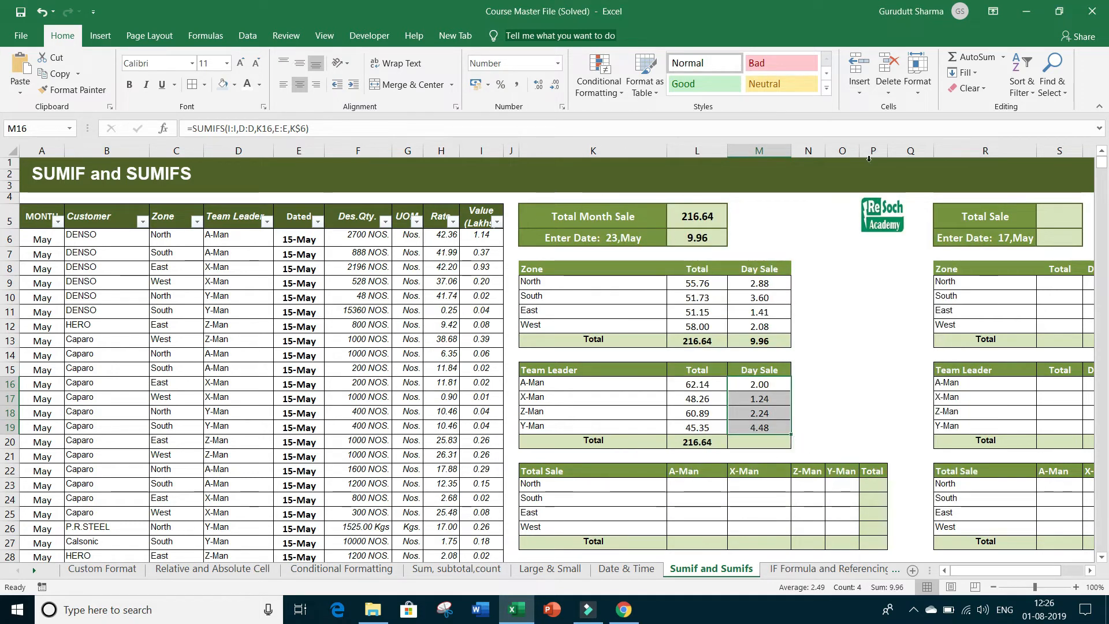
Add an AutoSum total of M16:M19 in the Team Leader table's Day Sale Total cell, M20, and check the Total row
{"action": "left_click", "coordinate": [975, 58]}
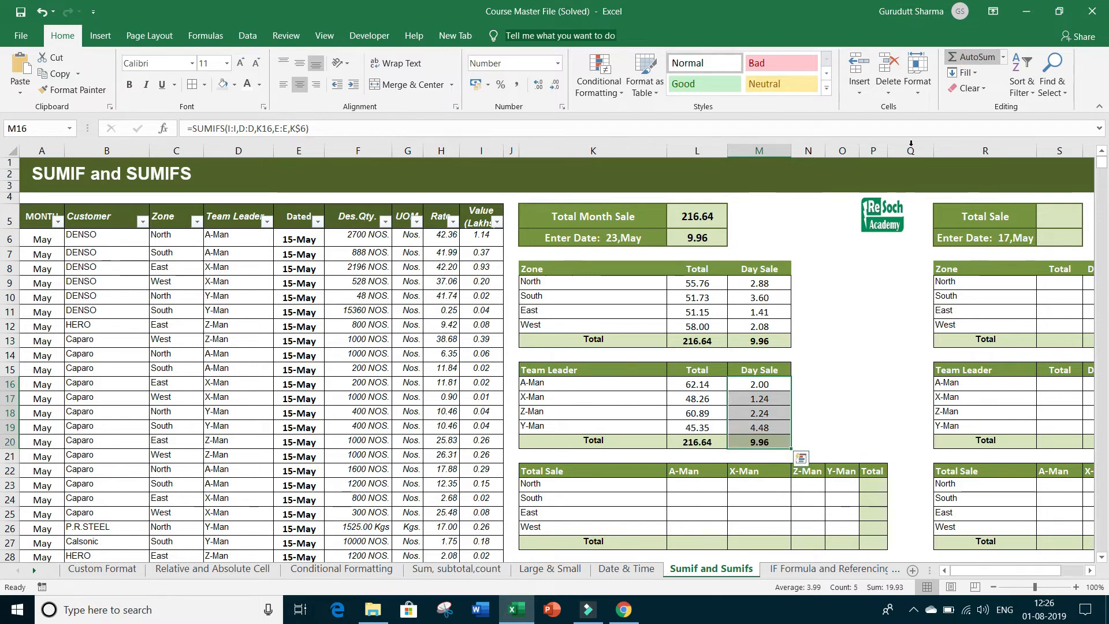
{"action": "left_click", "coordinate": [838, 324]}
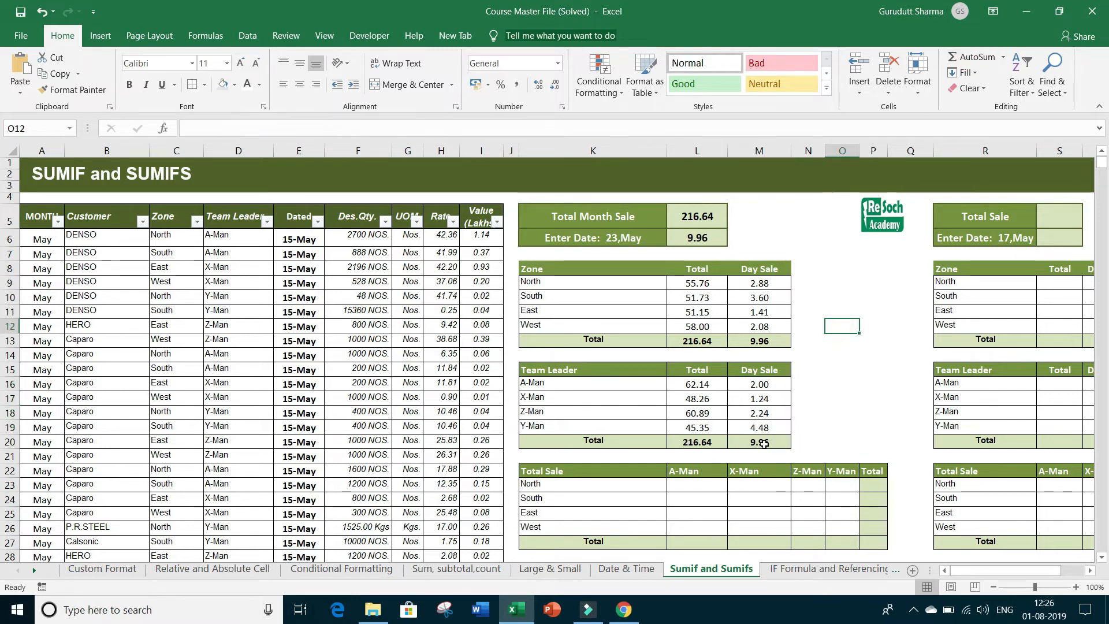
{"action": "left_click_drag", "start_coordinate": [594, 442], "coordinate": [762, 441]}
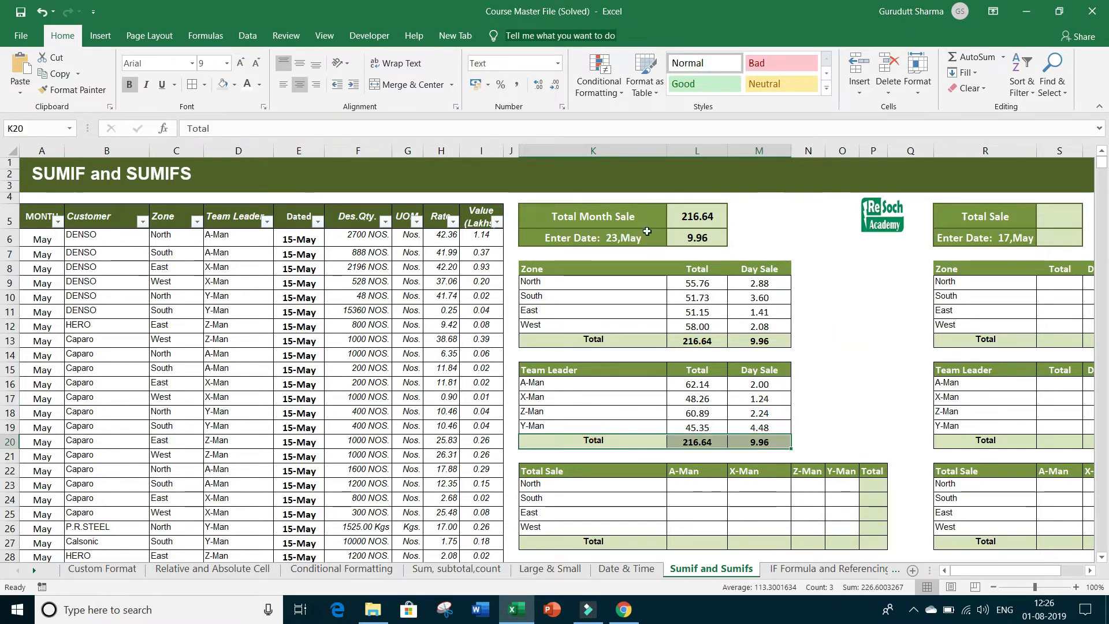
Examine the Total Sale table's layout: the team leader headings in row 22, the zones in K23:K26 and the Total column
{"action": "scroll", "coordinate": [785, 372], "scroll_direction": "down", "scroll_amount": 1}
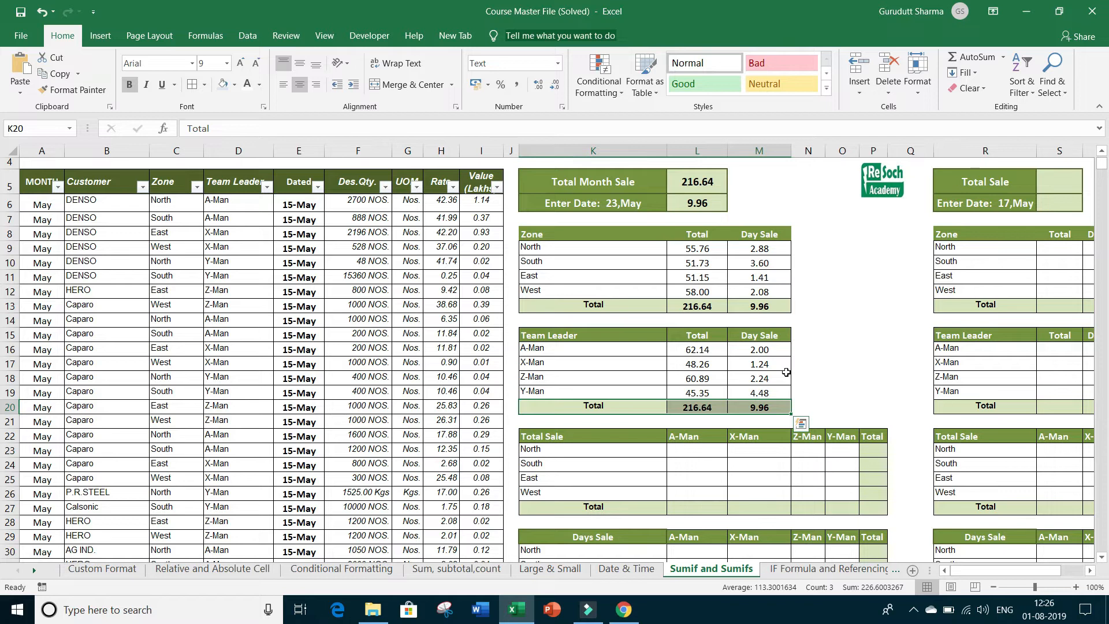
{"action": "scroll", "coordinate": [794, 352], "scroll_direction": "down", "scroll_amount": 2}
{"action": "scroll", "coordinate": [764, 382], "scroll_direction": "up", "scroll_amount": 1}
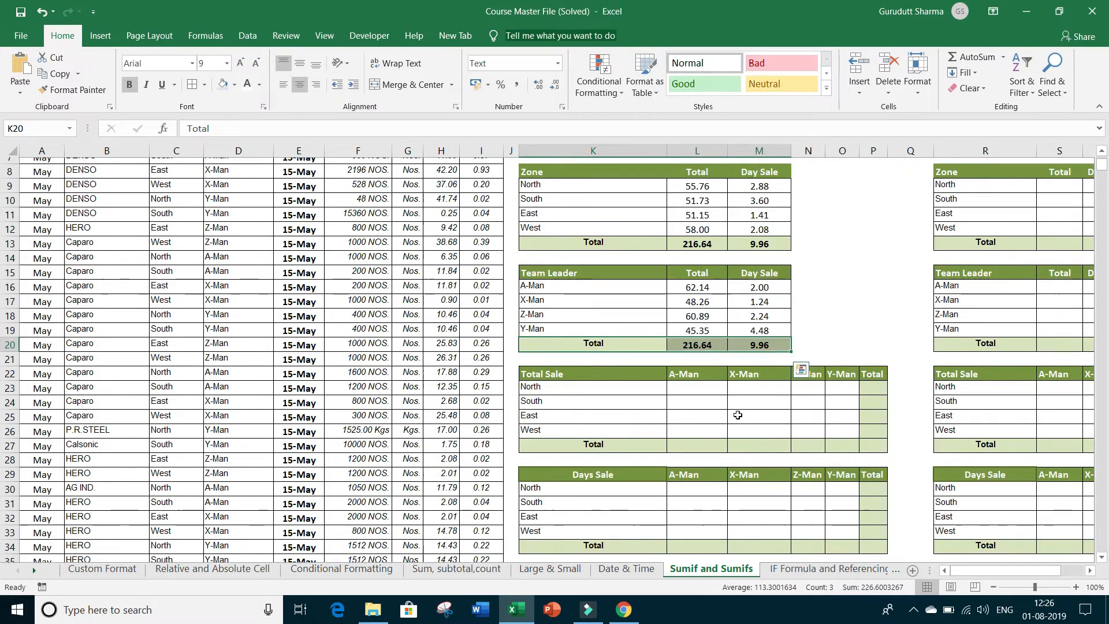
{"action": "left_click", "coordinate": [695, 405]}
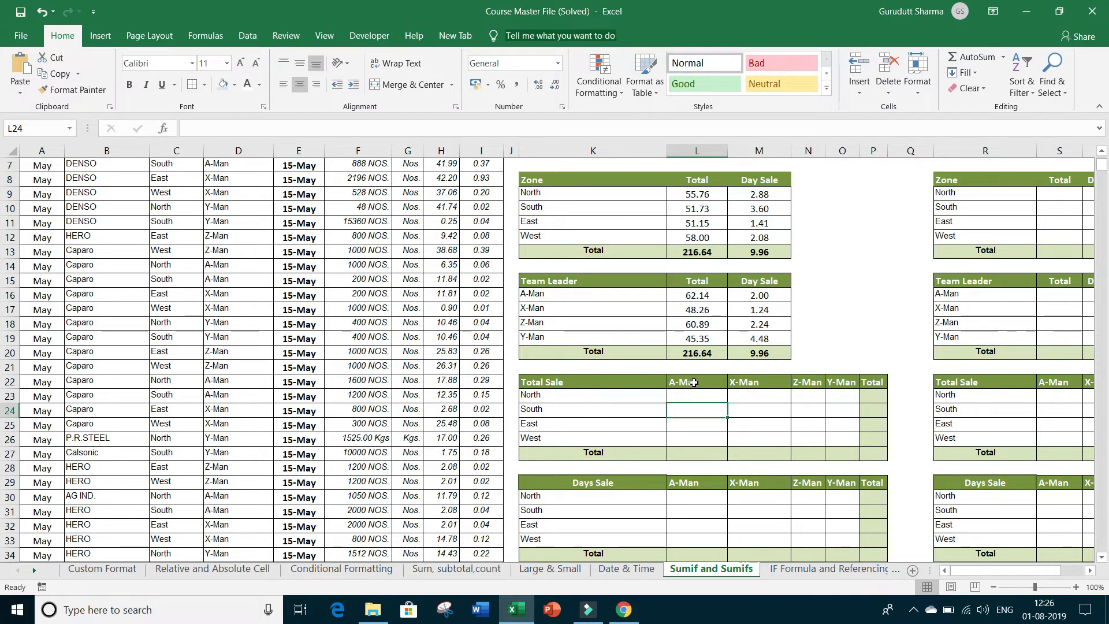
{"action": "left_click", "coordinate": [693, 382]}
{"action": "left_click", "coordinate": [753, 381]}
{"action": "left_click", "coordinate": [808, 381]}
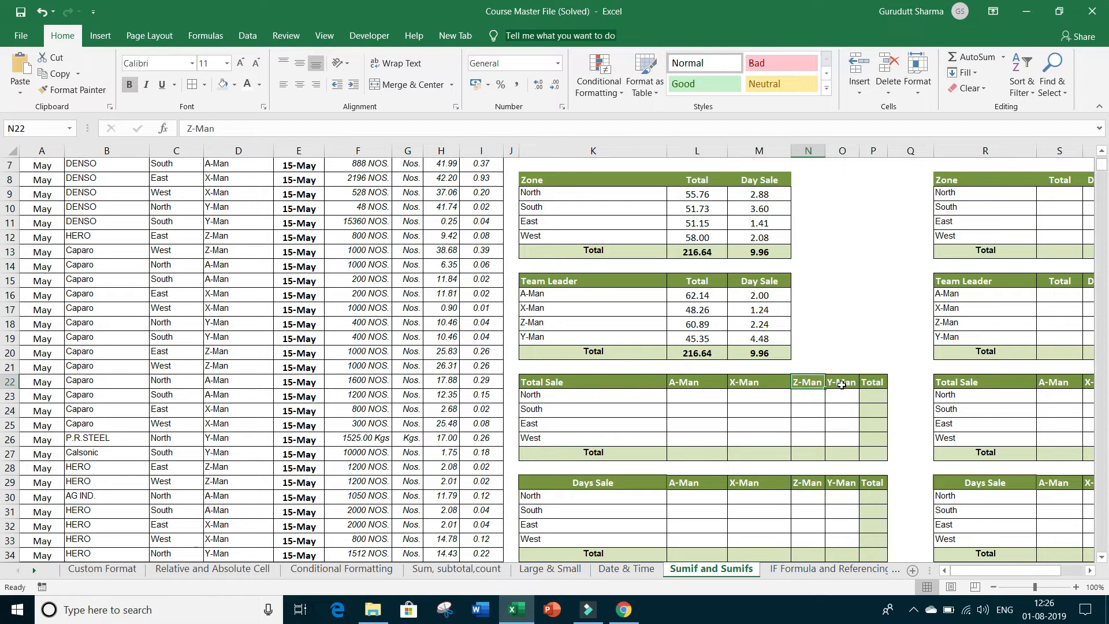
{"action": "left_click_drag", "start_coordinate": [687, 382], "coordinate": [833, 384]}
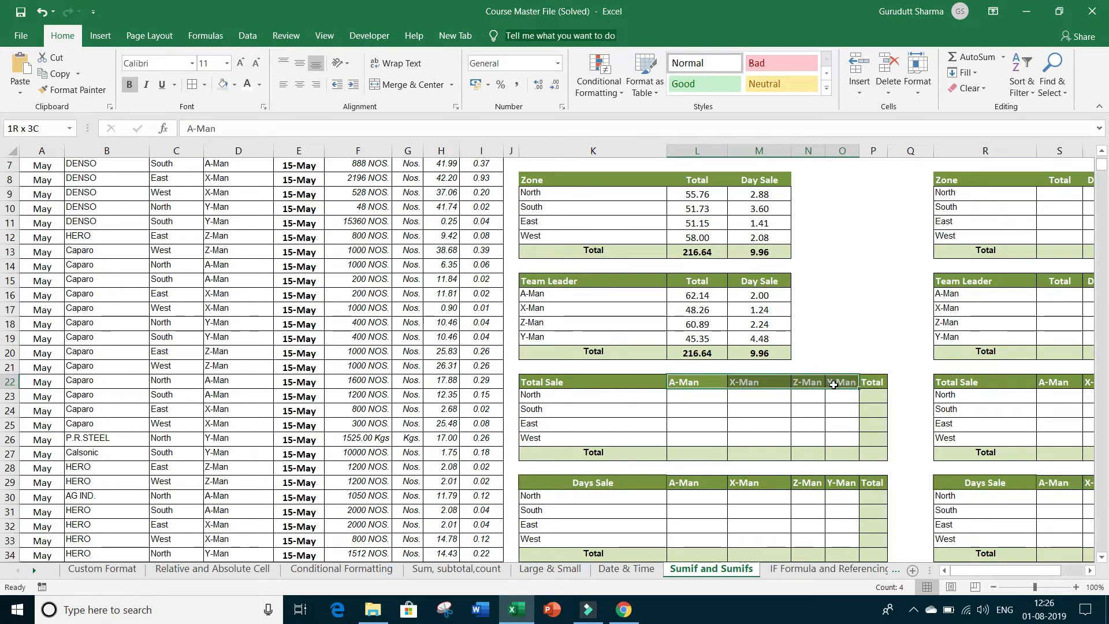
{"action": "left_click_drag", "start_coordinate": [561, 395], "coordinate": [554, 439]}
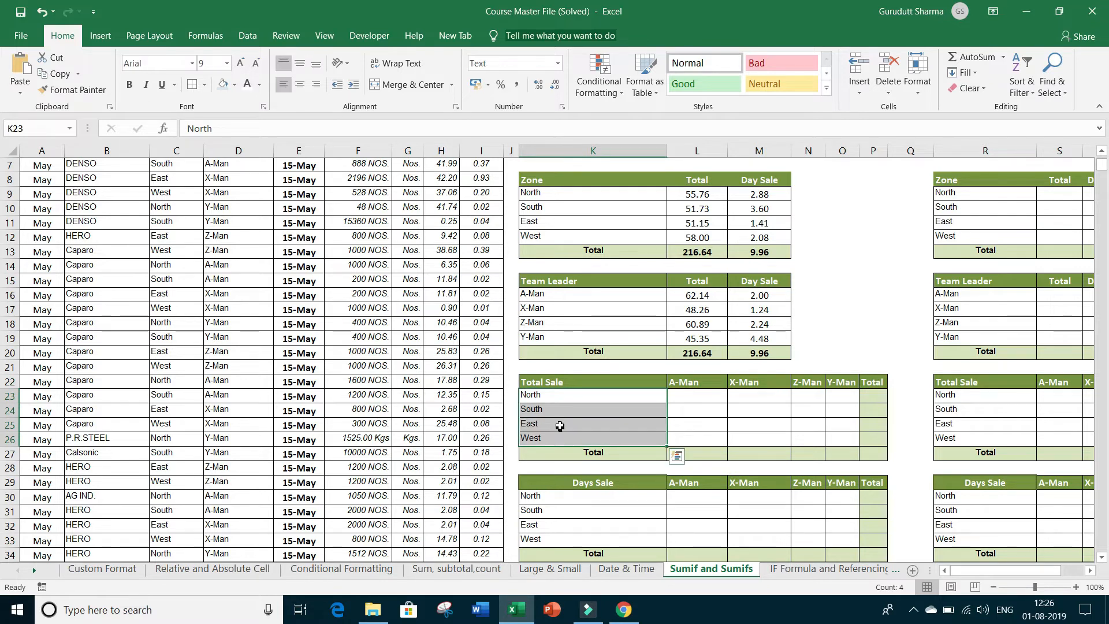
{"action": "left_click_drag", "start_coordinate": [564, 395], "coordinate": [564, 440]}
{"action": "left_click_drag", "start_coordinate": [694, 383], "coordinate": [808, 381]}
{"action": "left_click", "coordinate": [872, 395]}
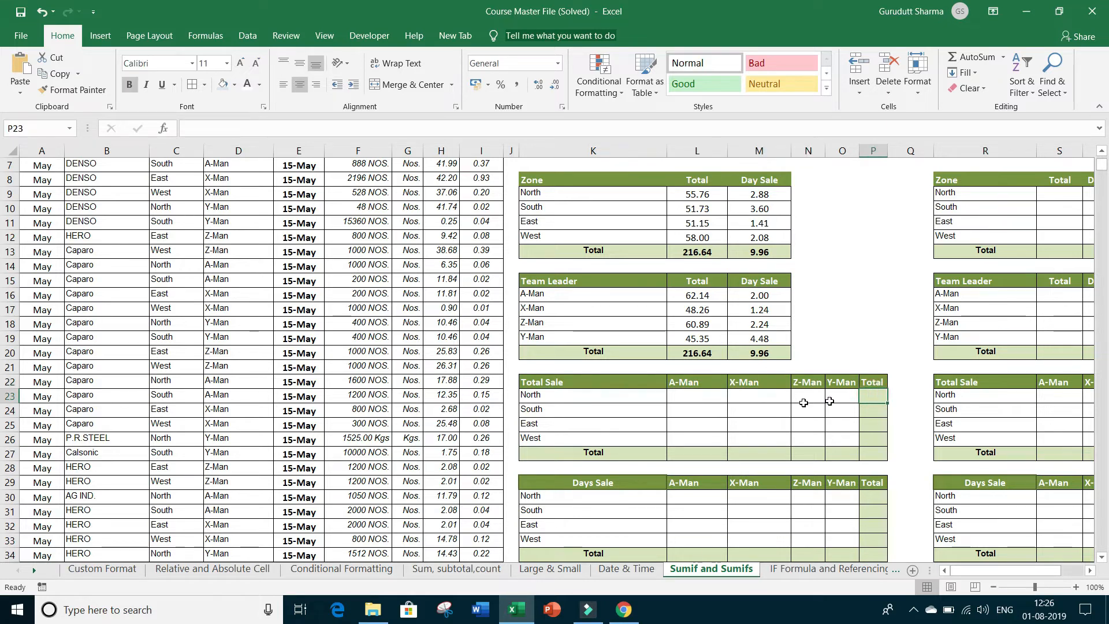
Start a SUMIFS formula in L23, the North row under A-Man in the Total Sale table, with I:I as its sum range
{"action": "left_click", "coordinate": [684, 397]}
{"action": "scroll", "coordinate": [739, 433], "scroll_direction": "up", "scroll_amount": 2}
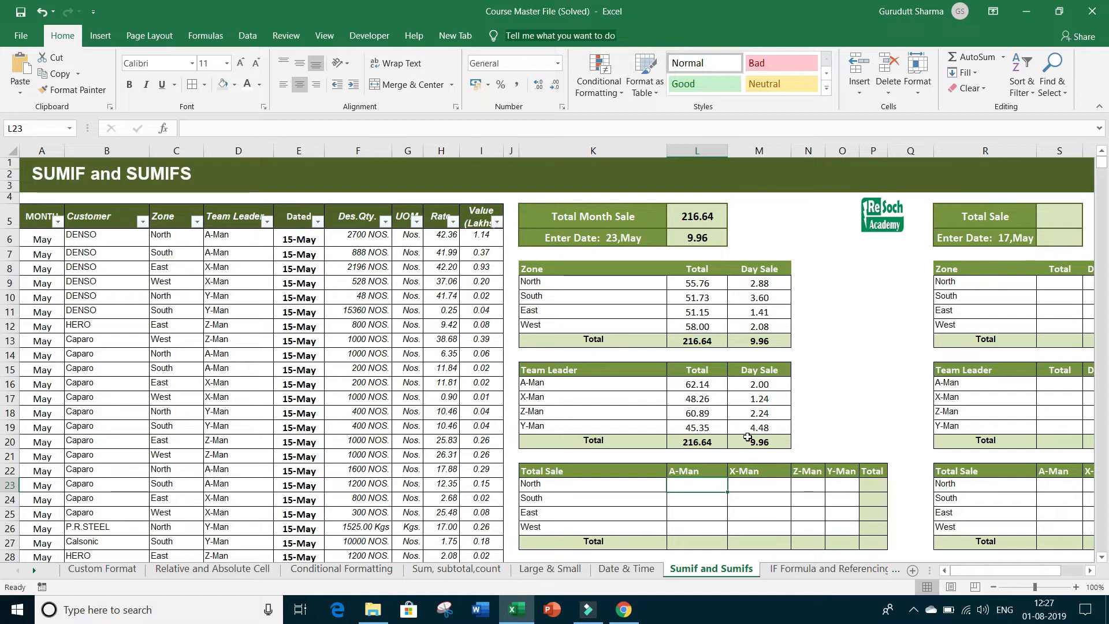
{"action": "type", "text": "=s"}
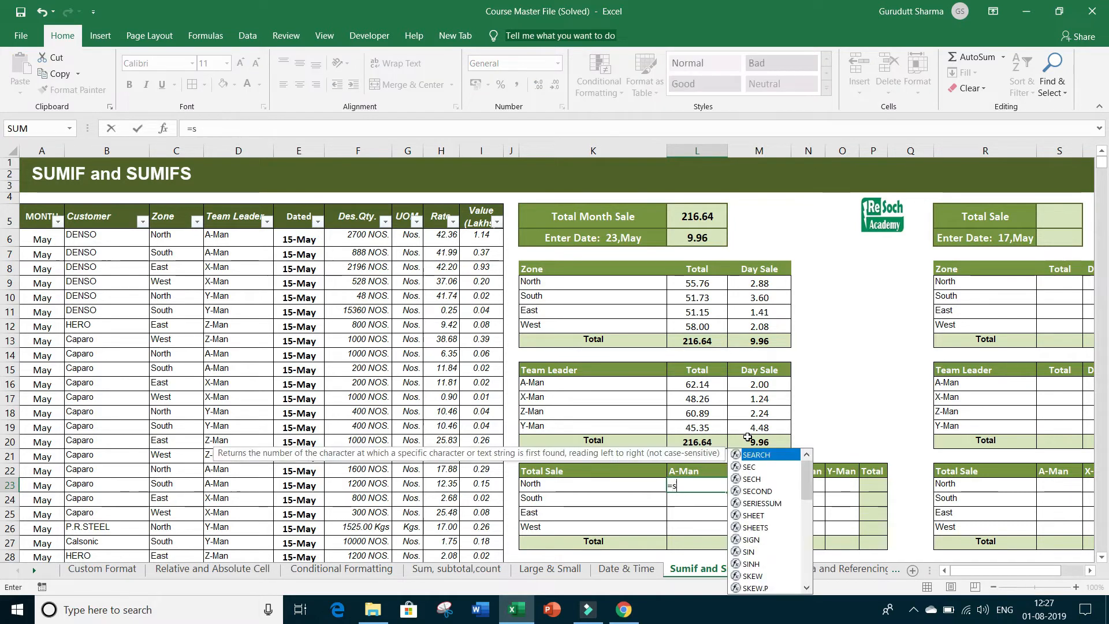
{"action": "type", "text": "umif"}
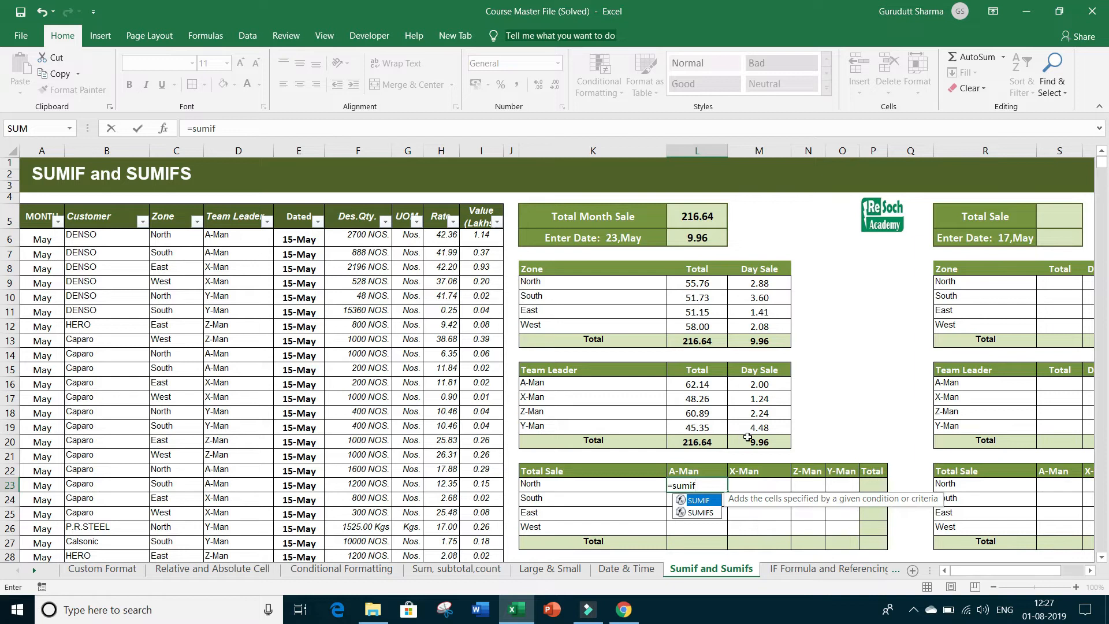
{"action": "type", "text": "s("}
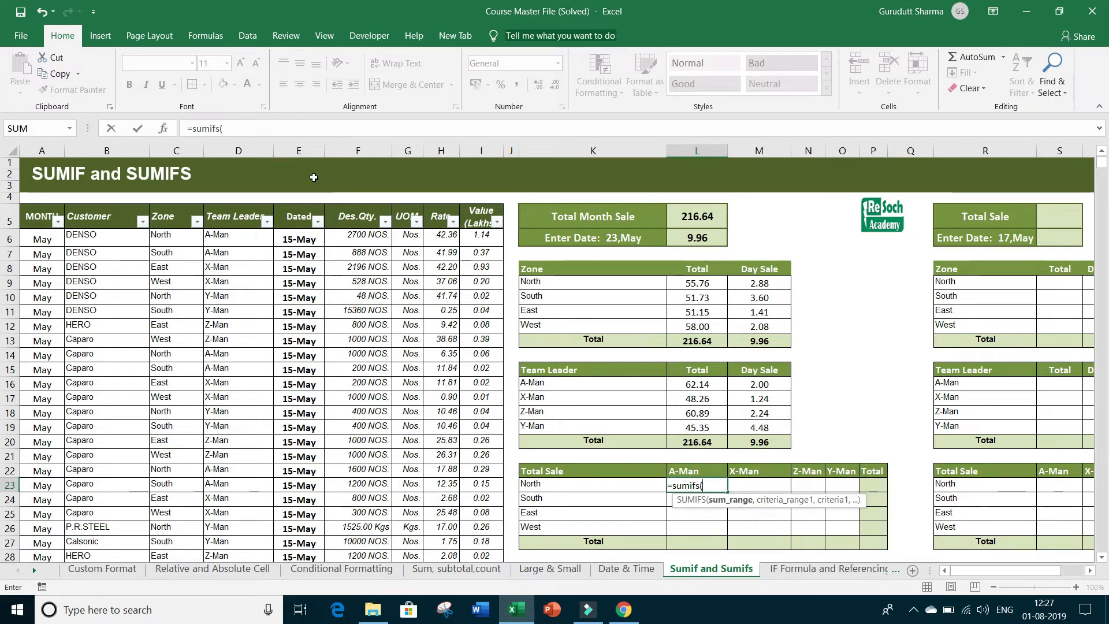
{"action": "left_click", "coordinate": [165, 130]}
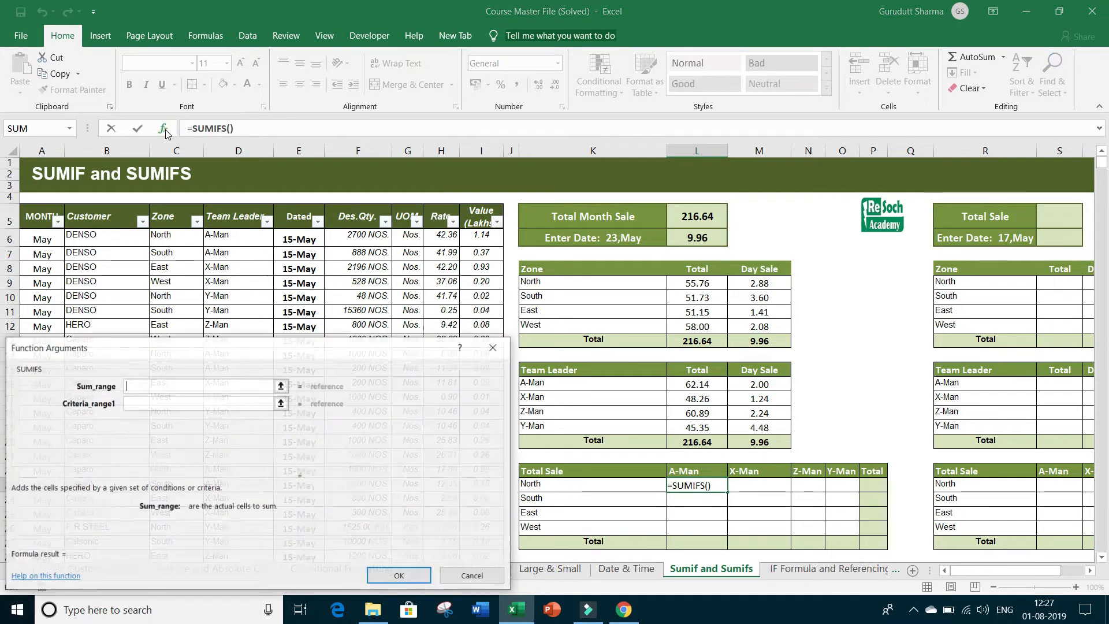
{"action": "left_click_drag", "start_coordinate": [202, 349], "coordinate": [211, 386]}
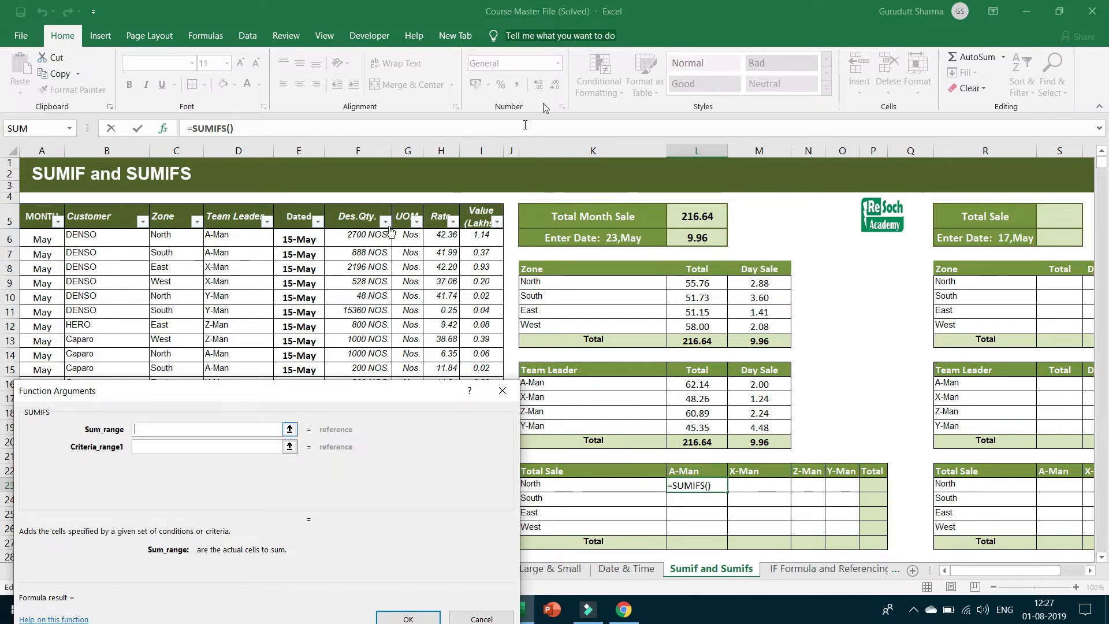
{"action": "left_click", "coordinate": [479, 151]}
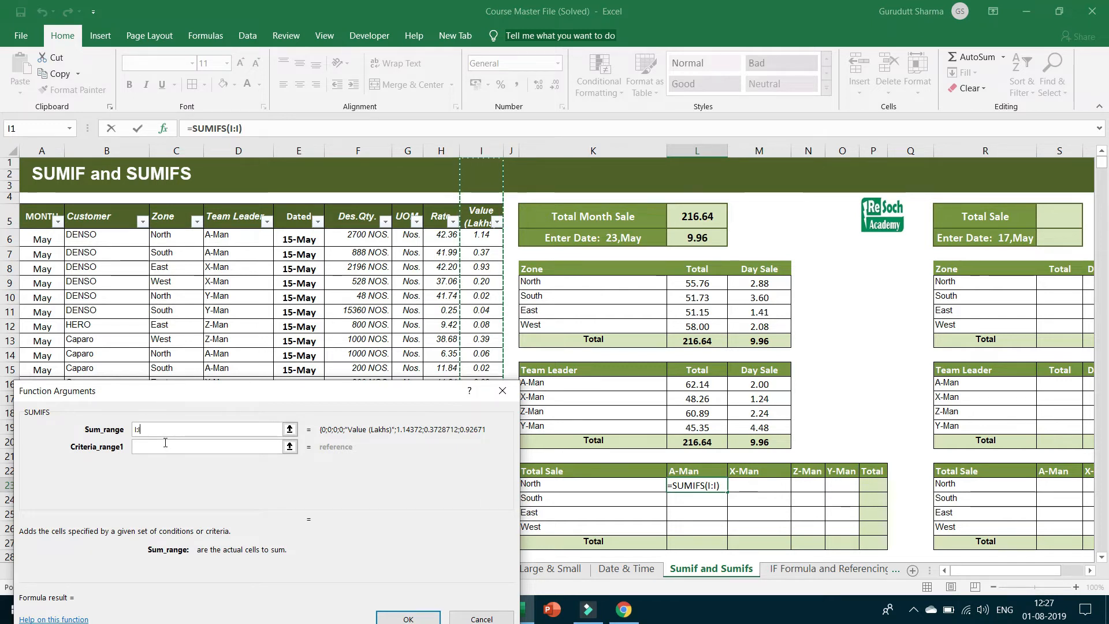
Set the Zone column C:C as the first criteria range and the North cell K23 as its criterion
{"action": "left_click", "coordinate": [147, 448]}
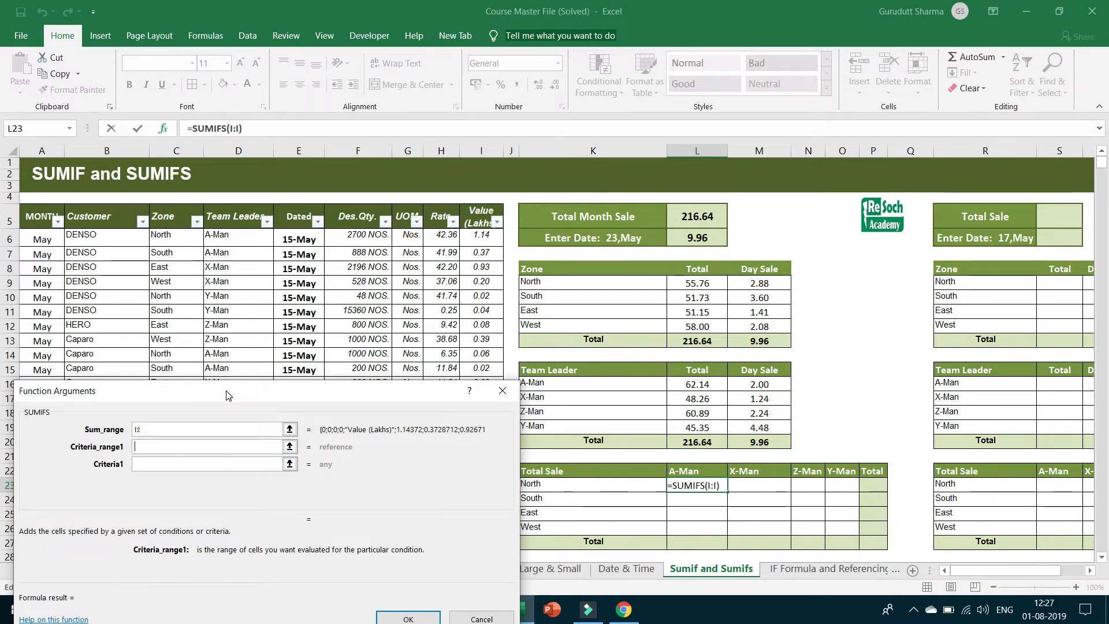
{"action": "left_click_drag", "start_coordinate": [226, 394], "coordinate": [208, 405]}
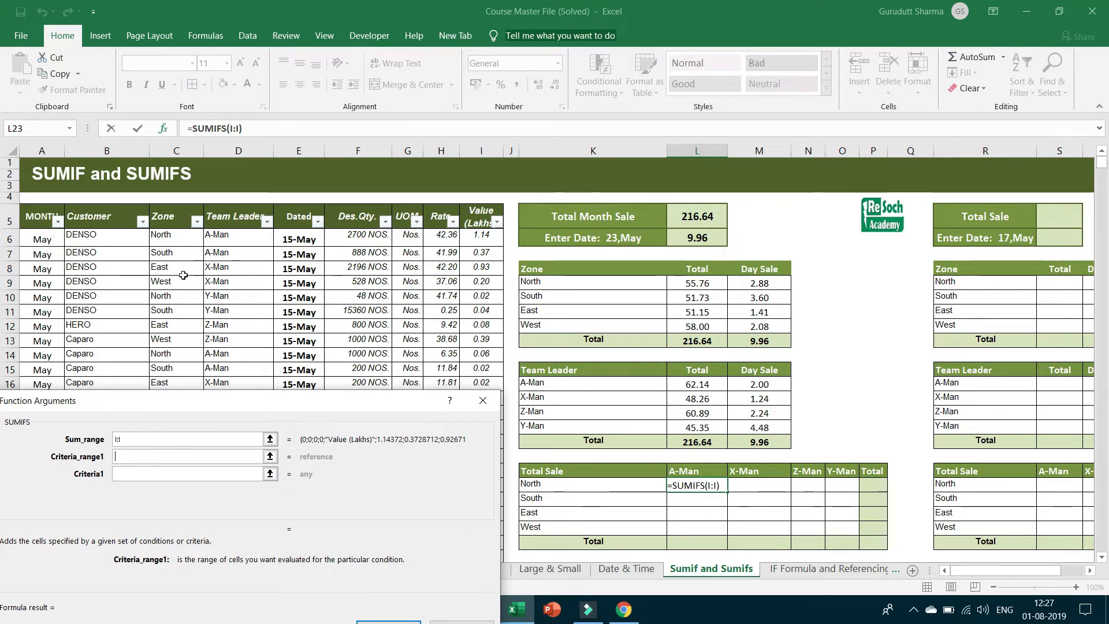
{"action": "left_click", "coordinate": [175, 151]}
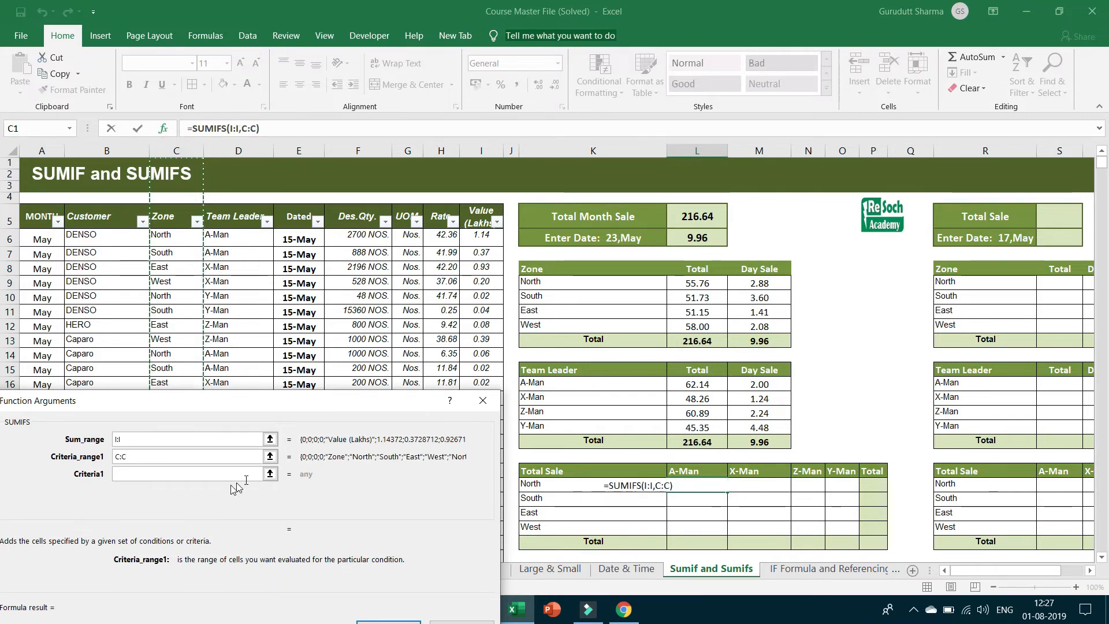
{"action": "left_click", "coordinate": [193, 474]}
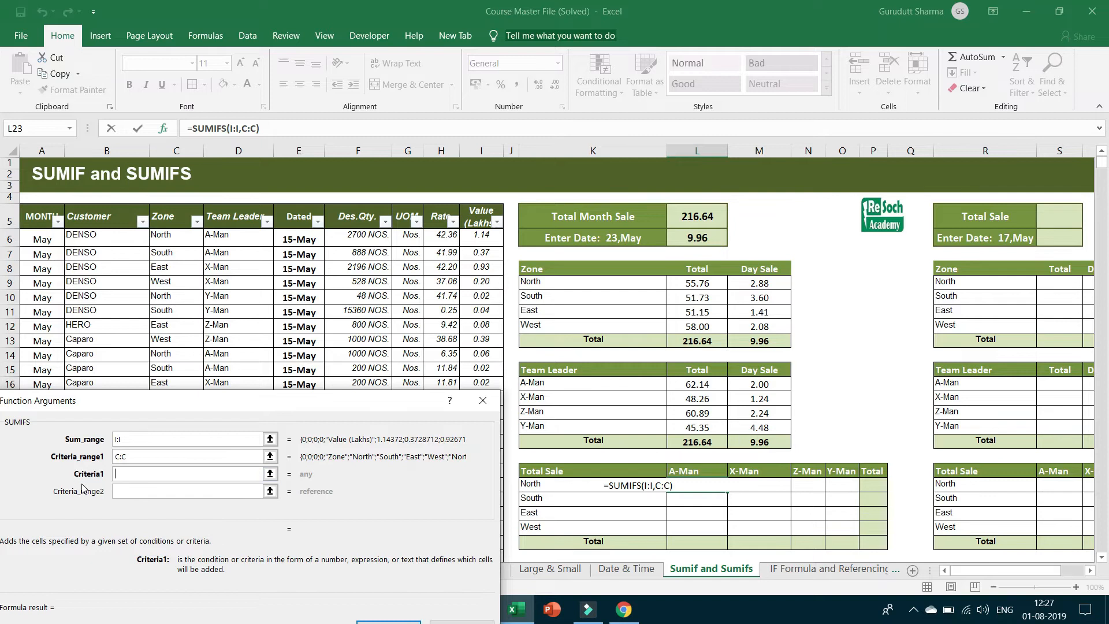
{"action": "left_click", "coordinate": [554, 483]}
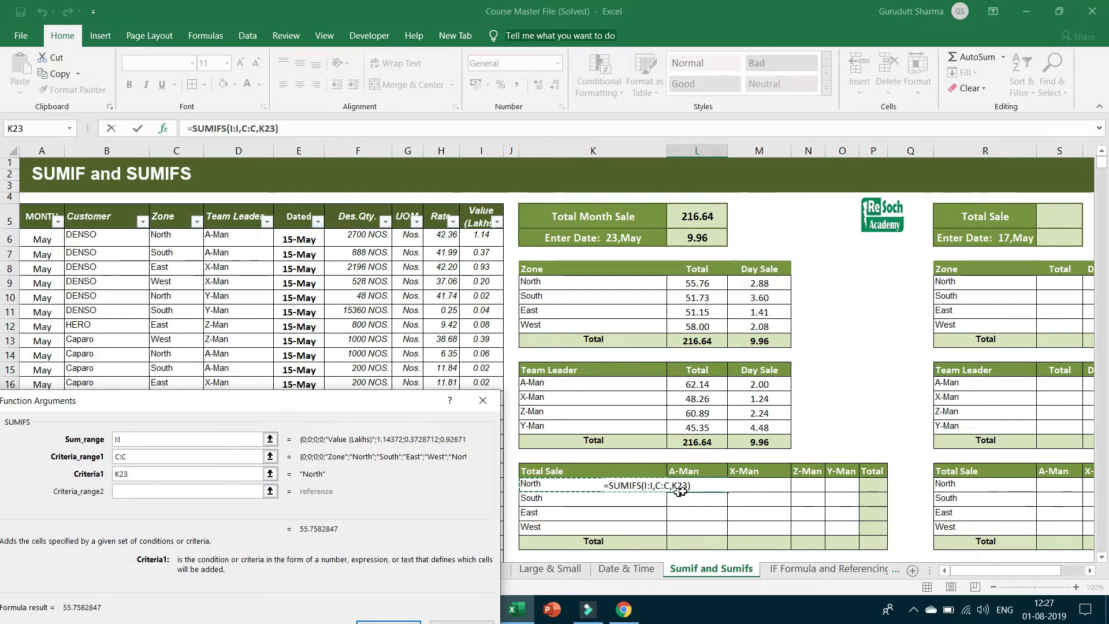
Set the Team Leader column D:D as the second criteria range and the A-Man heading L22 as its criterion
{"action": "left_click", "coordinate": [129, 492]}
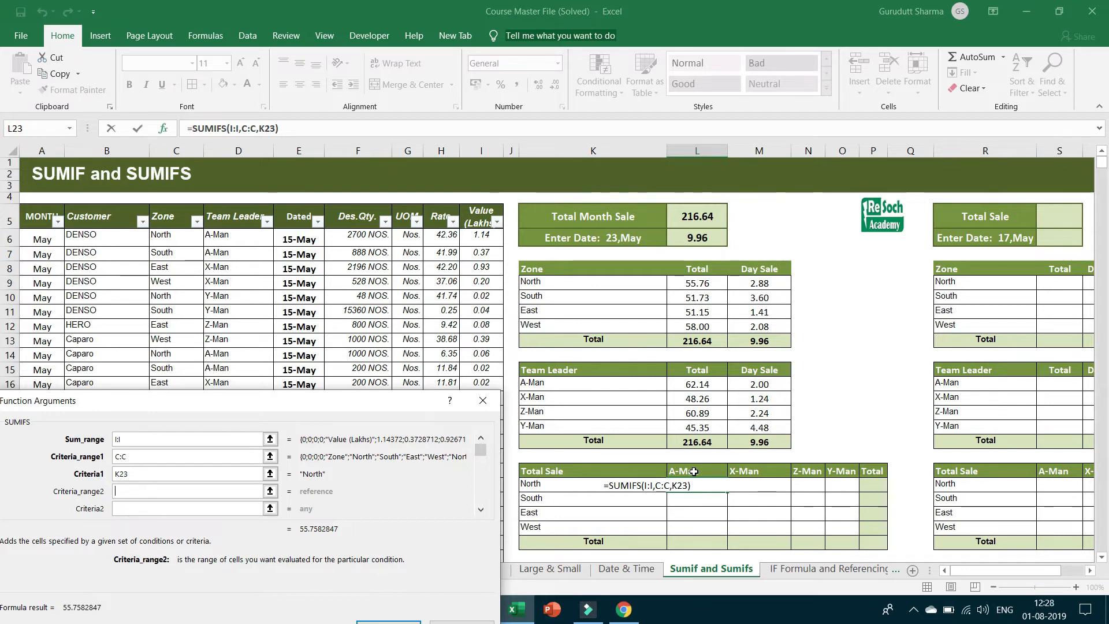
{"action": "left_click", "coordinate": [238, 152]}
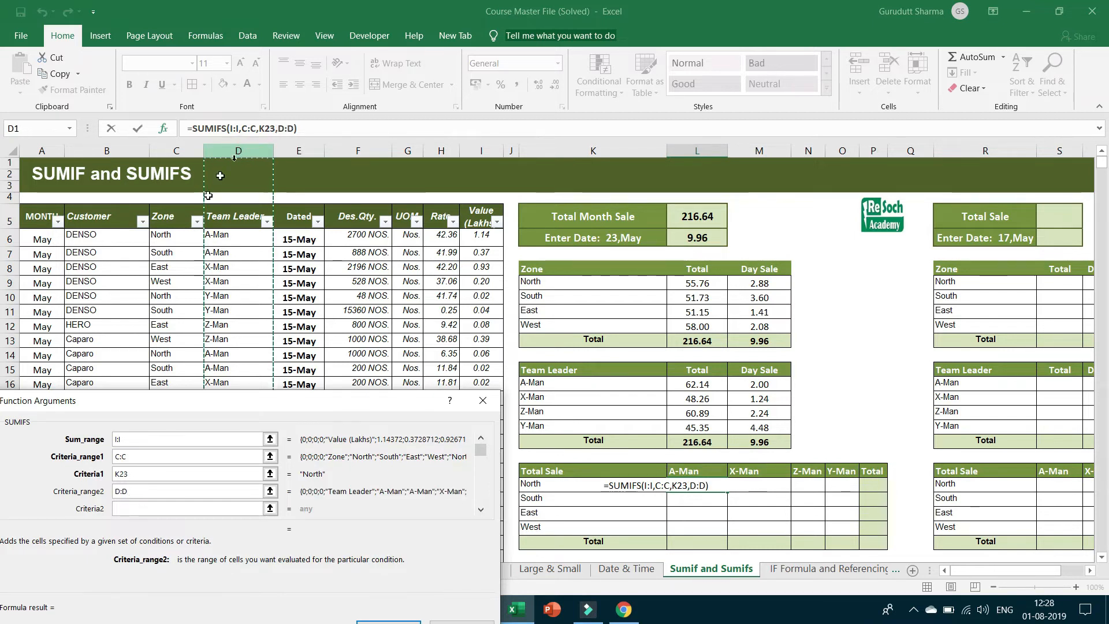
{"action": "left_click", "coordinate": [156, 510]}
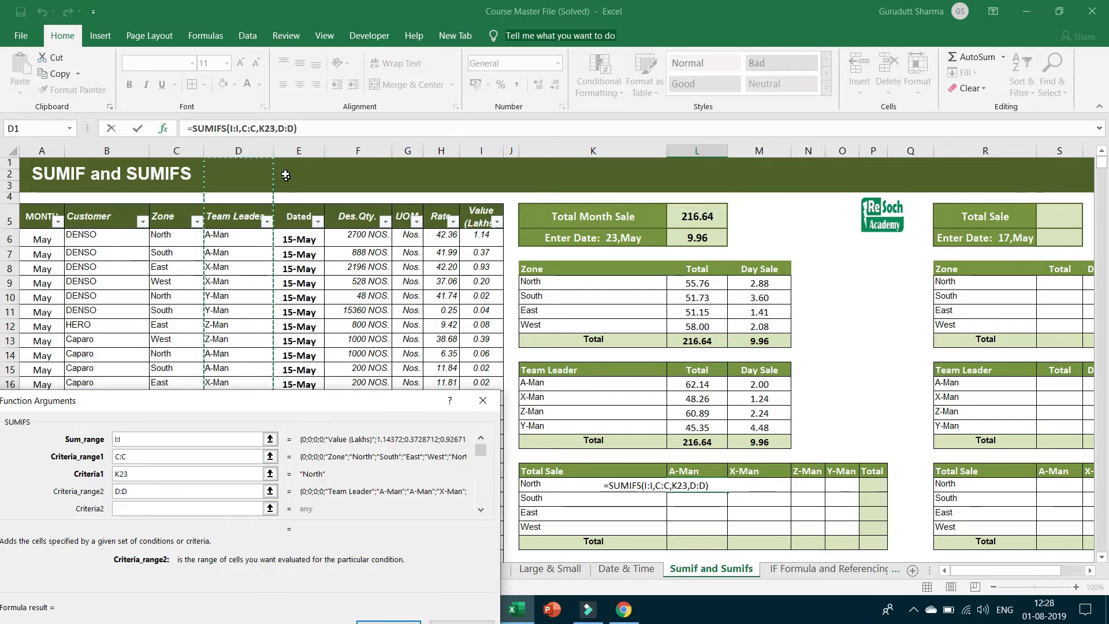
{"action": "left_click", "coordinate": [156, 511]}
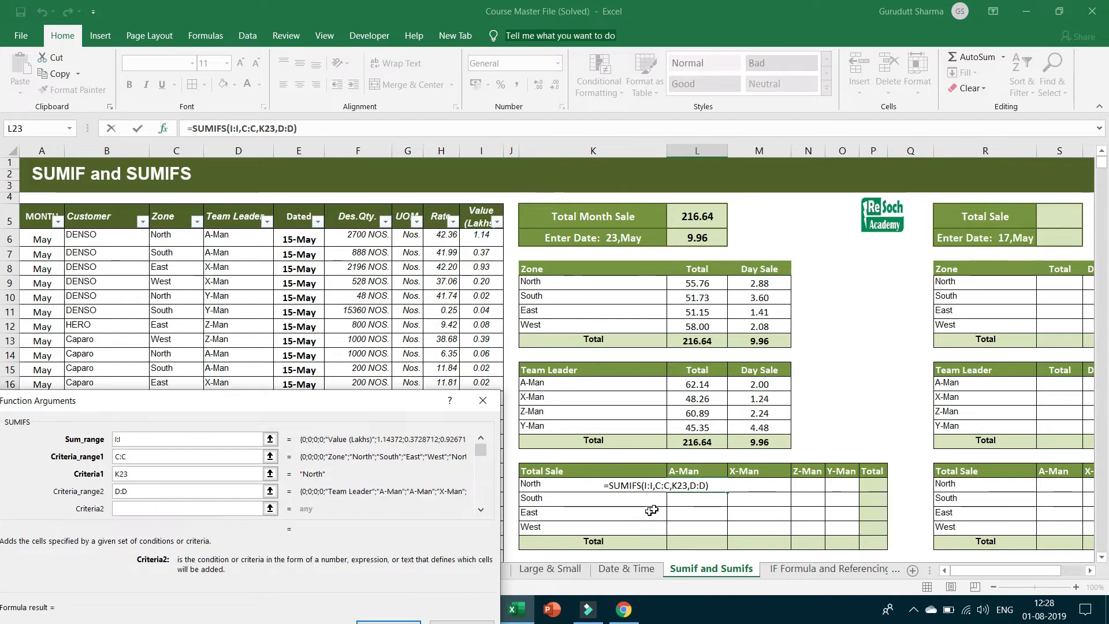
{"action": "left_click", "coordinate": [686, 470]}
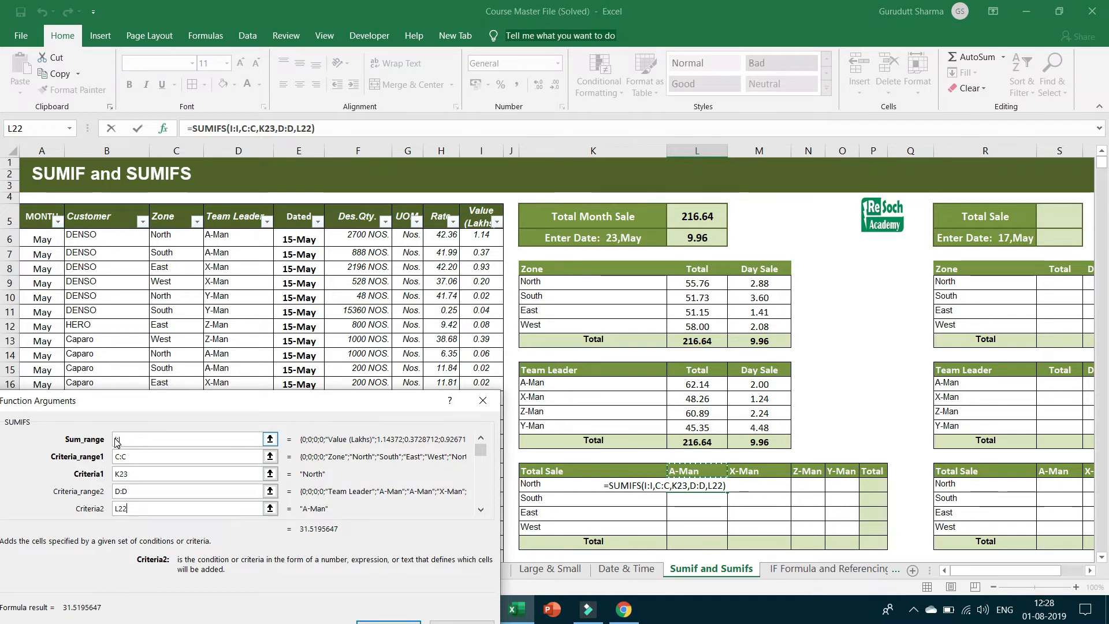
Lock the columns of the sum range and first criteria range as $I:$I and $C:$C
{"action": "left_click", "coordinate": [173, 406]}
{"action": "left_click_drag", "start_coordinate": [185, 401], "coordinate": [279, 278]}
{"action": "left_click", "coordinate": [212, 316]}
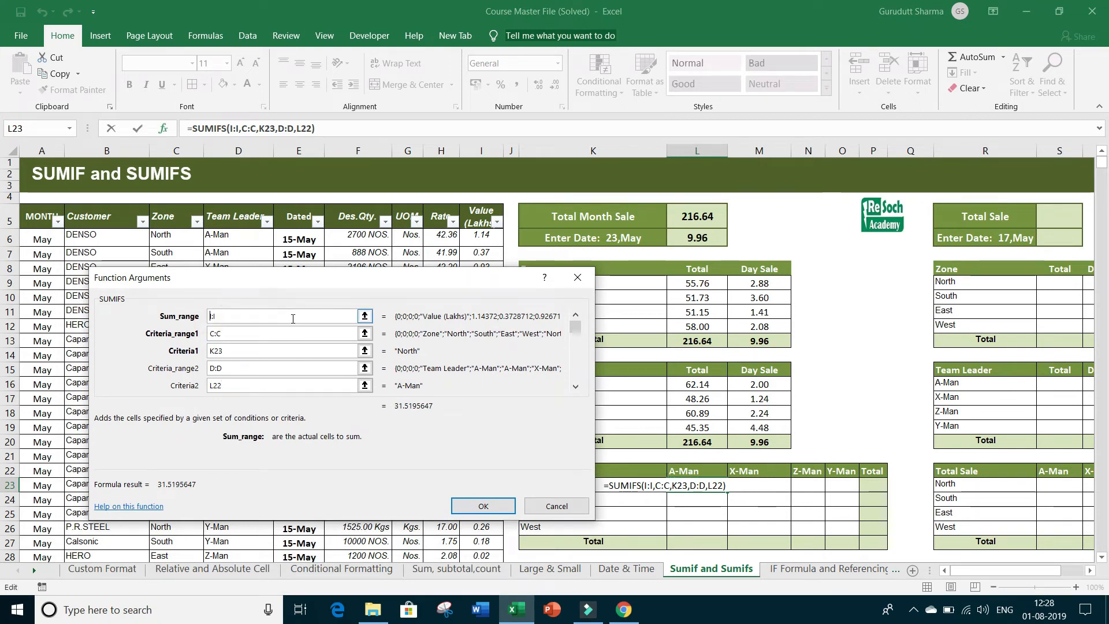
{"action": "type", "text": "$"}
{"action": "left_click", "coordinate": [219, 316]}
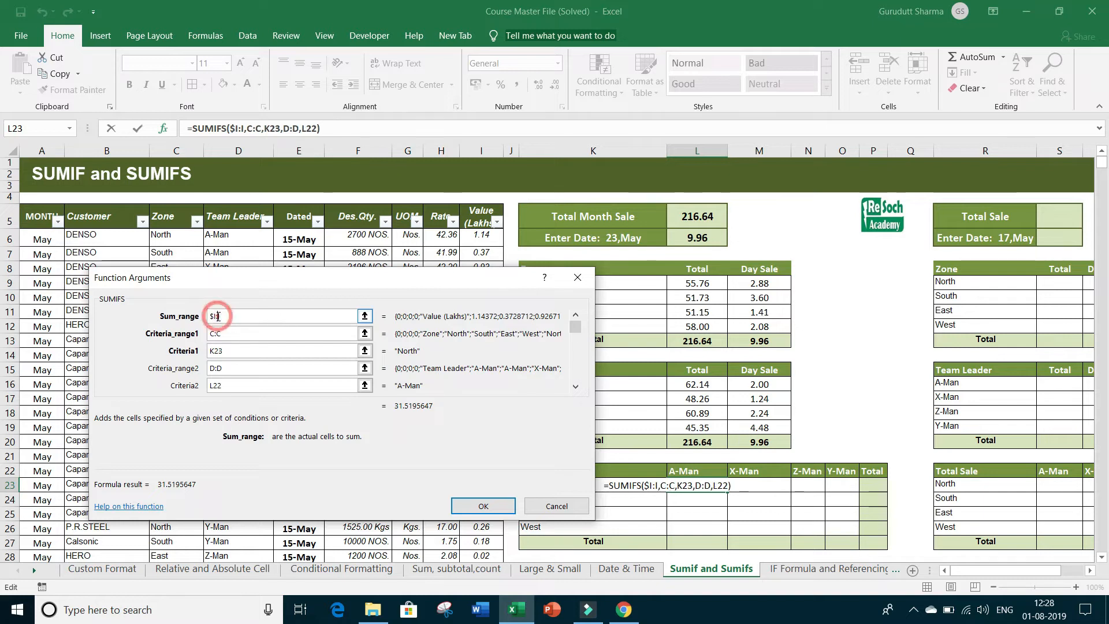
{"action": "type", "text": "$"}
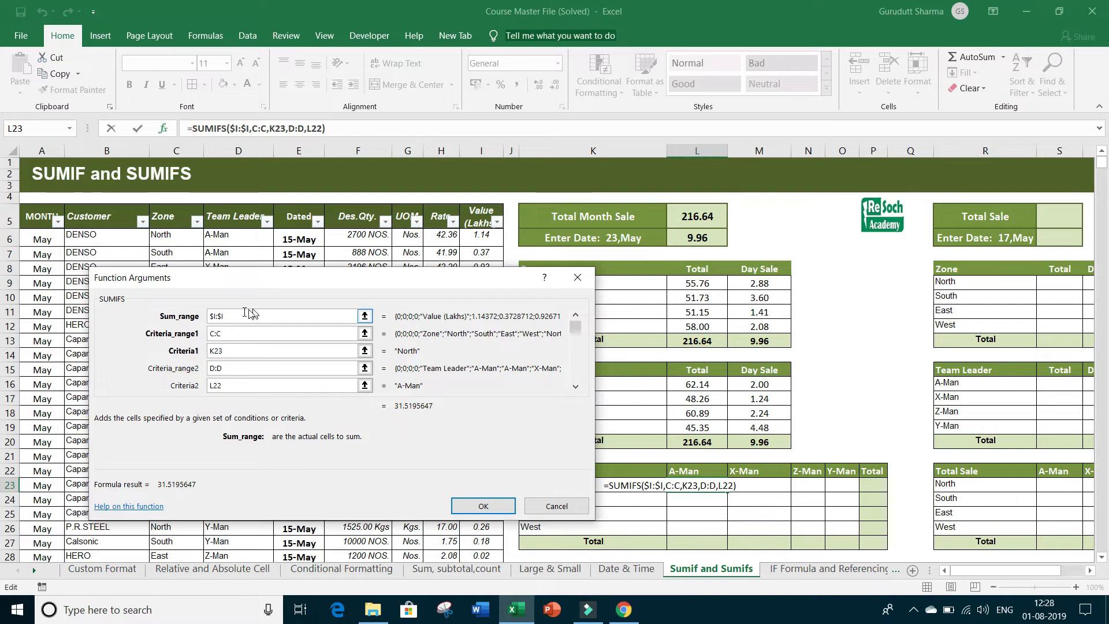
{"action": "left_click", "coordinate": [212, 334]}
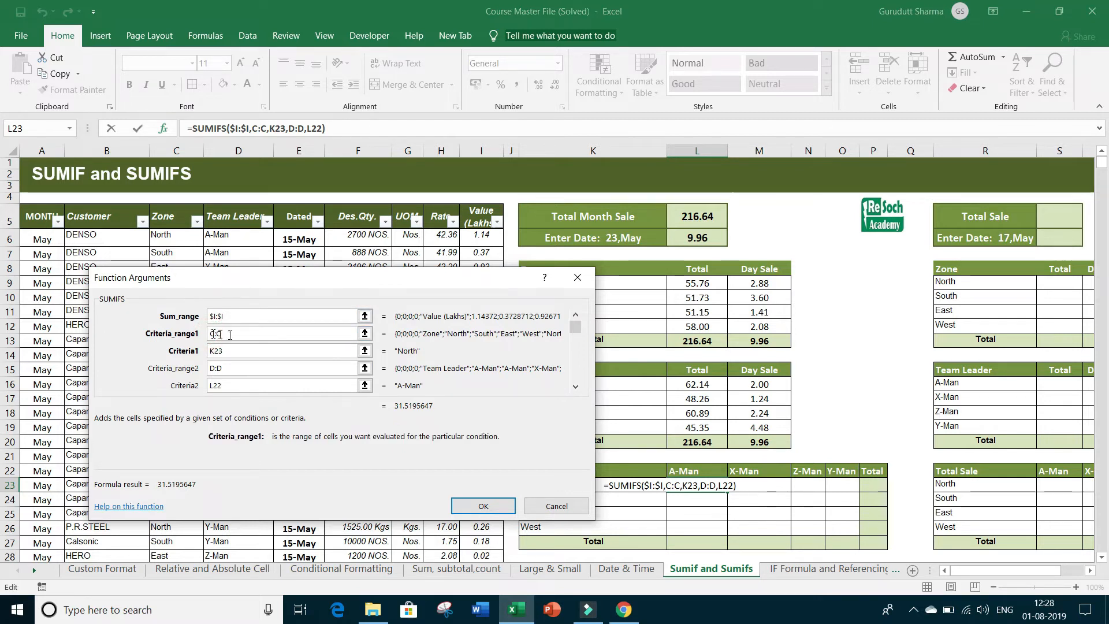
{"action": "type", "text": "$"}
{"action": "left_click", "coordinate": [223, 333]}
{"action": "type", "text": "$"}
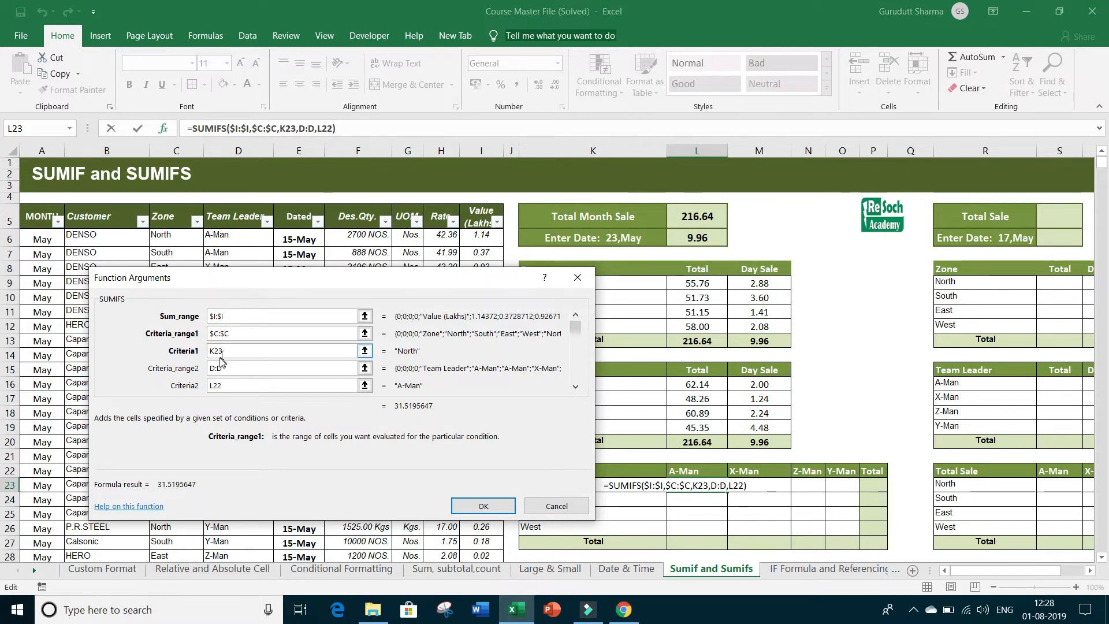
Lock the remaining SUMIFS arguments as $K23, $D:$D and L$22, and enter the formula
{"action": "left_click_drag", "start_coordinate": [259, 288], "coordinate": [172, 318]}
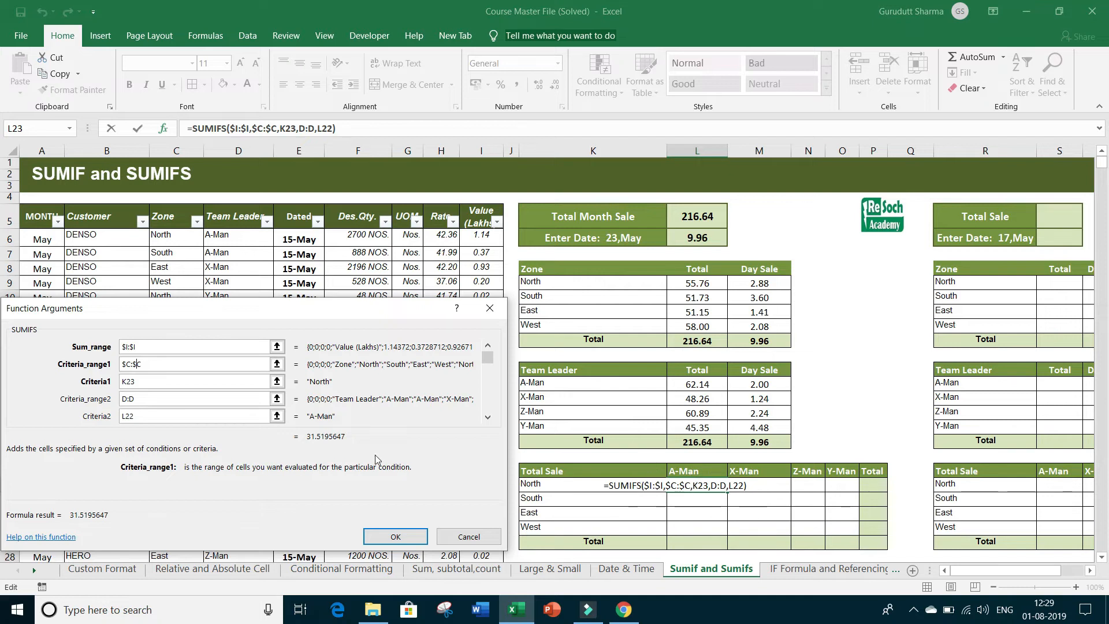
{"action": "left_click", "coordinate": [124, 381]}
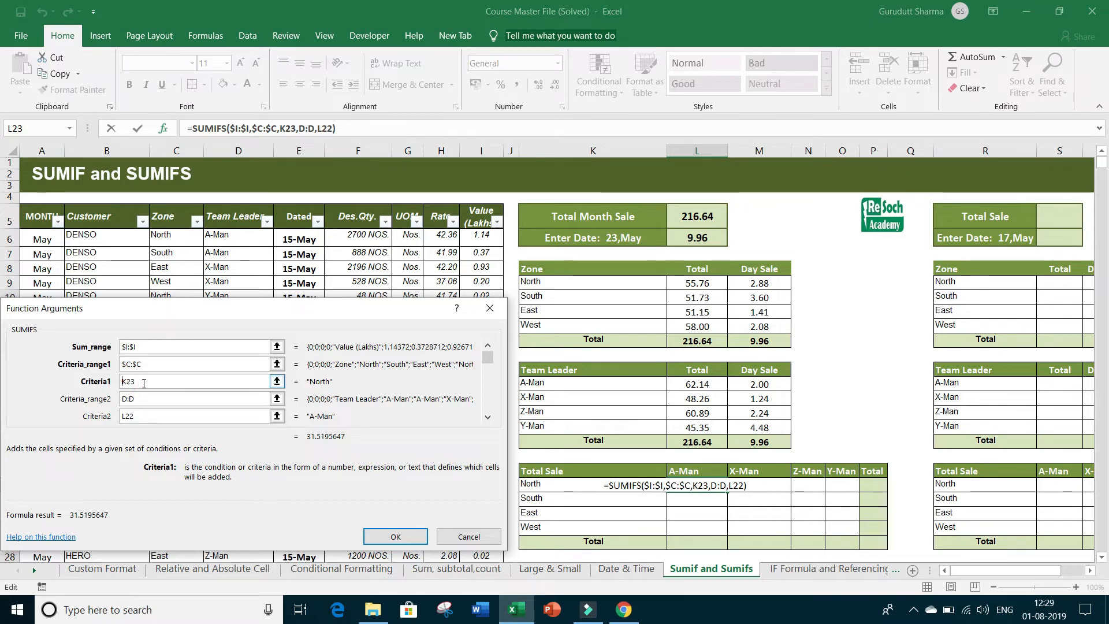
{"action": "type", "text": "$"}
{"action": "left_click", "coordinate": [123, 399]}
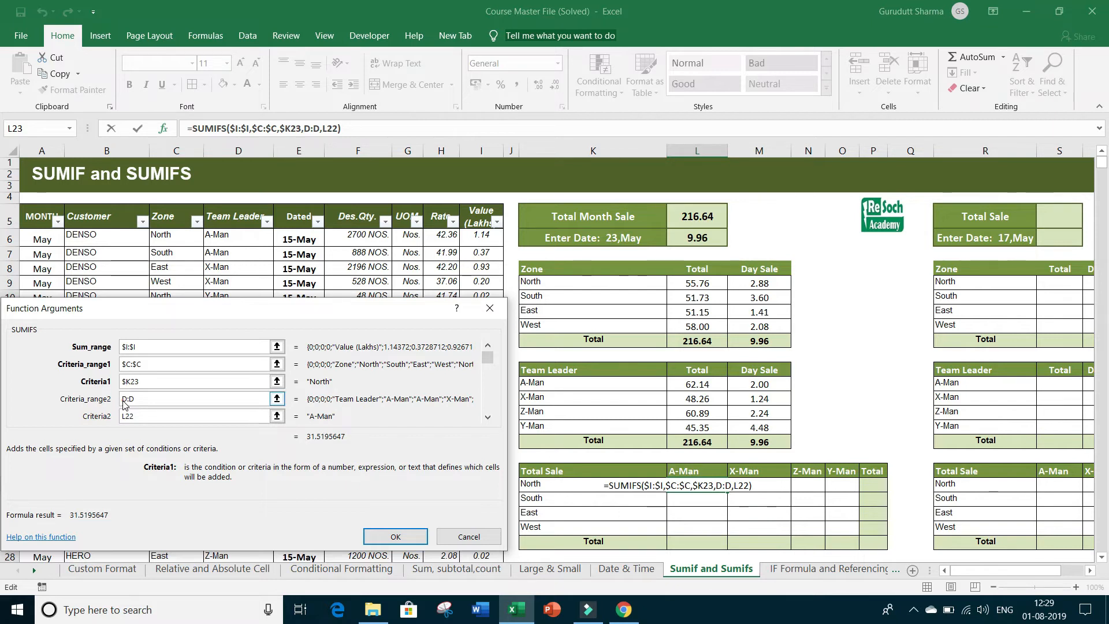
{"action": "type", "text": "$D:"}
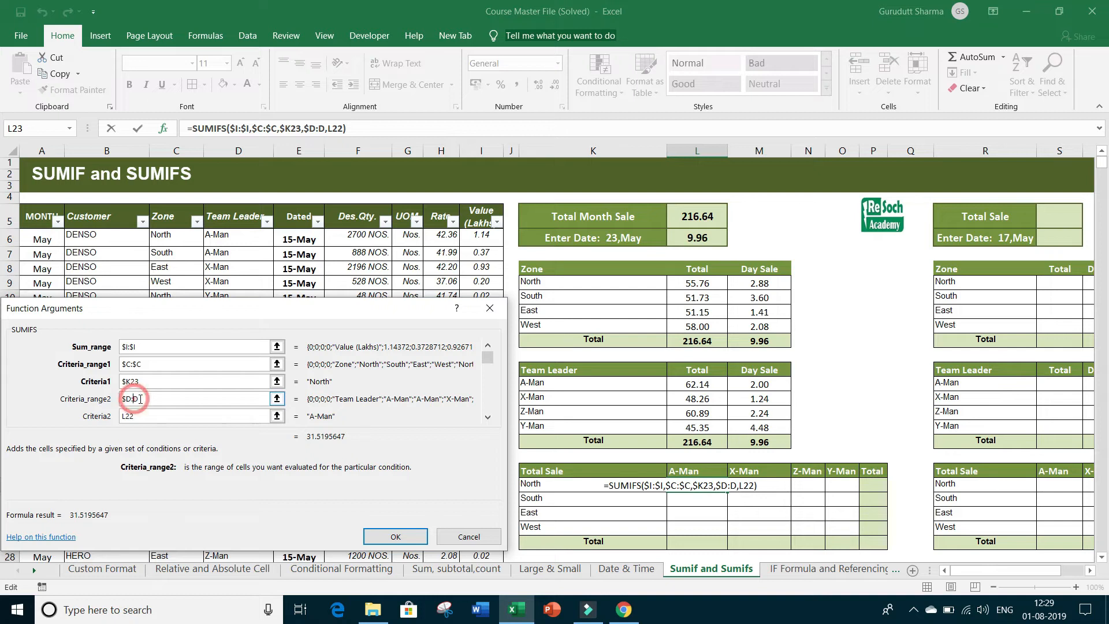
{"action": "type", "text": "$"}
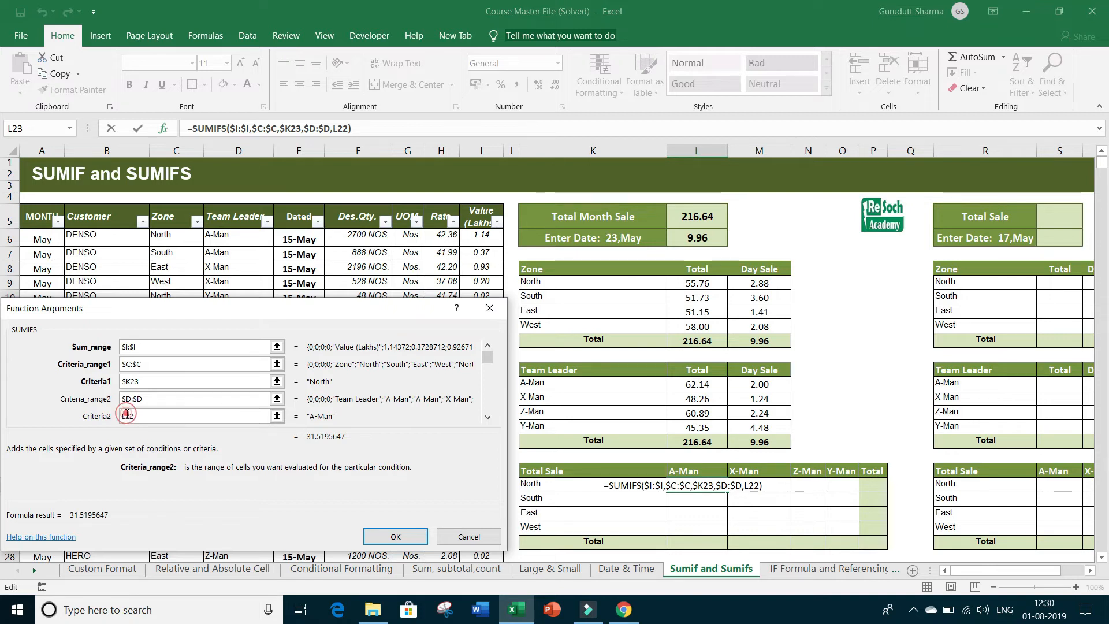
{"action": "left_click", "coordinate": [126, 414]}
{"action": "type", "text": "$"}
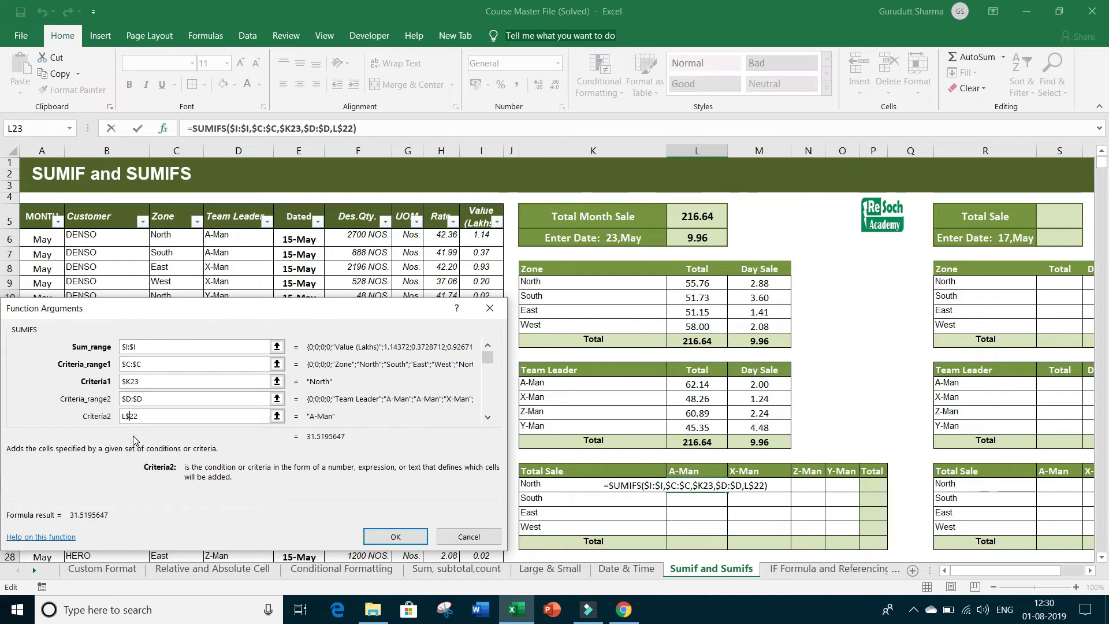
{"action": "left_click", "coordinate": [395, 537]}
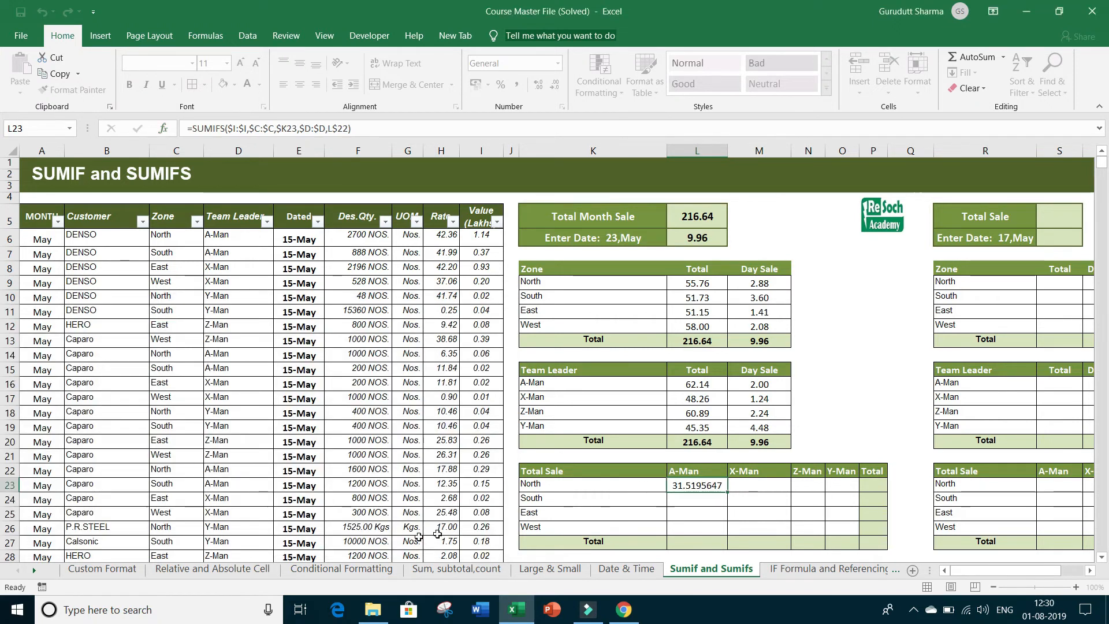
Format L23 as Number with 2 decimal places and fill its formula across the zone and team leader cells L23:O26
{"action": "right_click", "coordinate": [696, 486]}
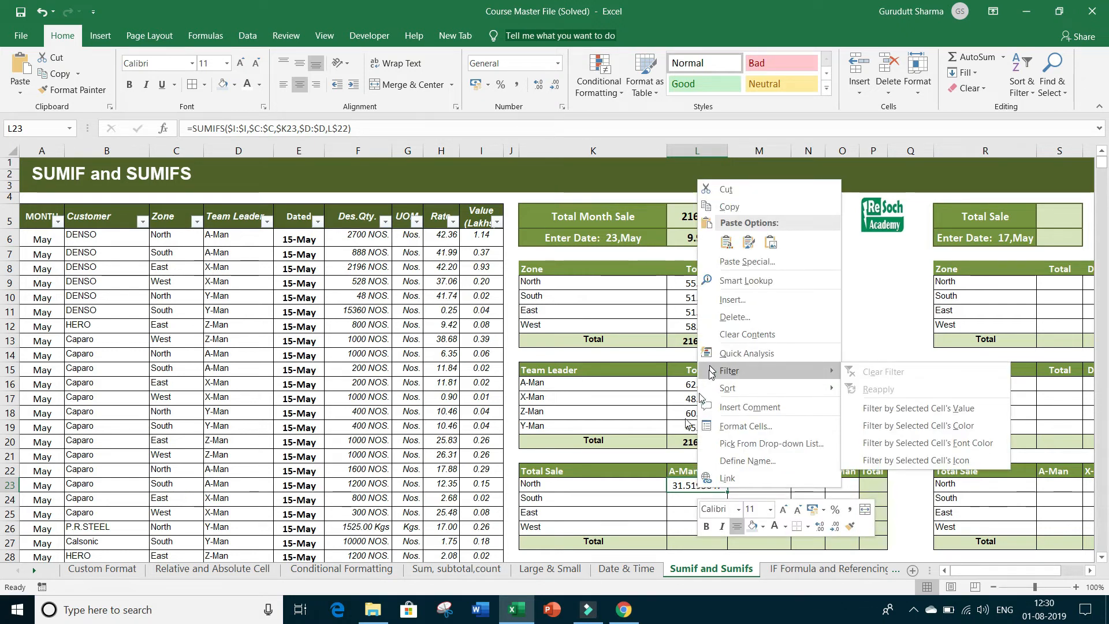
{"action": "left_click", "coordinate": [741, 425]}
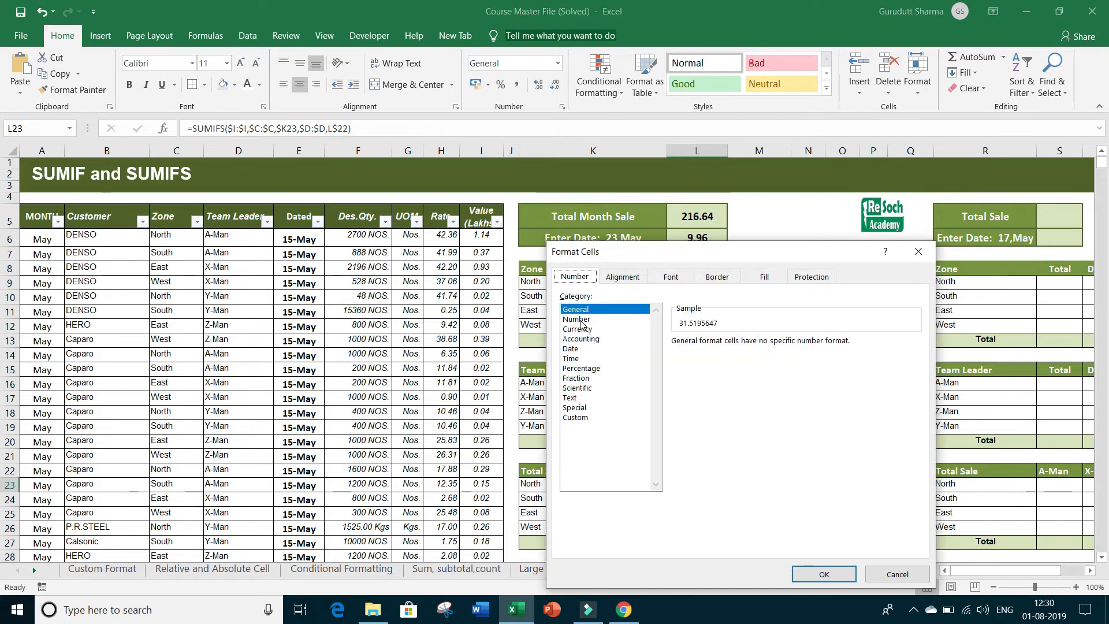
{"action": "left_click", "coordinate": [576, 319]}
{"action": "left_click", "coordinate": [824, 573]}
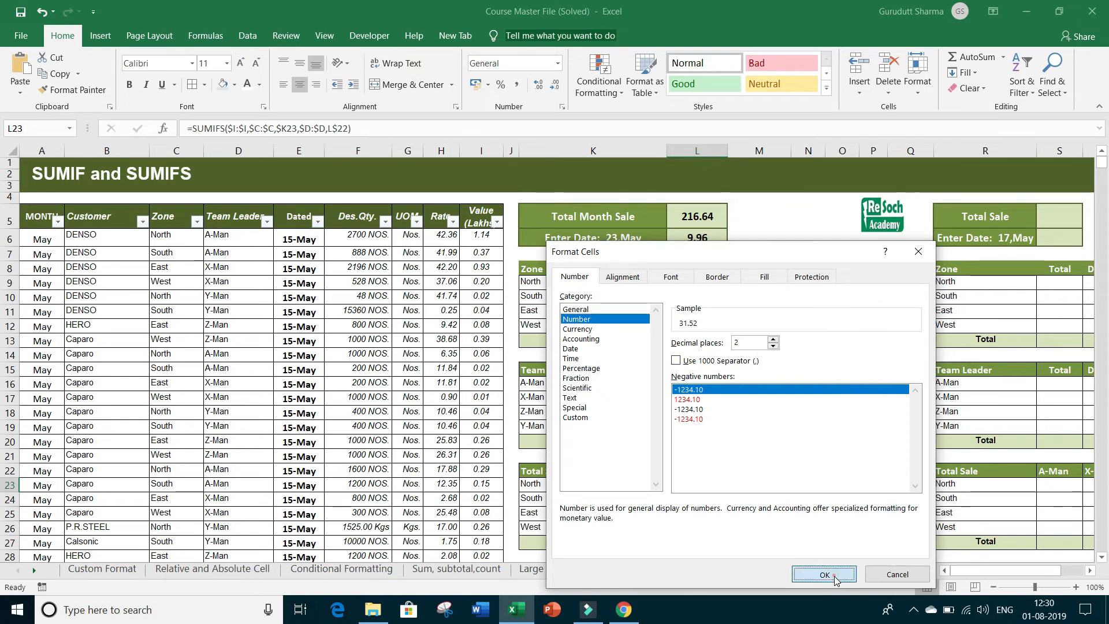
{"action": "left_click_drag", "start_coordinate": [728, 492], "coordinate": [859, 538]}
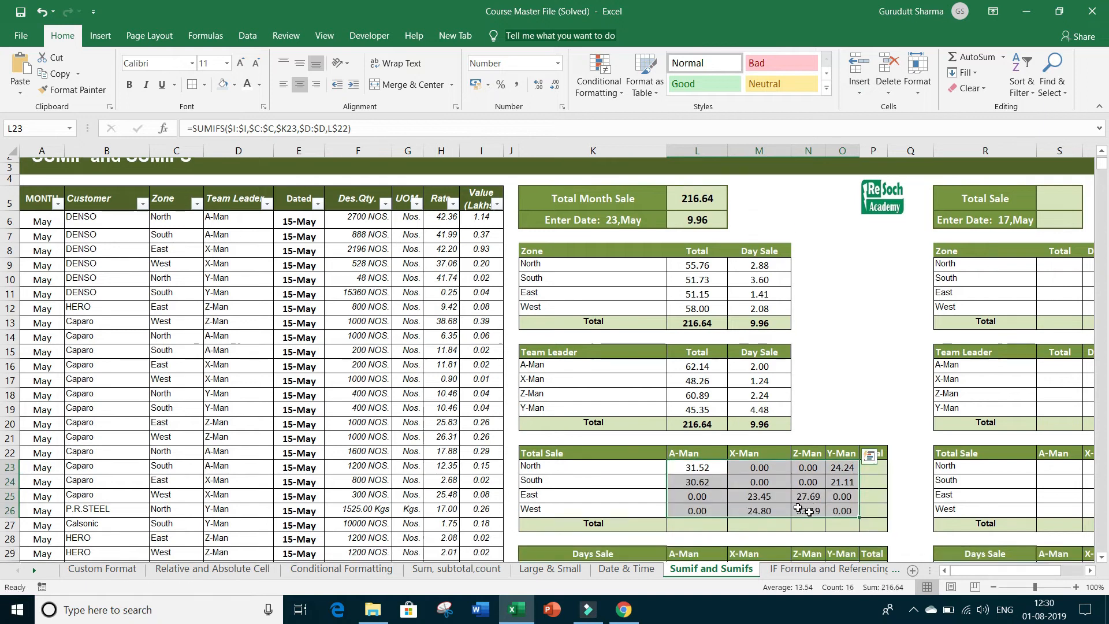
Add an AutoSum total of L23:L26 in the Total Sale table's A-Man Total cell, L27
{"action": "scroll", "coordinate": [695, 403], "scroll_direction": "down", "scroll_amount": 2}
{"action": "left_click_drag", "start_coordinate": [693, 403], "coordinate": [695, 440]}
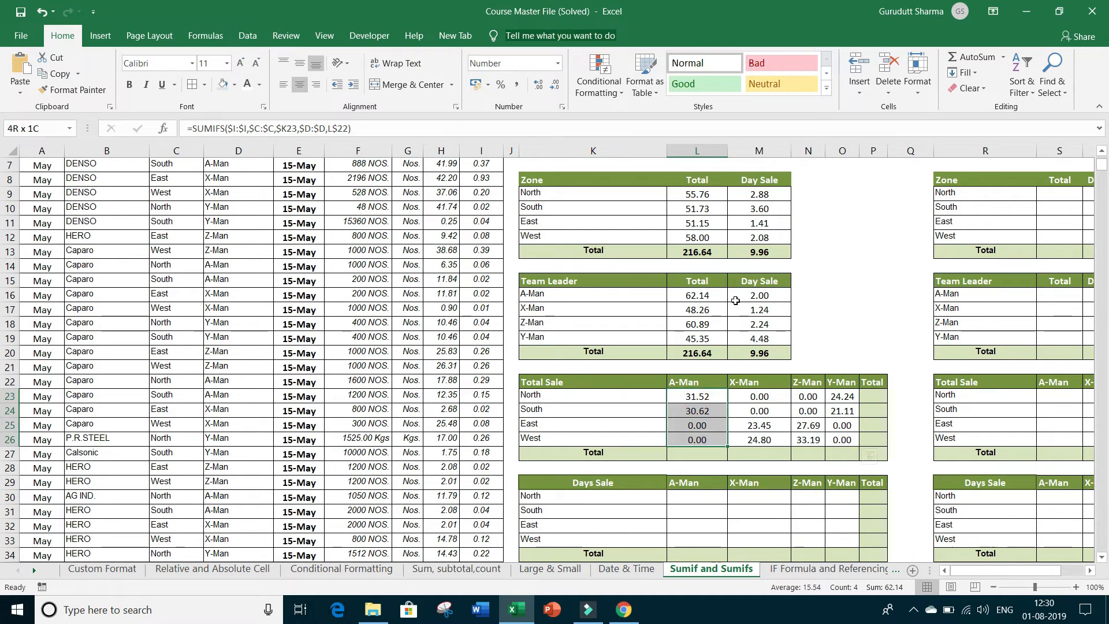
{"action": "left_click", "coordinate": [958, 58]}
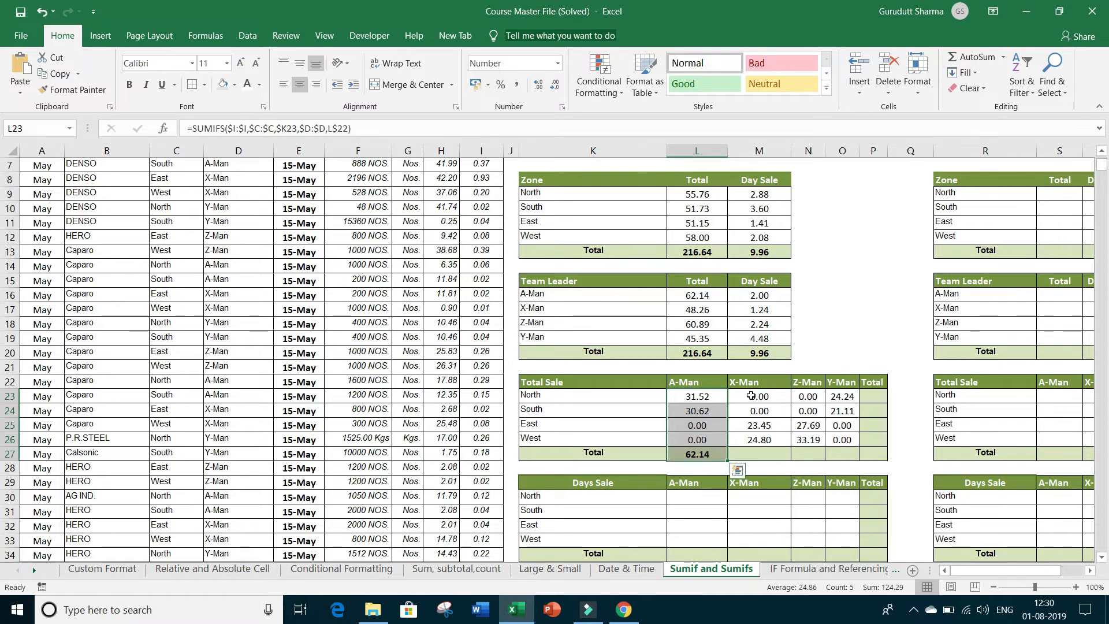
Fill the A-Man total formula in L27 across the other team leaders' total cells to O27
{"action": "left_click", "coordinate": [700, 455]}
{"action": "left_click_drag", "start_coordinate": [730, 462], "coordinate": [845, 462]}
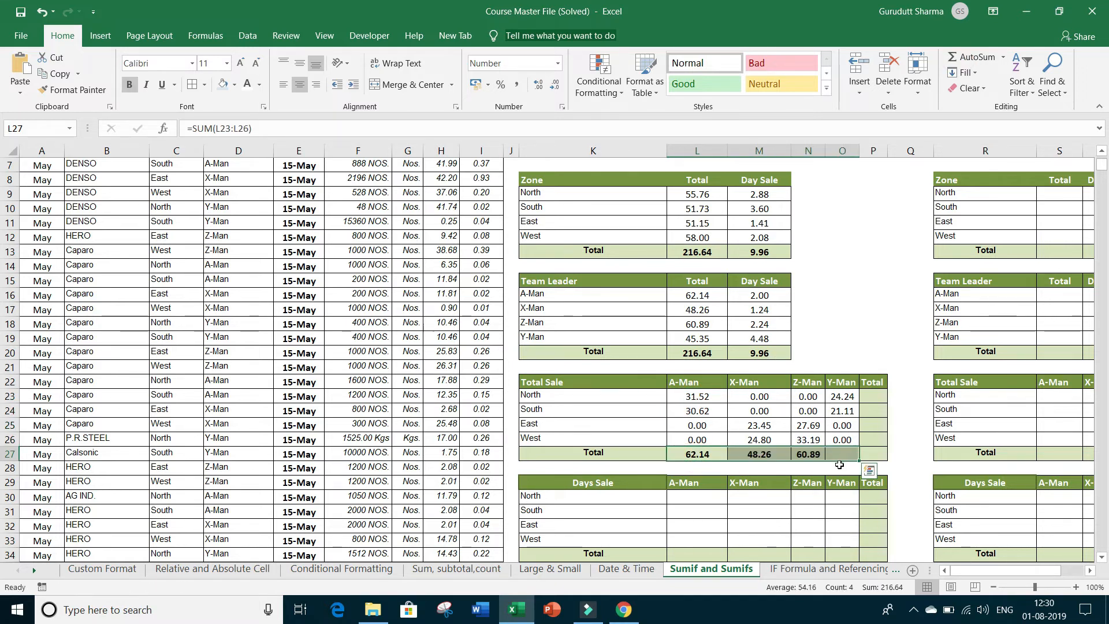
{"action": "left_click", "coordinate": [872, 396]}
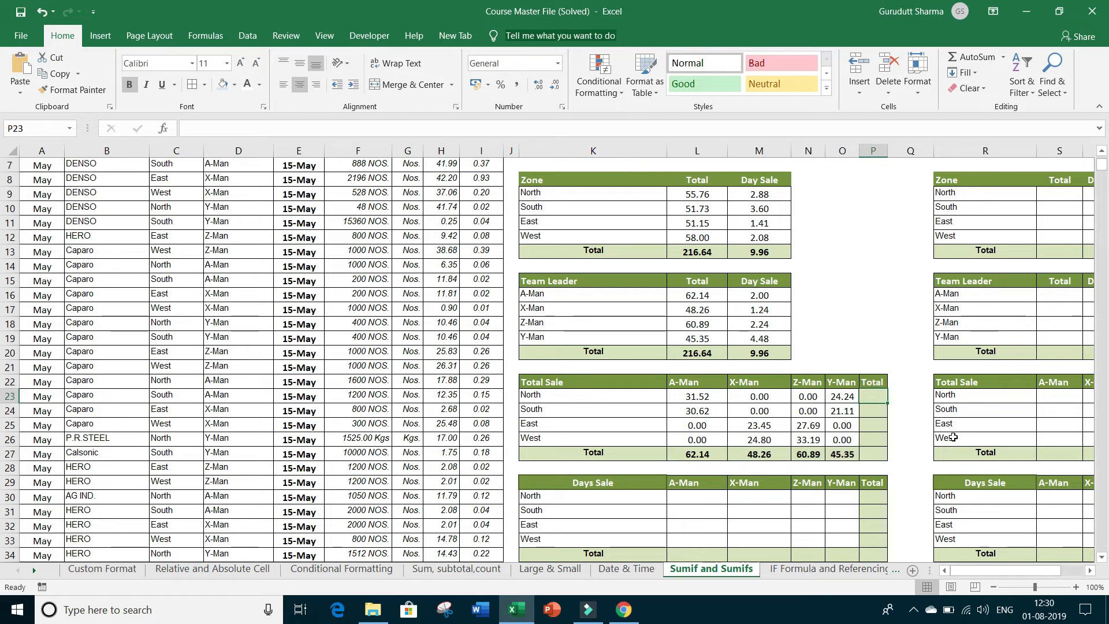
{"action": "type", "text": "=su,("}
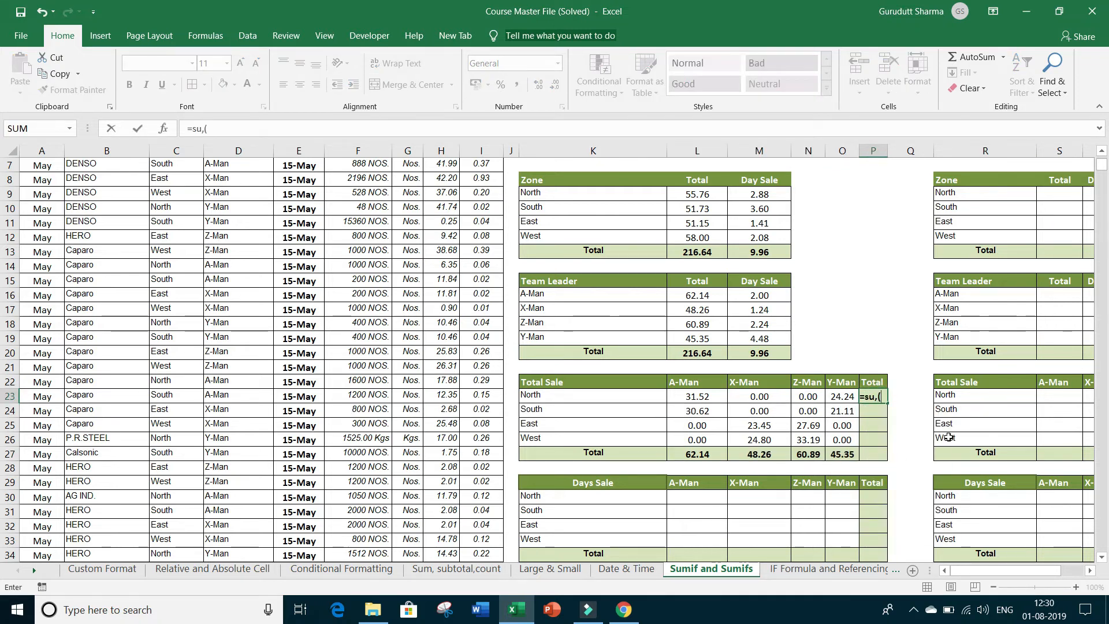
{"action": "key", "text": "Escape"}
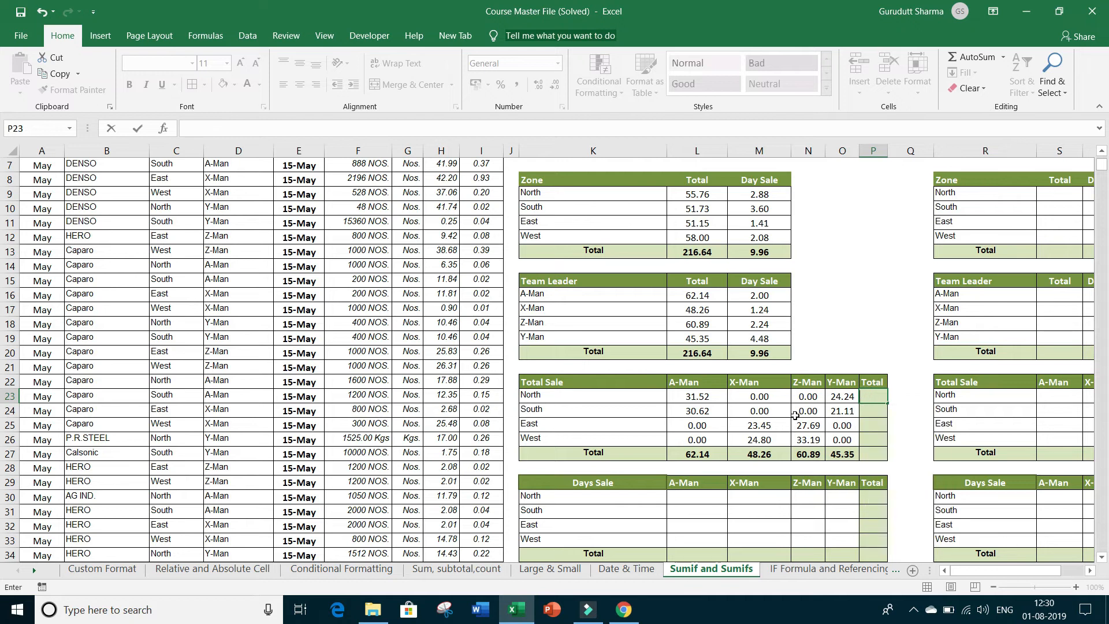
Add an AutoSum total of L23:O23 in P23 and fill it down the Total Sale table's Total column to P27
{"action": "left_click_drag", "start_coordinate": [699, 396], "coordinate": [838, 397]}
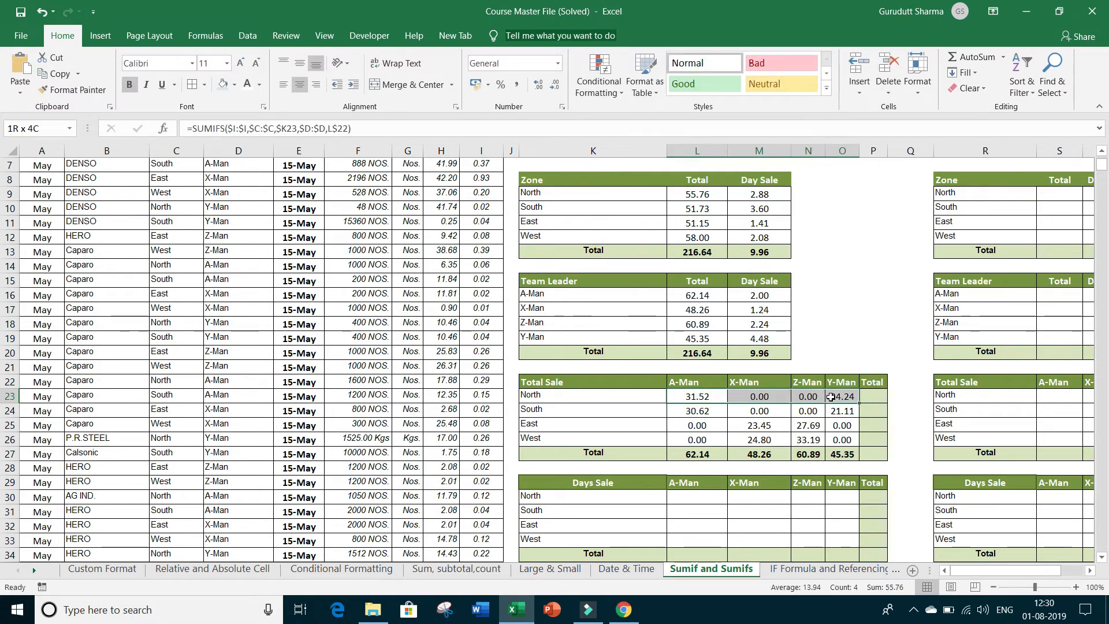
{"action": "left_click", "coordinate": [976, 56]}
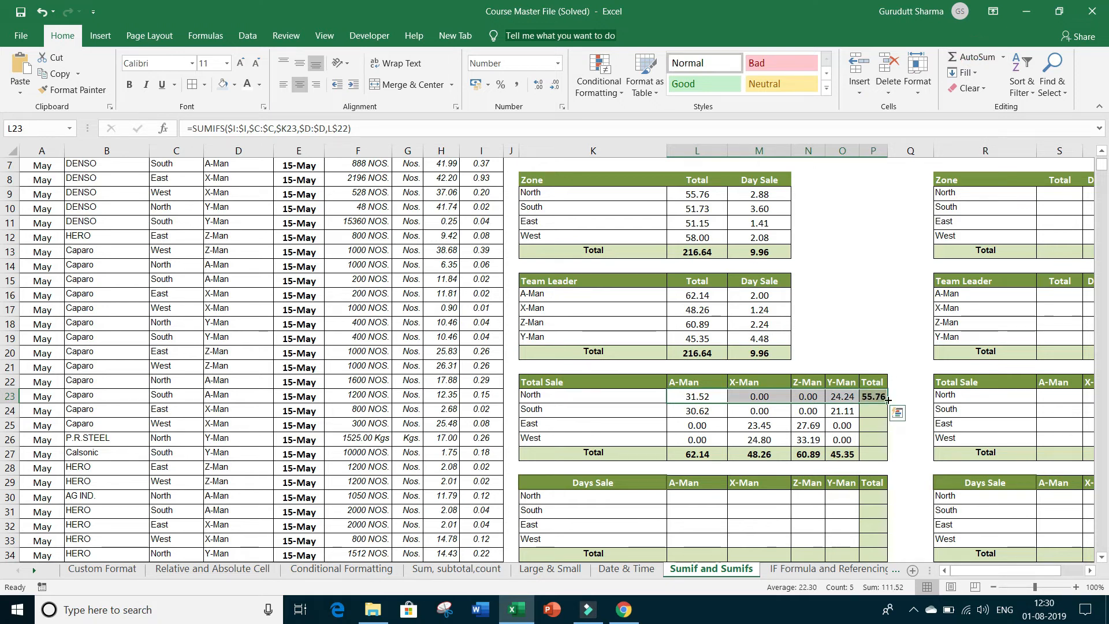
{"action": "left_click_drag", "start_coordinate": [887, 401], "coordinate": [886, 460]}
{"action": "left_click", "coordinate": [911, 381]}
{"action": "left_click", "coordinate": [878, 399]}
{"action": "left_click", "coordinate": [912, 399]}
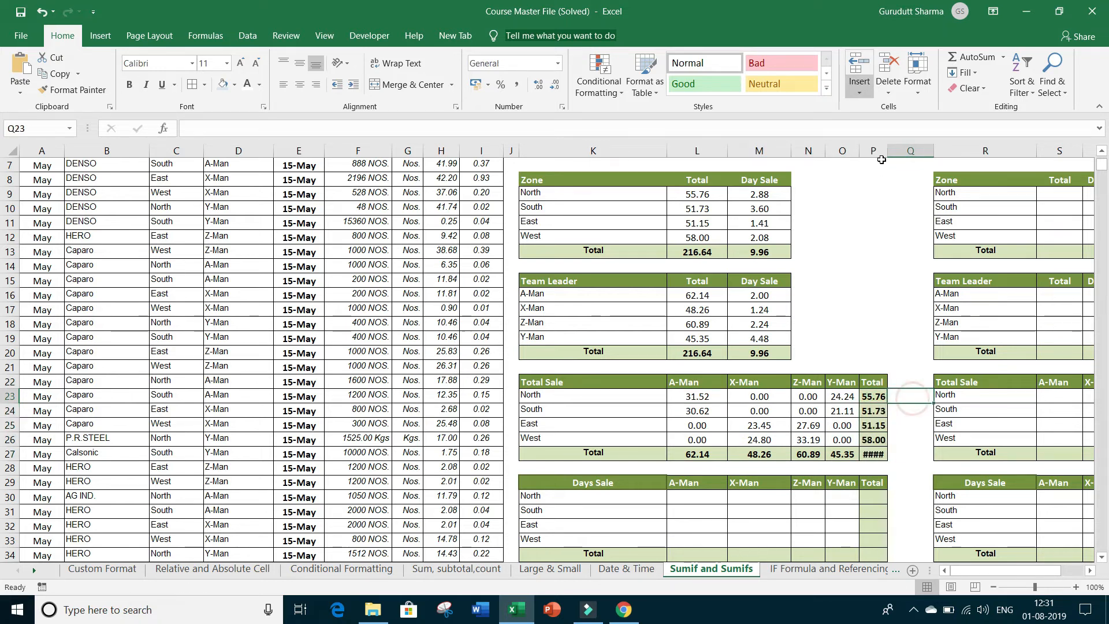
AutoFit the width of column P so the grand total in P27 fits
{"action": "double_click", "coordinate": [887, 150]}
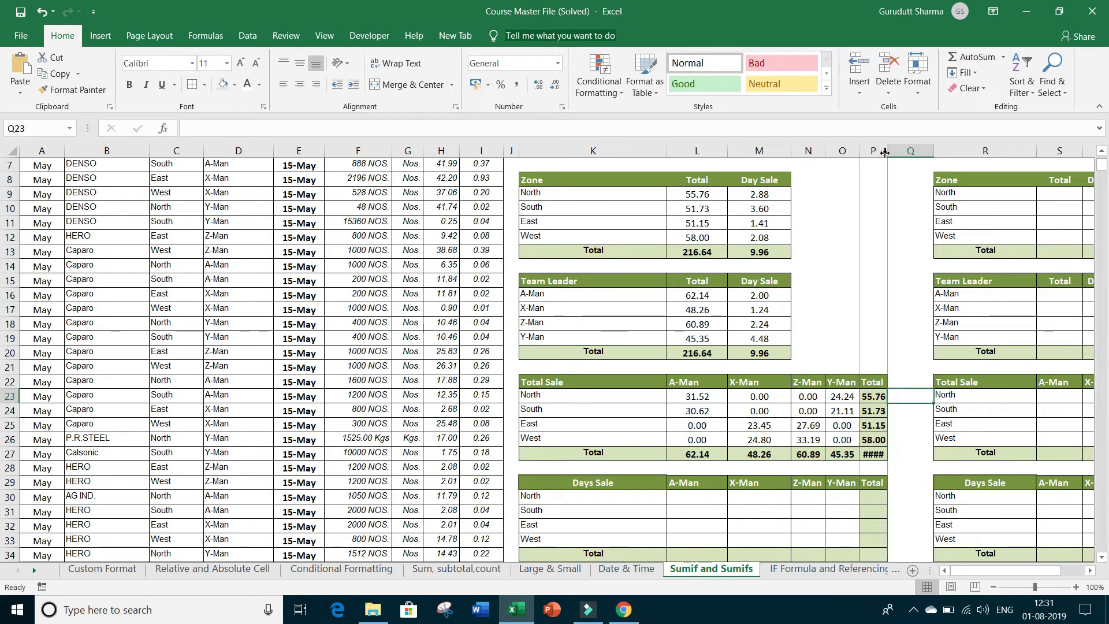
{"action": "left_click", "coordinate": [873, 458]}
{"action": "scroll", "coordinate": [869, 462], "scroll_direction": "up", "scroll_amount": 1}
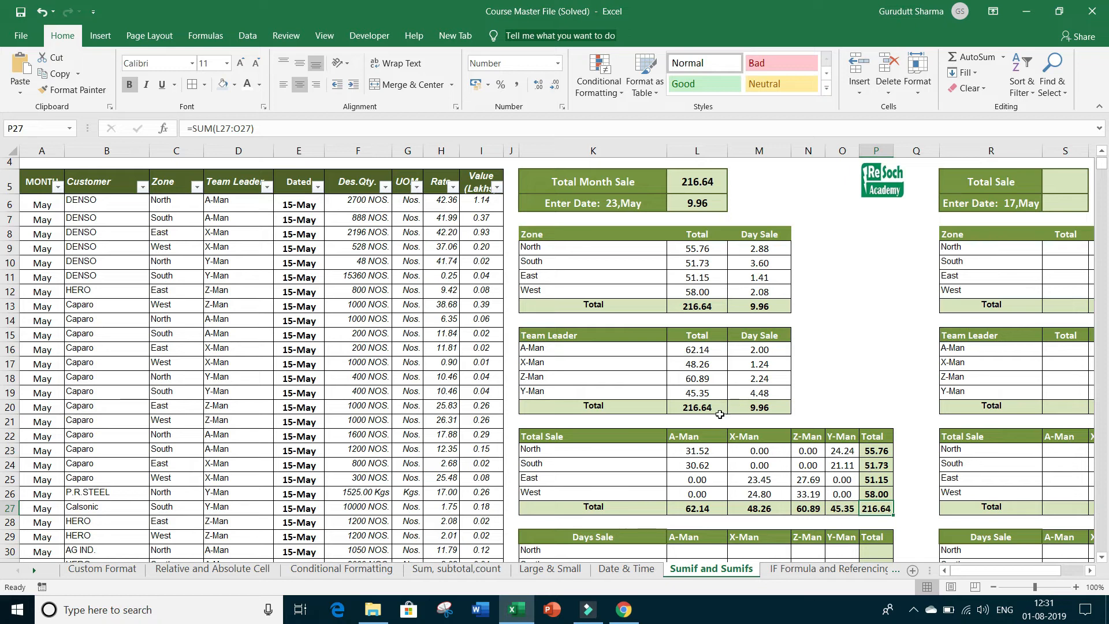
{"action": "scroll", "coordinate": [718, 415], "scroll_direction": "down", "scroll_amount": 1}
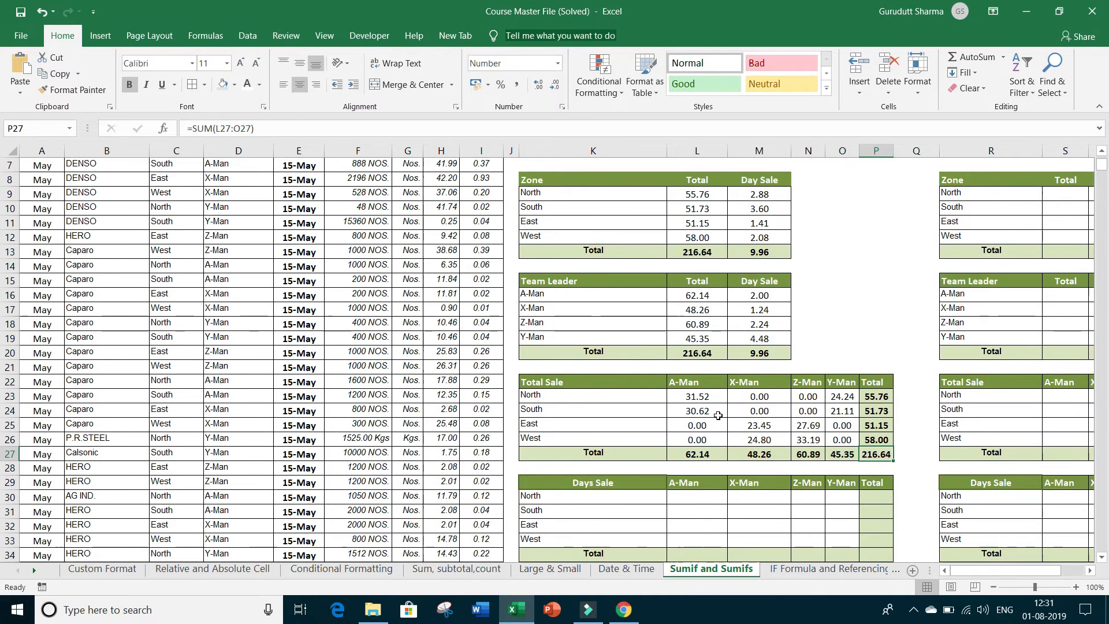
Compare the Total Sale table's zone and team leader layout with the empty Days Sale table, and check the Enter Date cell
{"action": "left_click", "coordinate": [565, 385]}
{"action": "left_click_drag", "start_coordinate": [564, 385], "coordinate": [862, 444]}
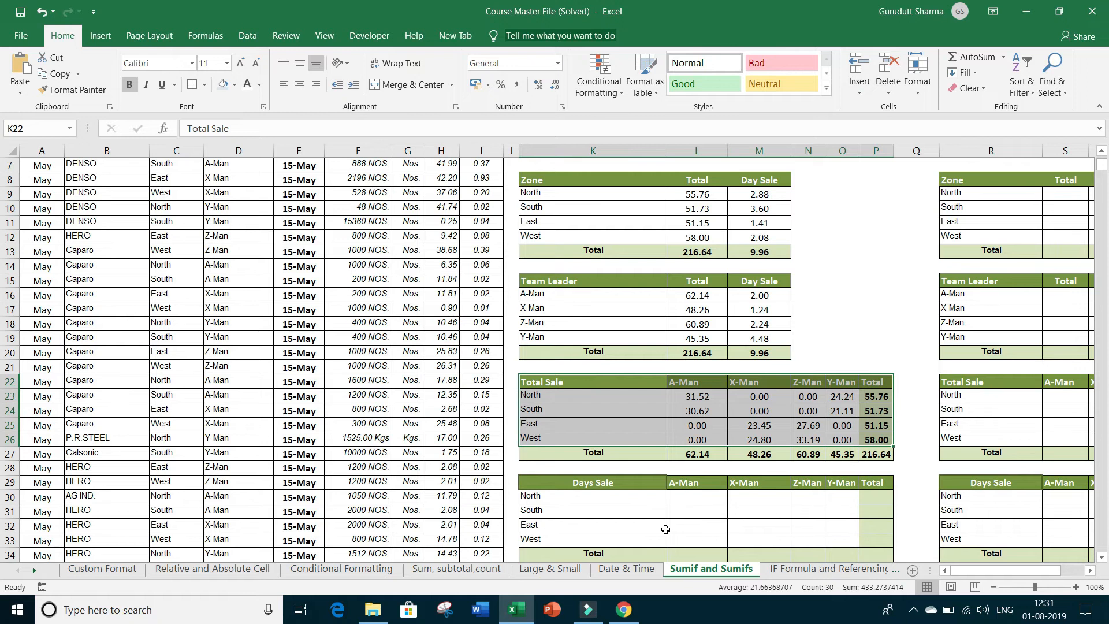
{"action": "scroll", "coordinate": [599, 443], "scroll_direction": "down", "scroll_amount": 1}
{"action": "left_click_drag", "start_coordinate": [600, 443], "coordinate": [876, 512]}
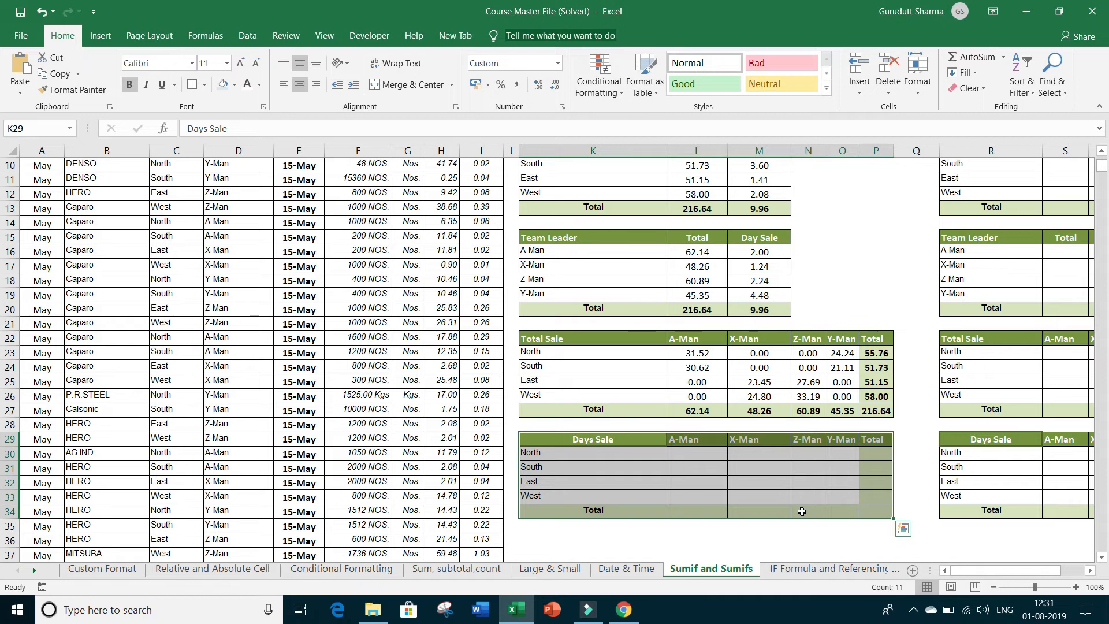
{"action": "left_click", "coordinate": [532, 353]}
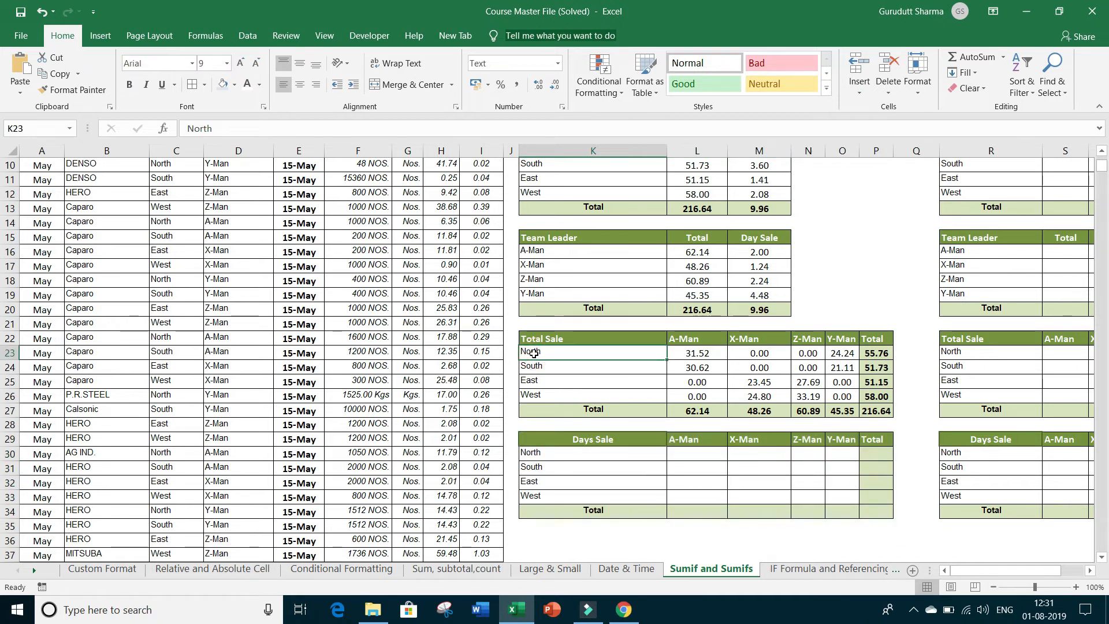
{"action": "left_click", "coordinate": [688, 339]}
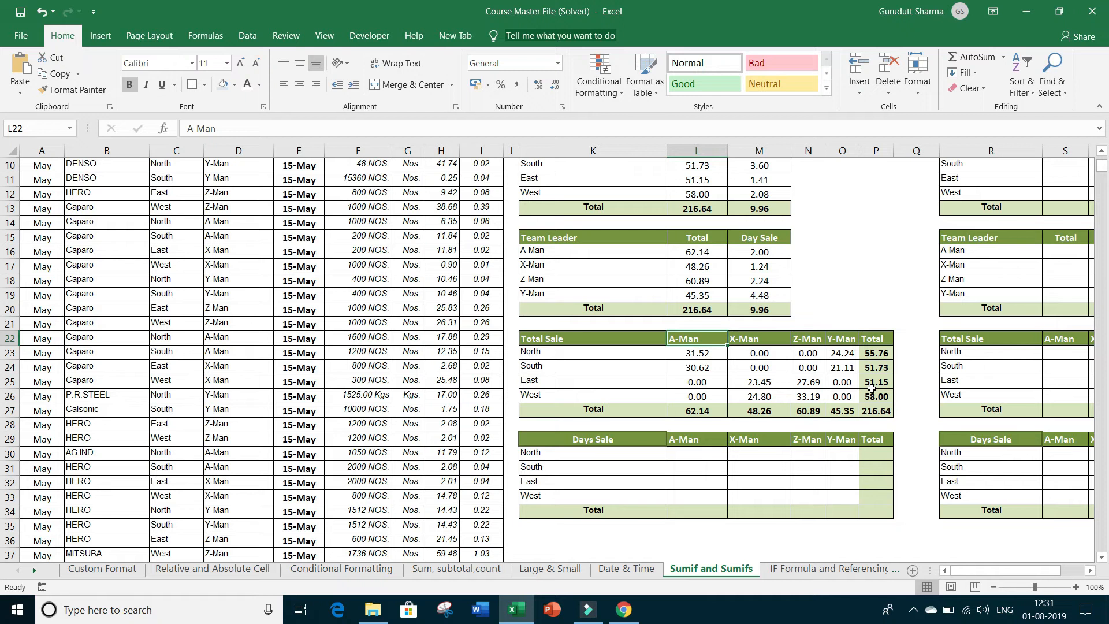
{"action": "left_click", "coordinate": [600, 440]}
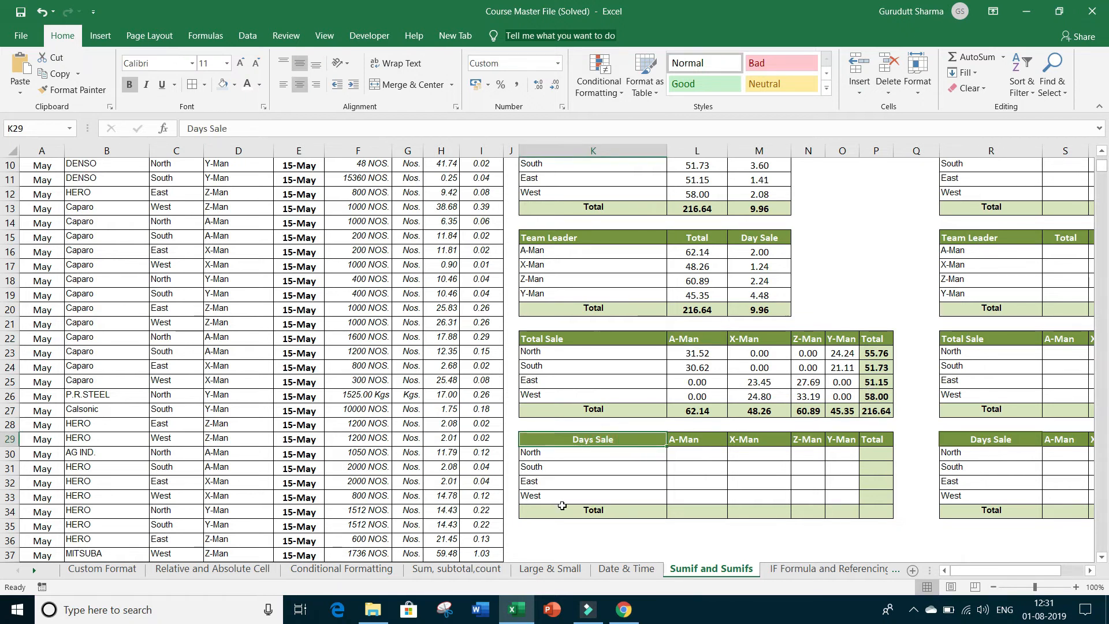
{"action": "scroll", "coordinate": [519, 347], "scroll_direction": "up", "scroll_amount": 3}
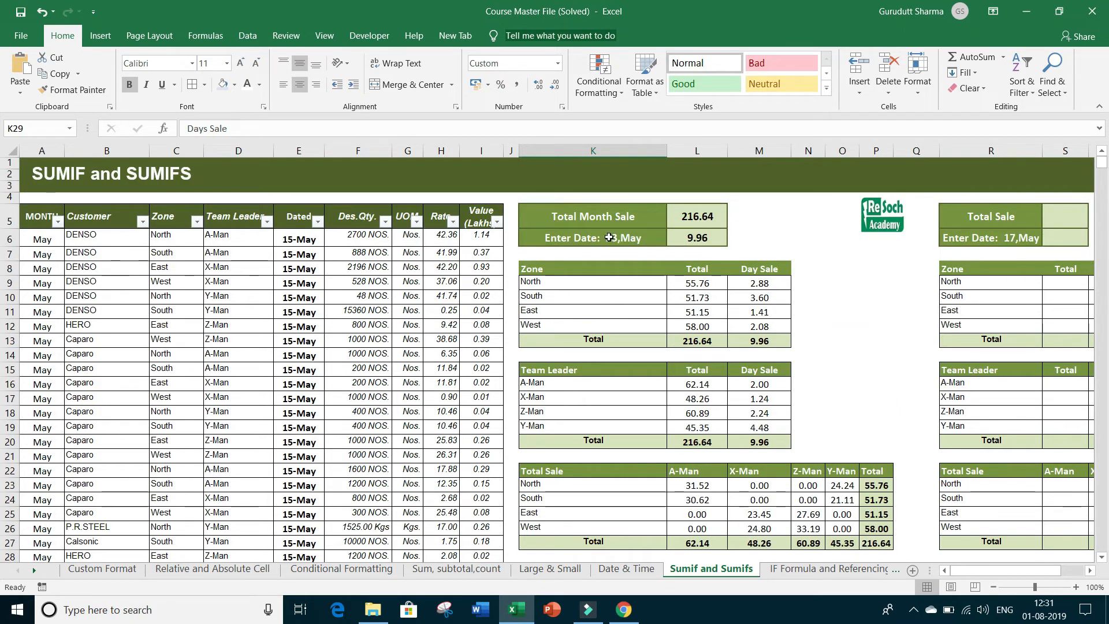
{"action": "scroll", "coordinate": [604, 248], "scroll_direction": "down", "scroll_amount": 3}
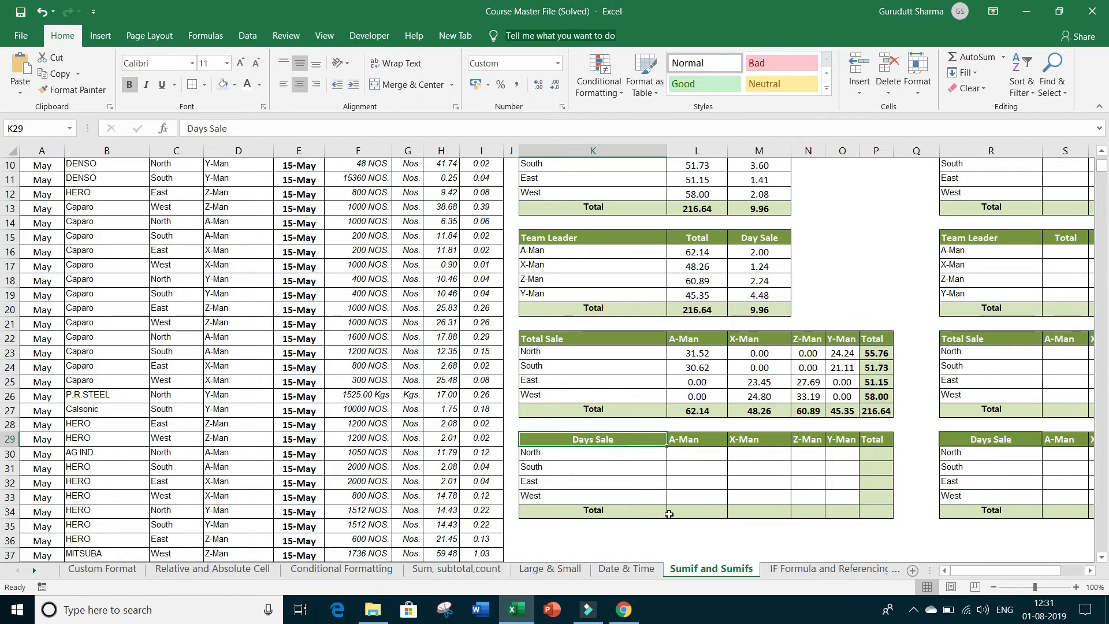
Start a SUMIFS formula in the Days Sale table's North / A-Man cell, L30, and bring up its function arguments
{"action": "left_click", "coordinate": [699, 458]}
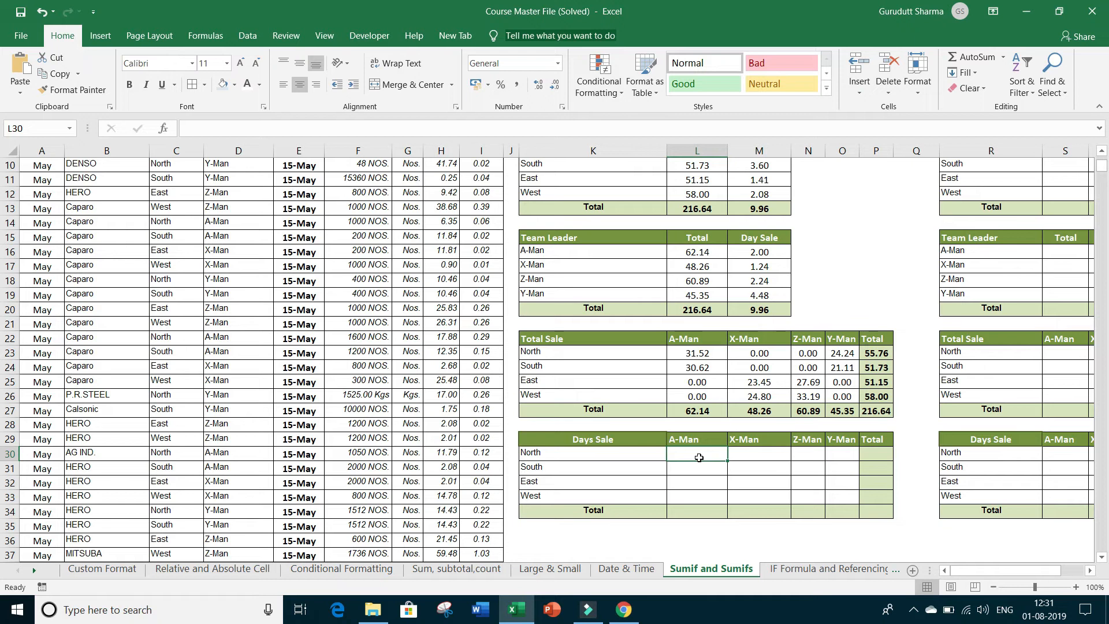
{"action": "type", "text": "=su"}
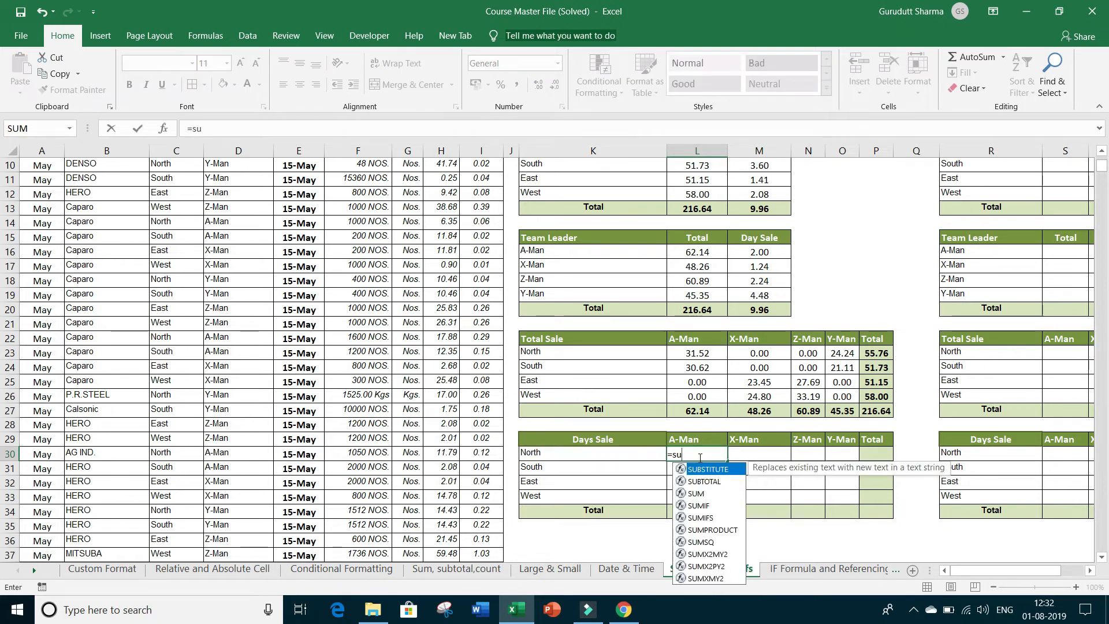
{"action": "type", "text": "mifs"}
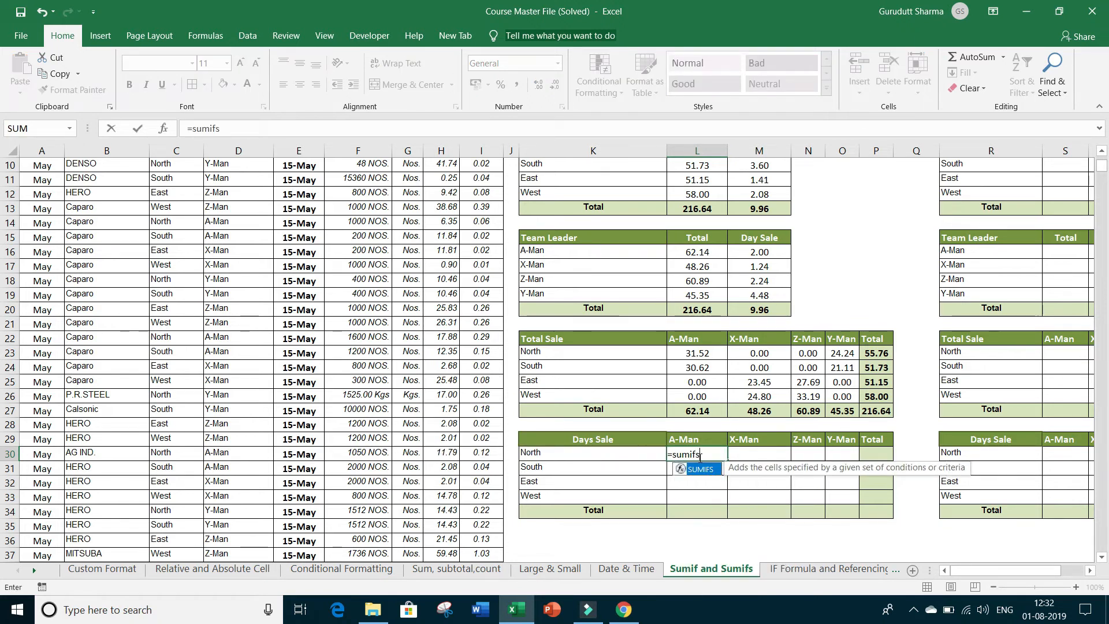
{"action": "type", "text": "("}
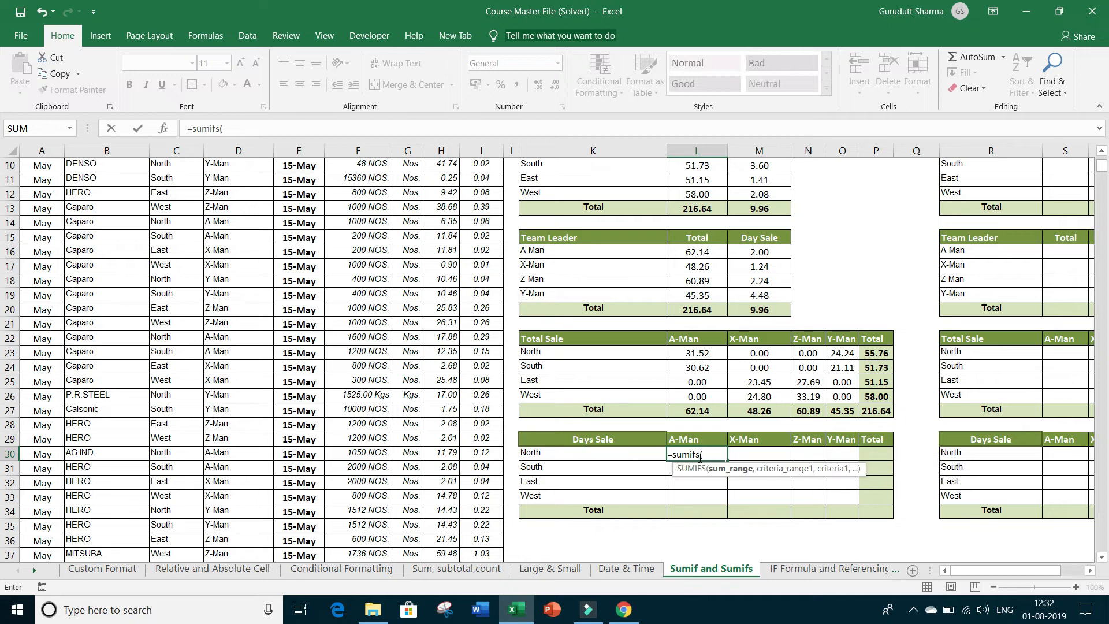
{"action": "left_click", "coordinate": [164, 127]}
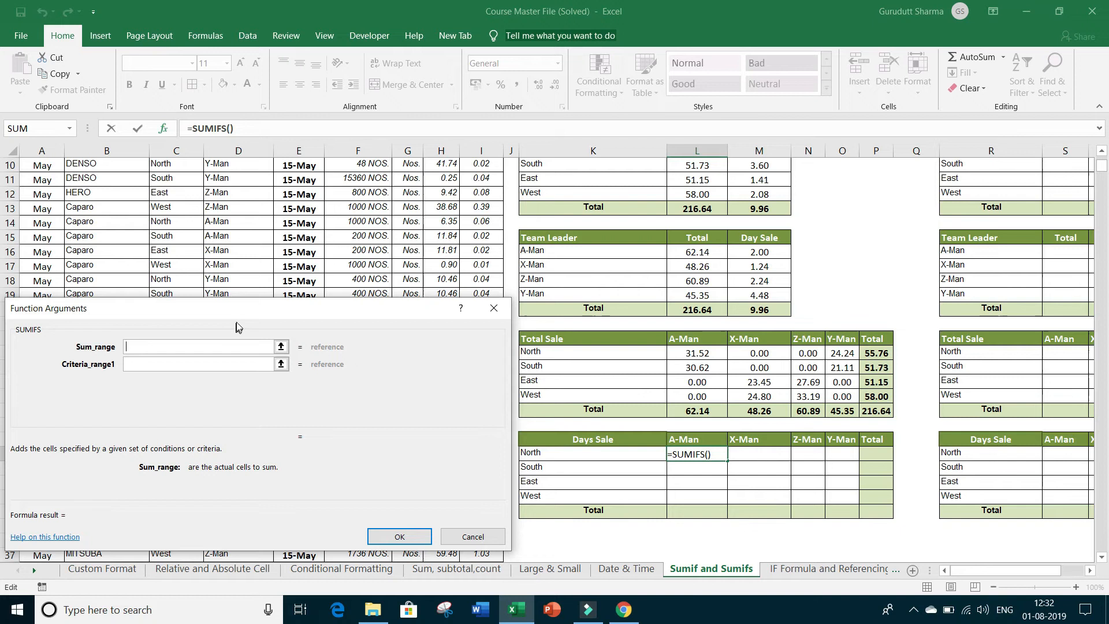
Set the sum range to the Value column as the absolute reference $I:$I
{"action": "left_click_drag", "start_coordinate": [242, 310], "coordinate": [243, 368]}
{"action": "scroll", "coordinate": [843, 261], "scroll_direction": "up", "scroll_amount": 1}
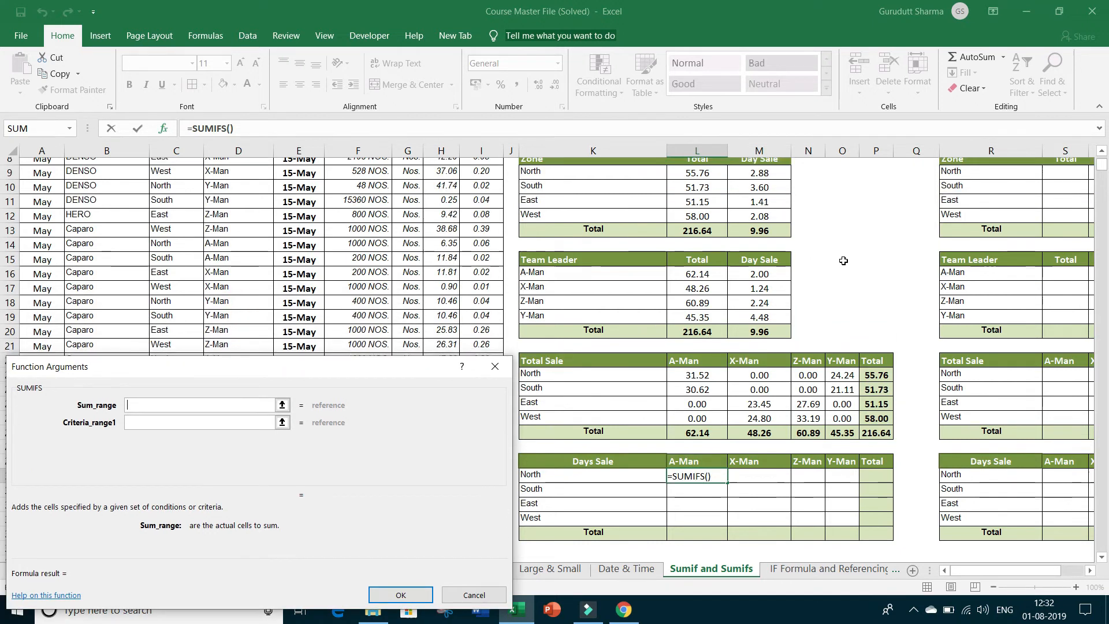
{"action": "scroll", "coordinate": [843, 260], "scroll_direction": "up", "scroll_amount": 2}
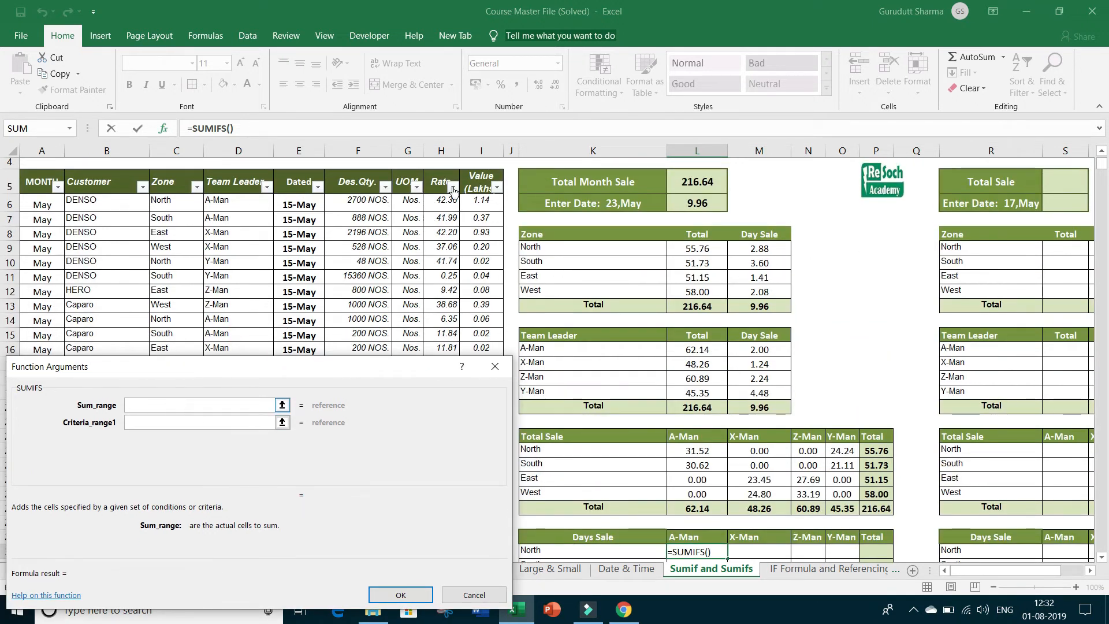
{"action": "left_click", "coordinate": [481, 149]}
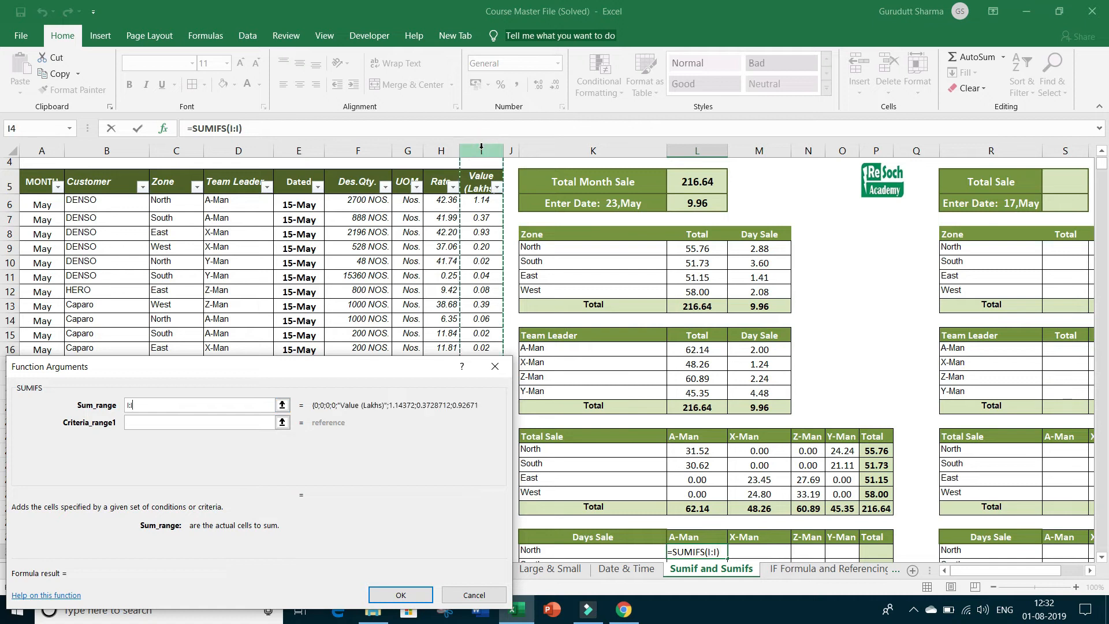
{"action": "left_click", "coordinate": [129, 405]}
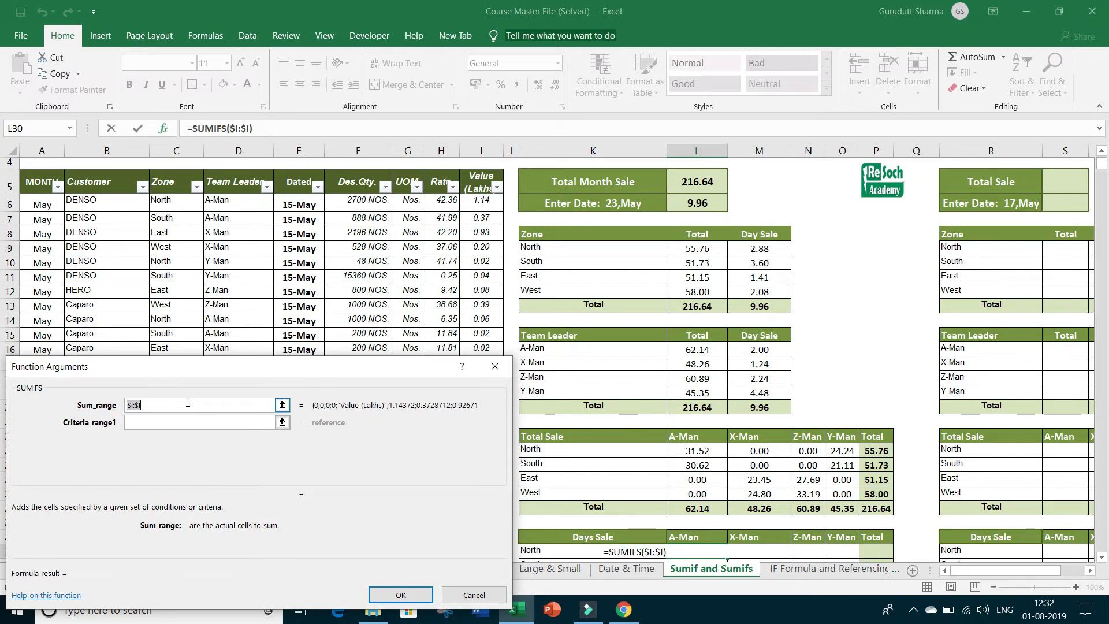
Set the first criteria range to the Zone column C:C and its criterion to the Days Sale table's North cell, K30
{"action": "left_click", "coordinate": [156, 422]}
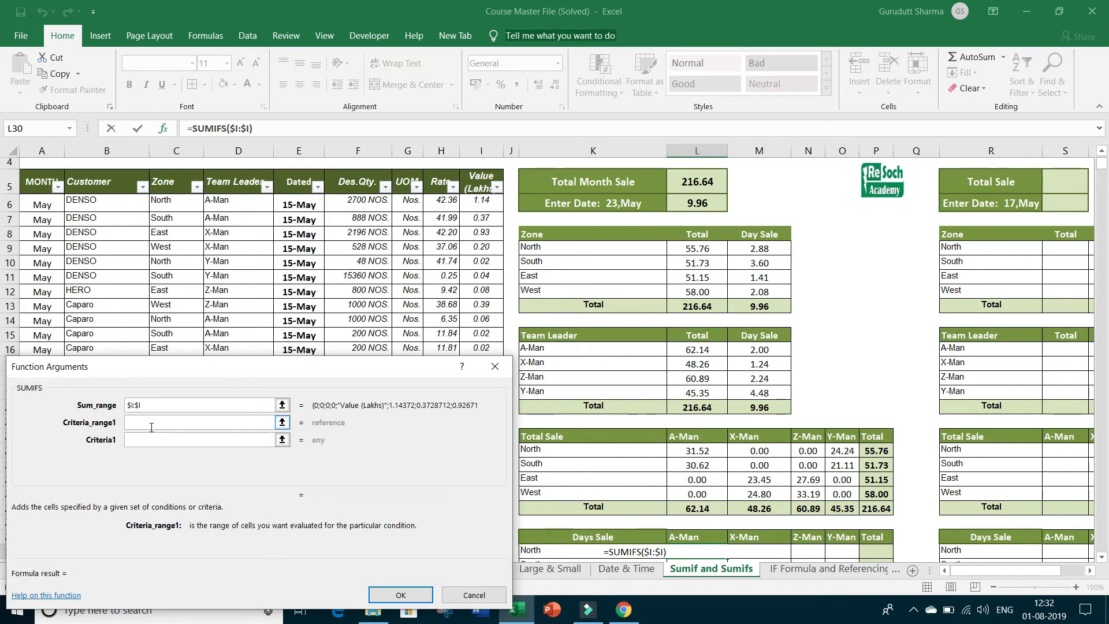
{"action": "scroll", "coordinate": [584, 474], "scroll_direction": "down", "scroll_amount": 1}
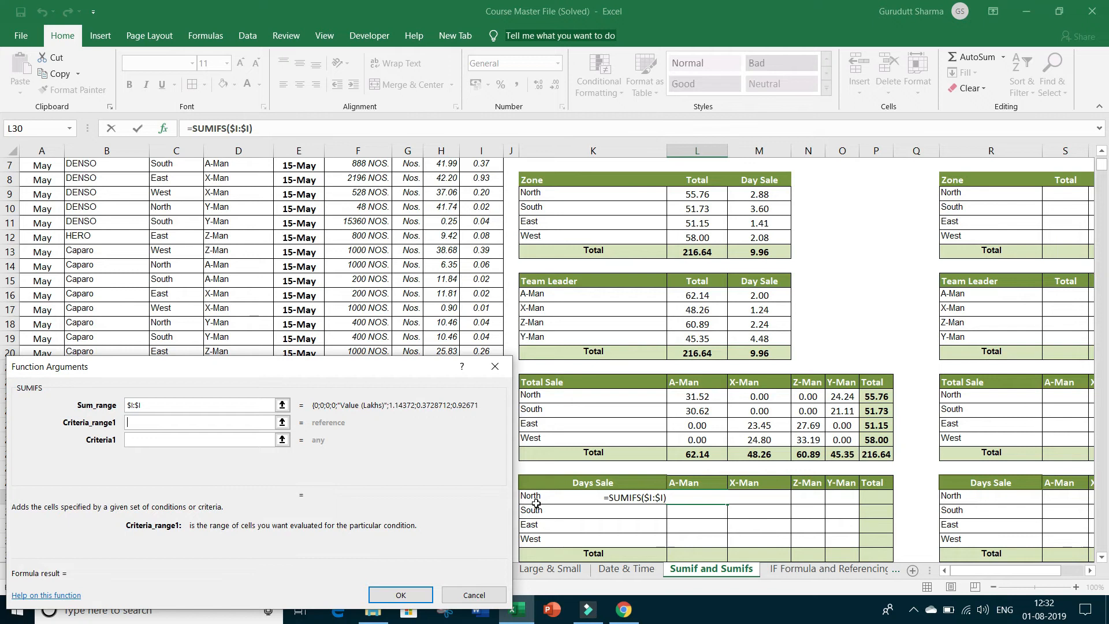
{"action": "scroll", "coordinate": [536, 503], "scroll_direction": "up", "scroll_amount": 1}
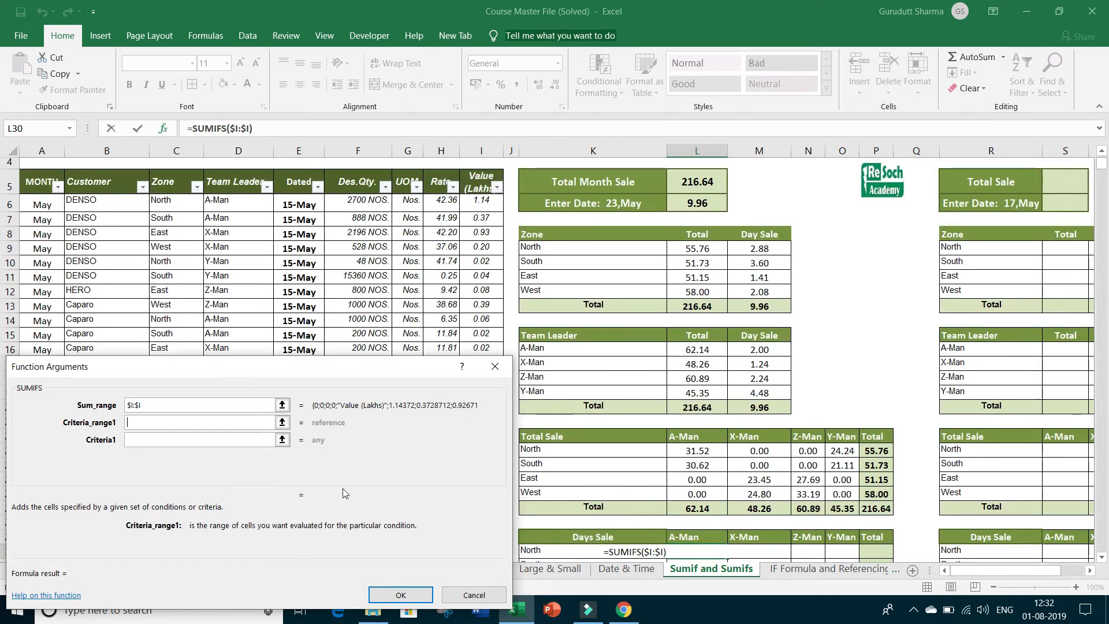
{"action": "left_click", "coordinate": [167, 149]}
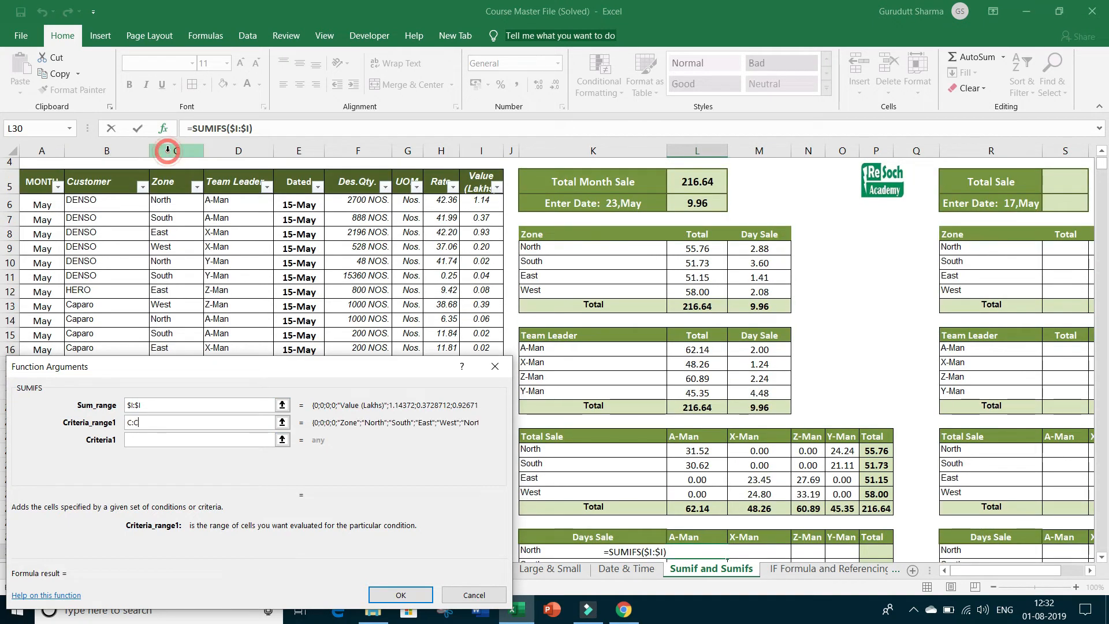
{"action": "left_click", "coordinate": [141, 441]}
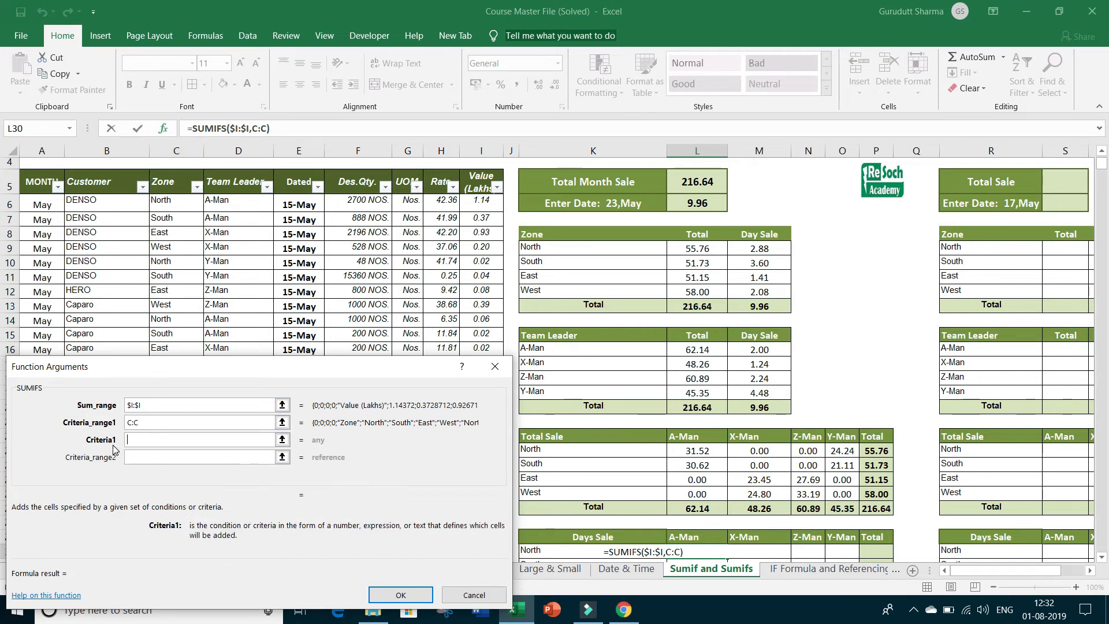
{"action": "scroll", "coordinate": [537, 497], "scroll_direction": "down", "scroll_amount": 1}
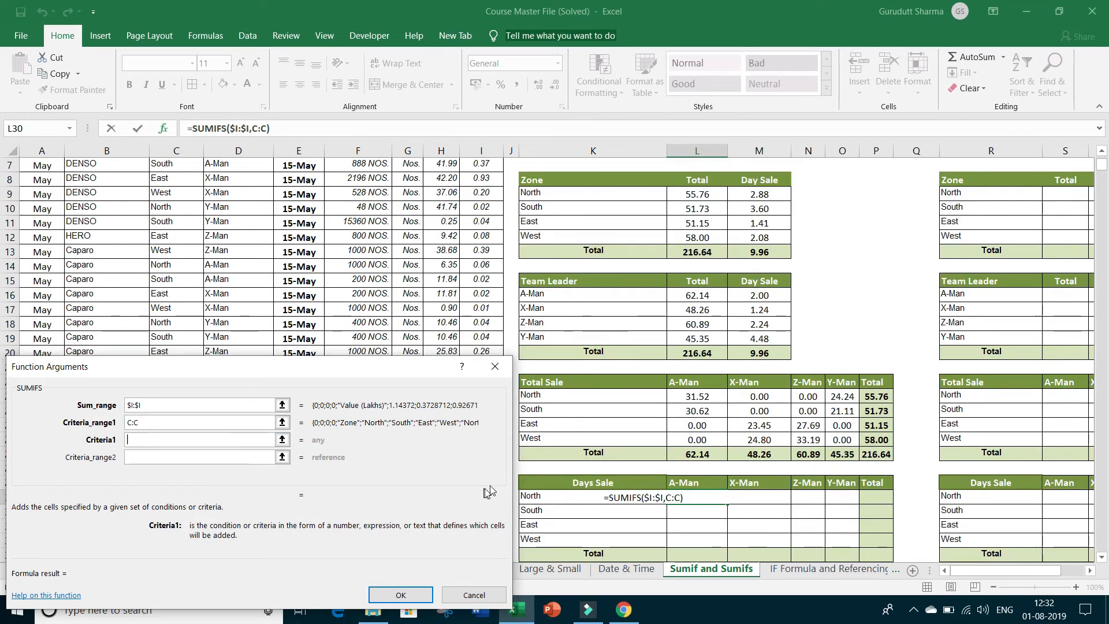
{"action": "left_click", "coordinate": [538, 498]}
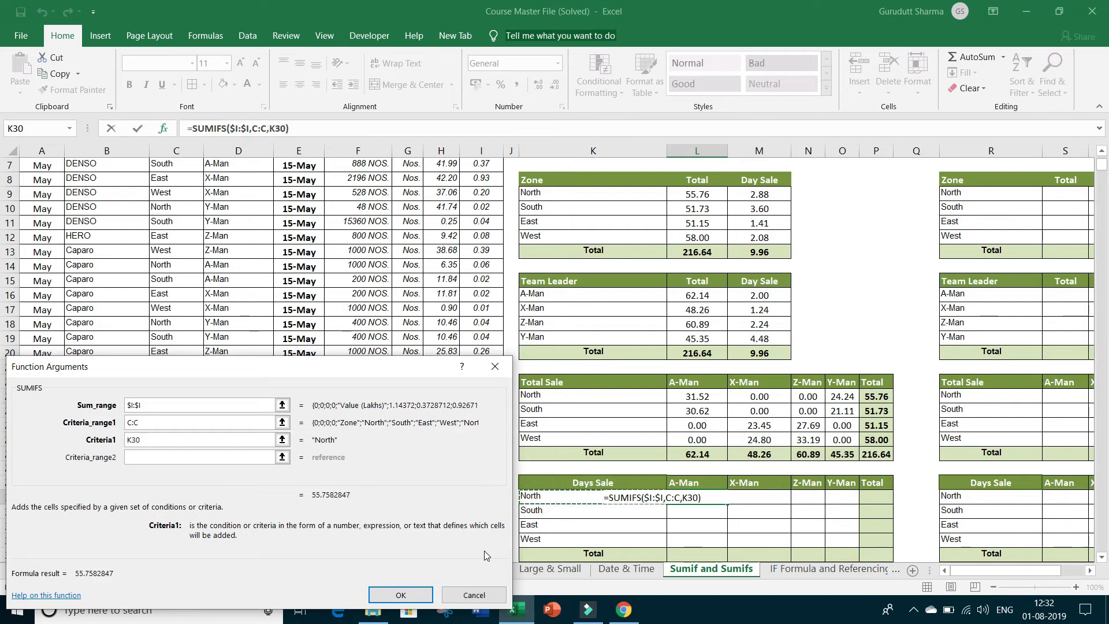
Set the second criteria range to the Team Leader column D:D and its criterion to the Days Sale table's A-Man header, L29
{"action": "left_click", "coordinate": [141, 455]}
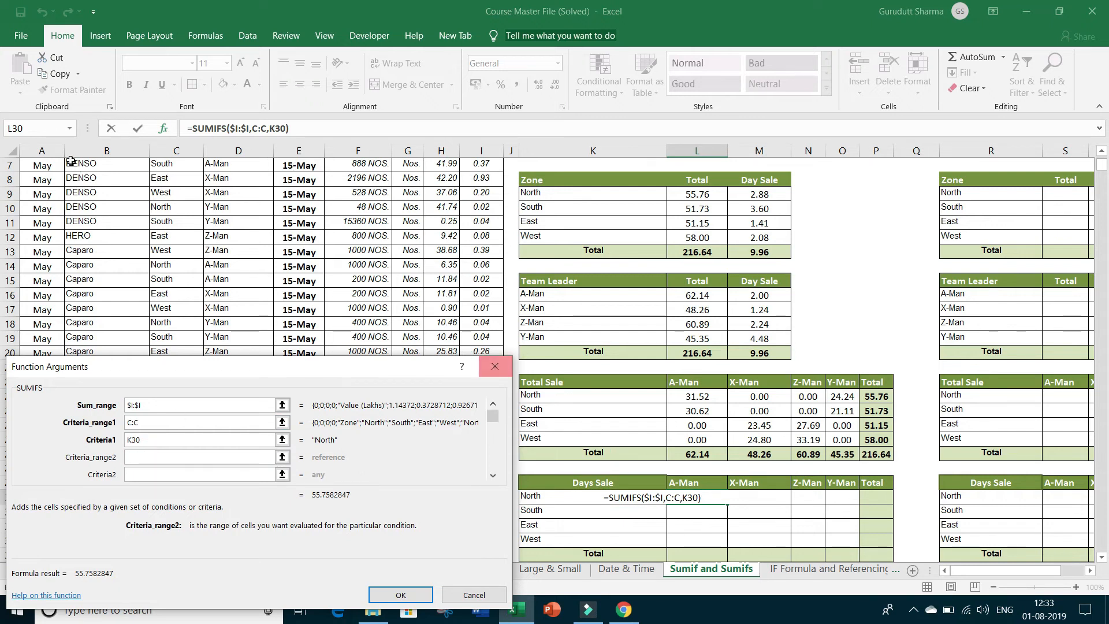
{"action": "left_click", "coordinate": [231, 145]}
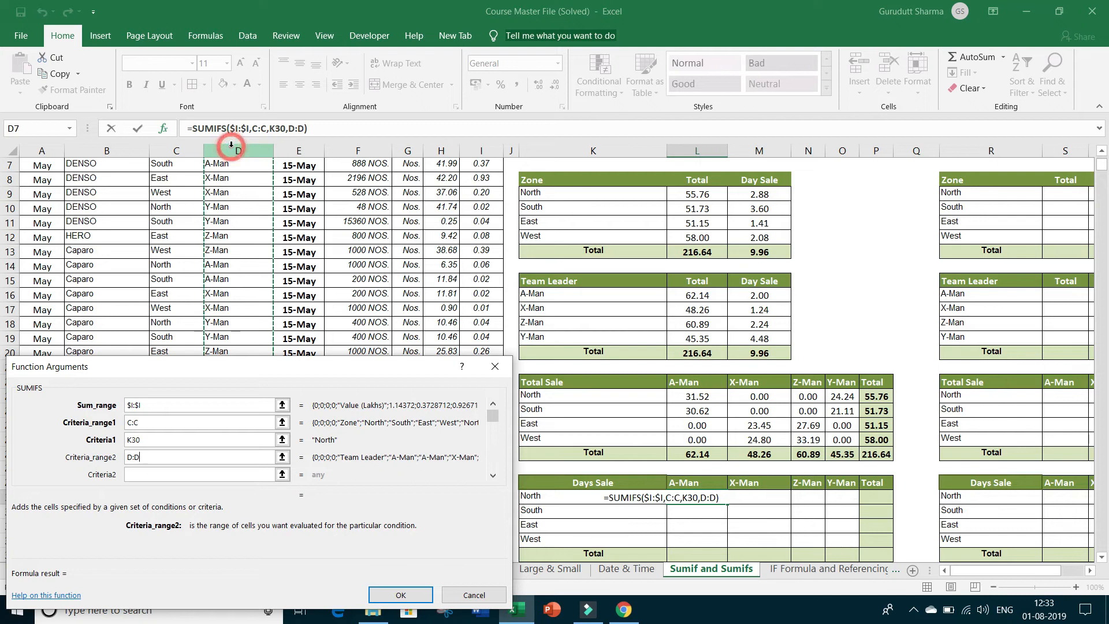
{"action": "left_click", "coordinate": [141, 474]}
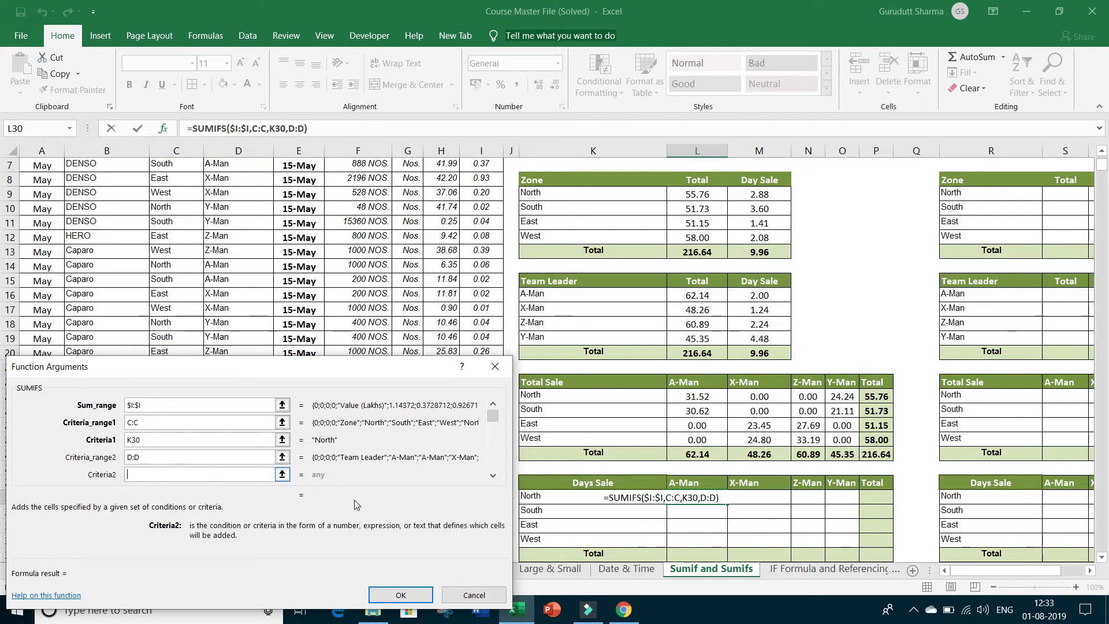
{"action": "left_click", "coordinate": [701, 484]}
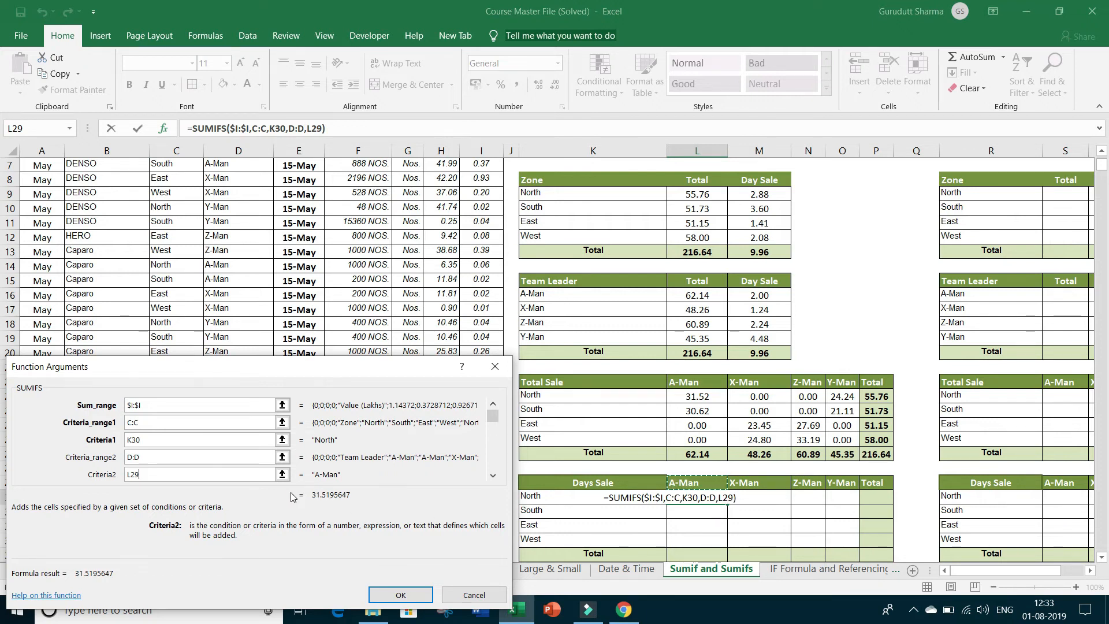
Set the third criteria range to the Dated column E:E and its criterion to the Enter Date cell, K6
{"action": "key", "text": "Tab"}
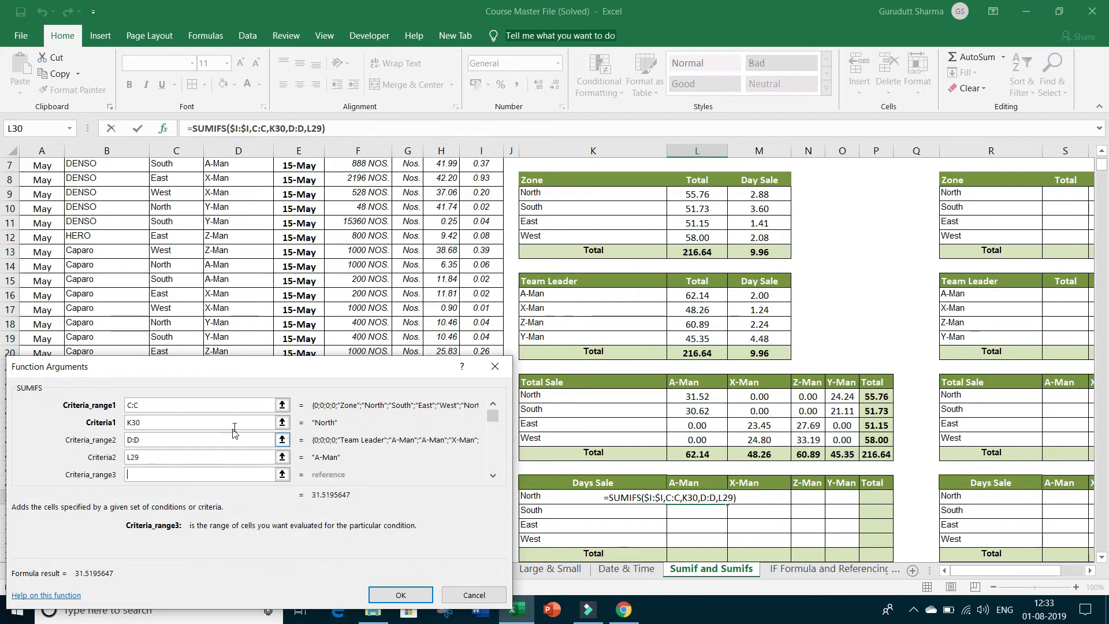
{"action": "left_click", "coordinate": [300, 150]}
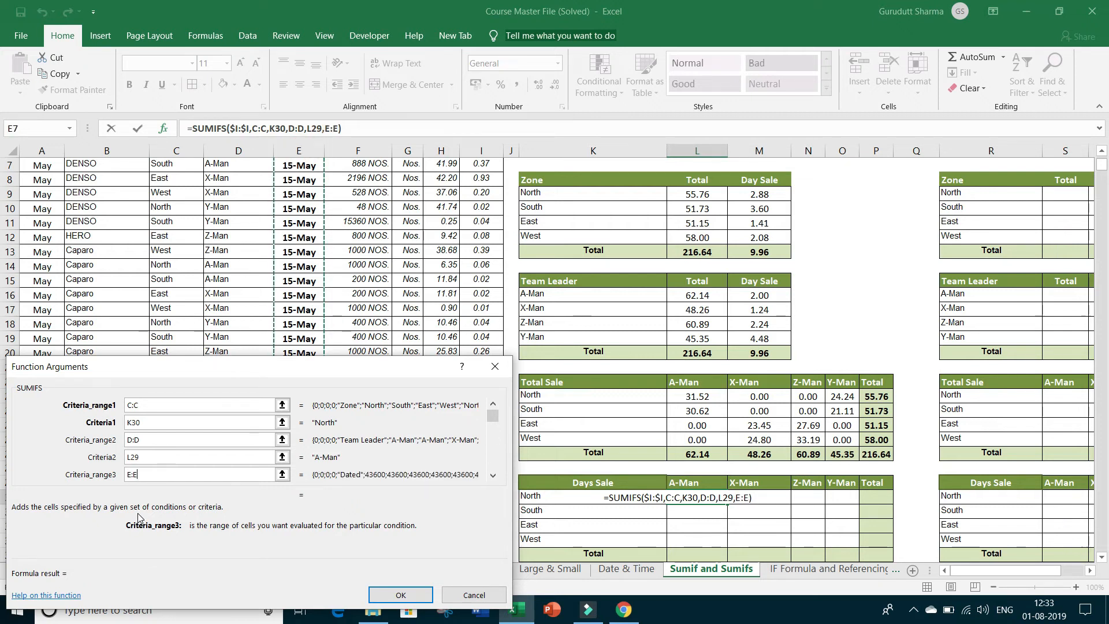
{"action": "key", "text": "Tab"}
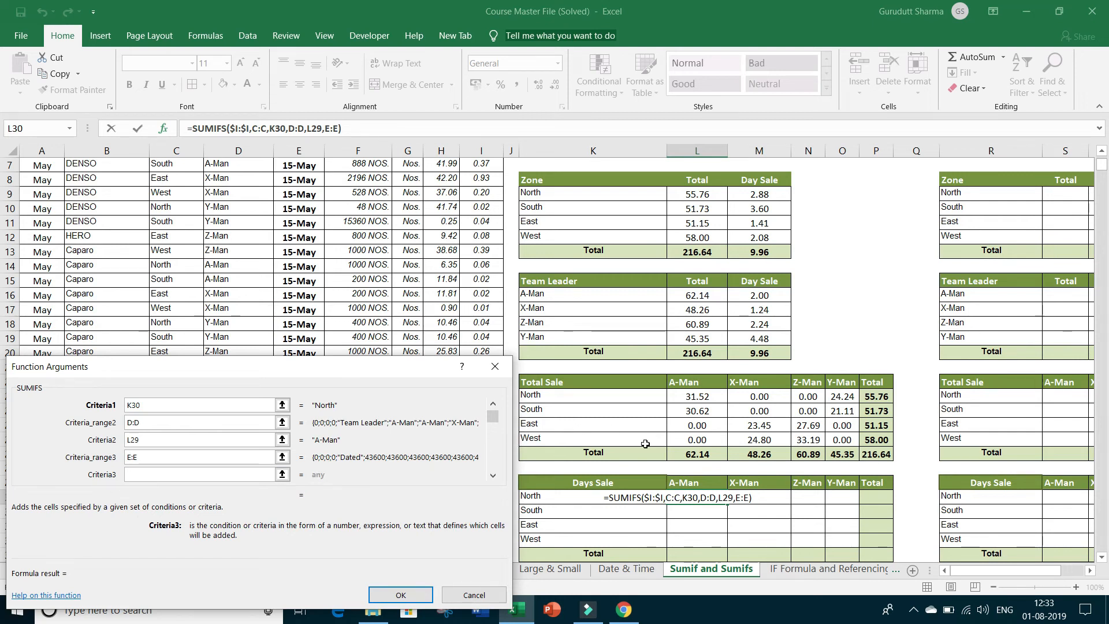
{"action": "scroll", "coordinate": [627, 398], "scroll_direction": "up", "scroll_amount": 2}
{"action": "left_click", "coordinate": [601, 242]}
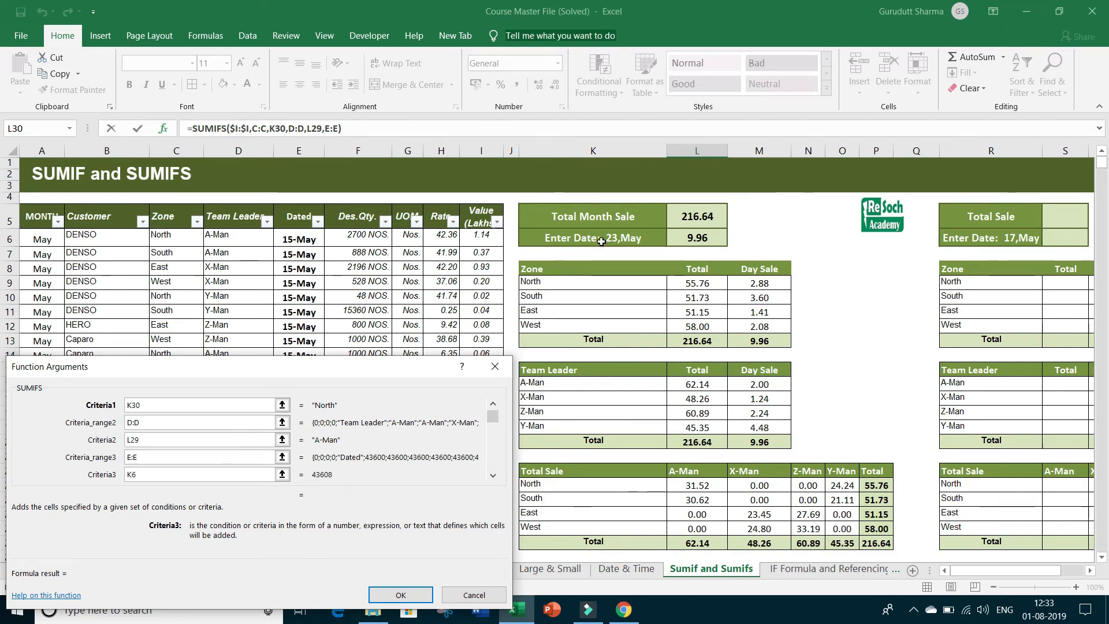
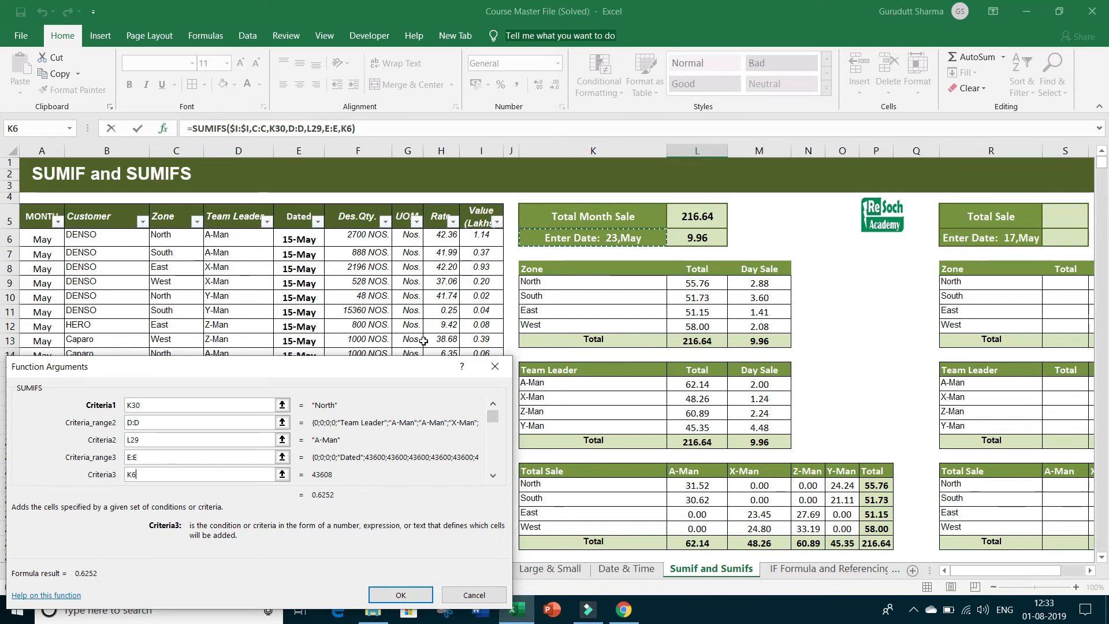
Make the first criteria range absolute as $C:$C
{"action": "left_click", "coordinate": [492, 403]}
{"action": "left_click", "coordinate": [493, 402]}
{"action": "left_click", "coordinate": [492, 403]}
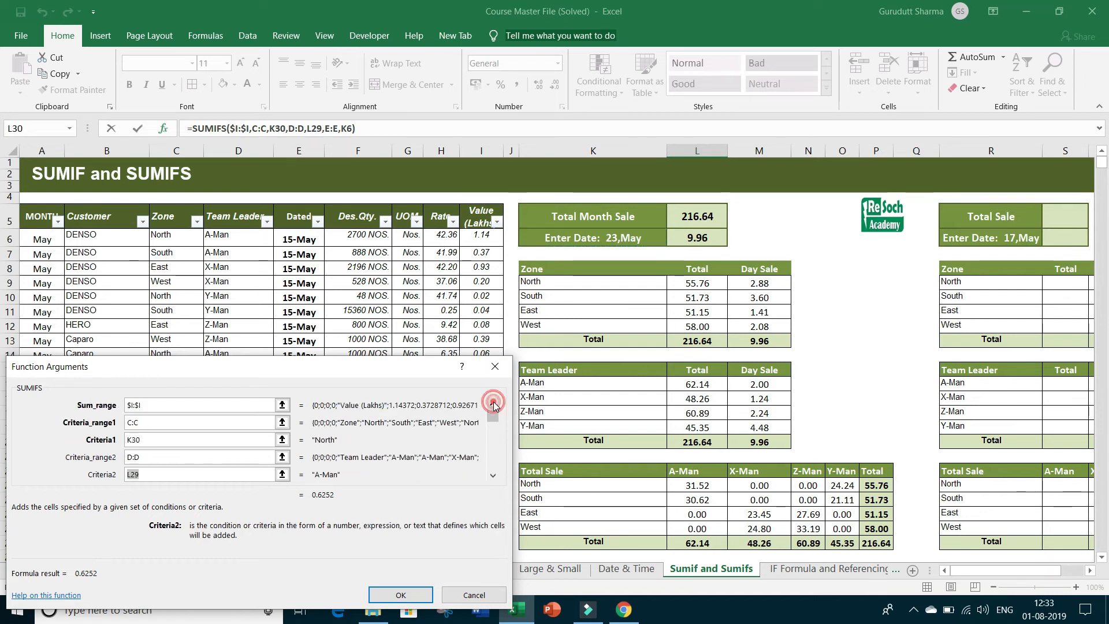
{"action": "left_click", "coordinate": [128, 423]}
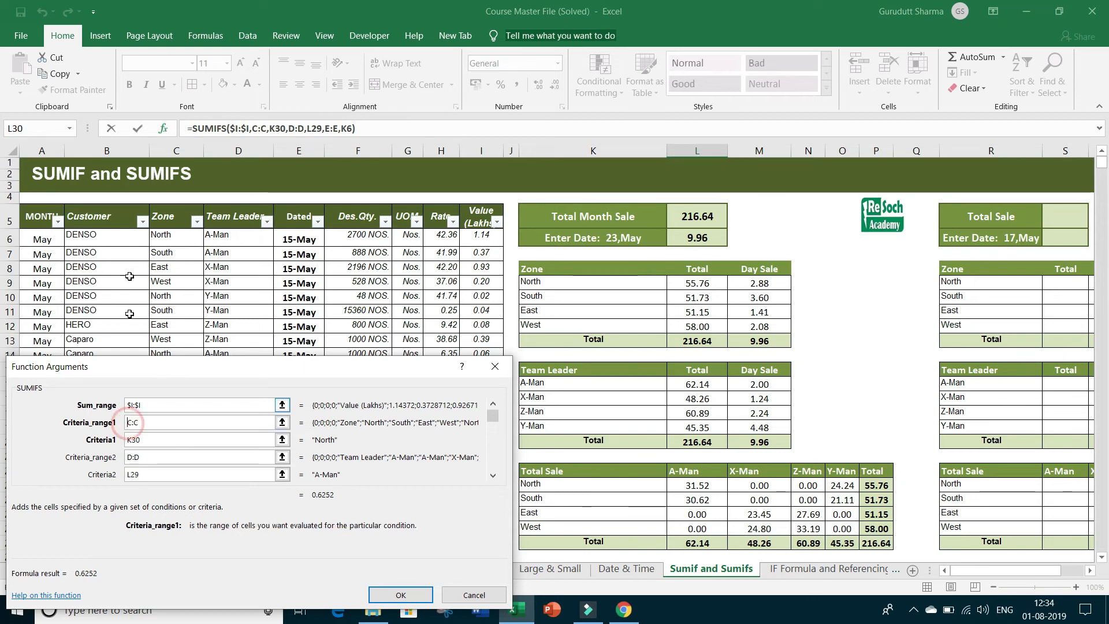
{"action": "type", "text": "$"}
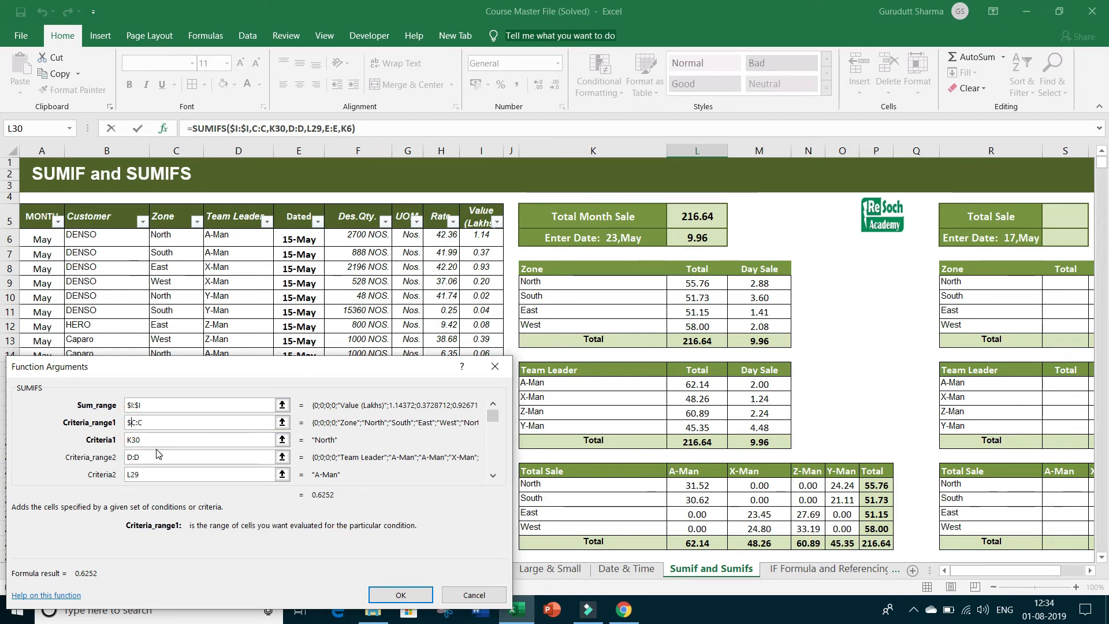
{"action": "left_click", "coordinate": [137, 421]}
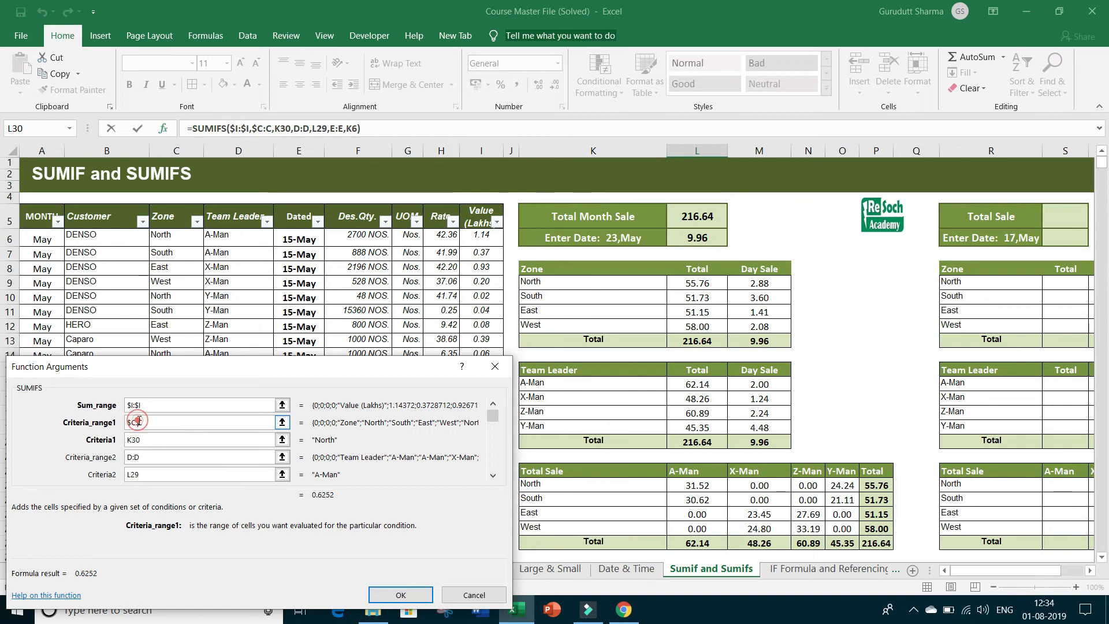
{"action": "type", "text": "$"}
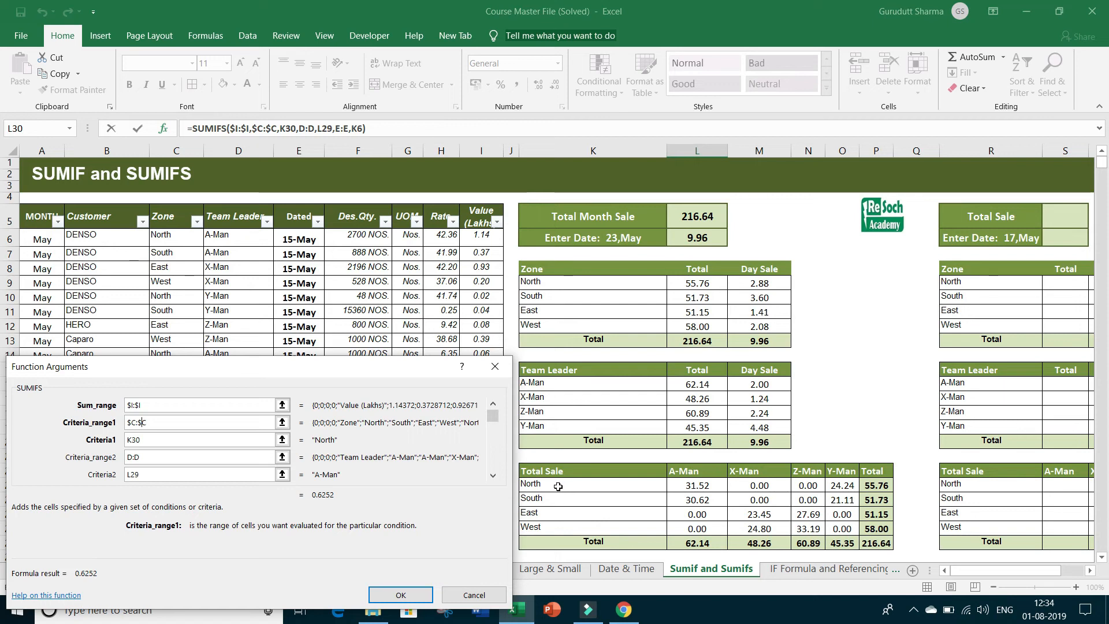
Move the function arguments clear of the Days Sale table and lock the zone criterion's column as $K30
{"action": "scroll", "coordinate": [558, 486], "scroll_direction": "down", "scroll_amount": 3}
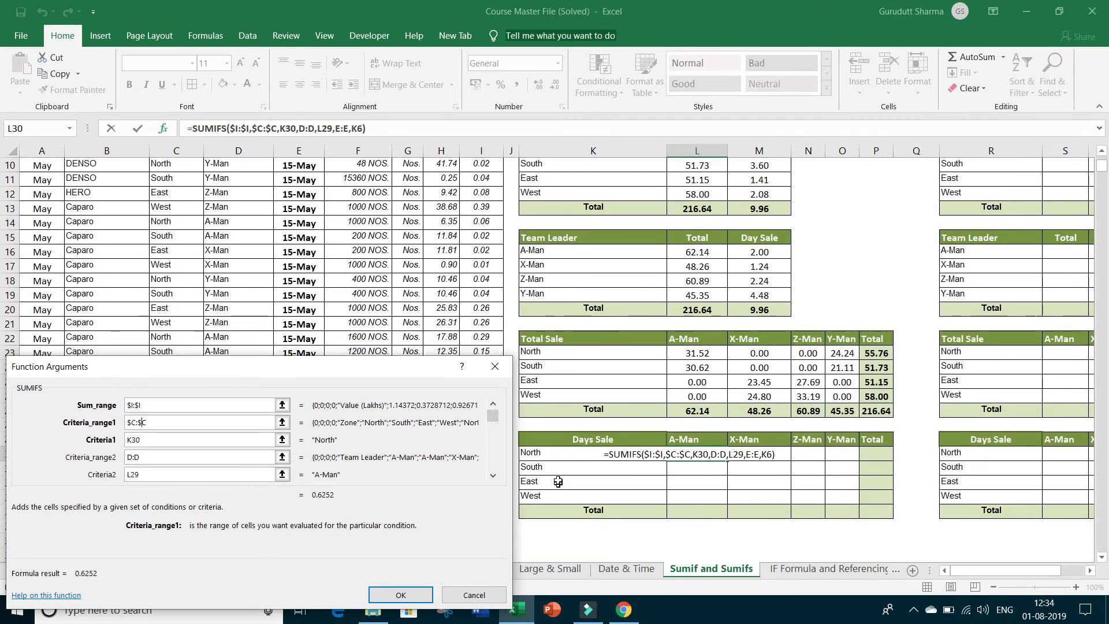
{"action": "left_click", "coordinate": [588, 151]}
{"action": "left_click_drag", "start_coordinate": [367, 373], "coordinate": [897, 147]}
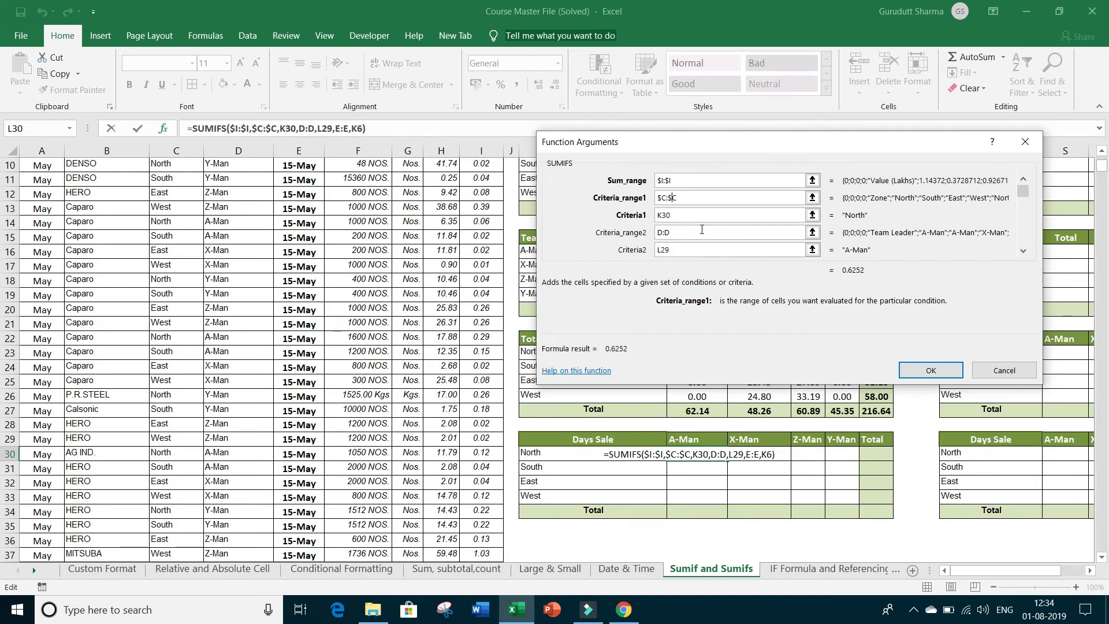
{"action": "left_click", "coordinate": [662, 215]}
{"action": "type", "text": "$"}
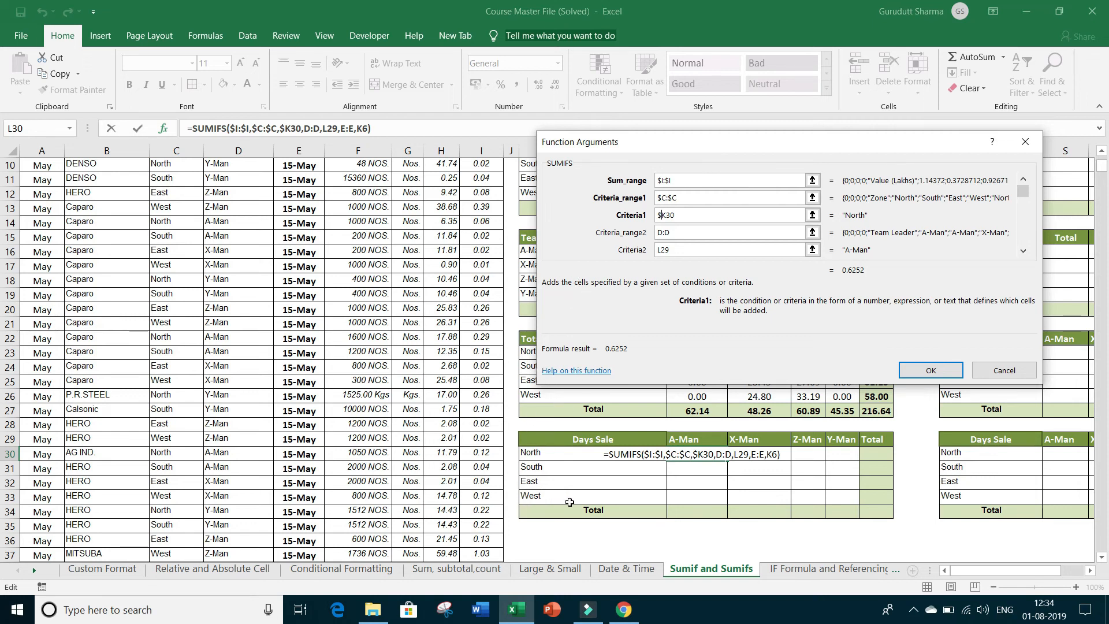
Make the second criteria range absolute as $D:$D and lock the team leader criterion's row as L$29
{"action": "left_click", "coordinate": [659, 232]}
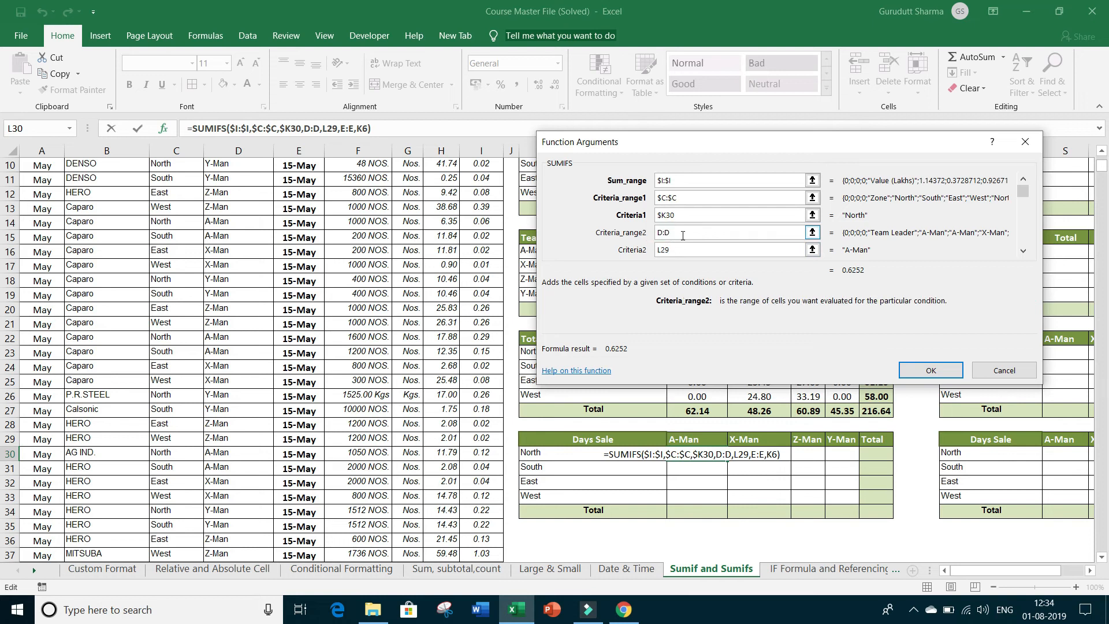
{"action": "type", "text": "$D:"}
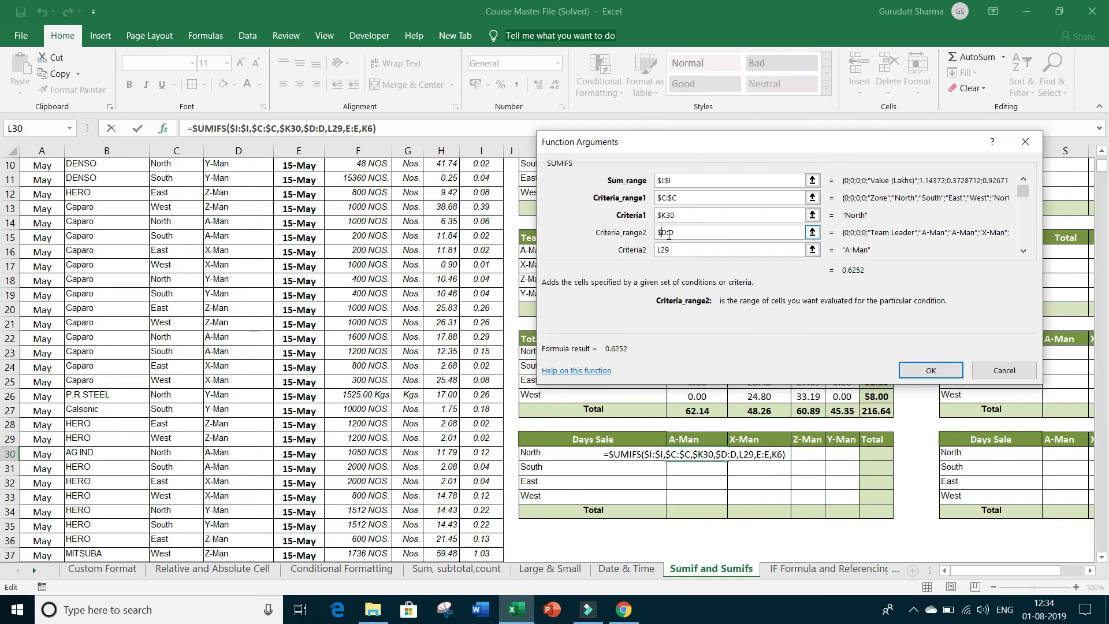
{"action": "type", "text": "$"}
{"action": "left_click", "coordinate": [659, 250]}
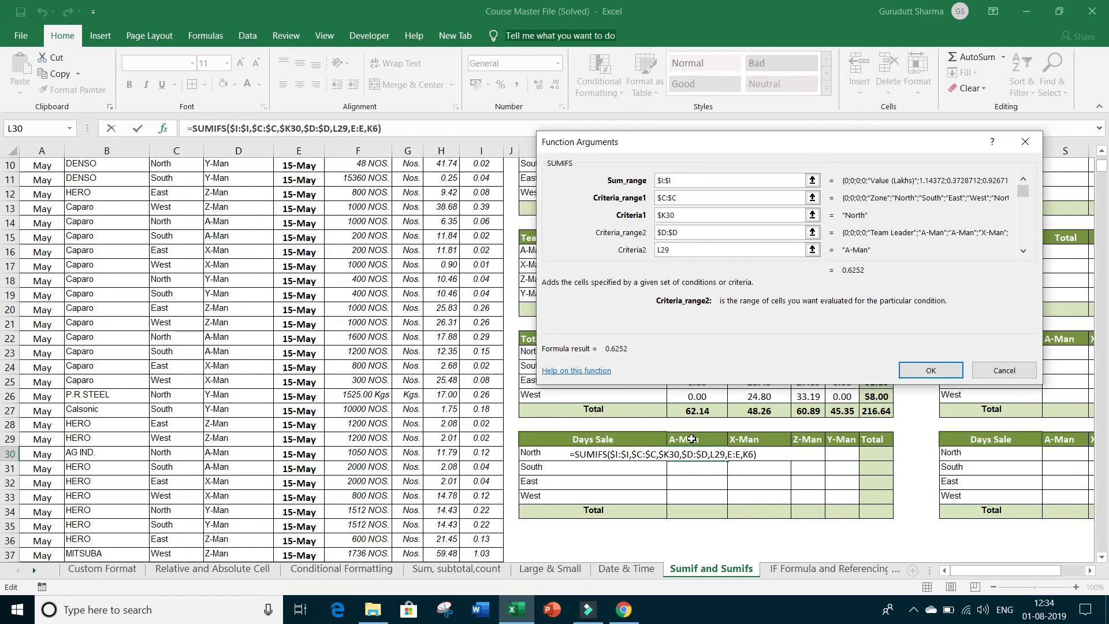
{"action": "left_click_drag", "start_coordinate": [739, 144], "coordinate": [729, 179]}
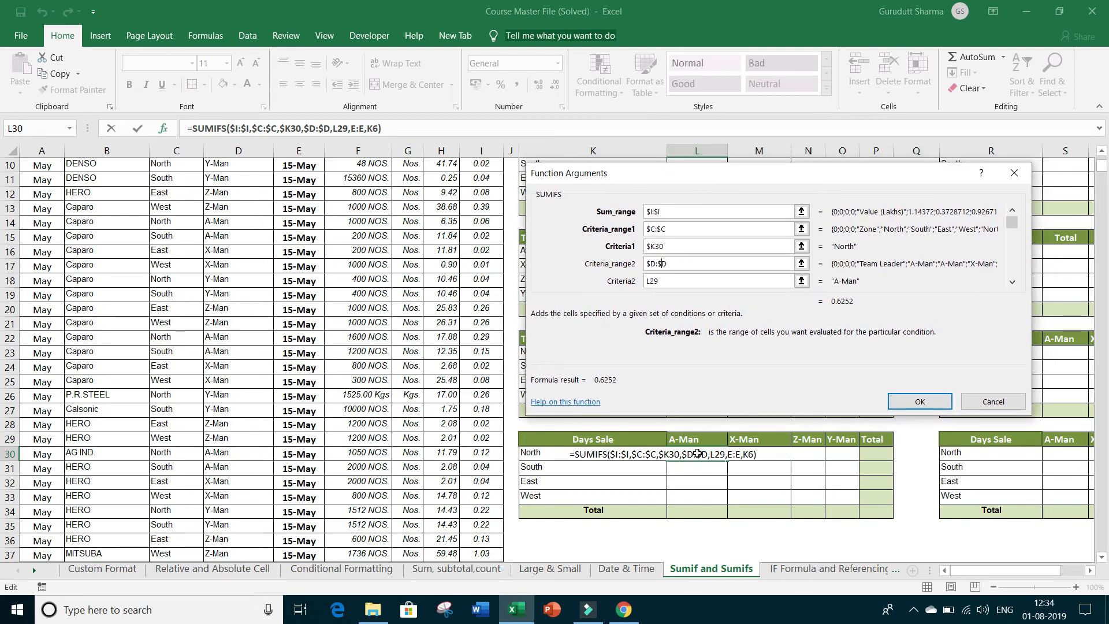
{"action": "left_click", "coordinate": [657, 281]}
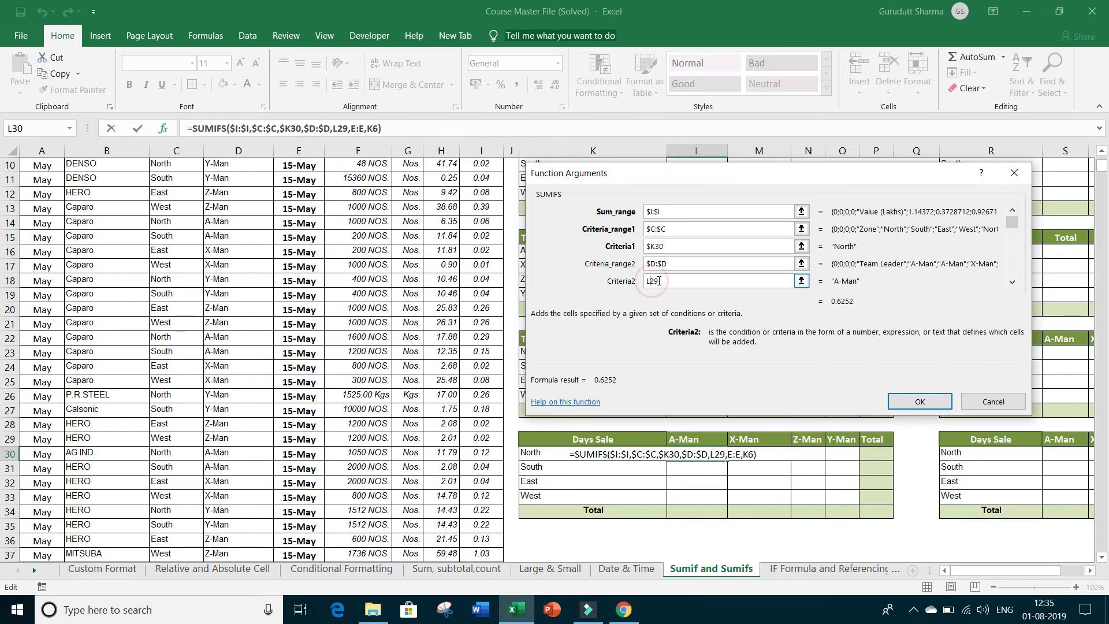
{"action": "type", "text": "$"}
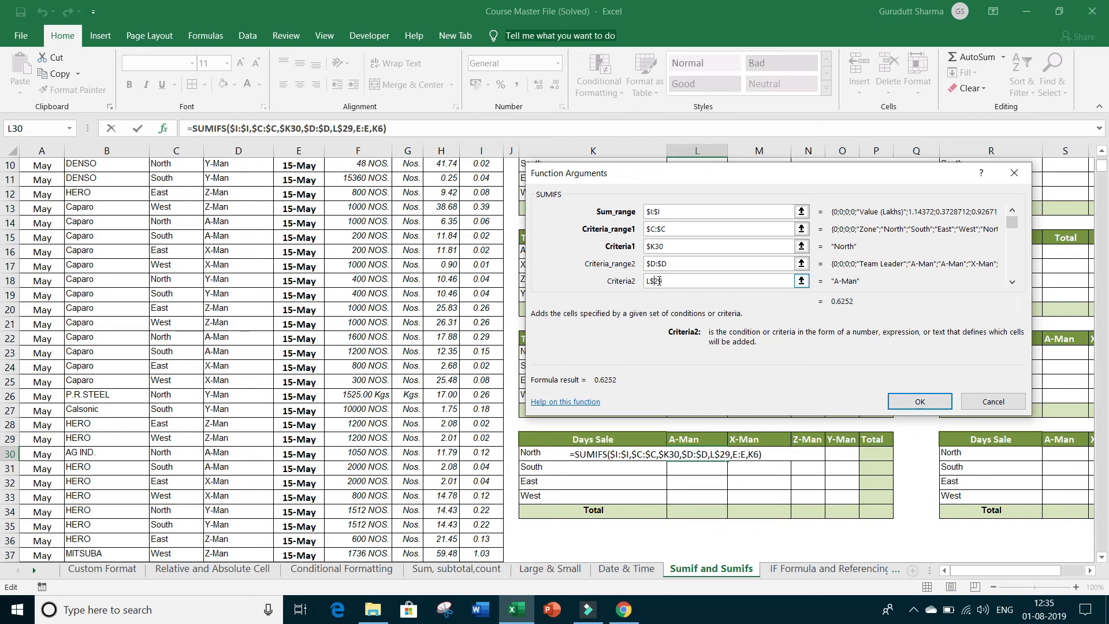
Make the third criteria range $E:$E and its date criterion $K$6 absolute, and accept the SUMIFS formula
{"action": "key", "text": "Tab"}
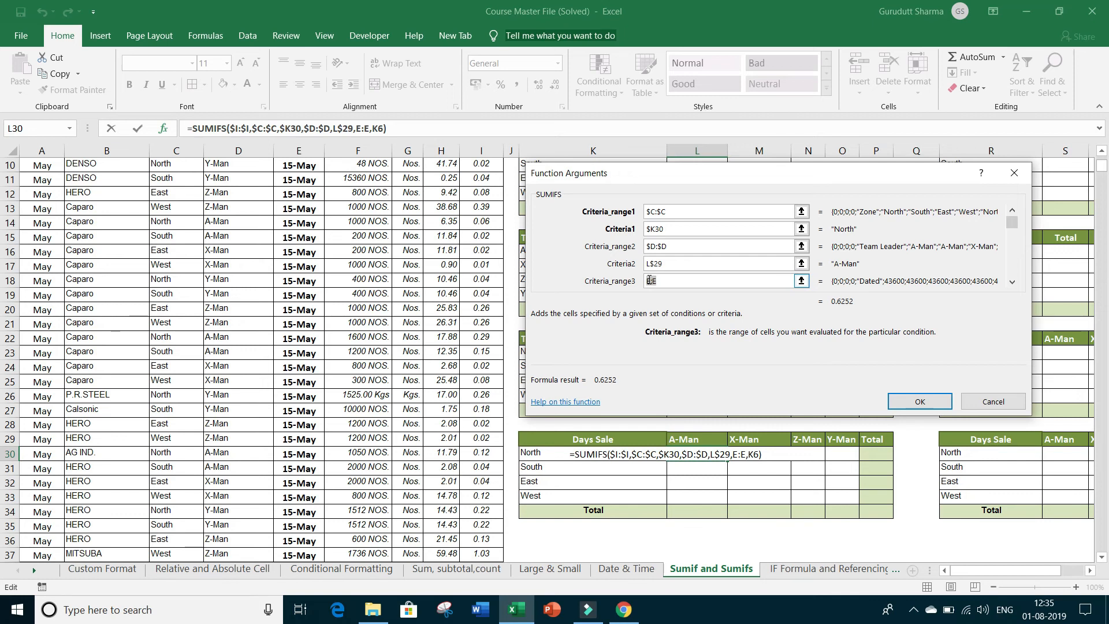
{"action": "key", "text": "F4"}
{"action": "left_click", "coordinate": [691, 284]}
{"action": "key", "text": "Tab"}
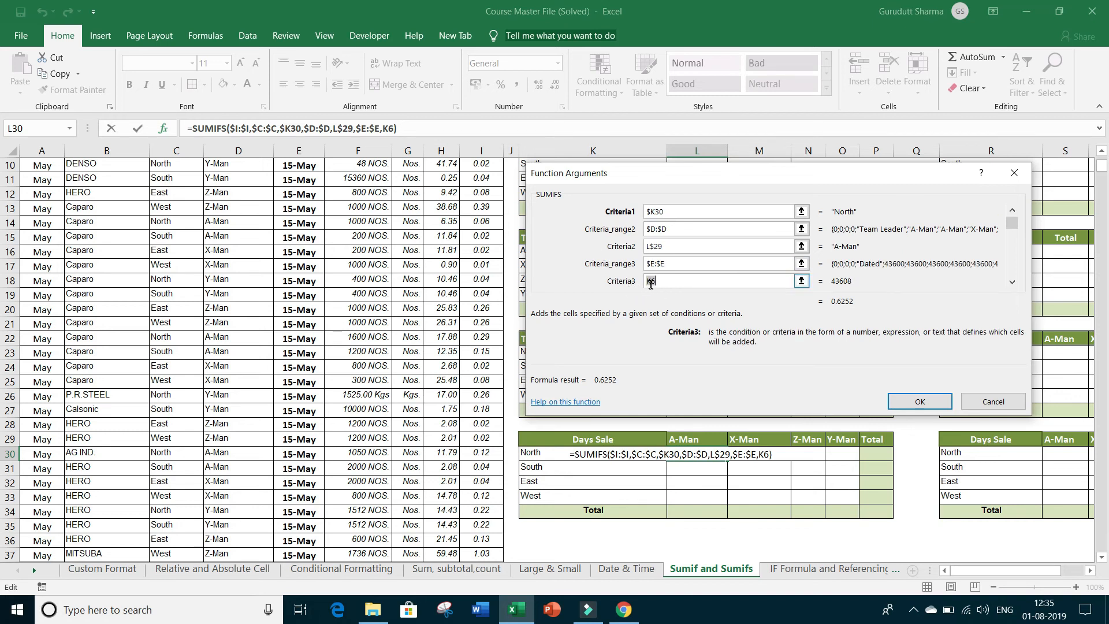
{"action": "left_click_drag", "start_coordinate": [780, 182], "coordinate": [749, 250]}
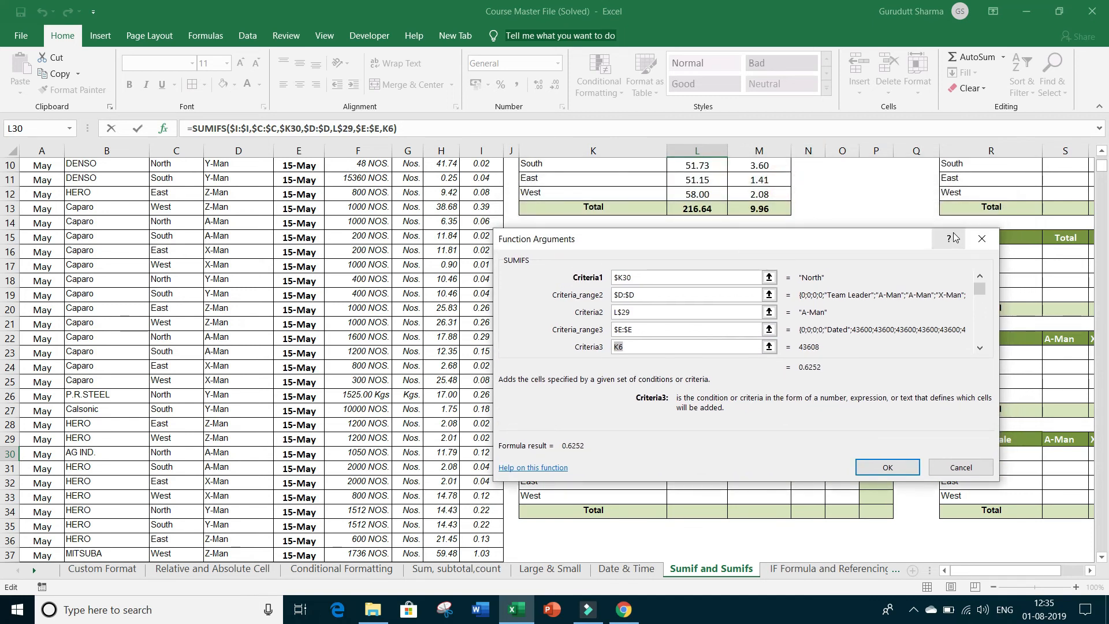
{"action": "scroll", "coordinate": [746, 217], "scroll_direction": "up", "scroll_amount": 2}
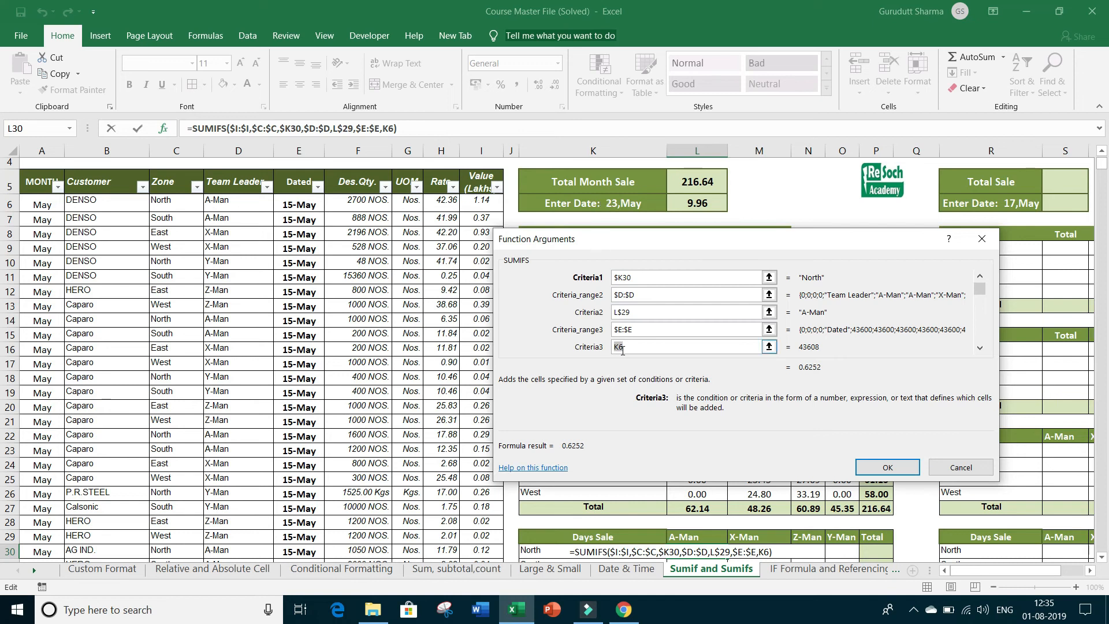
{"action": "key", "text": "F4"}
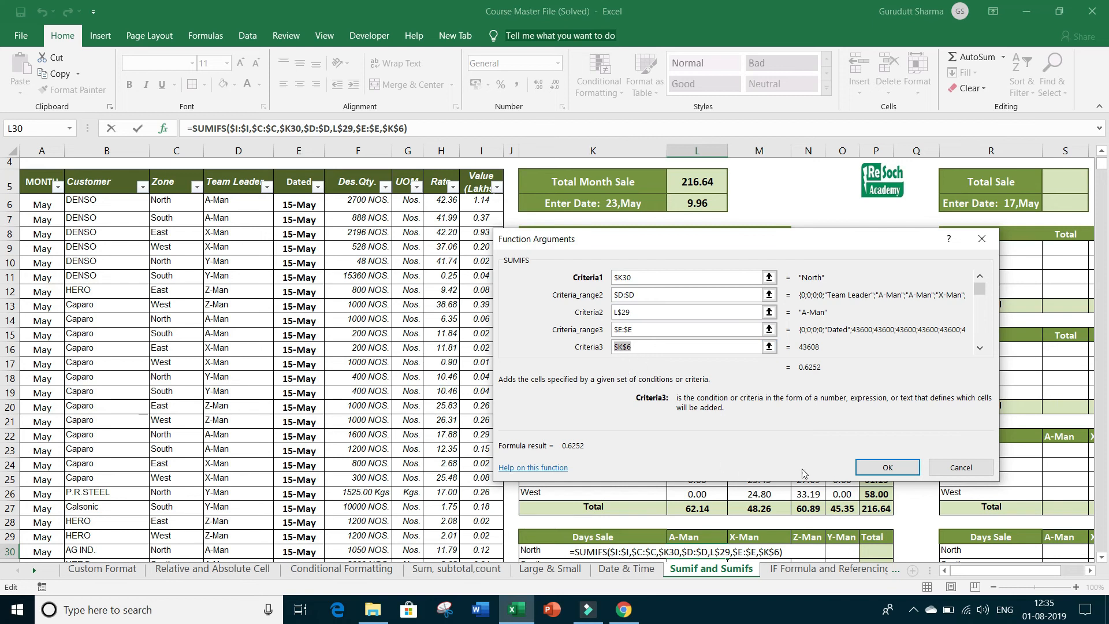
{"action": "left_click", "coordinate": [887, 467]}
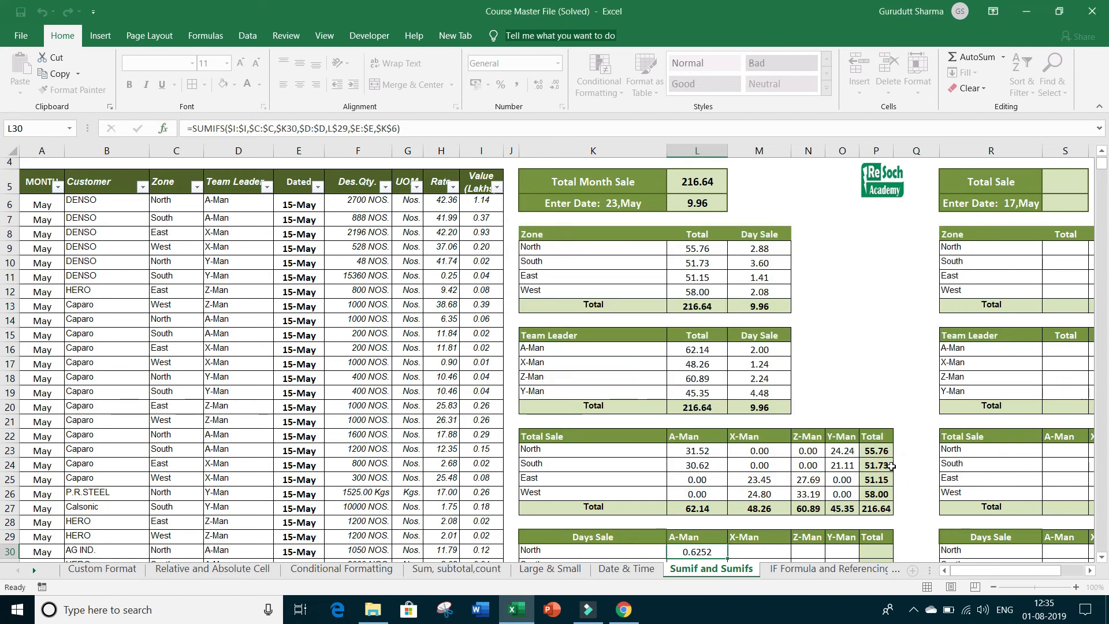
Fill the SUMIFS formula from L30 across all zones and team leaders of the Days Sale table, L30:O33
{"action": "scroll", "coordinate": [801, 401], "scroll_direction": "down", "scroll_amount": 2}
{"action": "scroll", "coordinate": [801, 402], "scroll_direction": "down", "scroll_amount": 1}
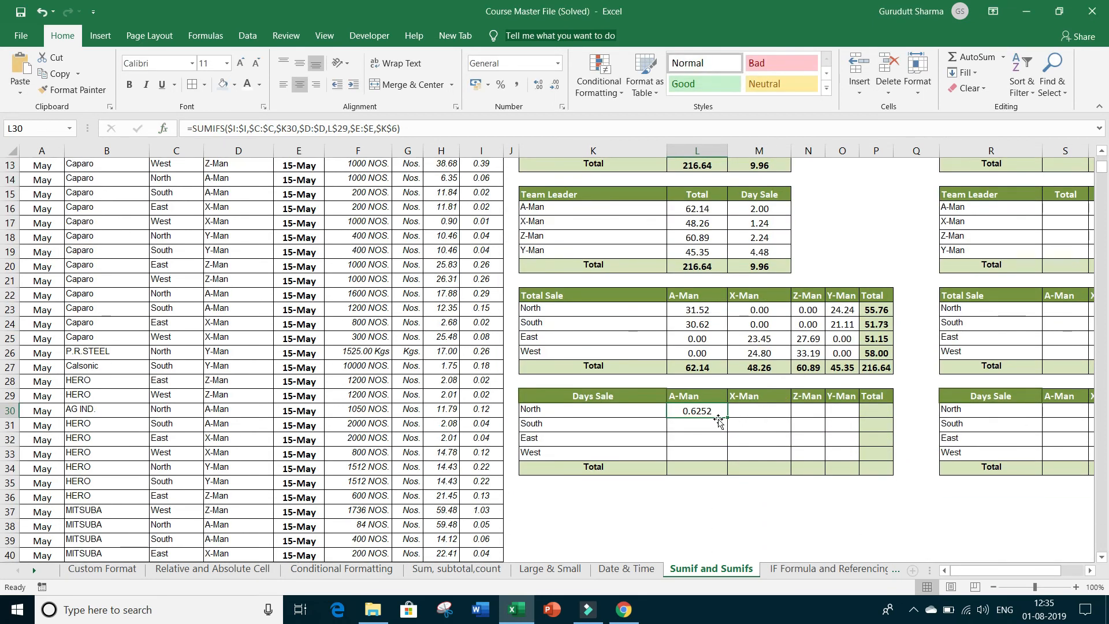
{"action": "left_click_drag", "start_coordinate": [730, 418], "coordinate": [857, 461]}
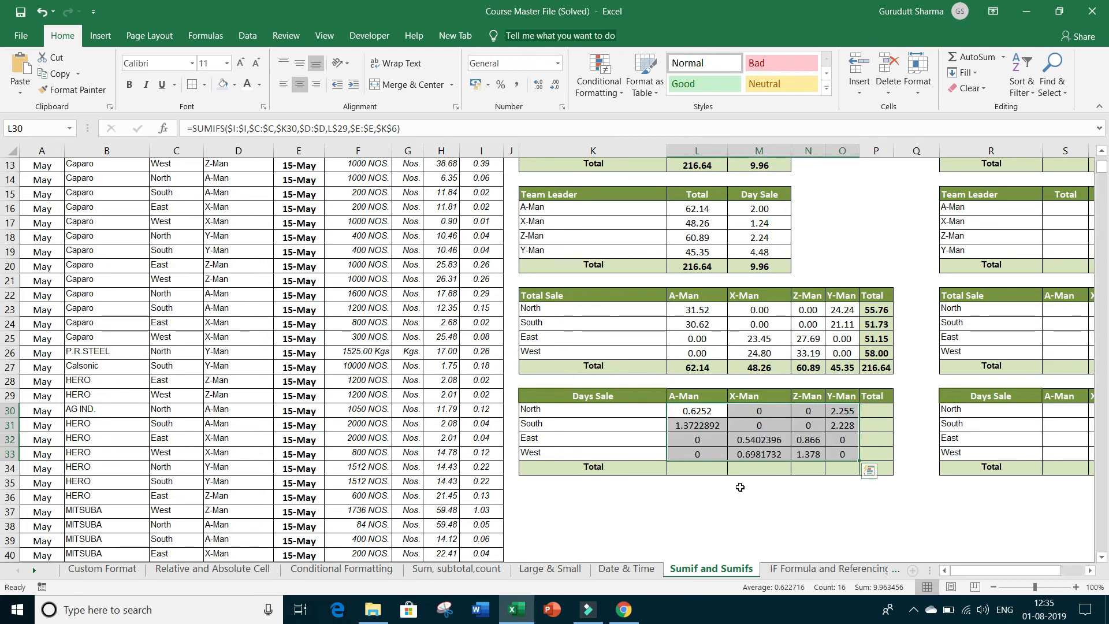
Format the Days Sale values in L30:O33 with the Number category
{"action": "left_click_drag", "start_coordinate": [704, 411], "coordinate": [828, 431]}
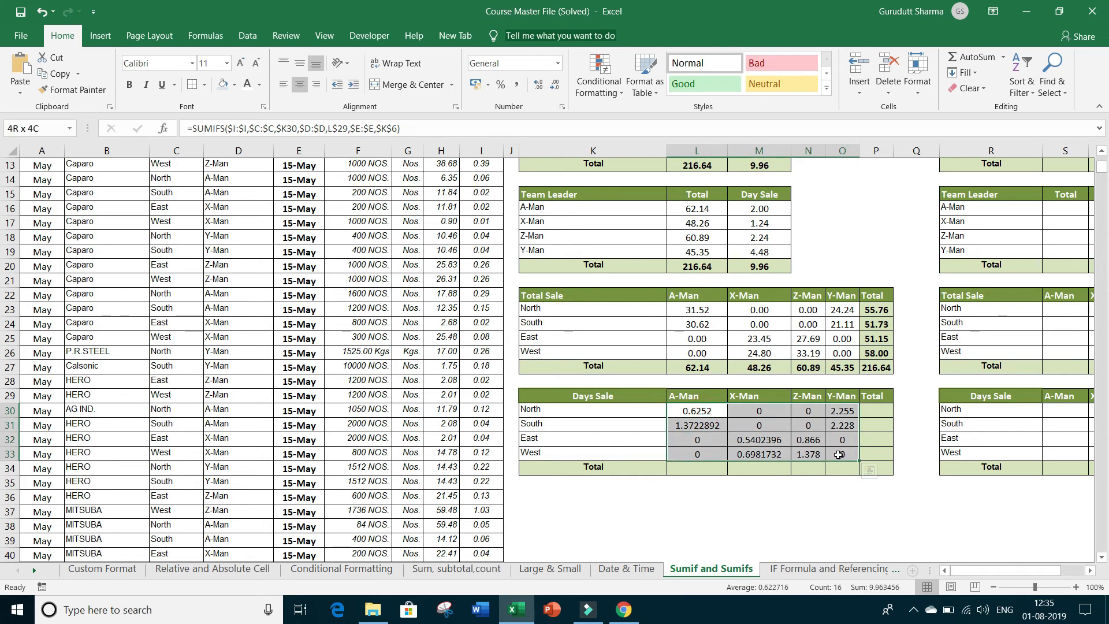
{"action": "right_click", "coordinate": [789, 429]}
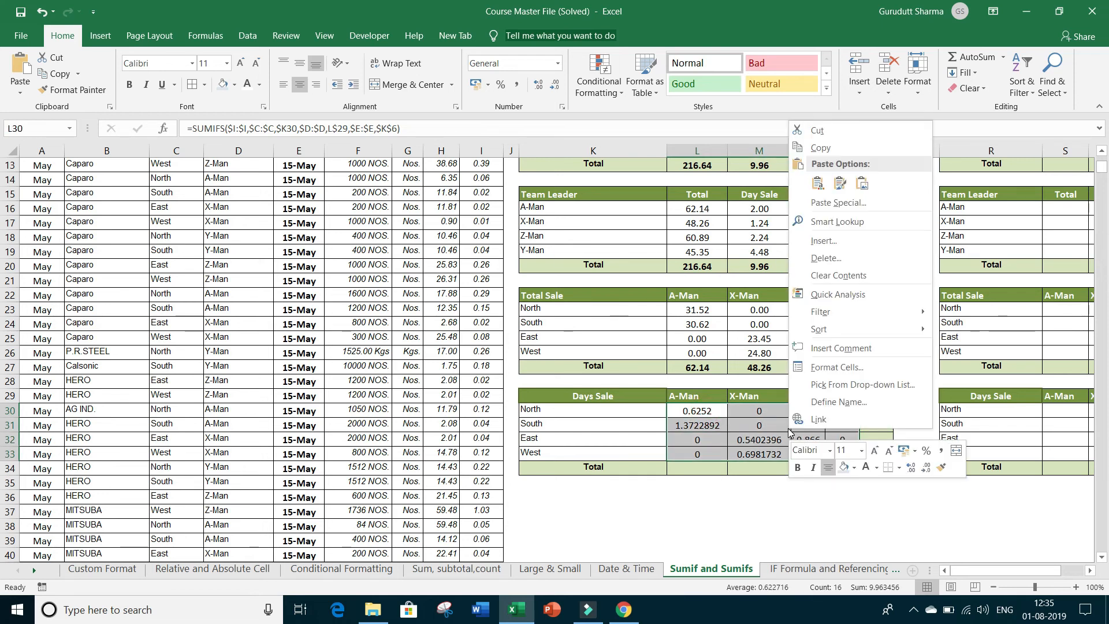
{"action": "left_click", "coordinate": [823, 367]}
{"action": "left_click", "coordinate": [665, 266]}
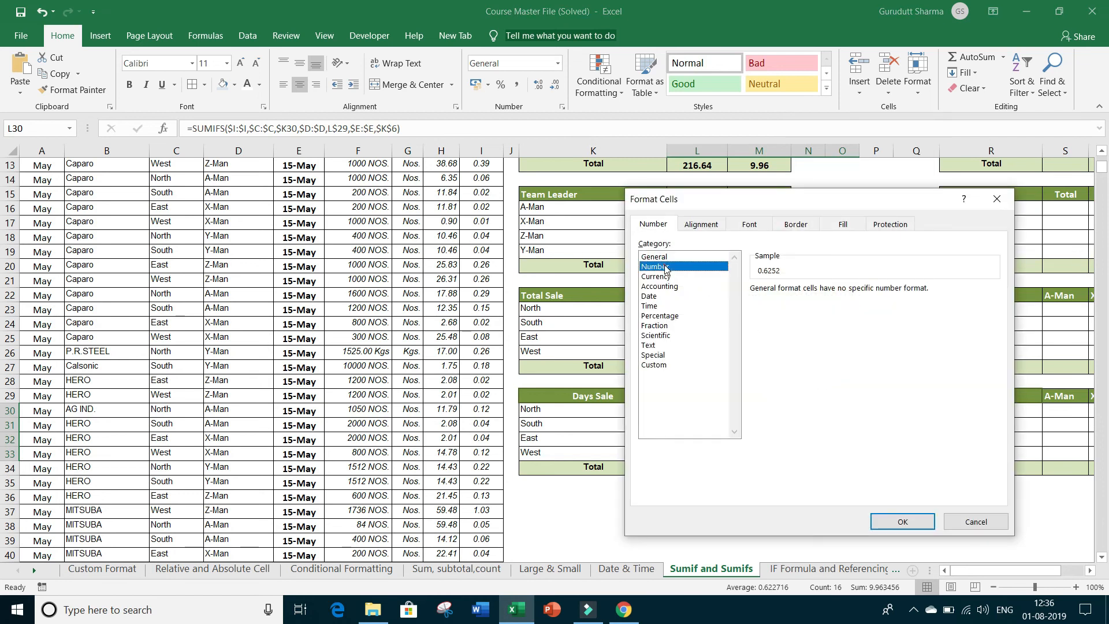
{"action": "left_click", "coordinate": [899, 523]}
Sum the A-Man Days Sale values L30:L33 in L34 and fill the total formula across to O34
{"action": "left_click_drag", "start_coordinate": [697, 410], "coordinate": [693, 455]}
{"action": "left_click", "coordinate": [983, 56]}
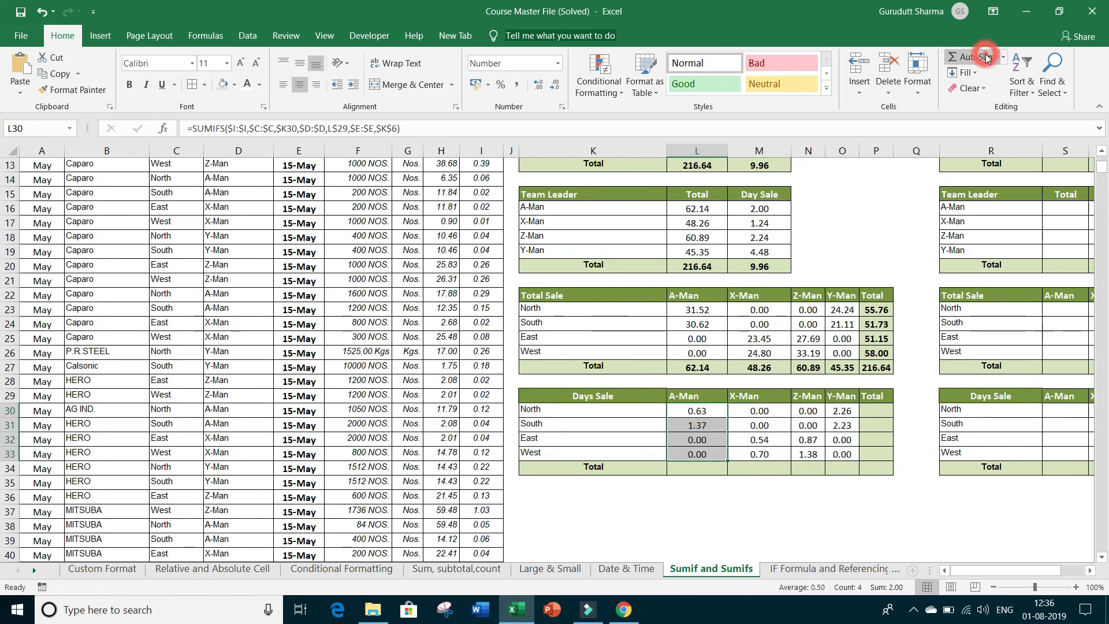
{"action": "left_click", "coordinate": [706, 469]}
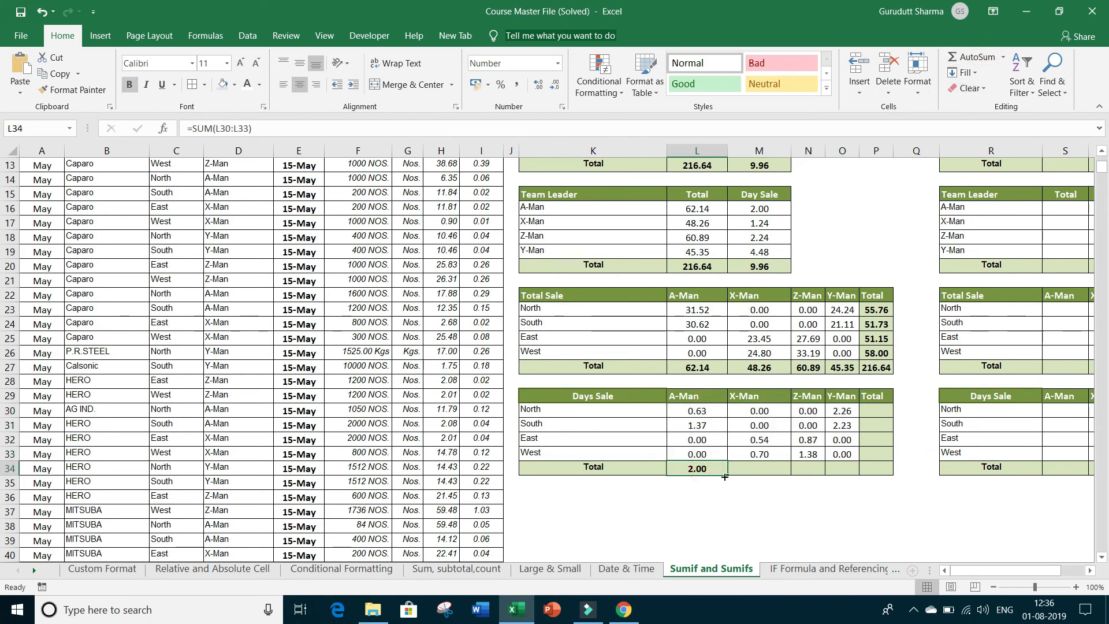
{"action": "left_click_drag", "start_coordinate": [726, 476], "coordinate": [854, 478]}
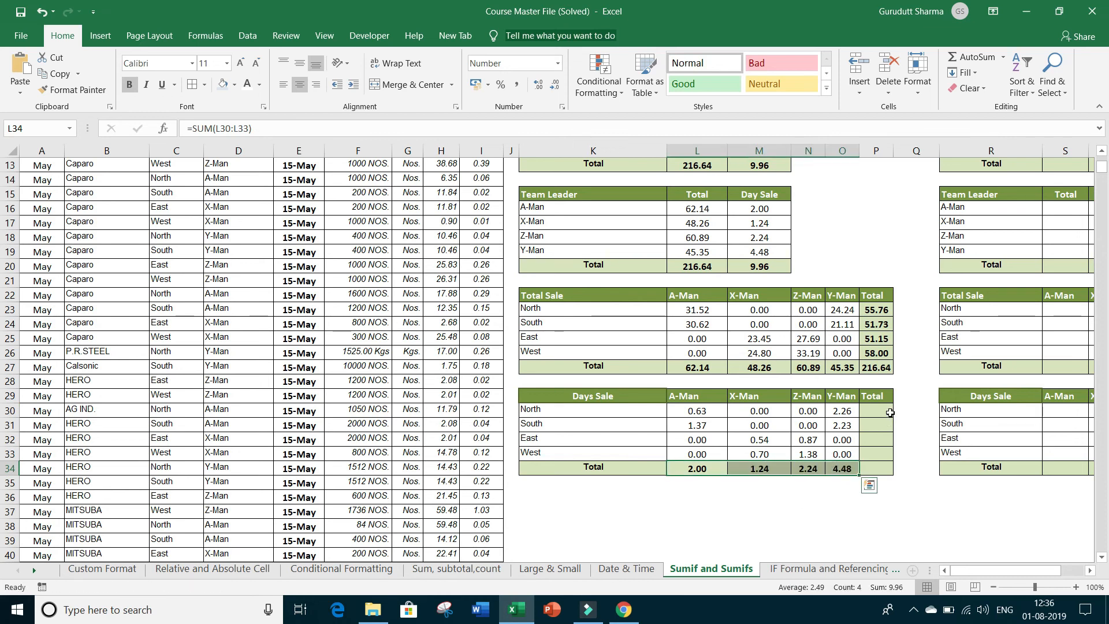
Sum the North row L30:O30 of the Days Sale table in P30 and fill the formula down to P34
{"action": "left_click_drag", "start_coordinate": [698, 413], "coordinate": [842, 410]}
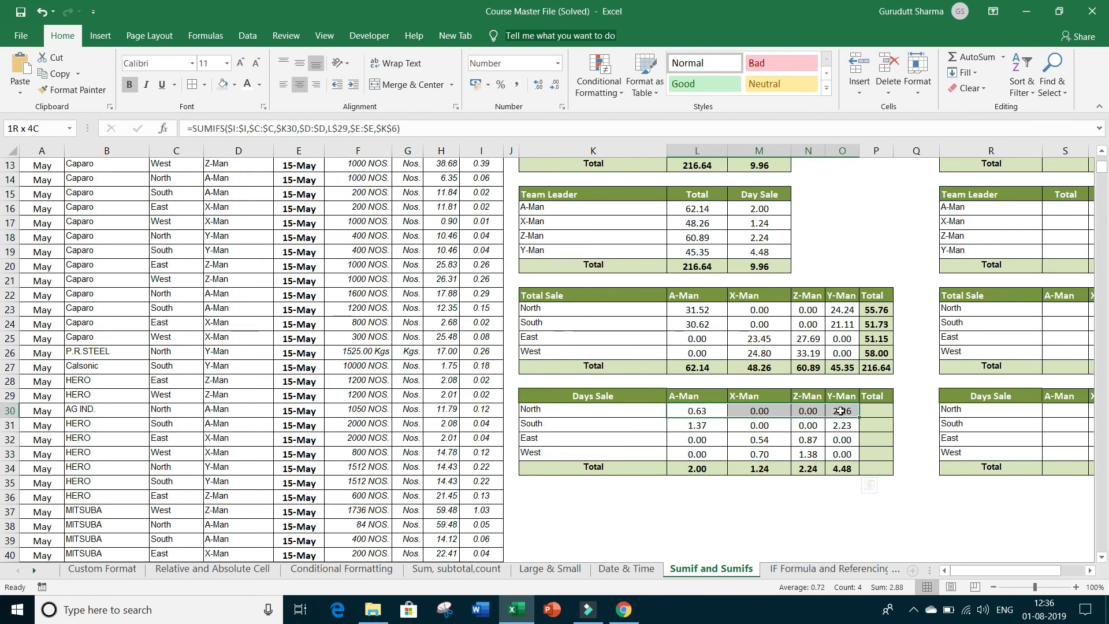
{"action": "left_click", "coordinate": [975, 57]}
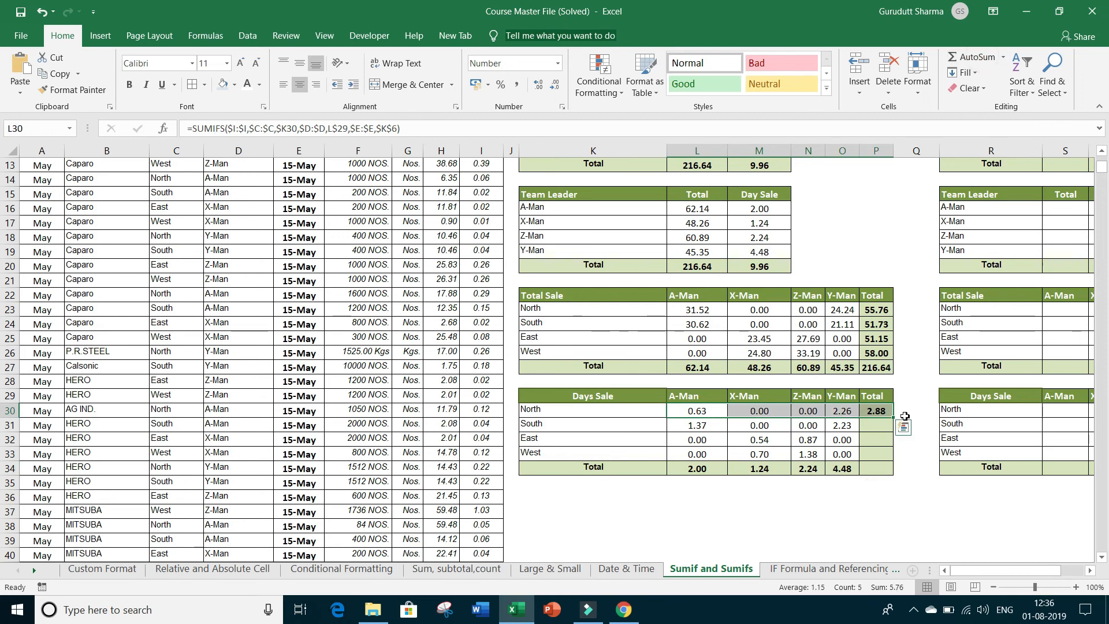
{"action": "left_click", "coordinate": [875, 412]}
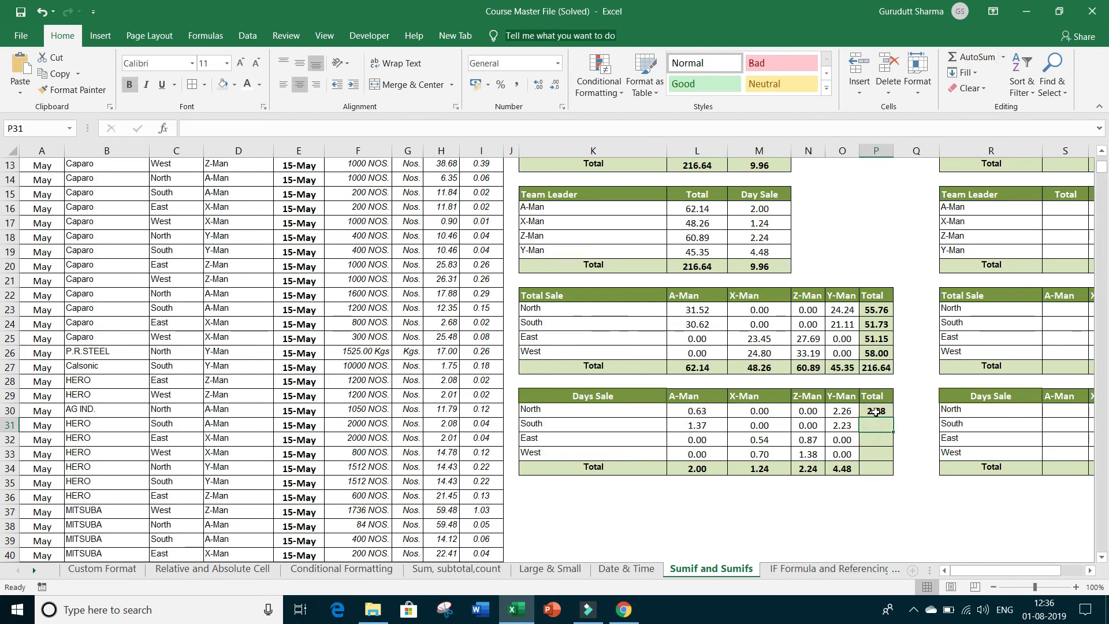
{"action": "left_click_drag", "start_coordinate": [889, 413], "coordinate": [873, 501]}
{"action": "left_click", "coordinate": [873, 501]}
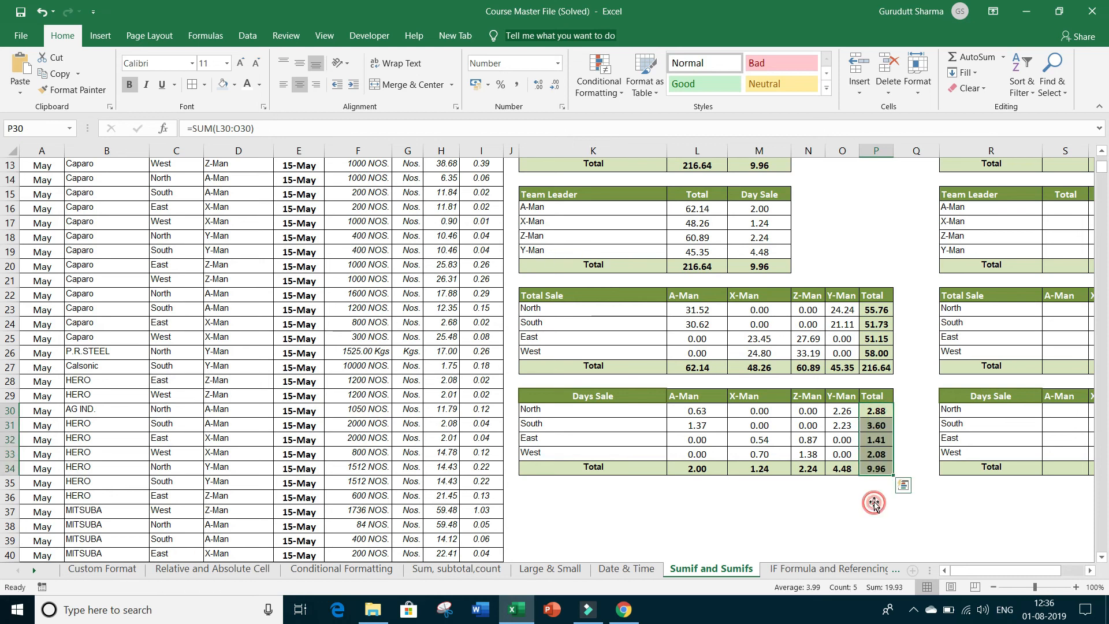
Compare the Days Sale grand total in P34 with the selected date's sale in L6
{"action": "left_click", "coordinate": [876, 470]}
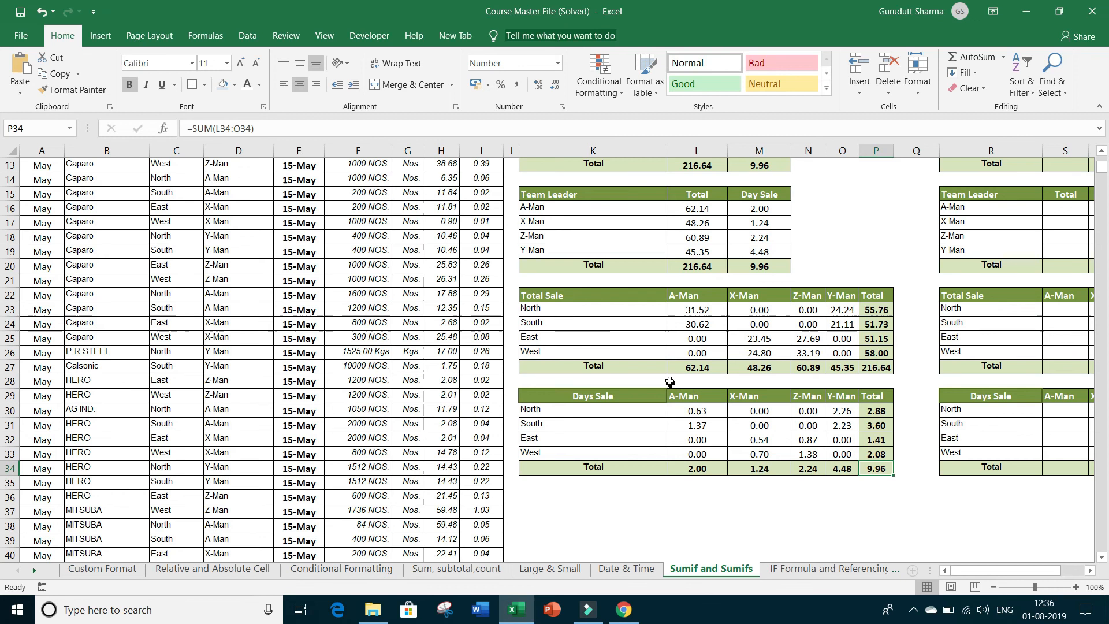
{"action": "scroll", "coordinate": [668, 369], "scroll_direction": "up", "scroll_amount": 3}
{"action": "scroll", "coordinate": [669, 366], "scroll_direction": "up", "scroll_amount": 1}
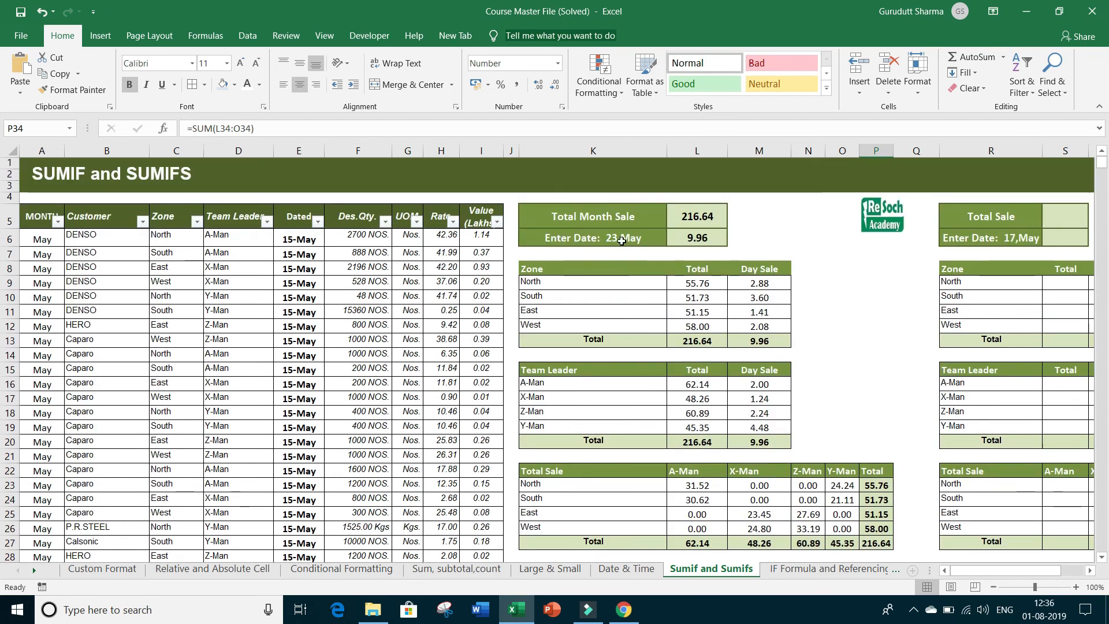
{"action": "left_click", "coordinate": [705, 238]}
{"action": "scroll", "coordinate": [756, 404], "scroll_direction": "down", "scroll_amount": 4}
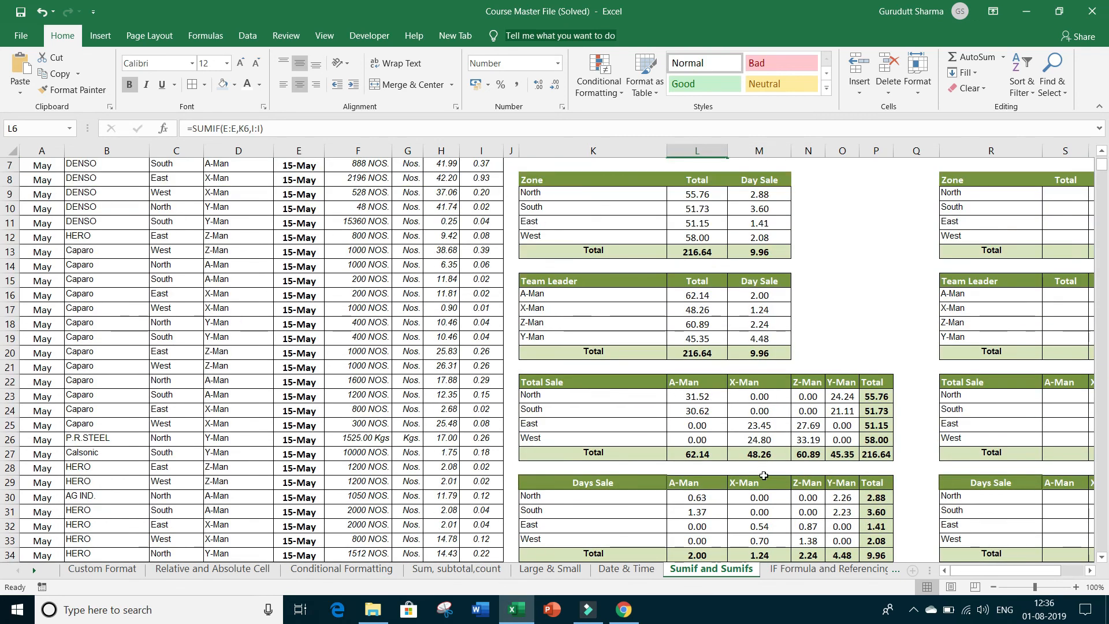
Compare the North total in the Days Sale table with the Zone table's Day Sale figures and review the other summary tables
{"action": "left_click", "coordinate": [594, 414]}
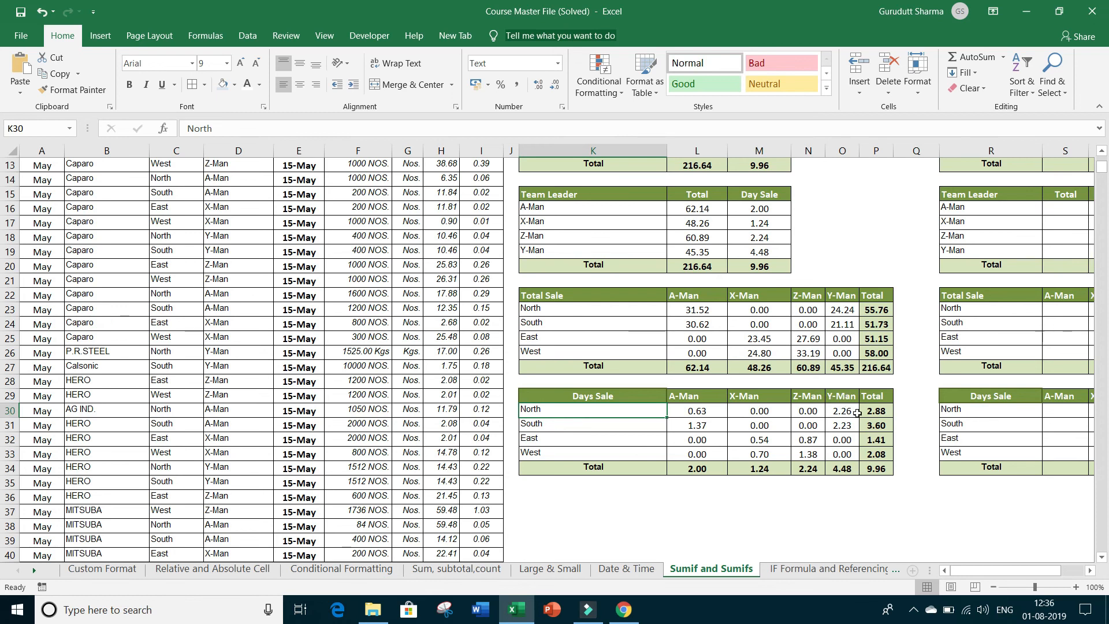
{"action": "left_click", "coordinate": [876, 410]}
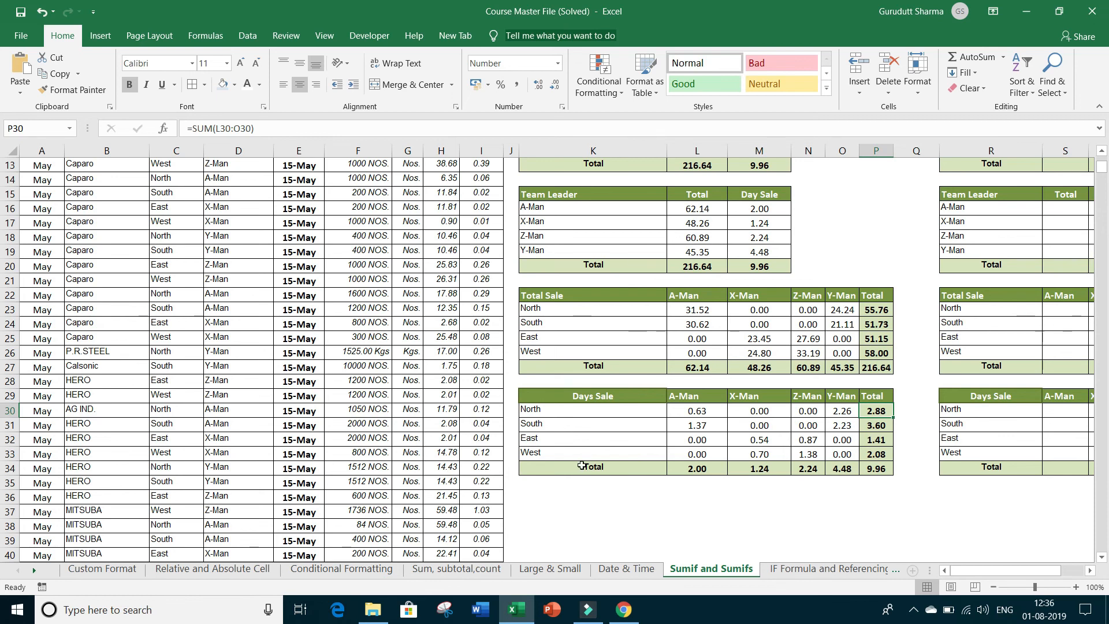
{"action": "scroll", "coordinate": [579, 453], "scroll_direction": "up", "scroll_amount": 4}
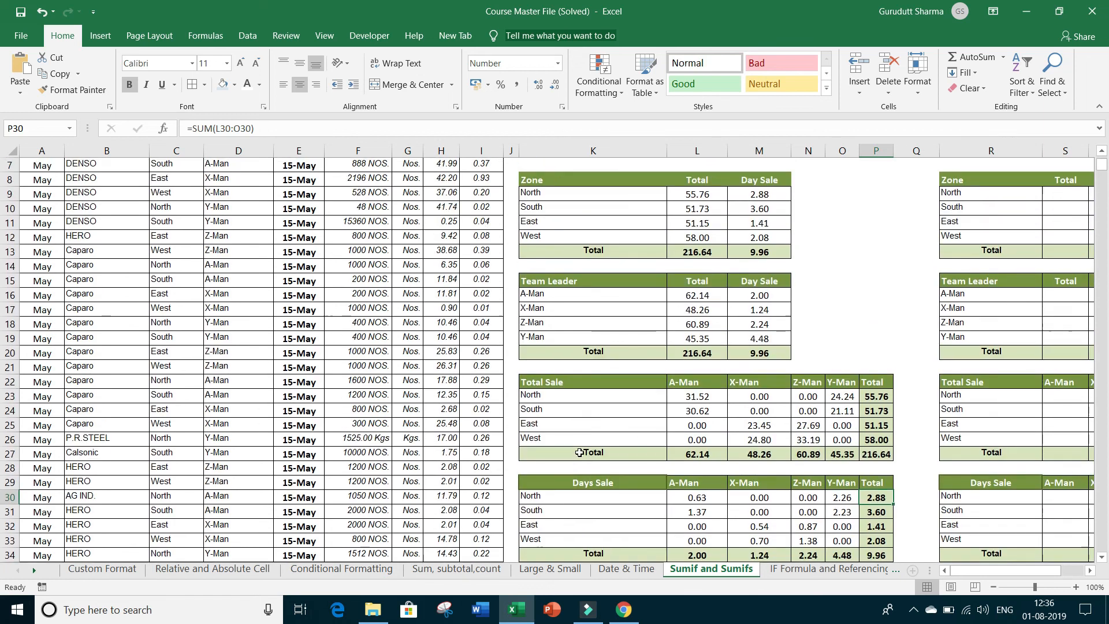
{"action": "scroll", "coordinate": [579, 453], "scroll_direction": "down", "scroll_amount": 2}
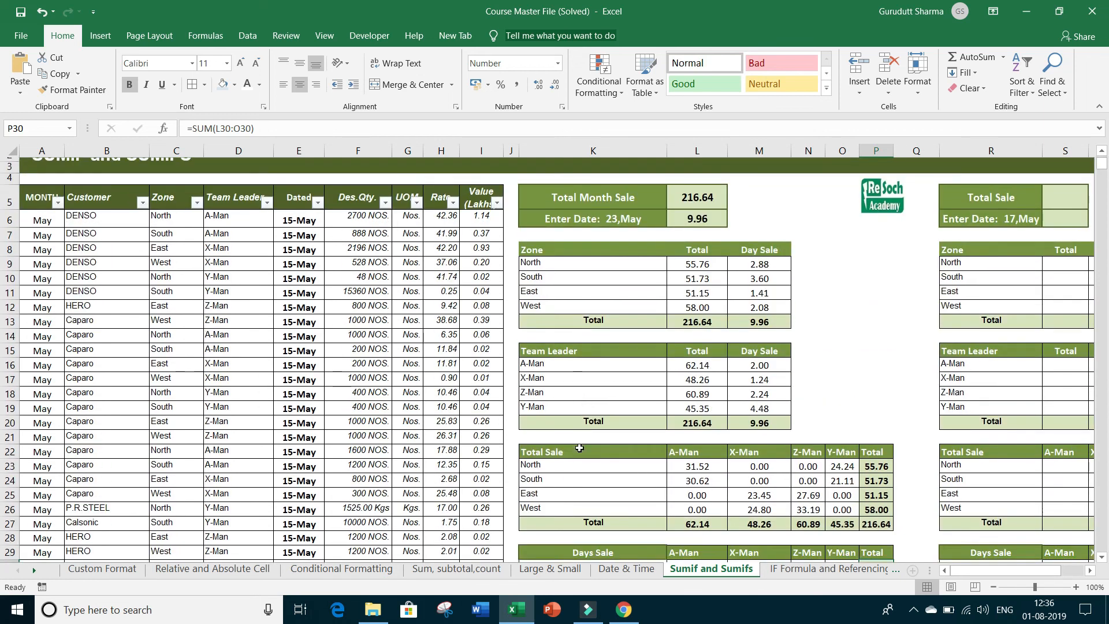
{"action": "scroll", "coordinate": [569, 284], "scroll_direction": "up", "scroll_amount": 1}
{"action": "left_click_drag", "start_coordinate": [567, 232], "coordinate": [761, 290]}
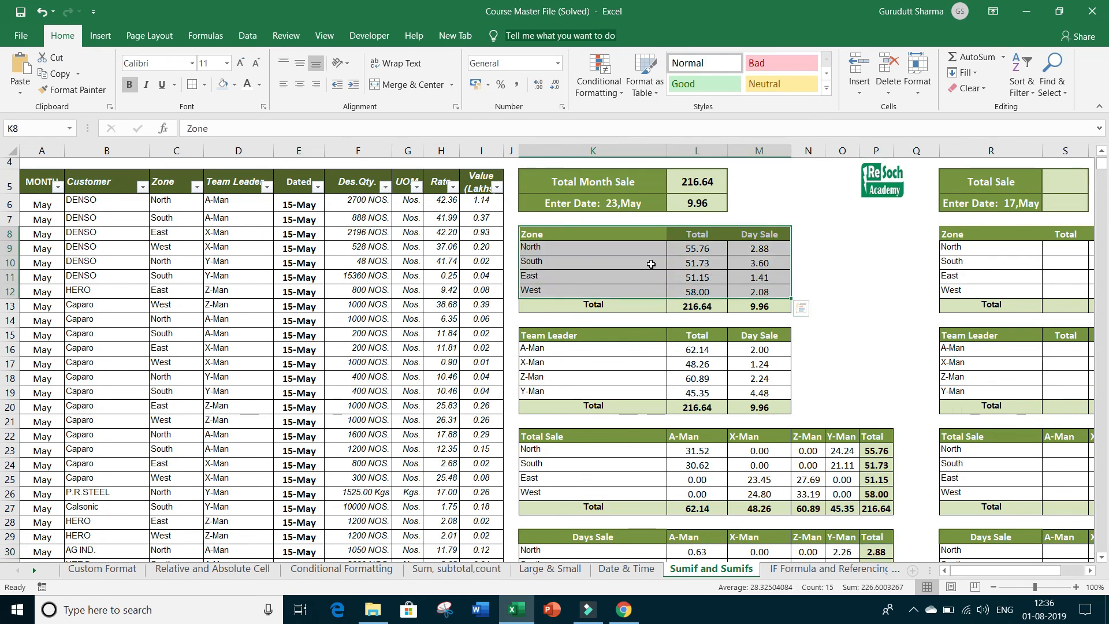
{"action": "scroll", "coordinate": [651, 264], "scroll_direction": "down", "scroll_amount": 3}
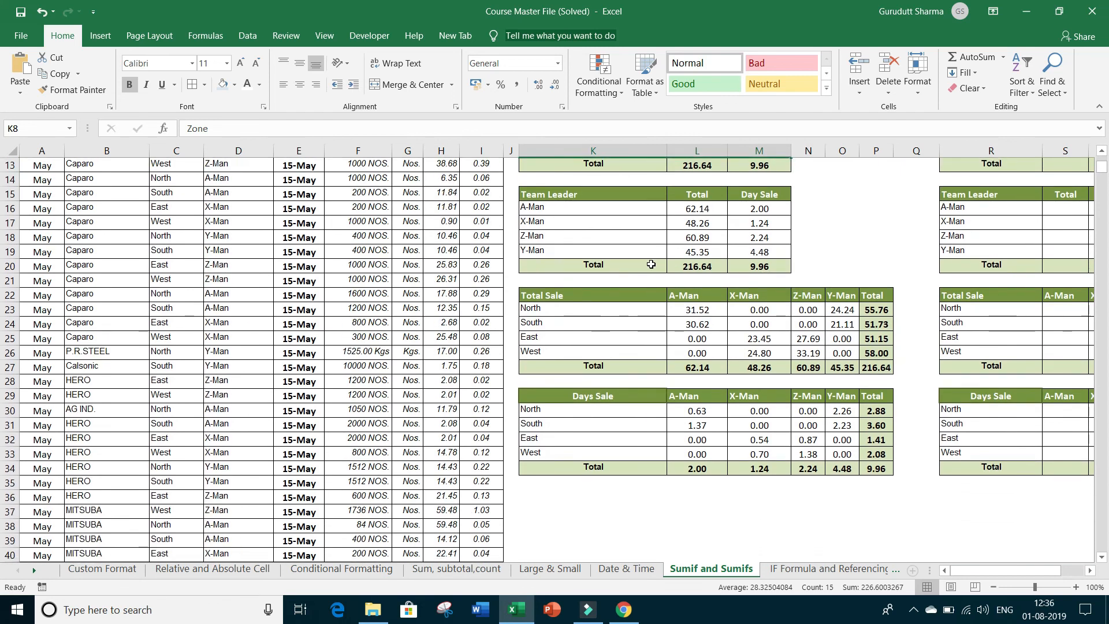
{"action": "scroll", "coordinate": [650, 264], "scroll_direction": "down", "scroll_amount": 1}
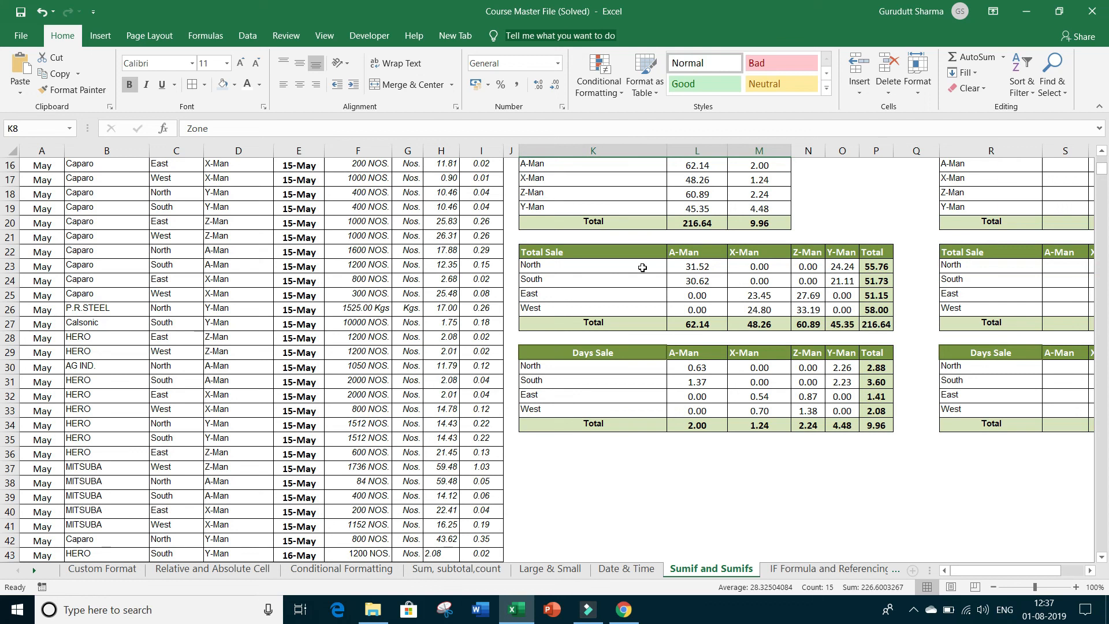
{"action": "scroll", "coordinate": [642, 268], "scroll_direction": "up", "scroll_amount": 5}
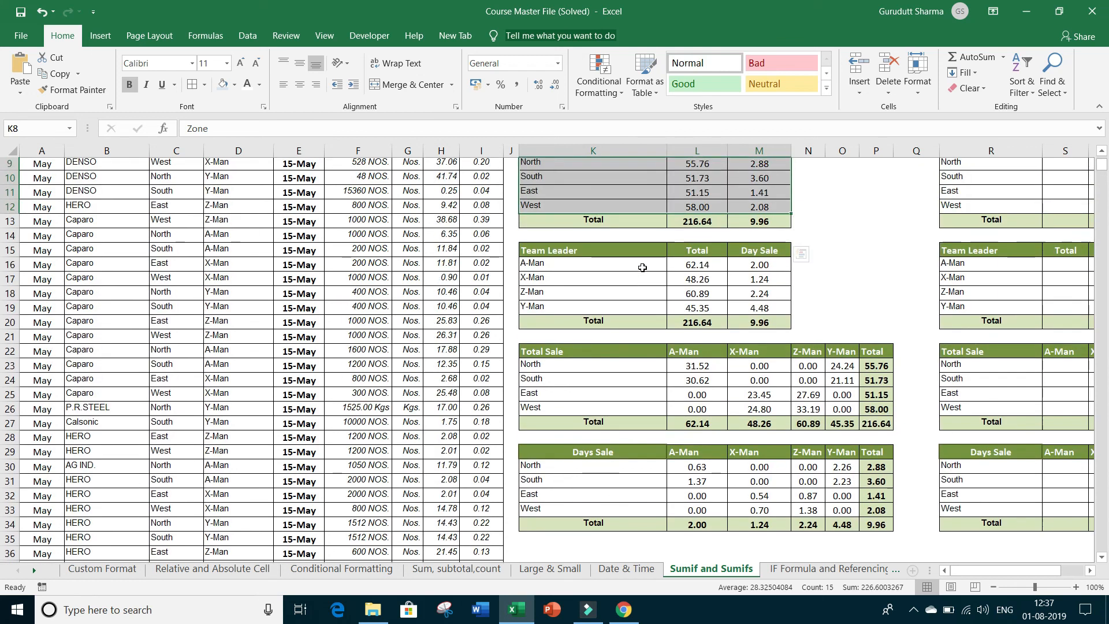
Set the report date in K6 to 24-05-2019
{"action": "left_click", "coordinate": [740, 223]}
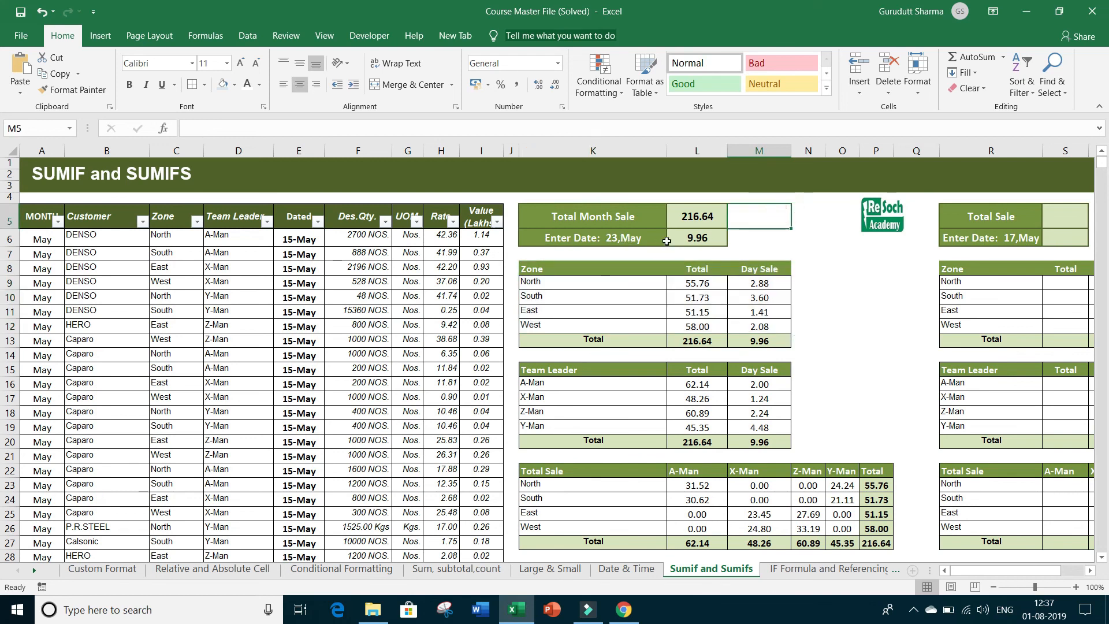
{"action": "left_click", "coordinate": [607, 241]}
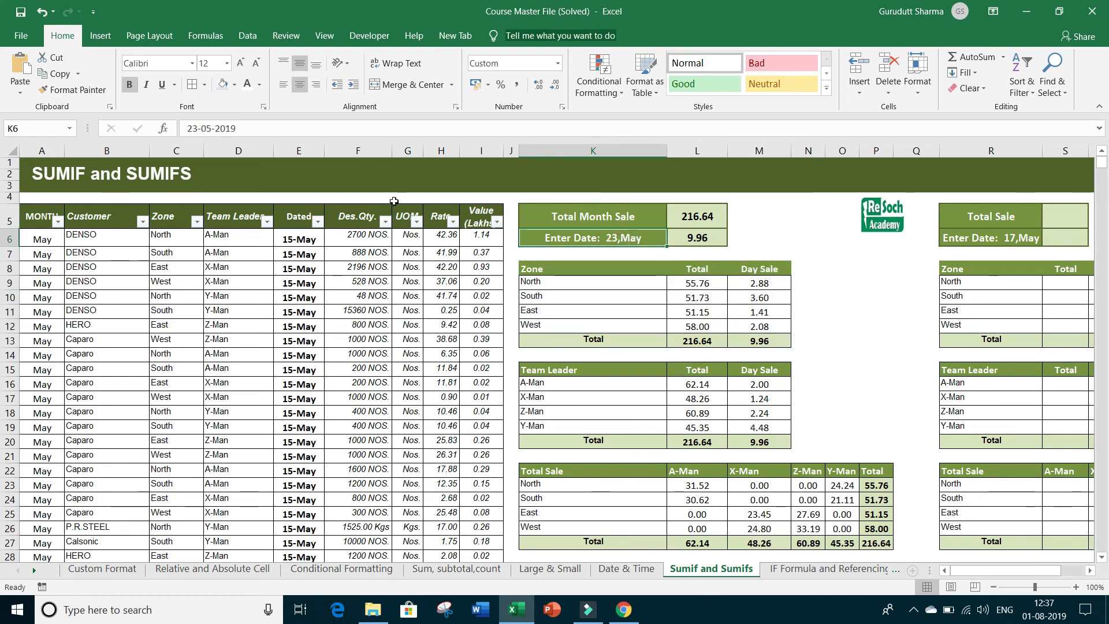
{"action": "left_click", "coordinate": [196, 128]}
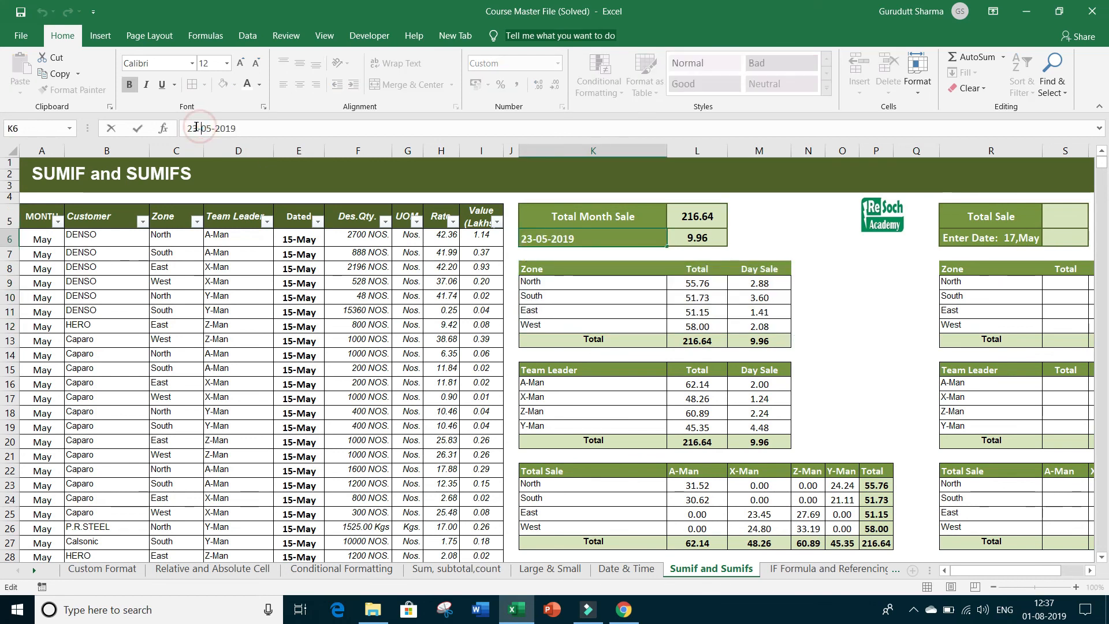
{"action": "key", "text": "BackSpace"}
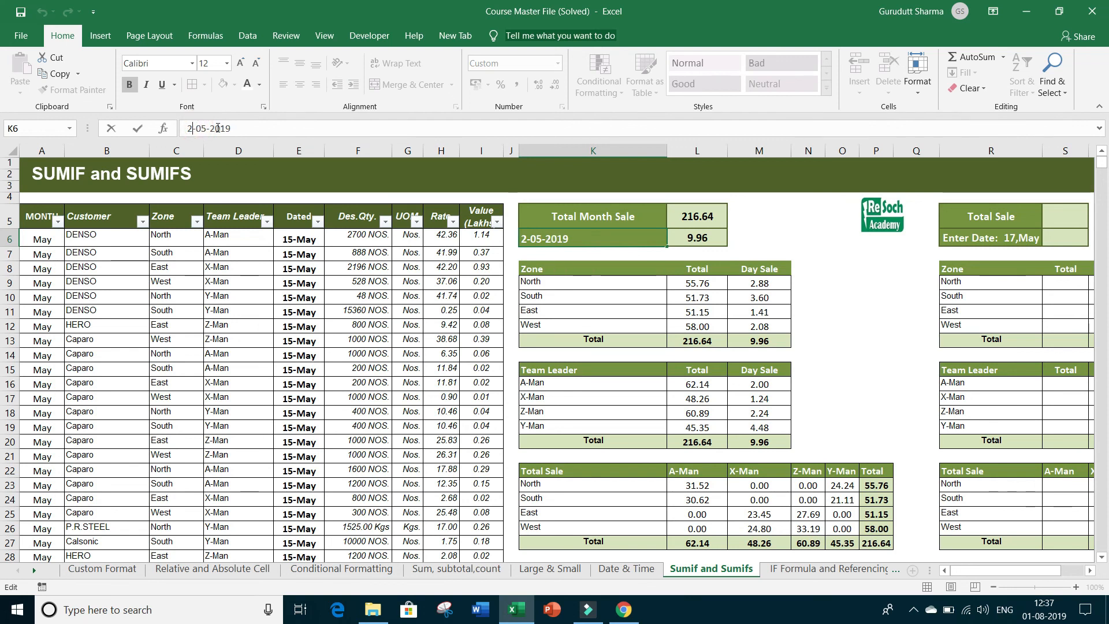
{"action": "type", "text": "4"}
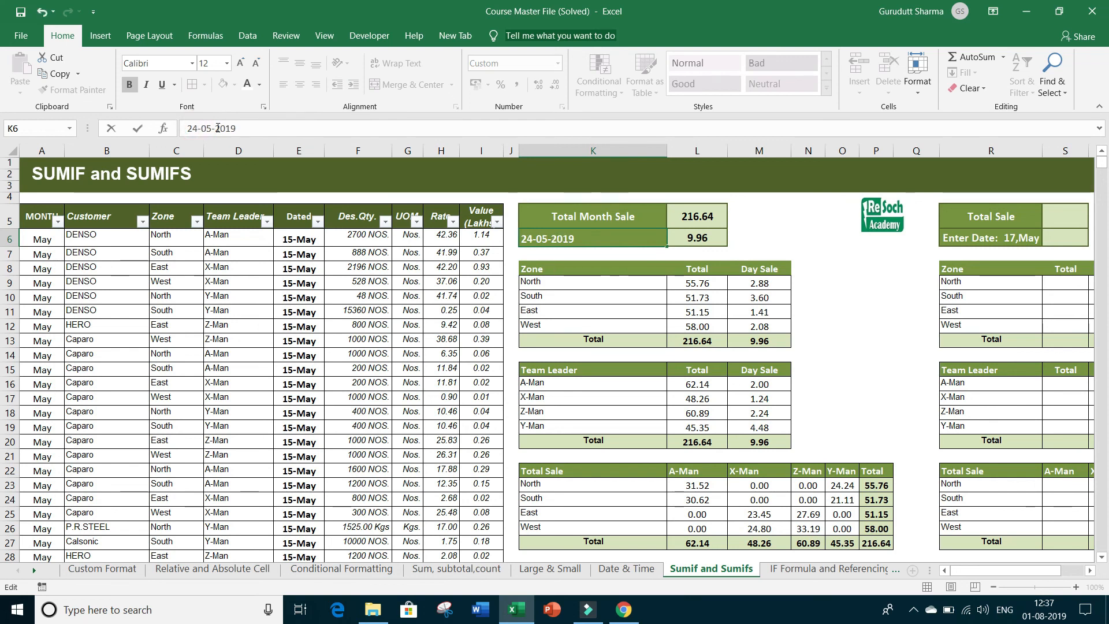
{"action": "key", "text": "Return"}
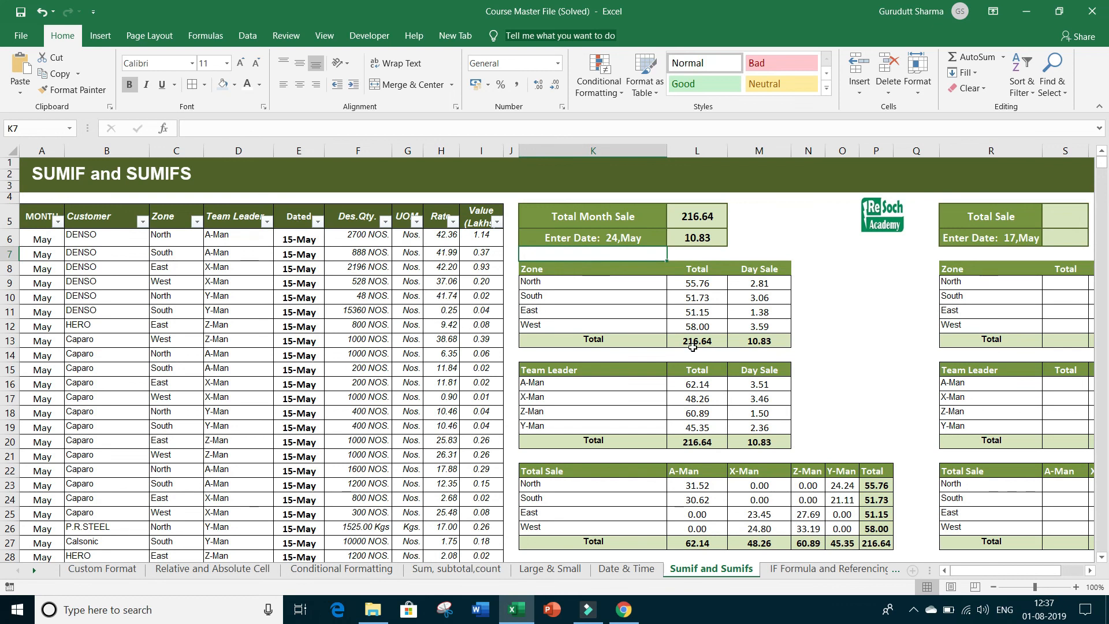
Examine the Total Sale table K22:P27 and the Days Sale table K29:P34 for the new date
{"action": "scroll", "coordinate": [692, 347], "scroll_direction": "down", "scroll_amount": 5}
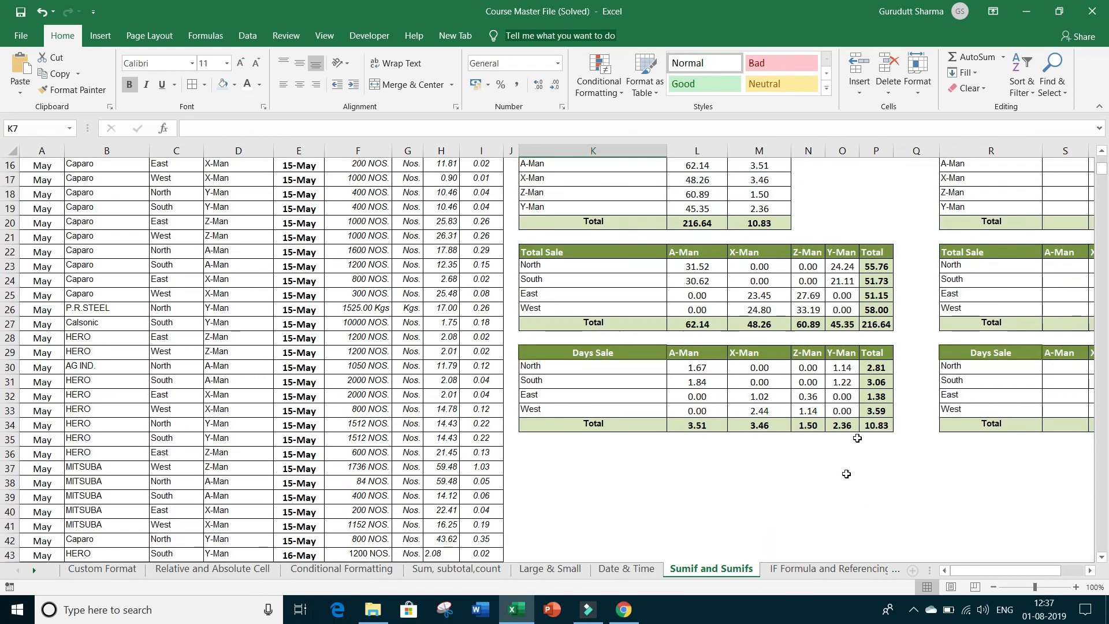
{"action": "left_click_drag", "start_coordinate": [571, 251], "coordinate": [883, 324]}
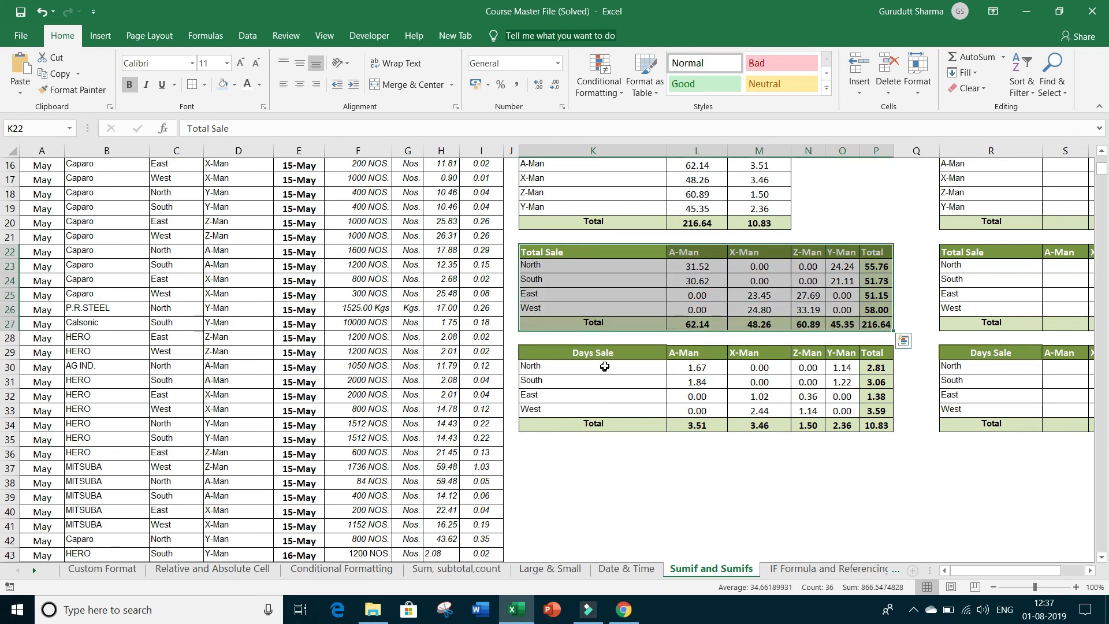
{"action": "left_click_drag", "start_coordinate": [601, 354], "coordinate": [878, 432]}
{"action": "scroll", "coordinate": [663, 330], "scroll_direction": "up", "scroll_amount": 5}
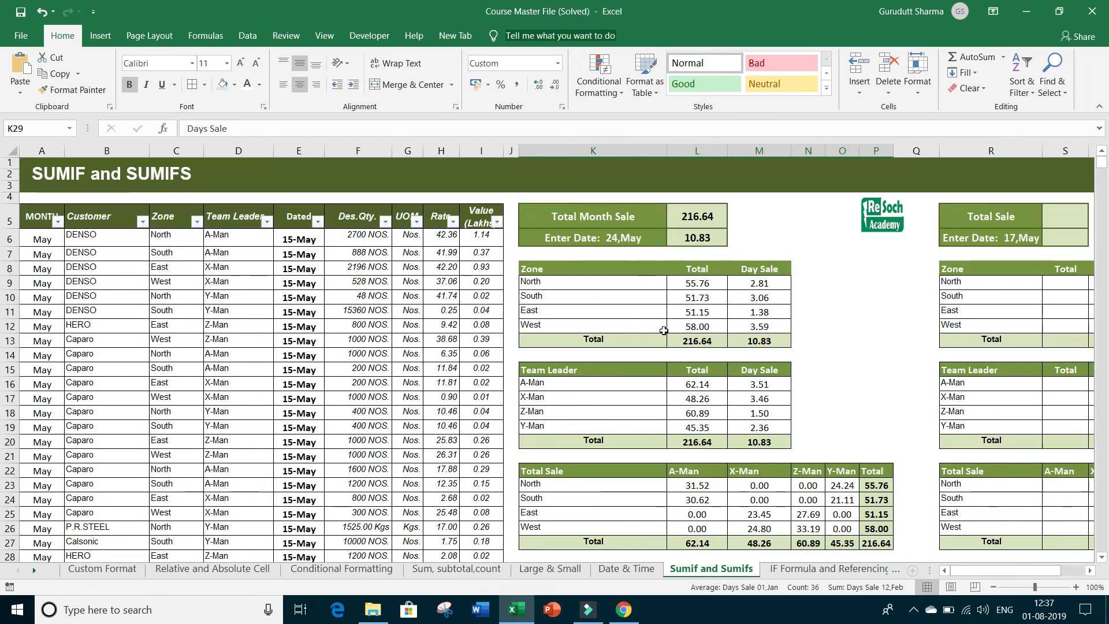